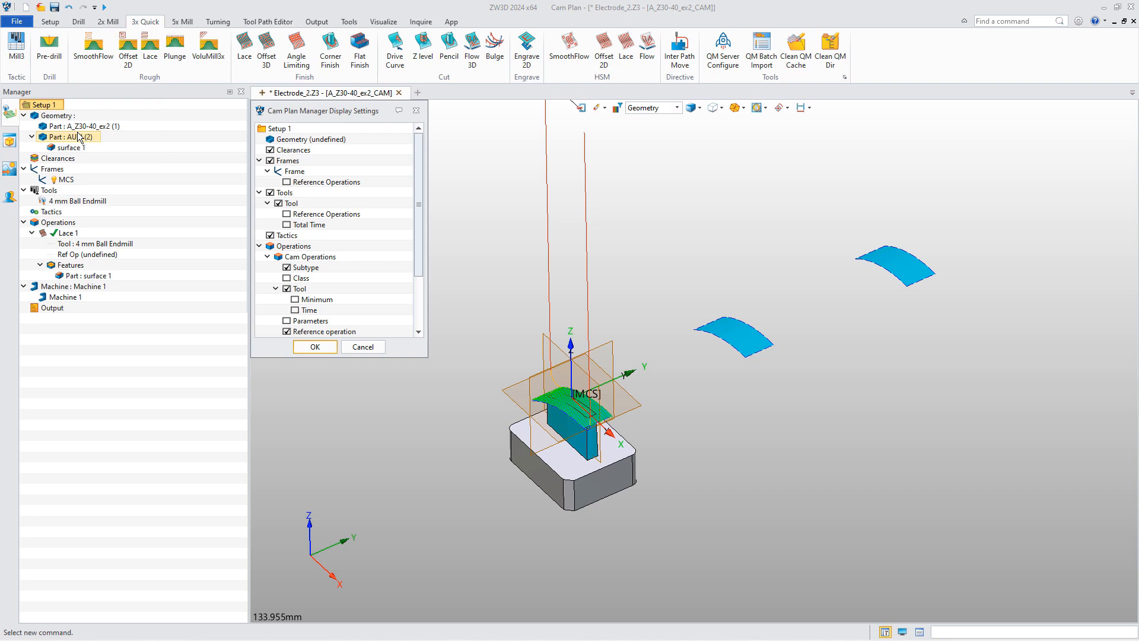
Enable the Minimum entry under Tool for the Cam Operations in the plan manager display settings
left_click(328, 299)
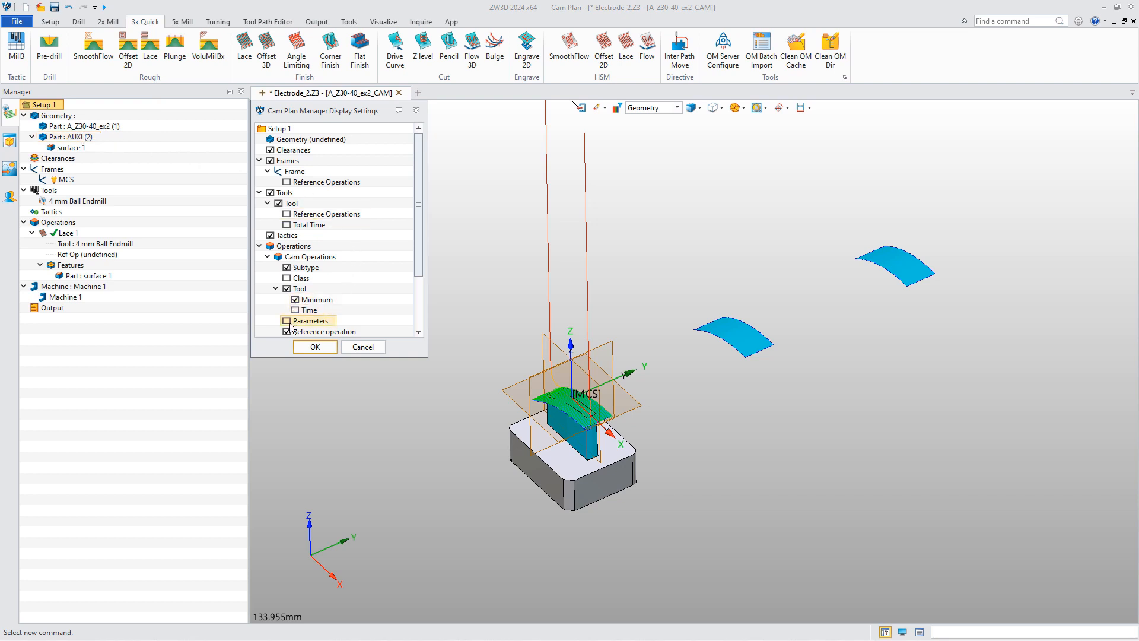
left_click(309, 349)
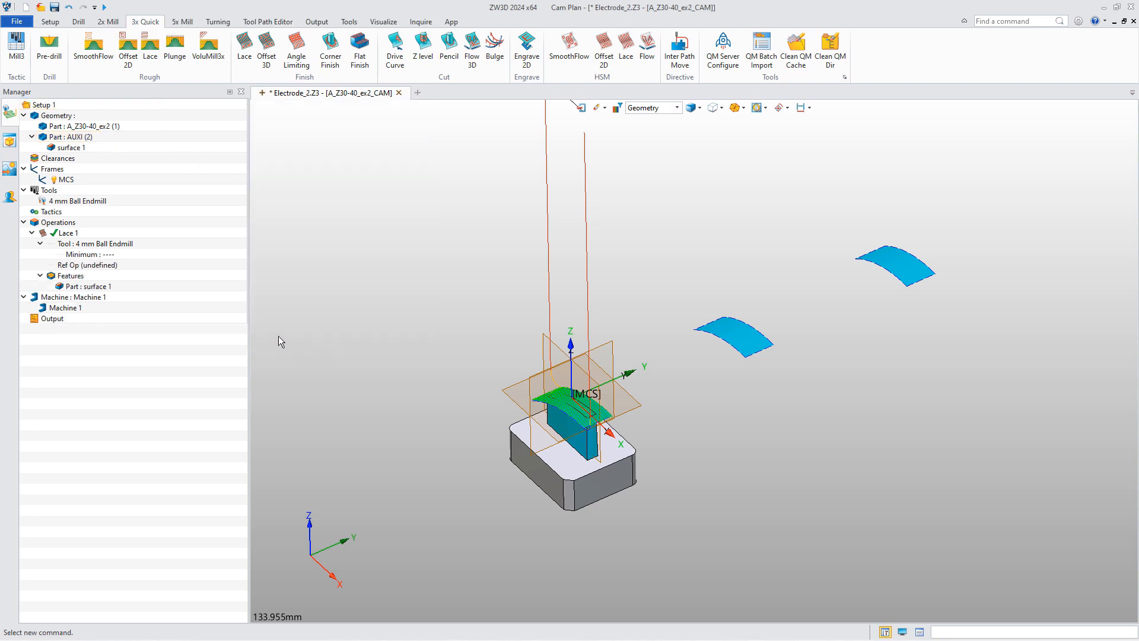
Add a holder layer with top 10, bottom 10 and length 10 to the 4 mm Ball Endmill used by Lace 1
left_click(67, 235)
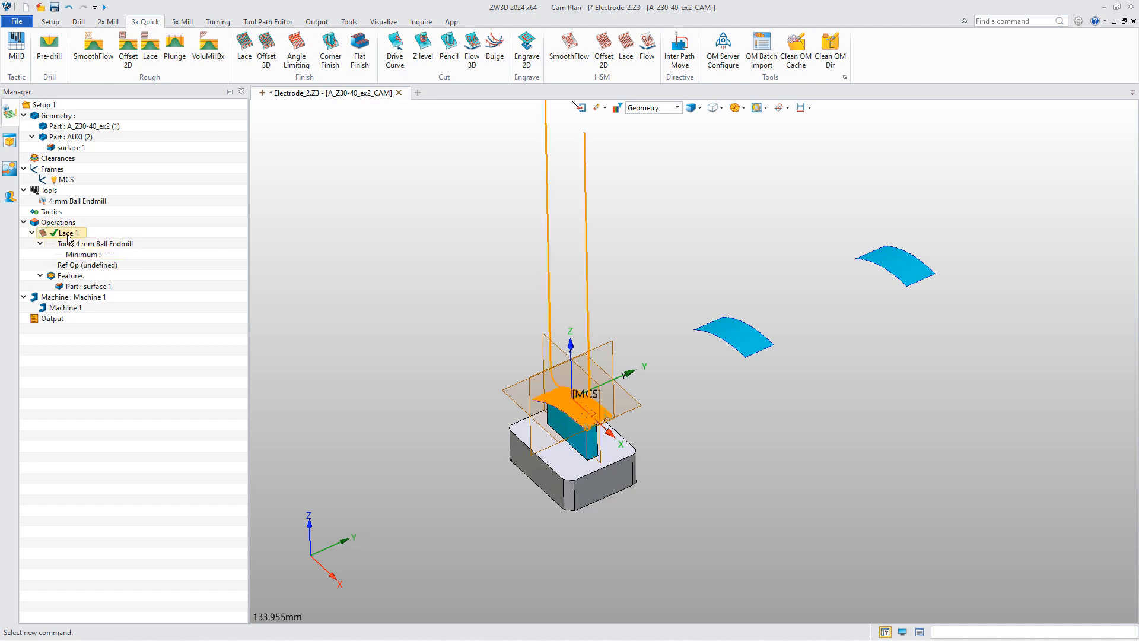
double_click(71, 244)
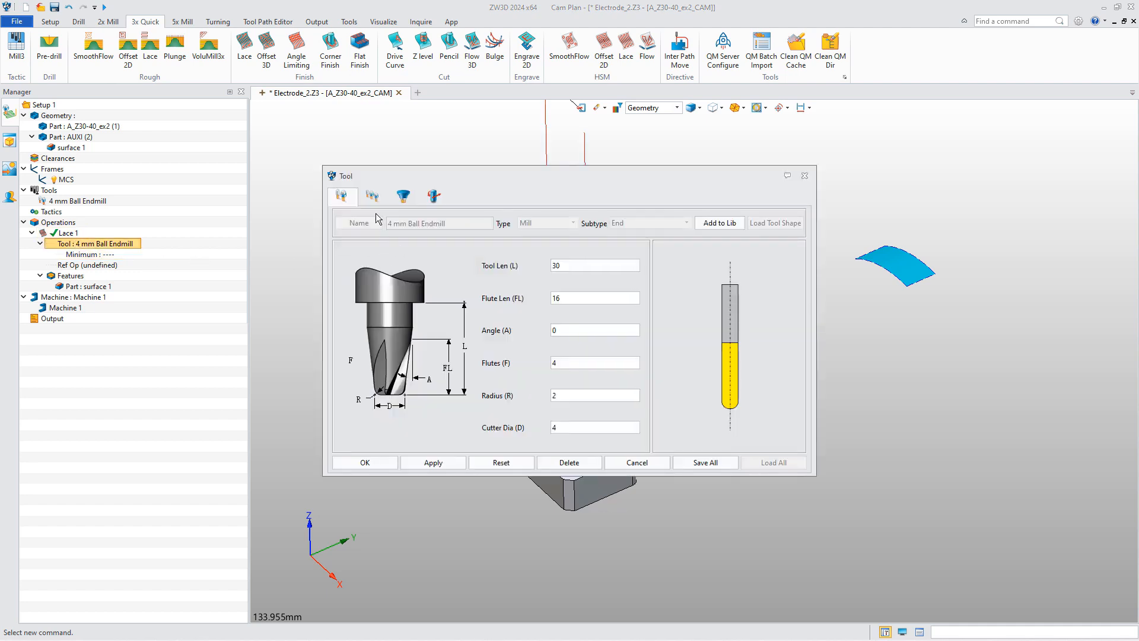
left_click(402, 197)
left_click(553, 409)
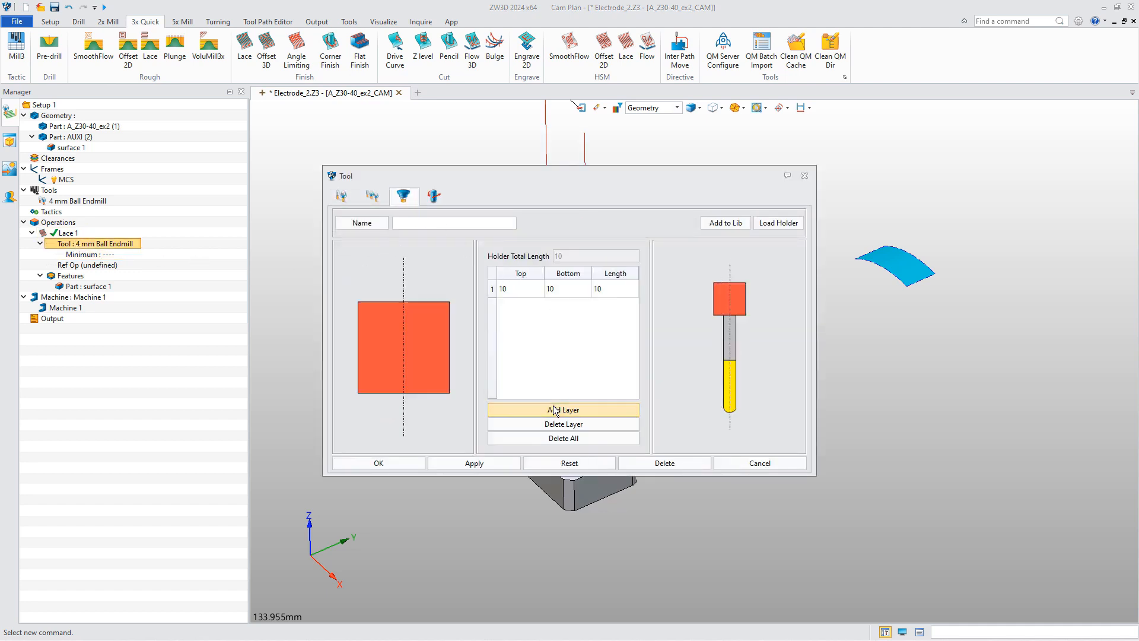
left_click(378, 463)
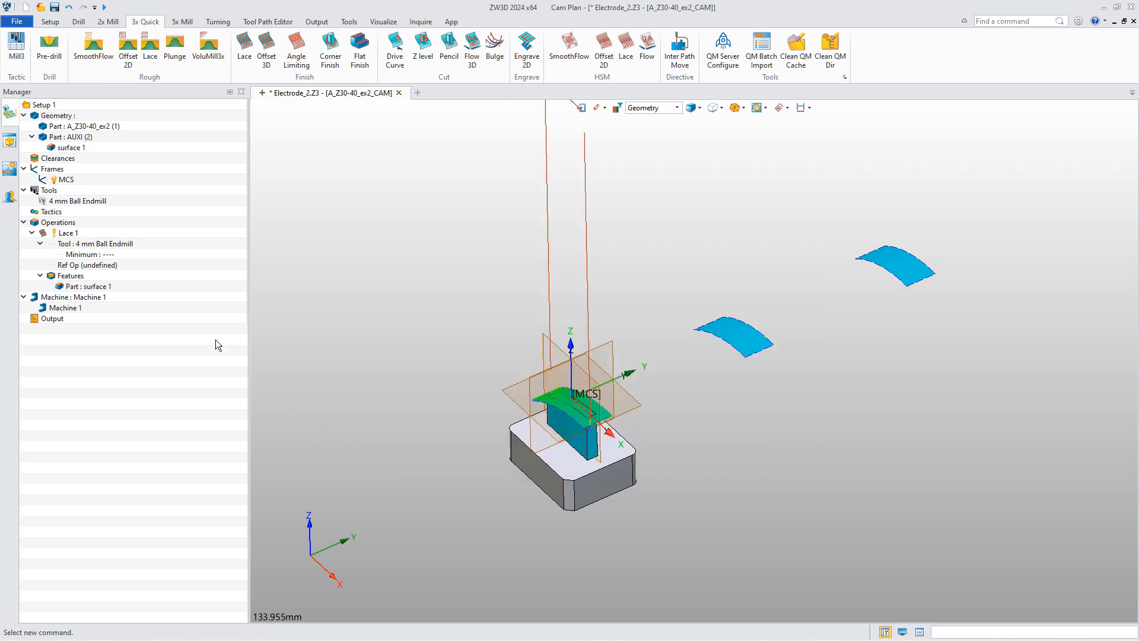
Recalculate the Lace 1 operation and run the shortest tool check on it
left_click(75, 235)
right_click(67, 234)
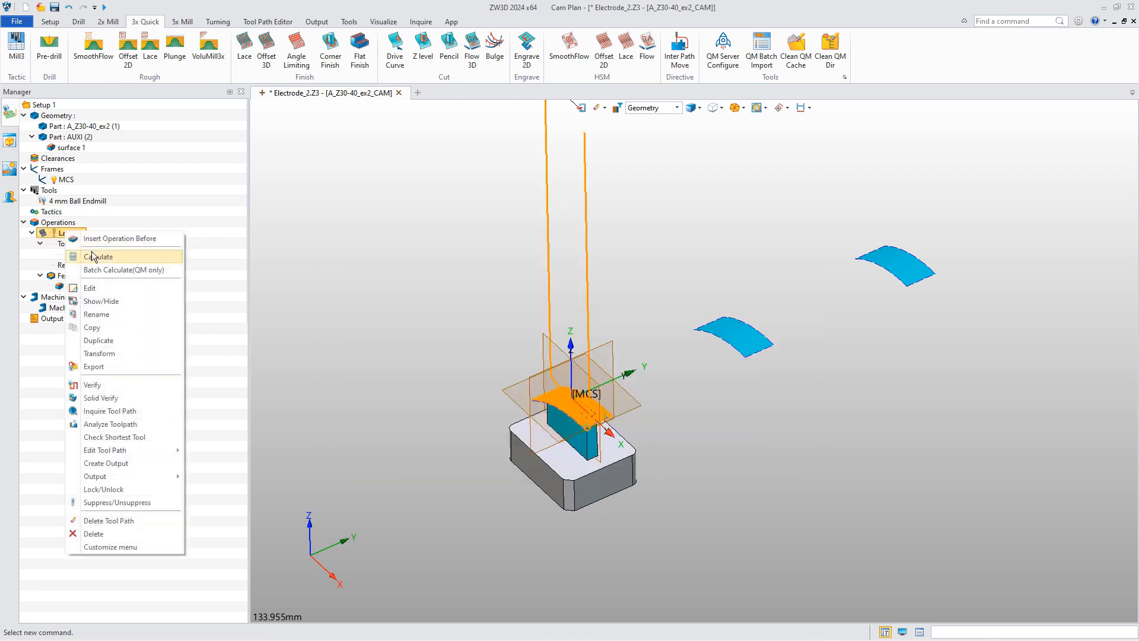
left_click(82, 254)
right_click(74, 241)
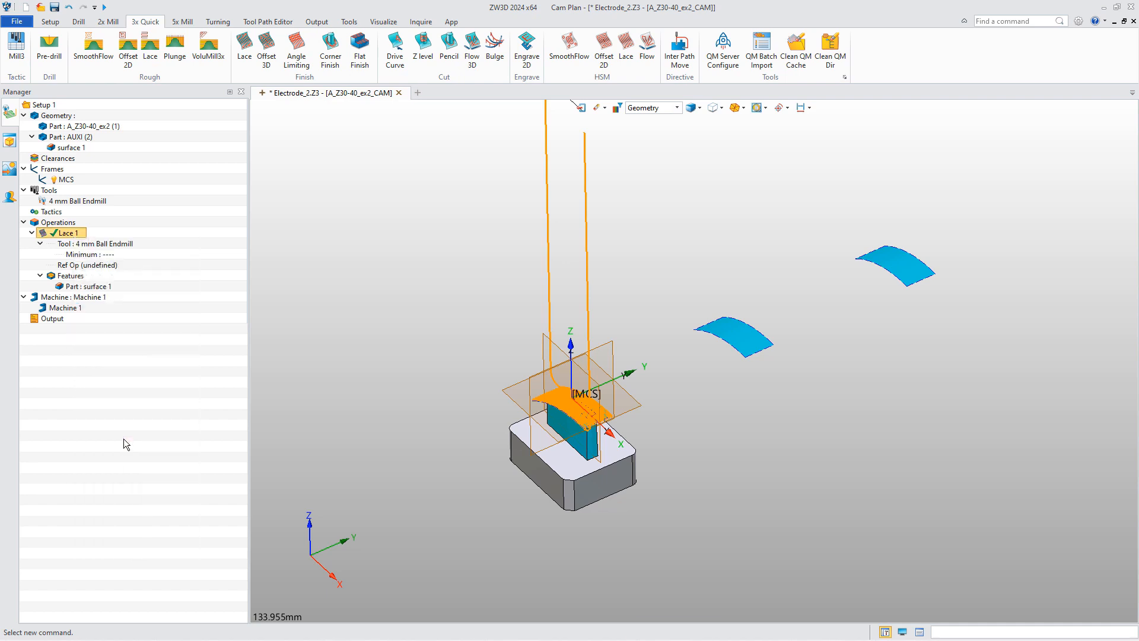
left_click(123, 440)
Insert the stock shape from Electrode_2.Z3 as a new geometry component
right_click(73, 118)
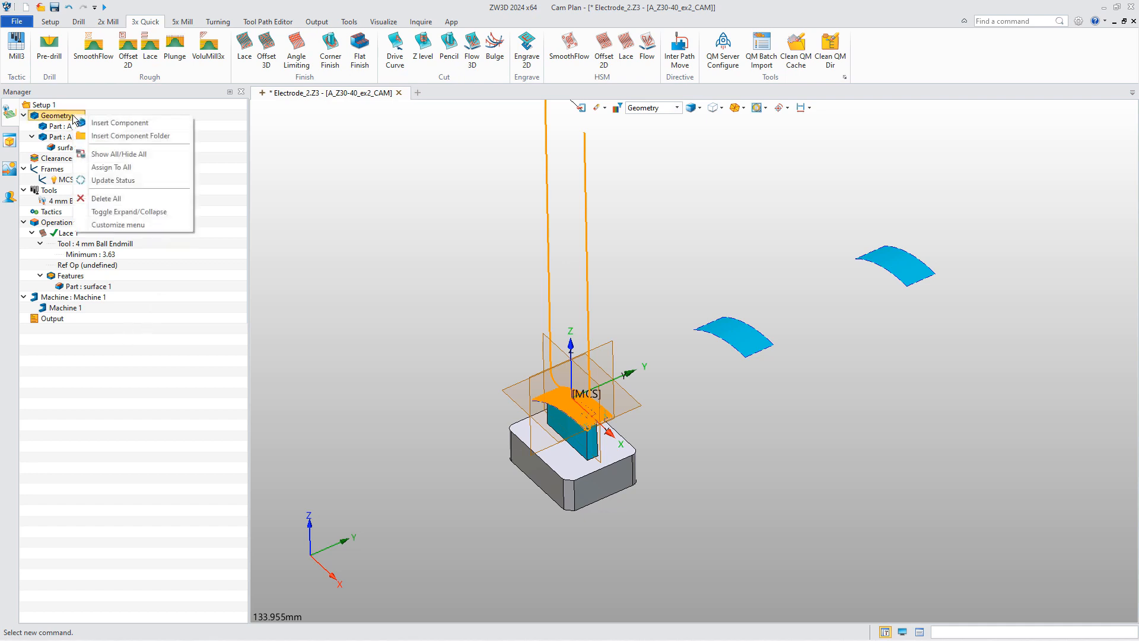
left_click(130, 122)
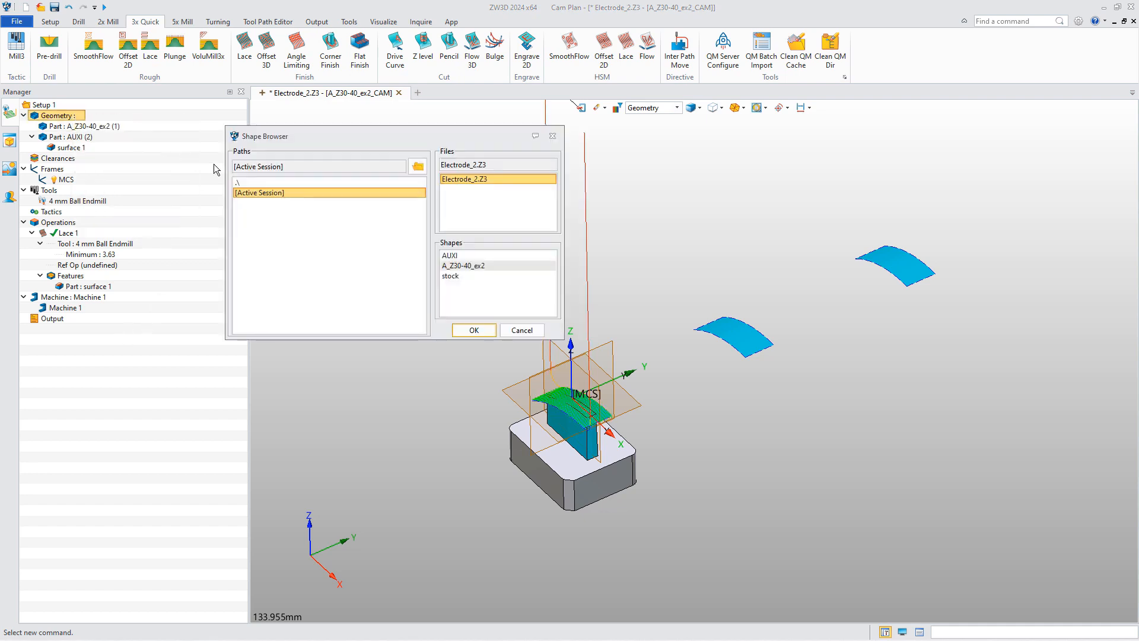
left_click(463, 256)
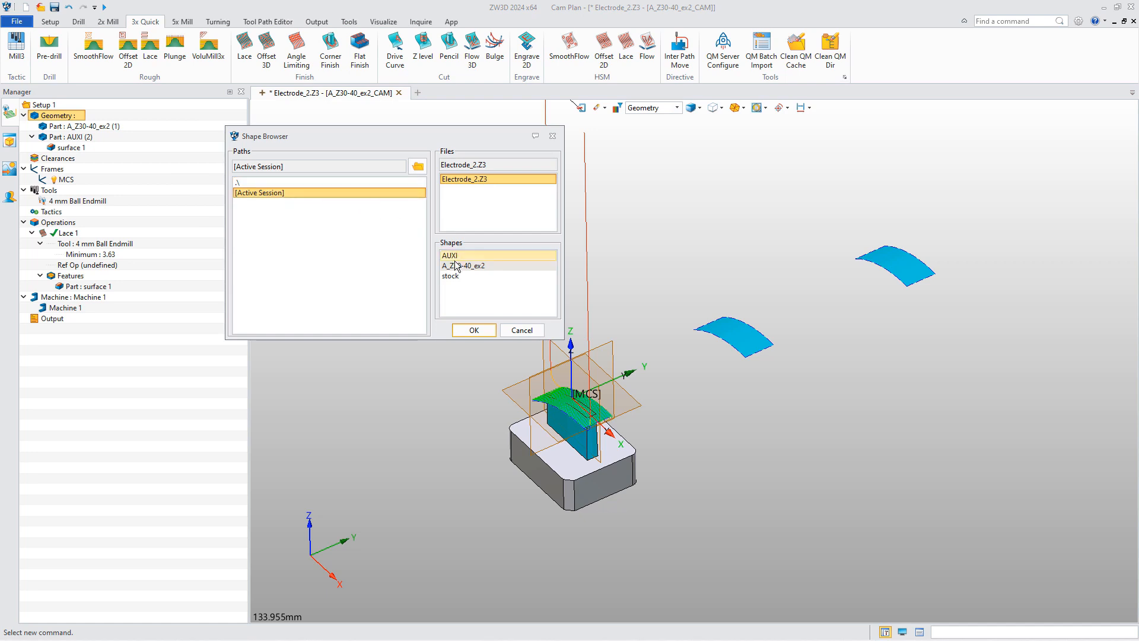
left_click(455, 276)
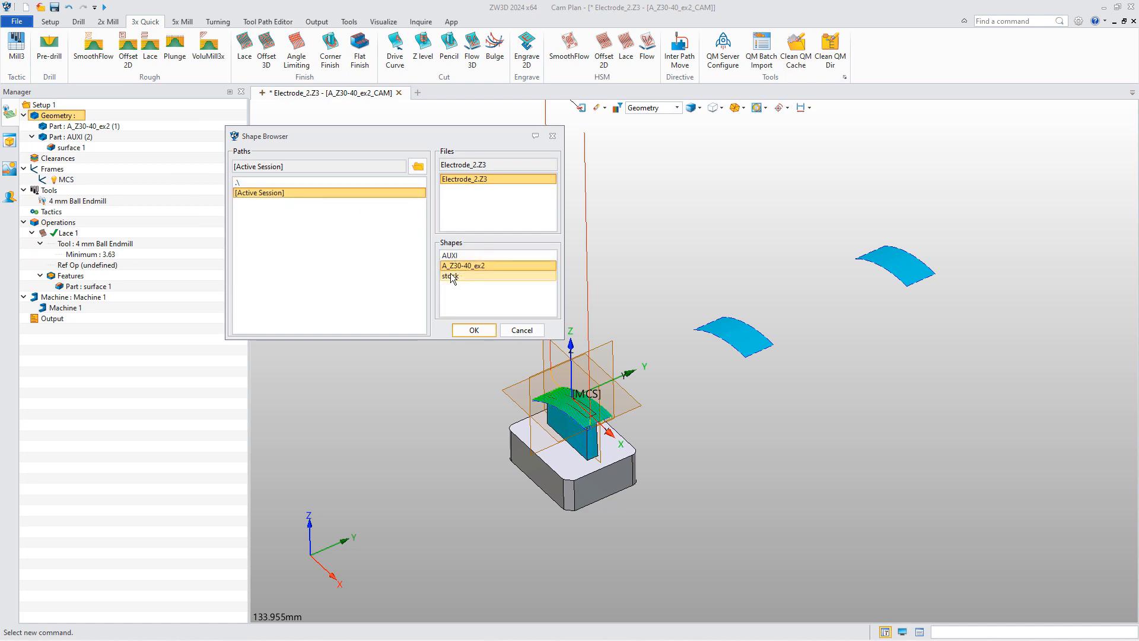
left_click(473, 329)
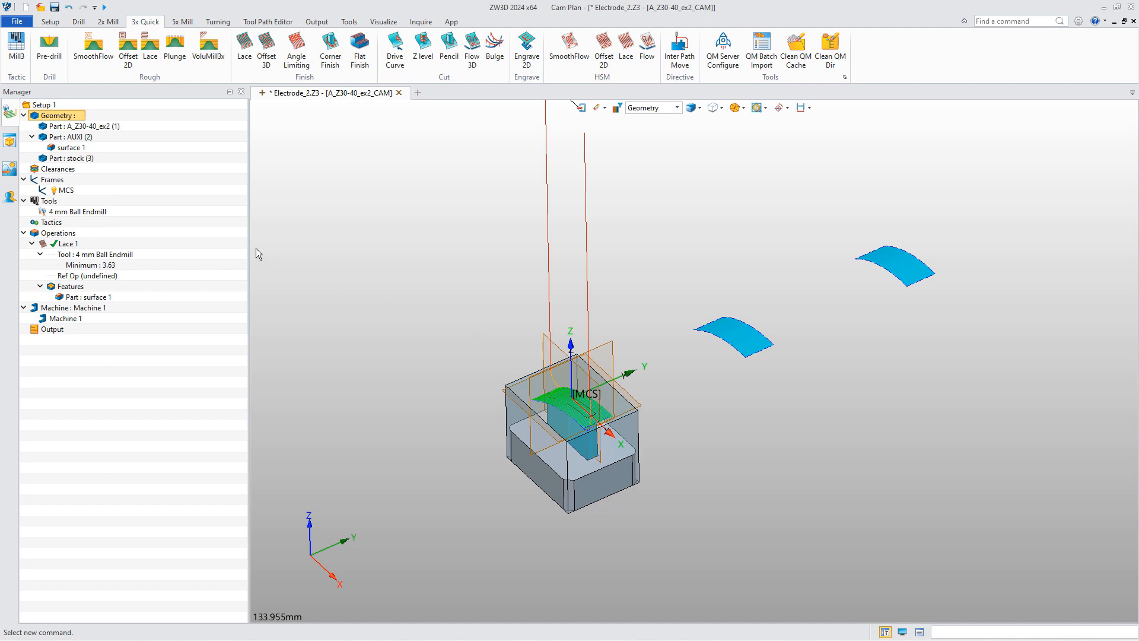
Change the class of the stock component from Part to Stock
right_click(70, 164)
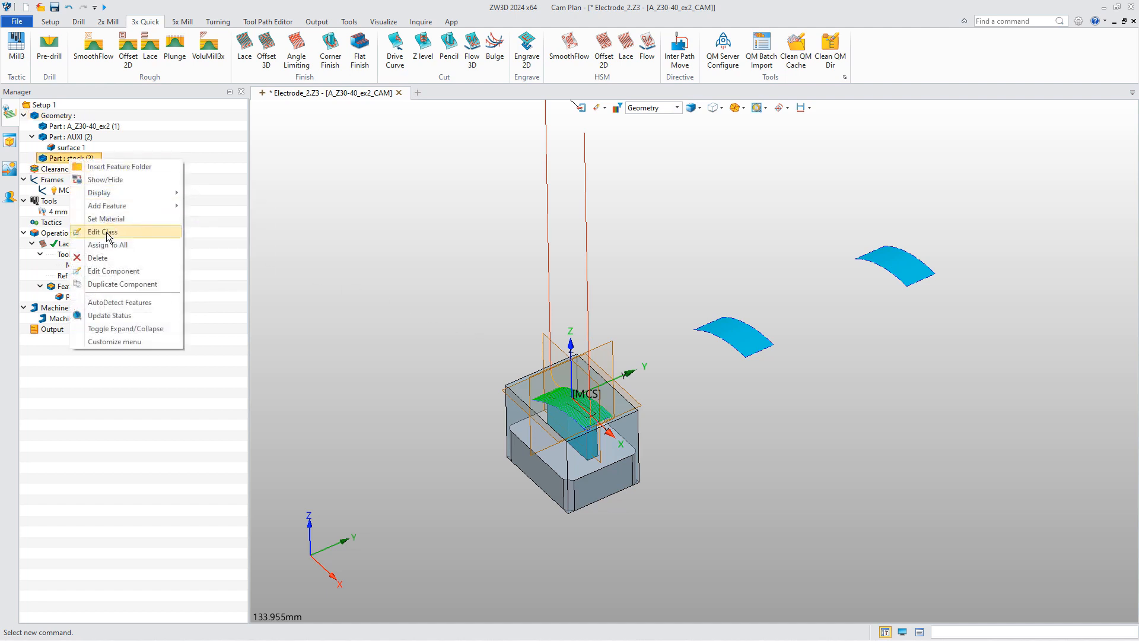
left_click(89, 230)
left_click(148, 265)
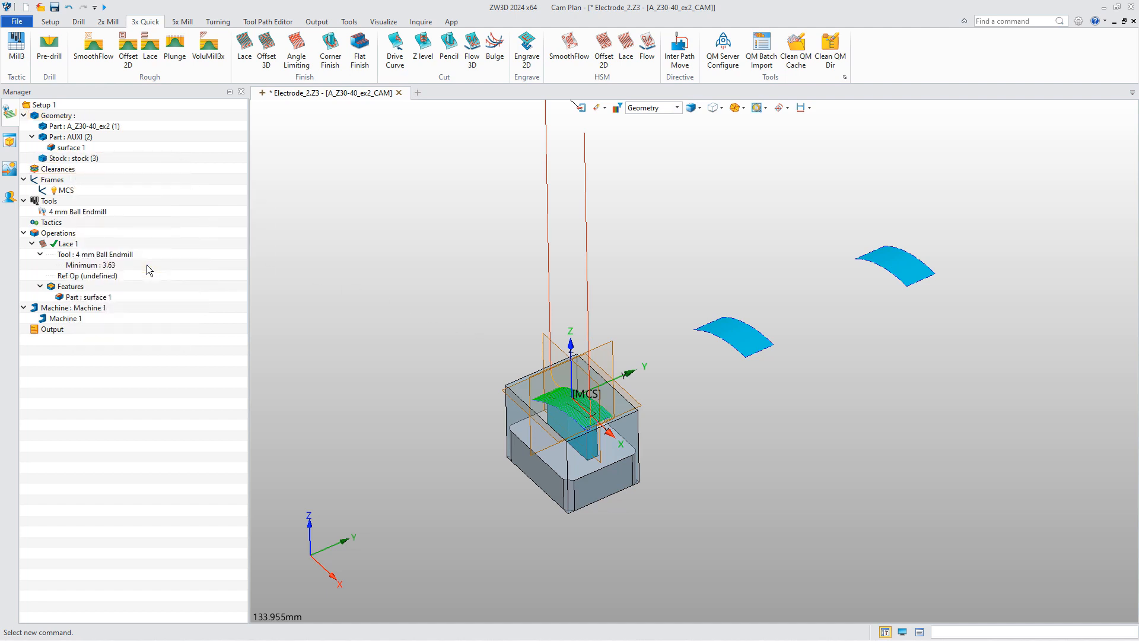
left_click(66, 137)
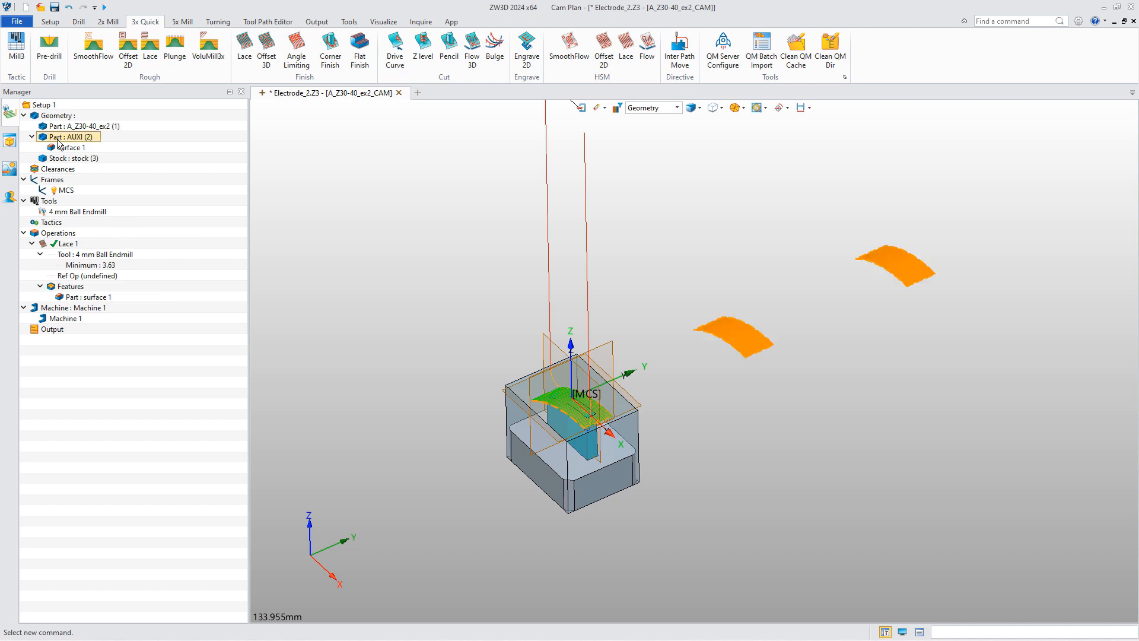
right_click(66, 137)
mouse_move(95, 173)
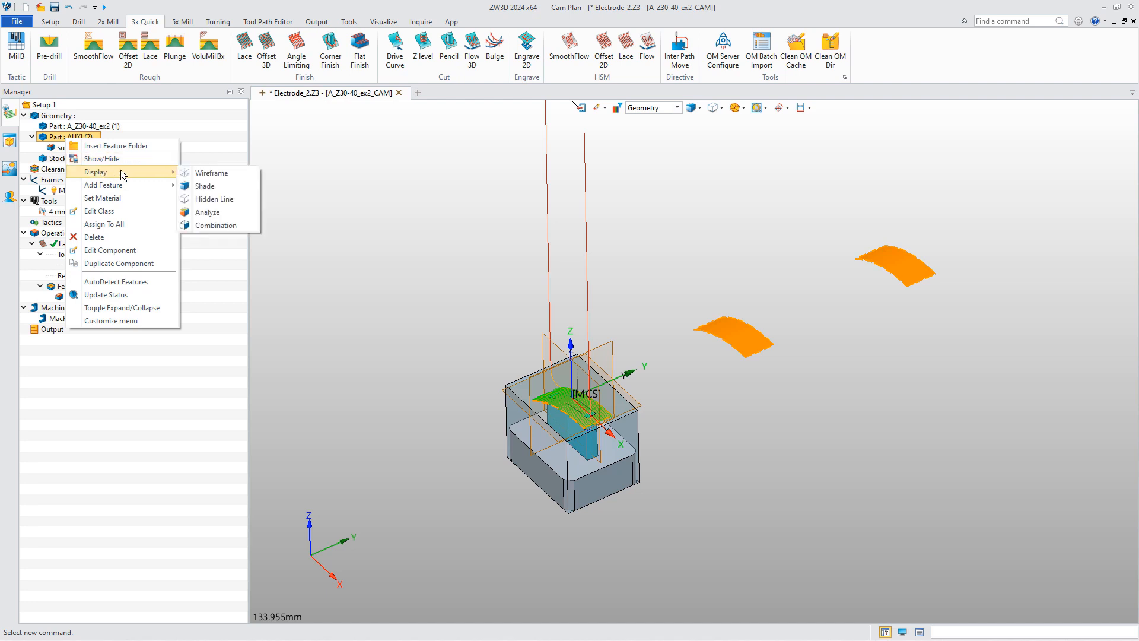
left_click(211, 173)
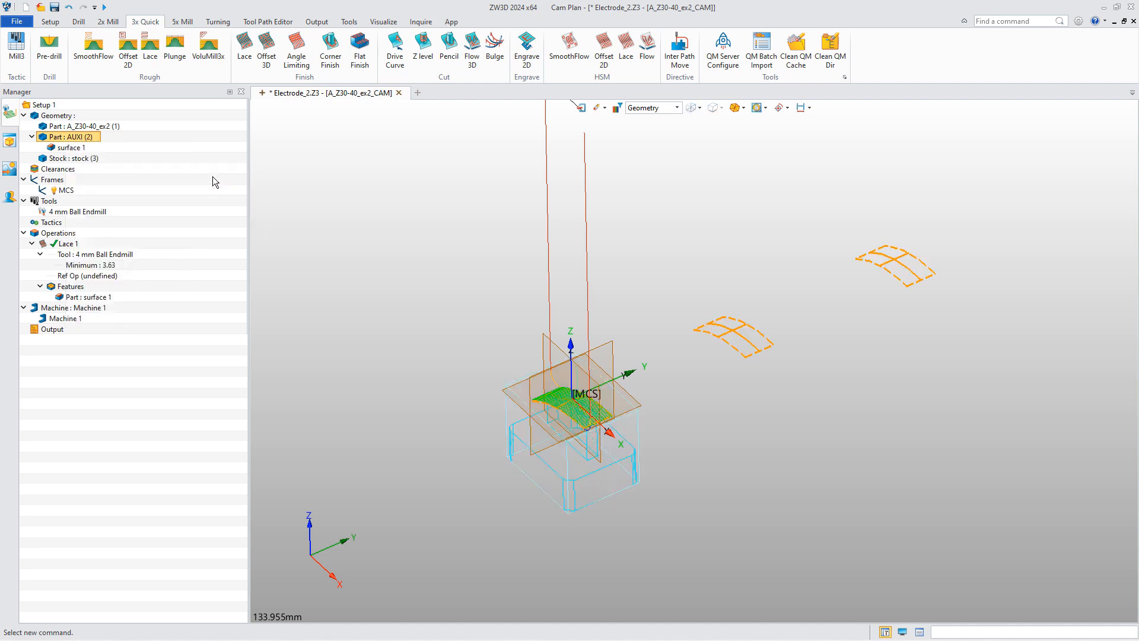
right_click(85, 142)
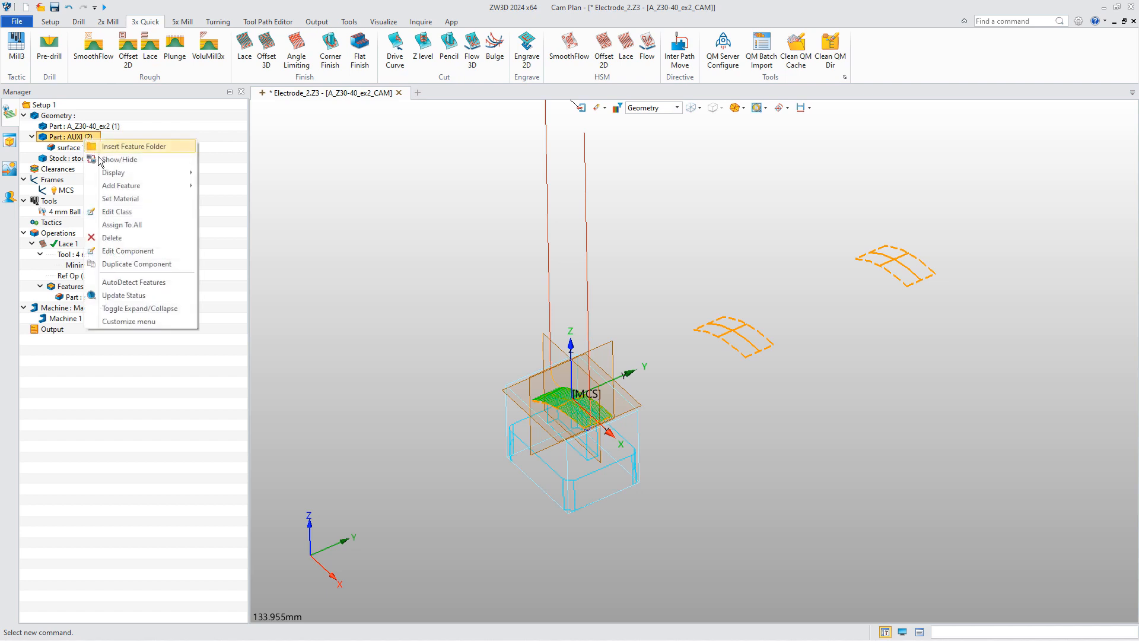
mouse_move(126, 187)
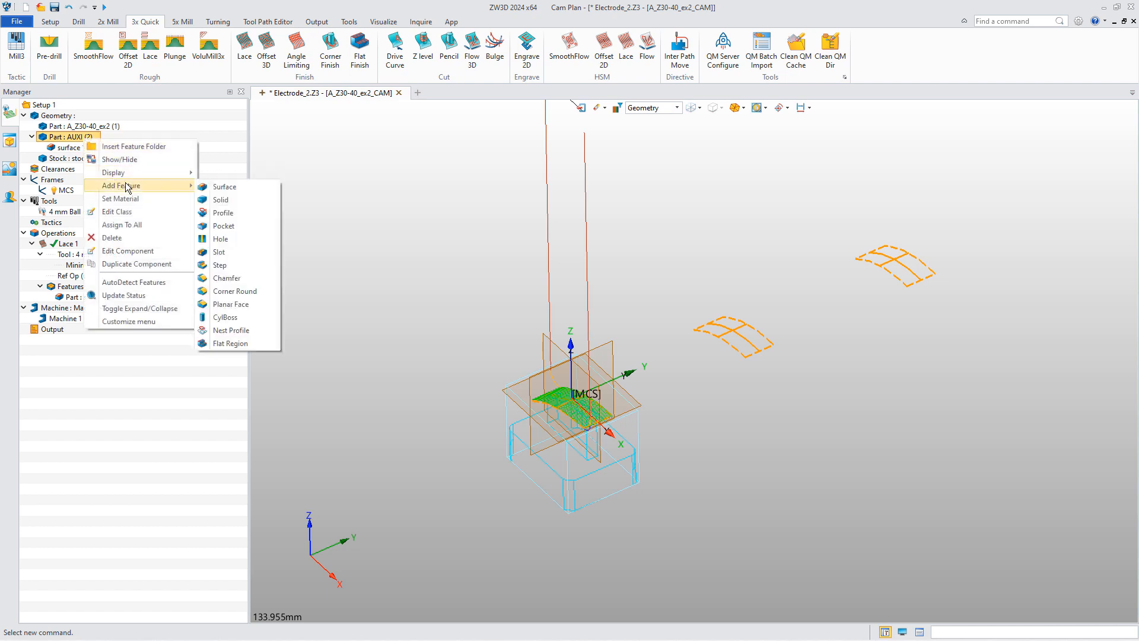
mouse_move(170, 173)
left_click(211, 188)
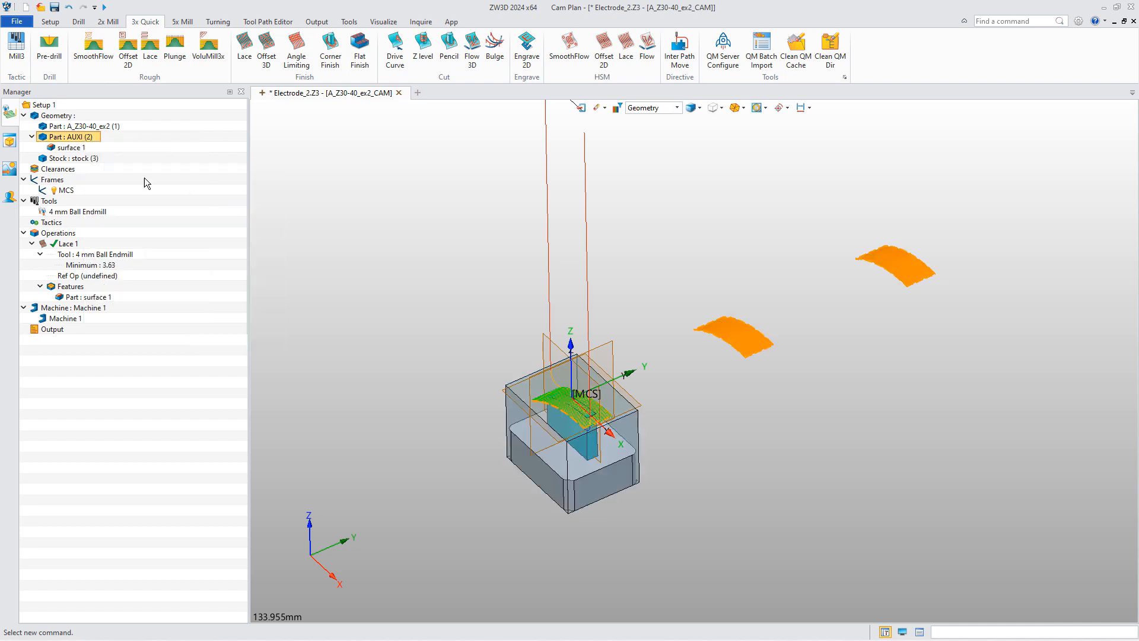
Add a surface feature to the AUXI part using the middle of the three curved surfaces
right_click(83, 143)
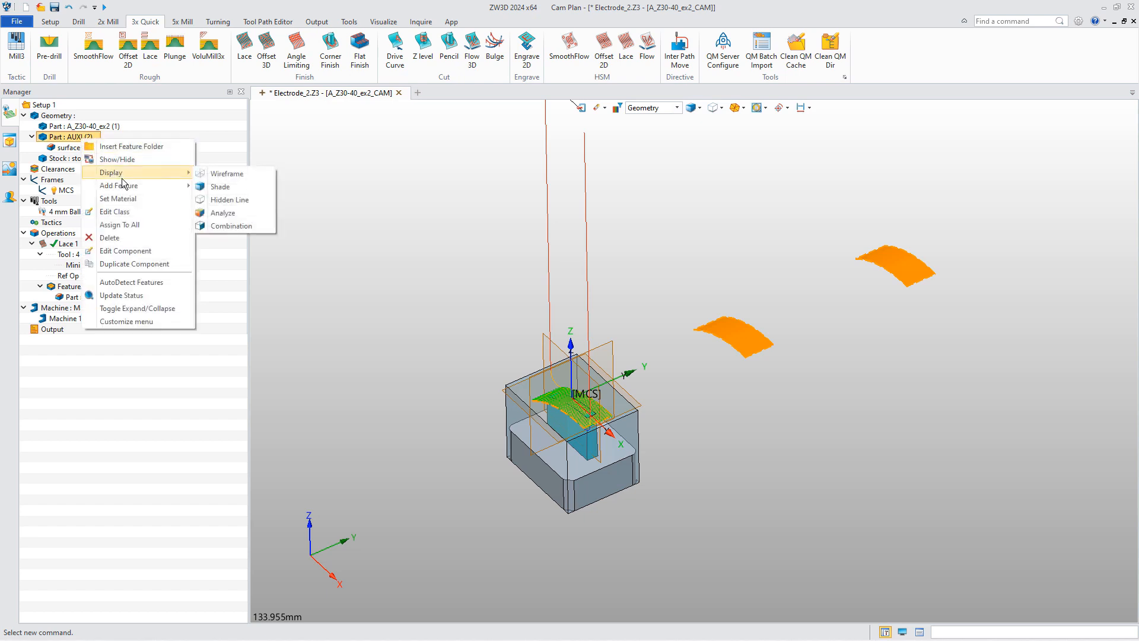
mouse_move(141, 187)
left_click(217, 187)
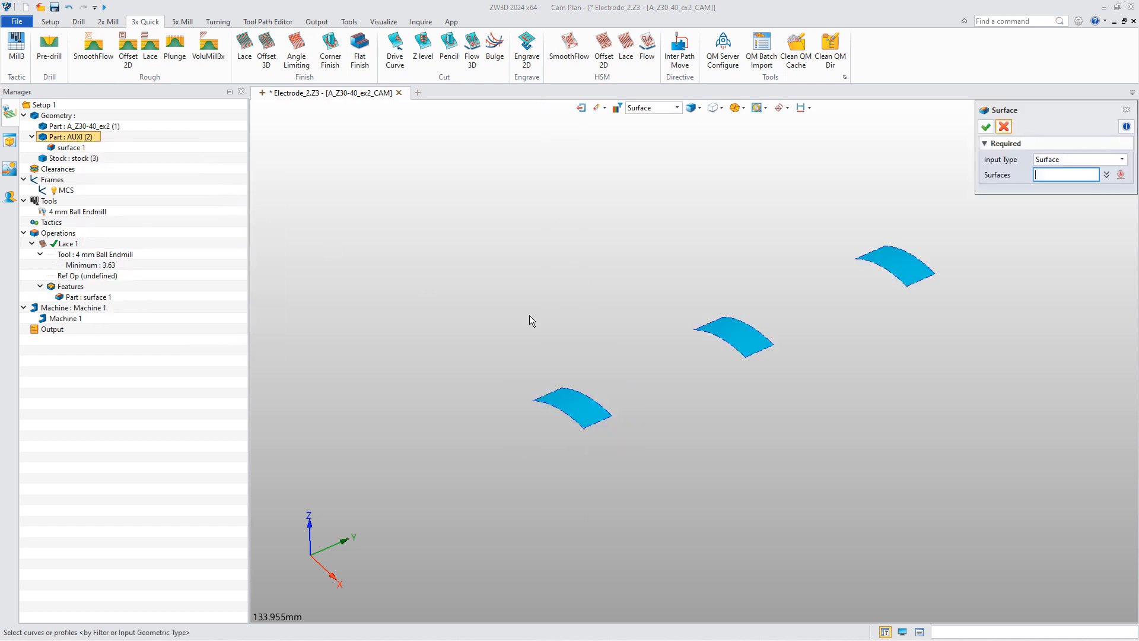
left_click(753, 348)
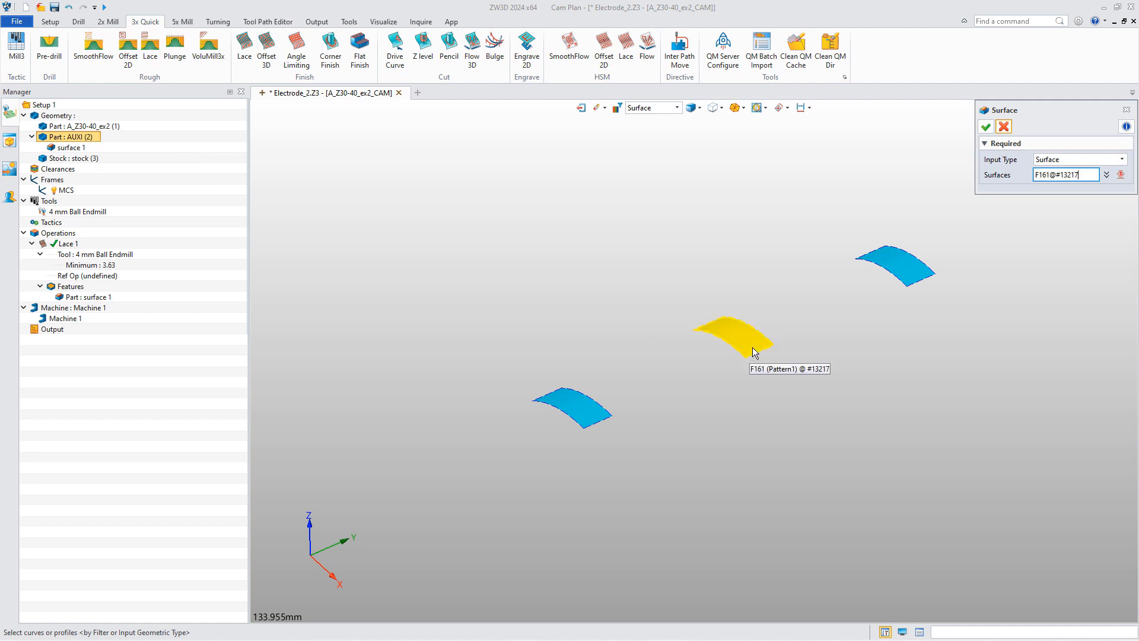
left_click(982, 128)
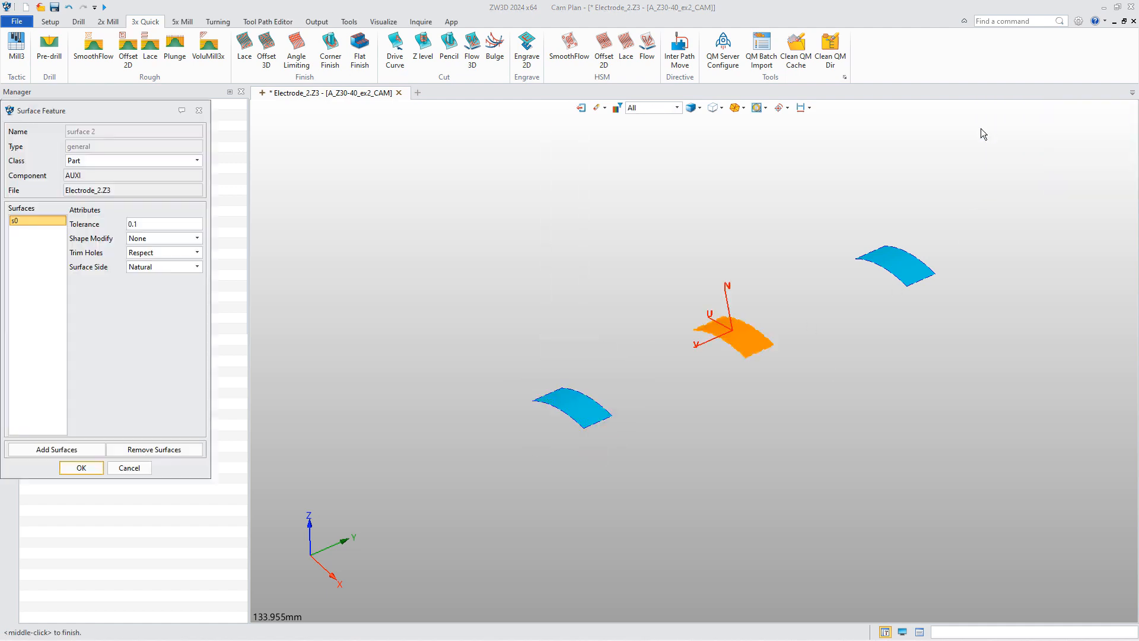
left_click(81, 468)
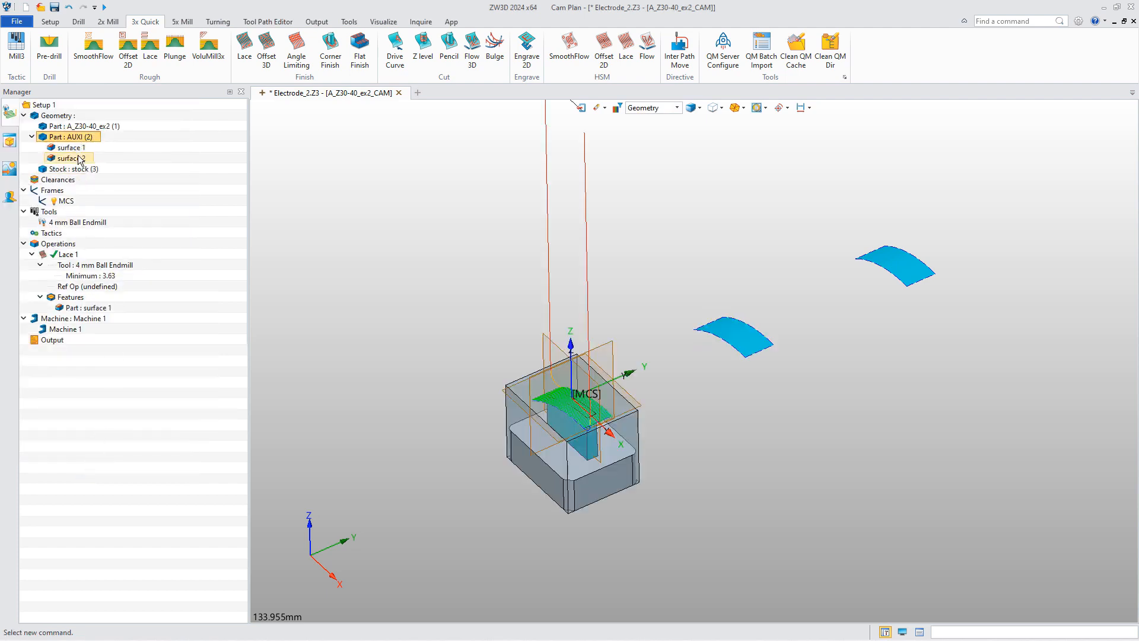
Duplicate the Lace 1 operation
left_click(67, 255)
right_click(69, 255)
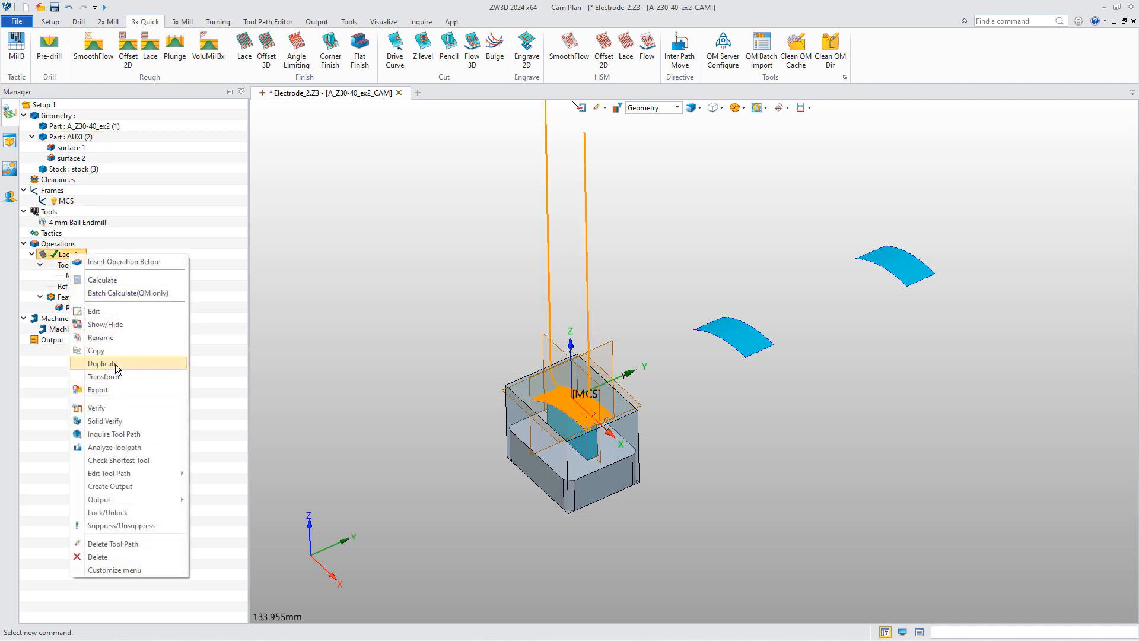
left_click(102, 364)
Assign the surface 2 feature of the AUXI part to all operations
left_click(81, 159)
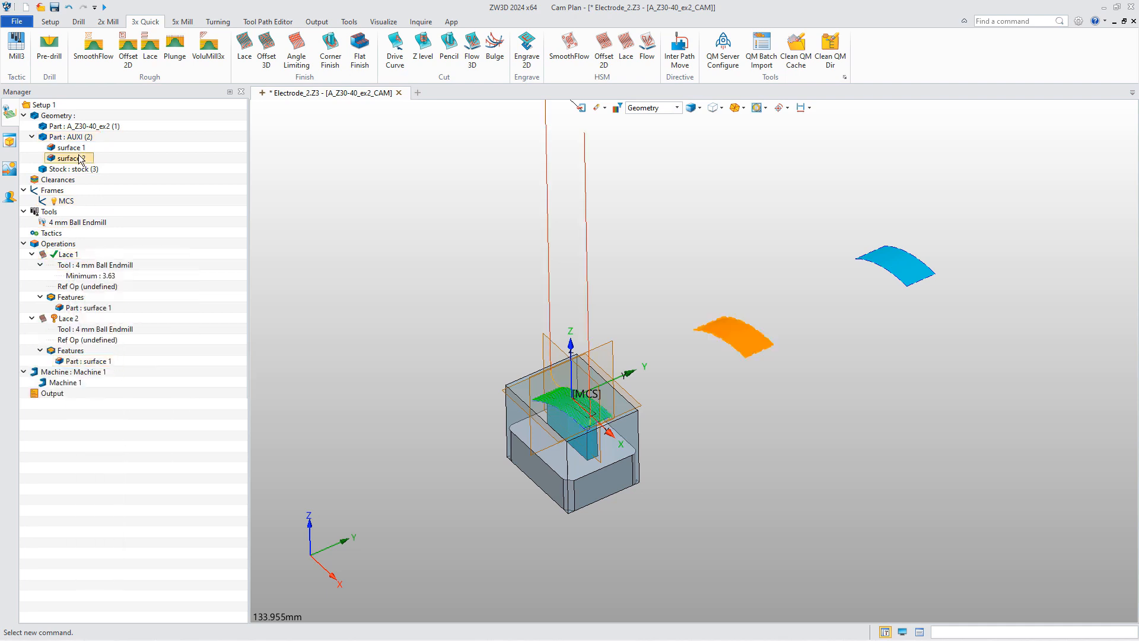
right_click(81, 159)
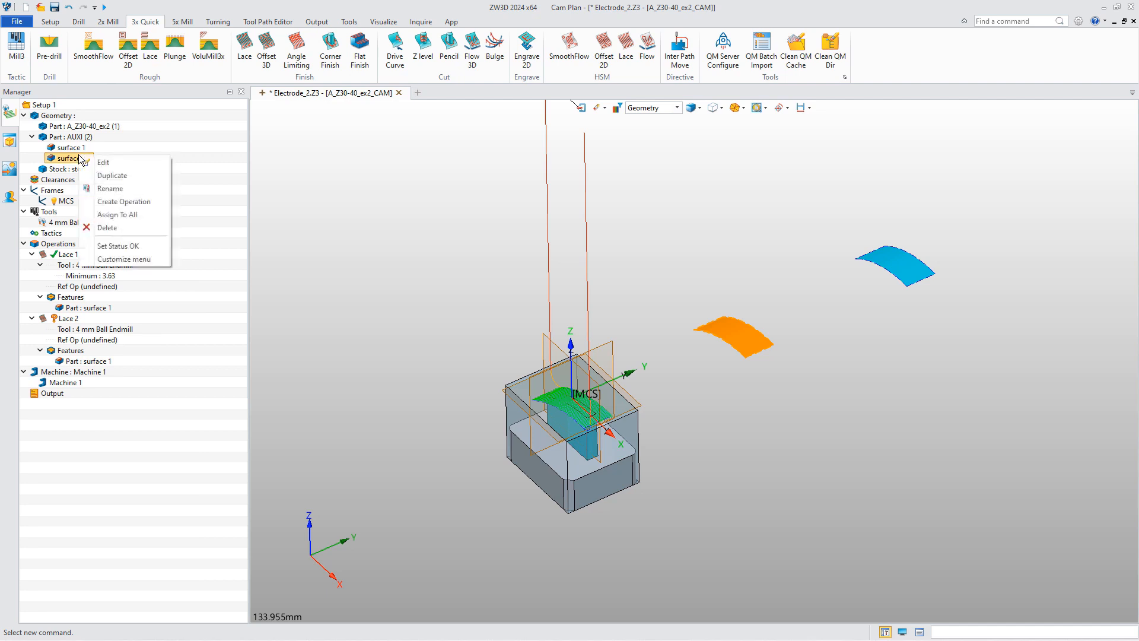
left_click(117, 214)
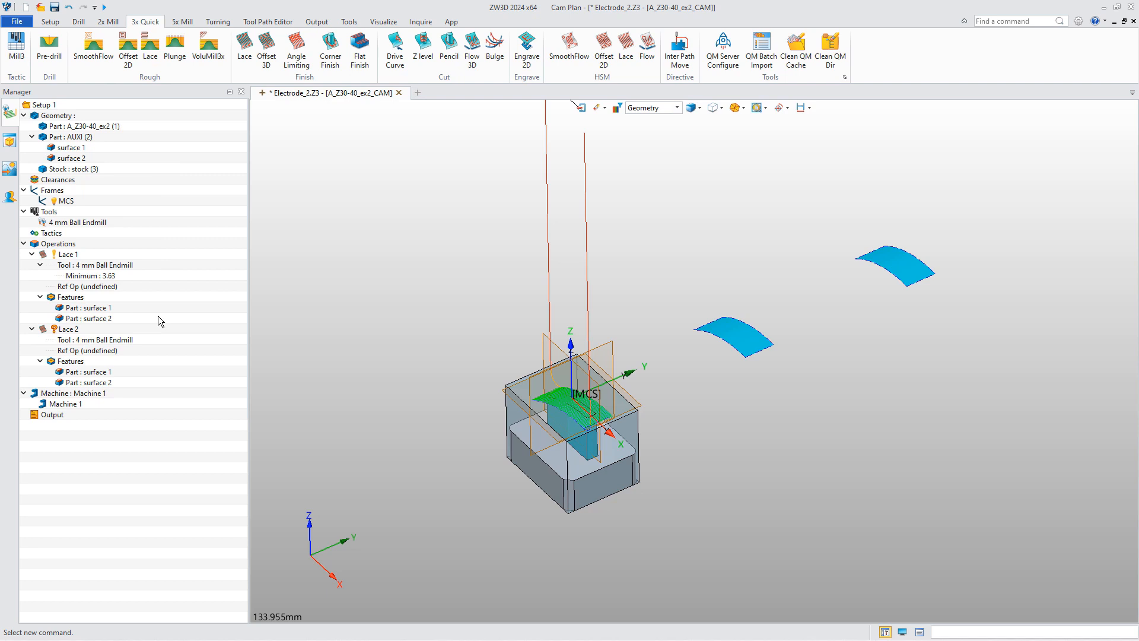
Remove surface 2 from the features of Lace 1 and surface 1 from the features of Lace 2
left_click(95, 319)
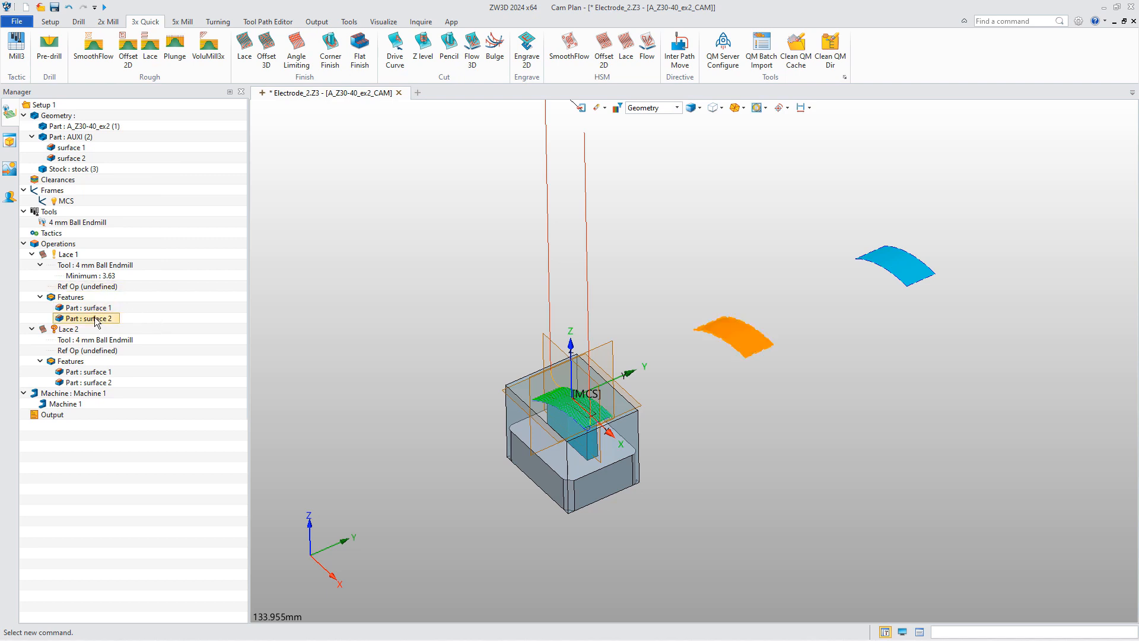
key("Delete")
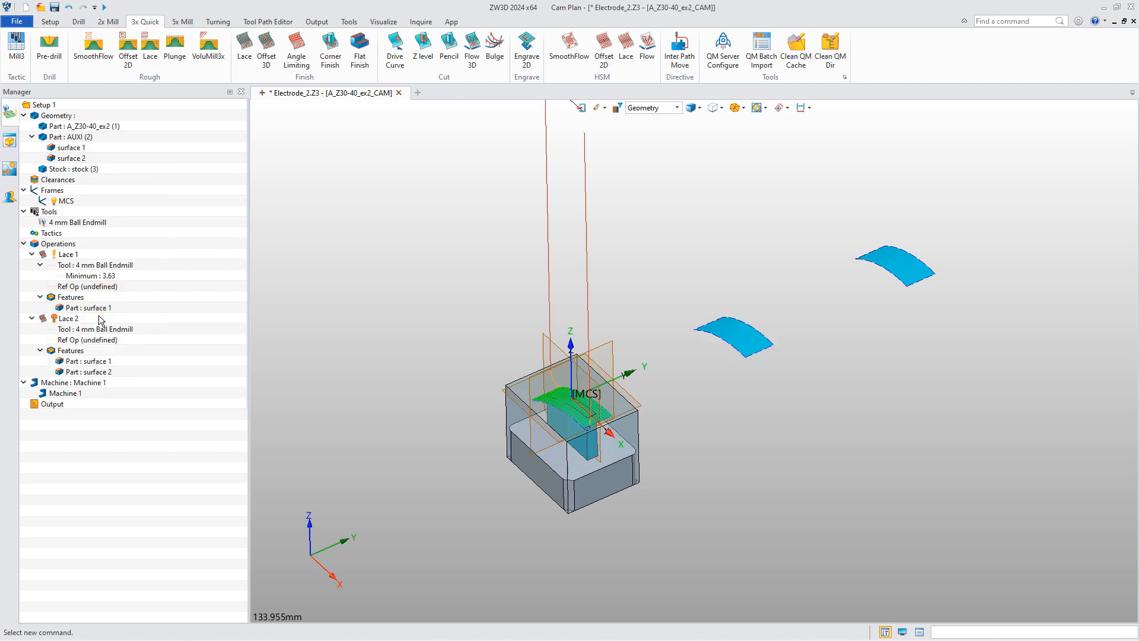
left_click(107, 365)
key("Delete")
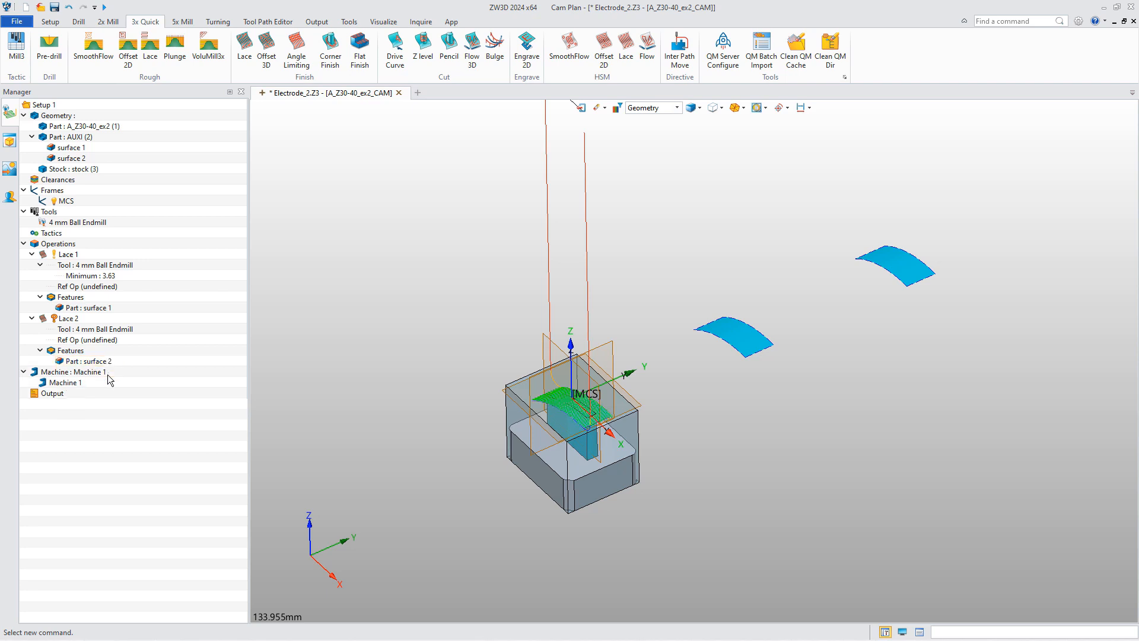
Calculate the toolpaths of all operations in the setup
right_click(64, 248)
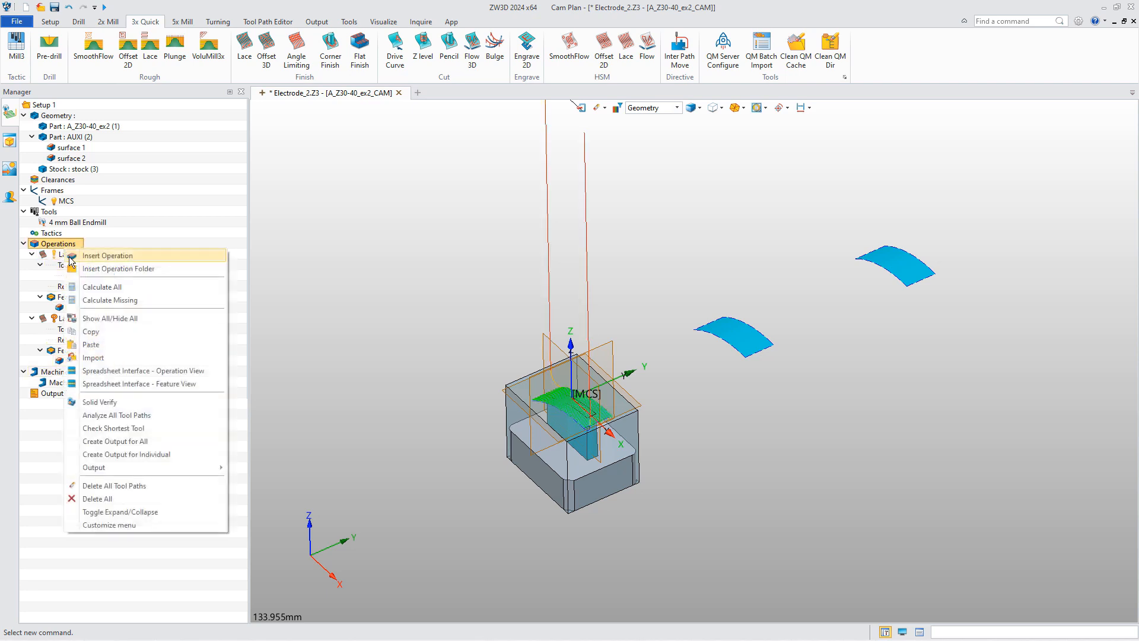
left_click(112, 292)
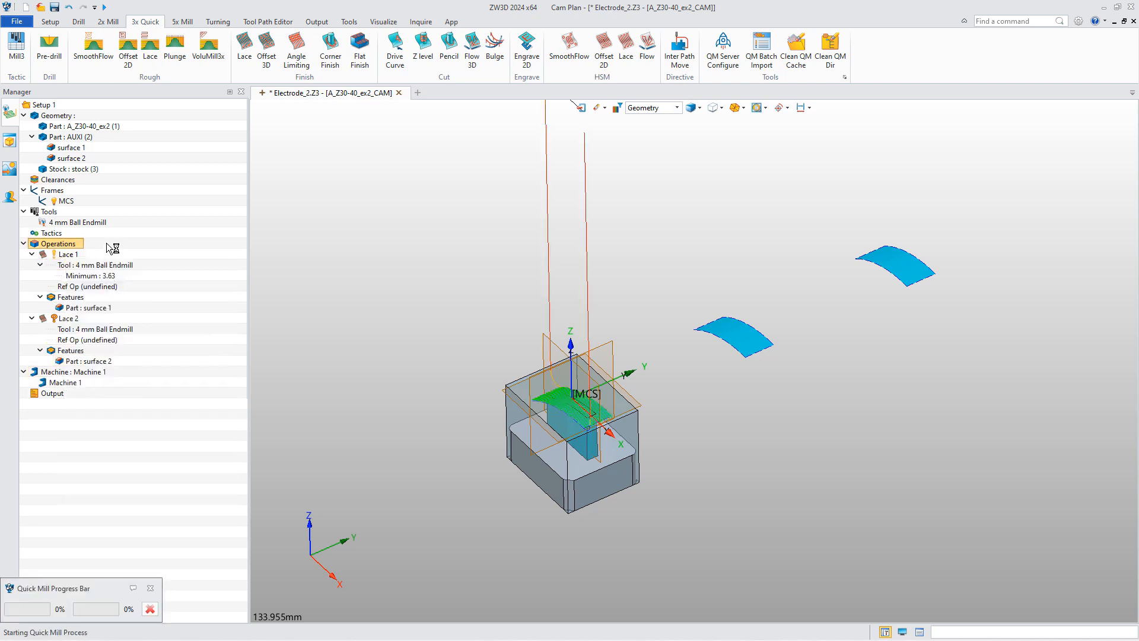
Set the setup's Clear Z clearance to 50
left_click(73, 319)
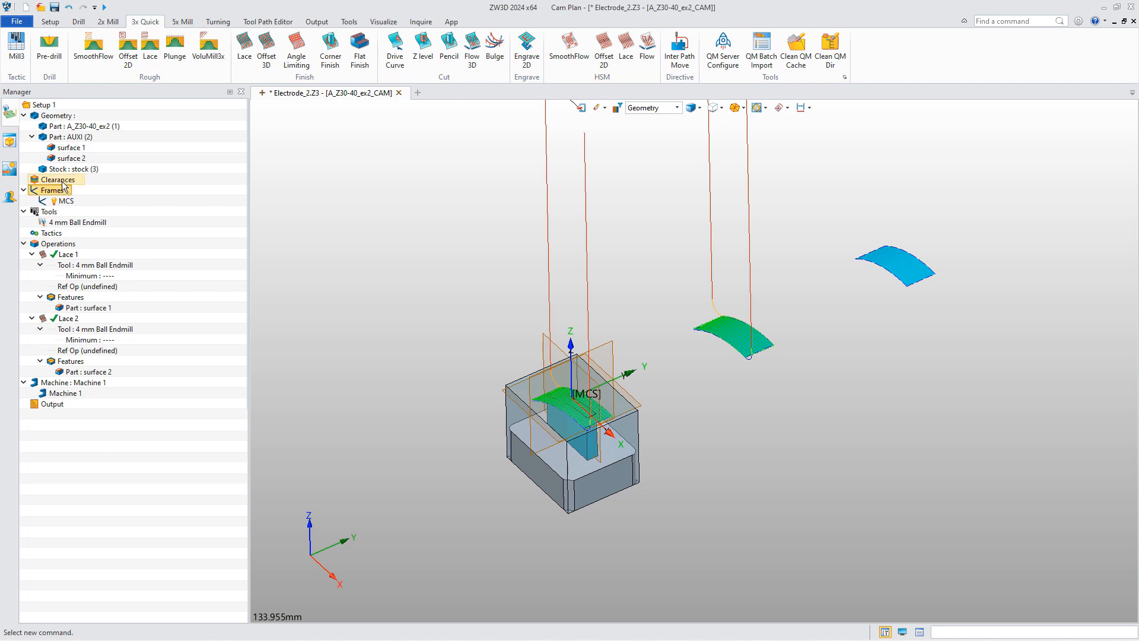
double_click(62, 180)
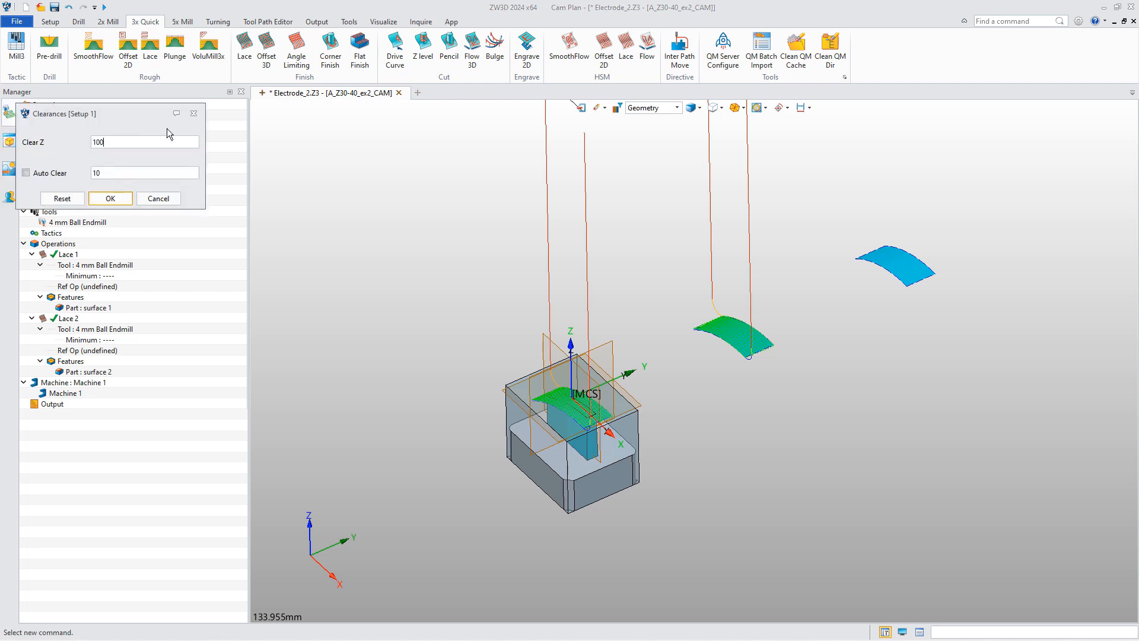
left_click_drag(116, 113, 223, 187)
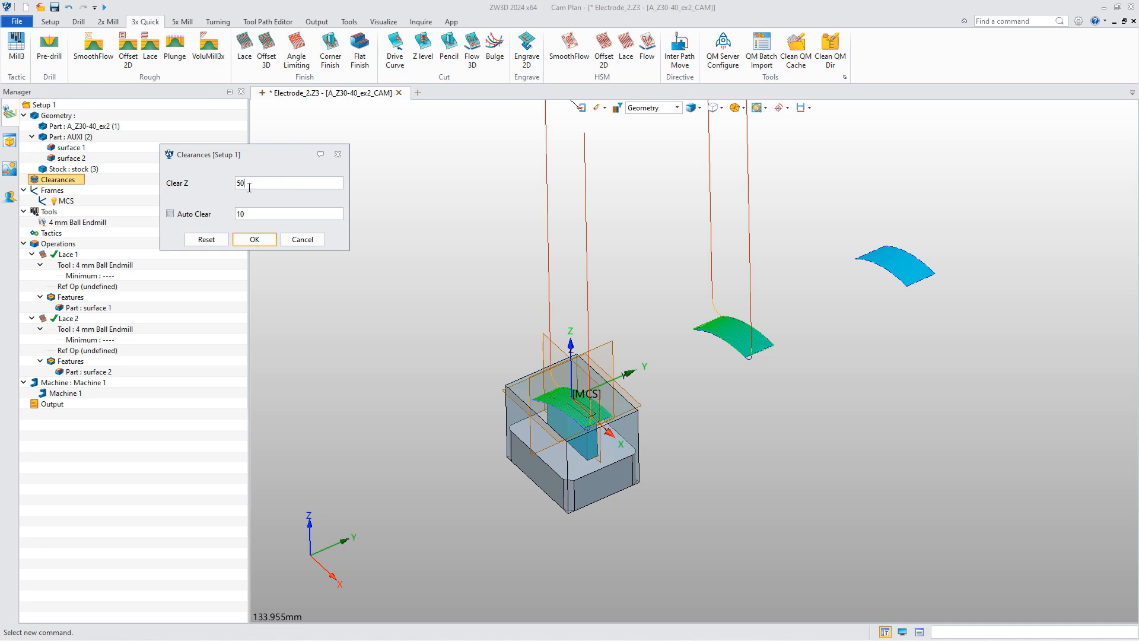
left_click(254, 239)
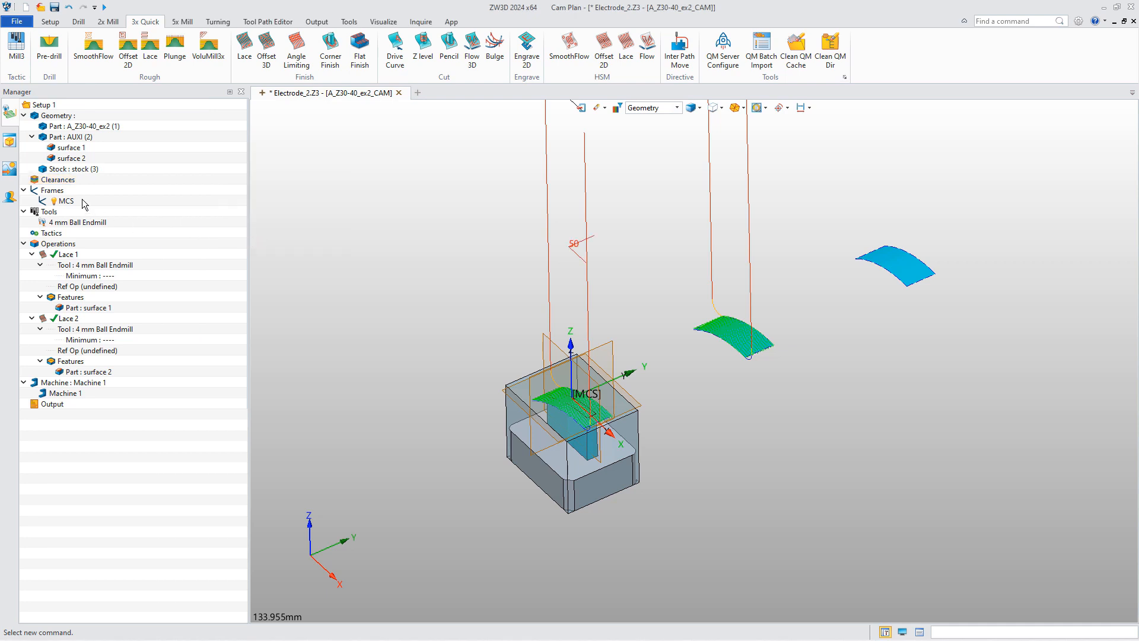
Create Frame 1 with a Clear Z of 50 and a new datum offset 50 mm from the MCS along Y
left_click(62, 190)
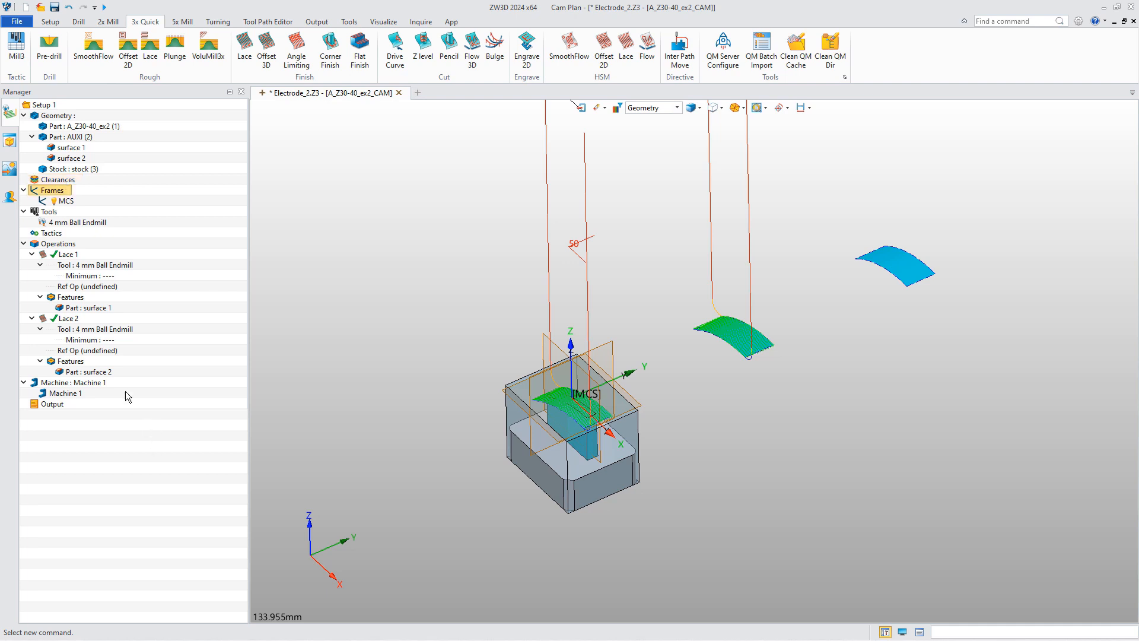
right_click(58, 191)
left_click(118, 197)
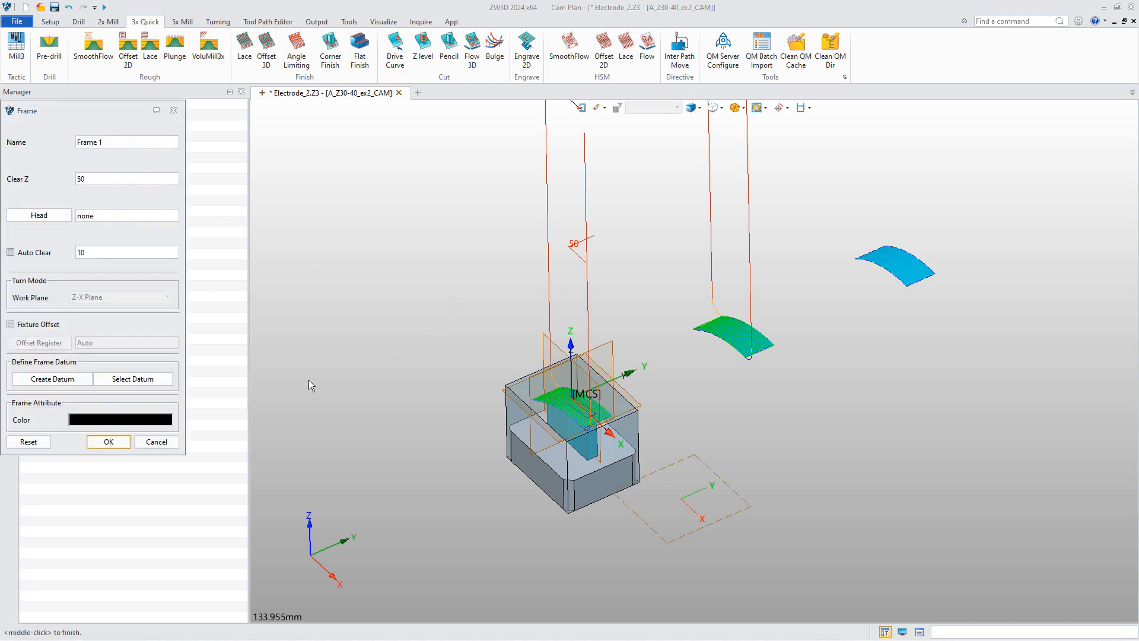
left_click(73, 379)
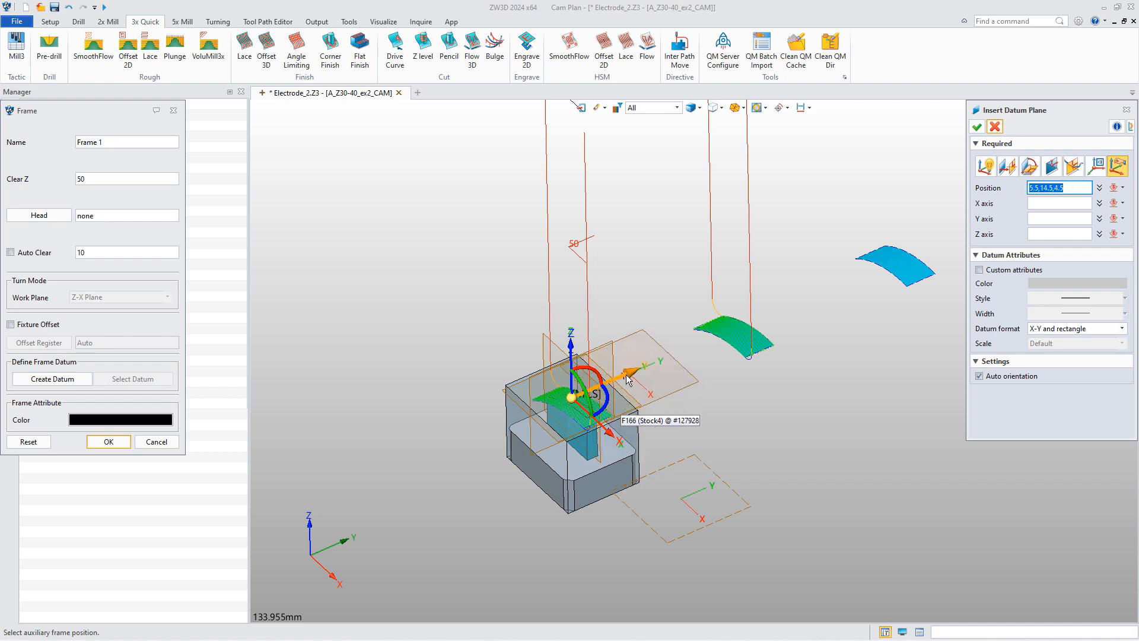
left_click_drag(629, 380, 802, 334)
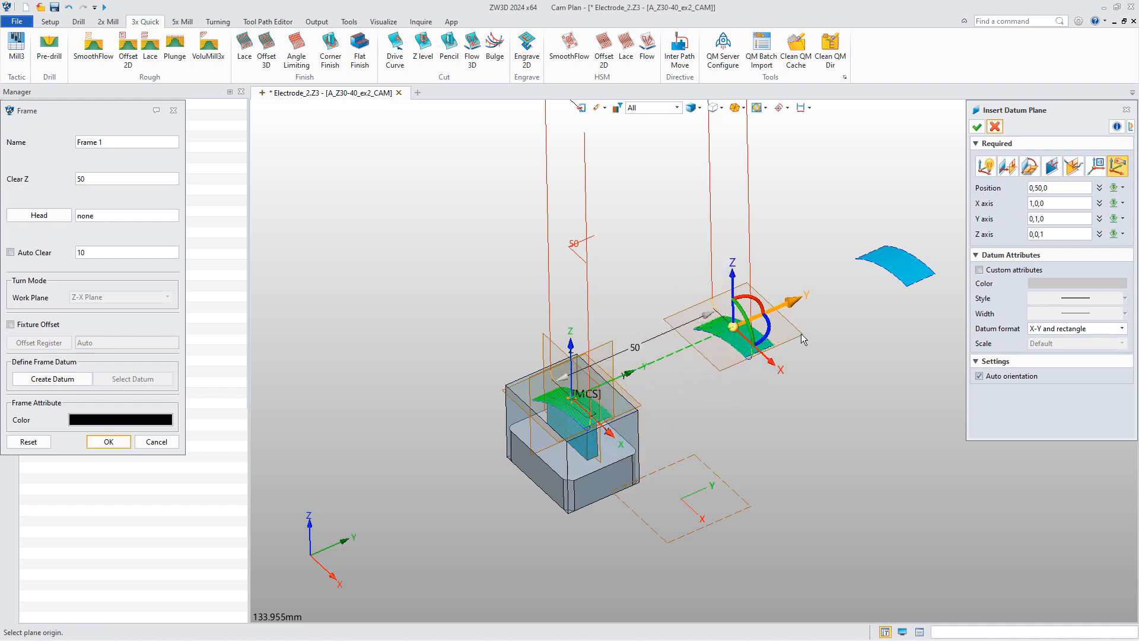
left_click(976, 127)
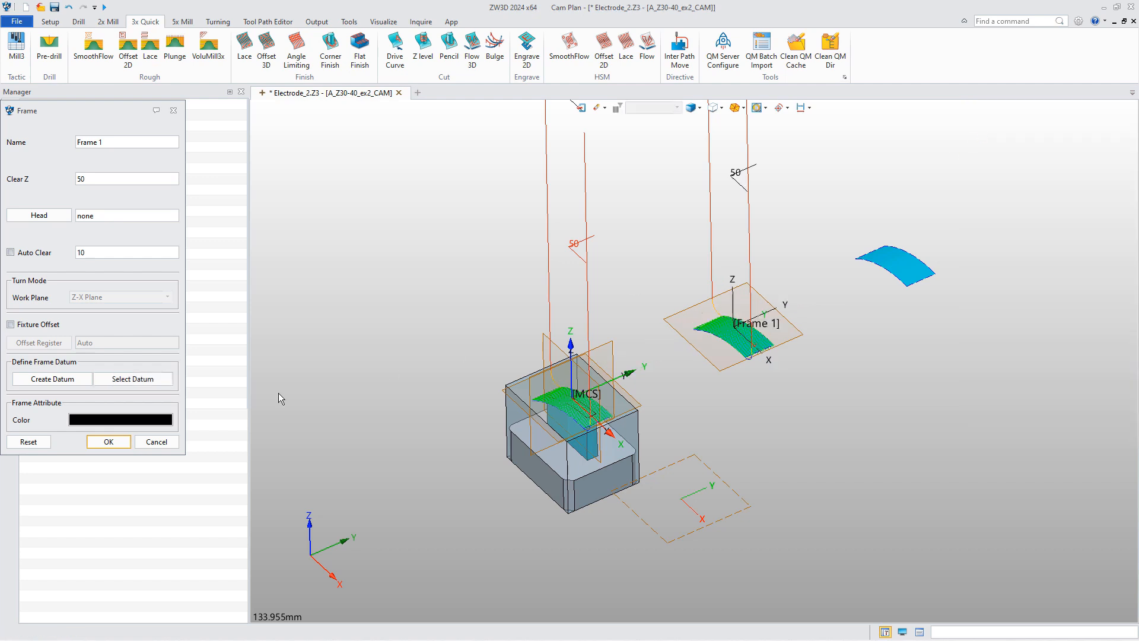
left_click(110, 442)
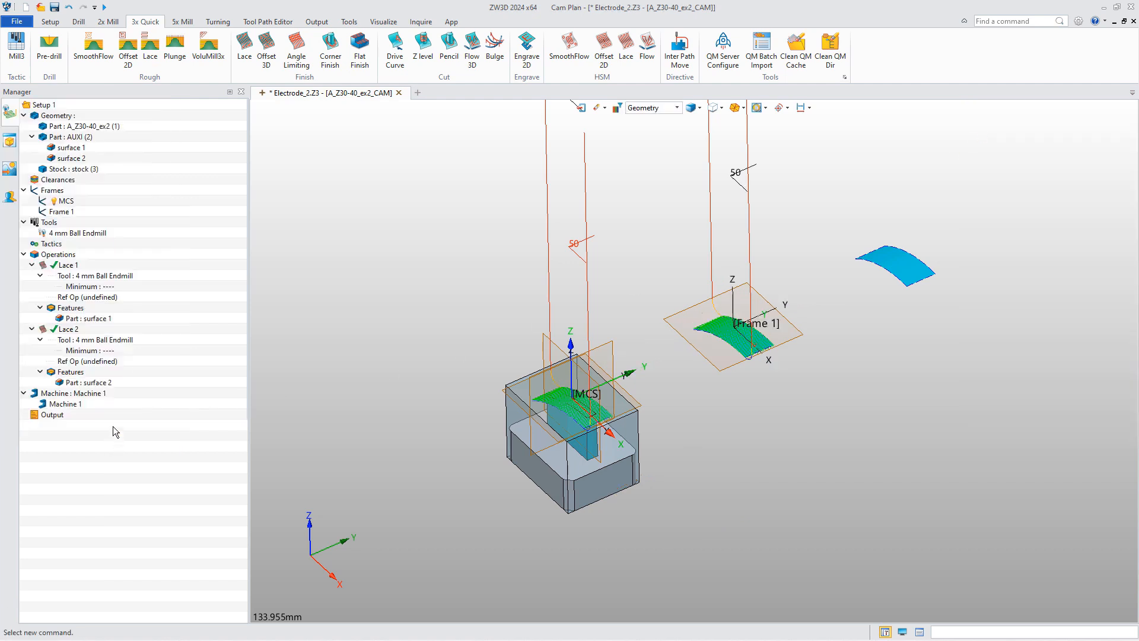
Create Frame 2 with a Clear Z of 50 and a new datum offset 100 mm from the MCS along Y
right_click(59, 191)
left_click(87, 201)
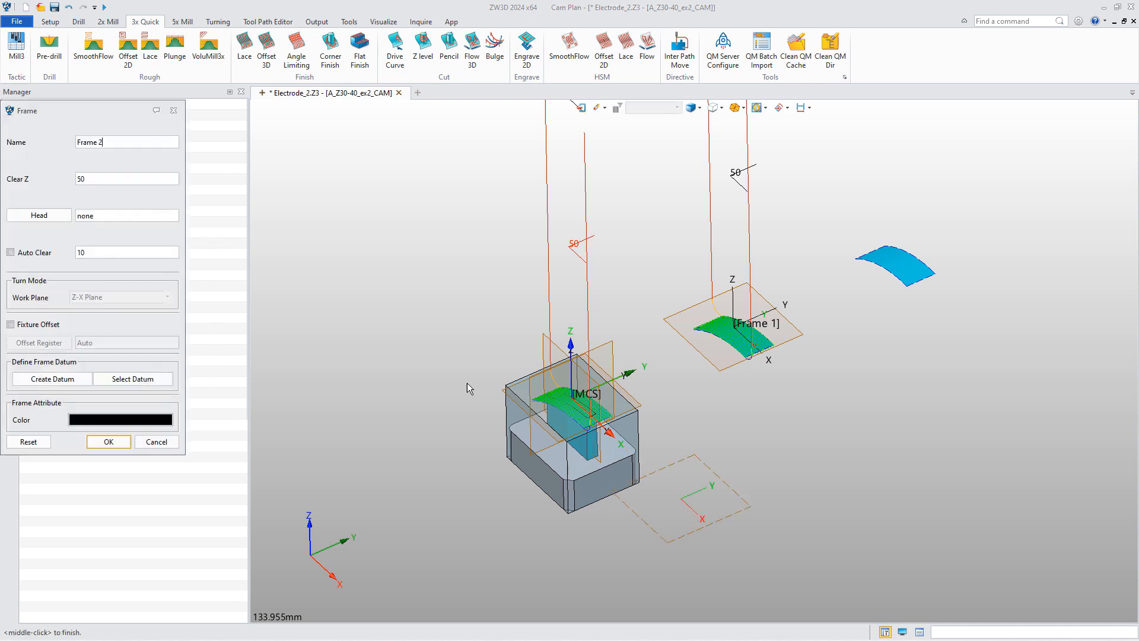
left_click(65, 378)
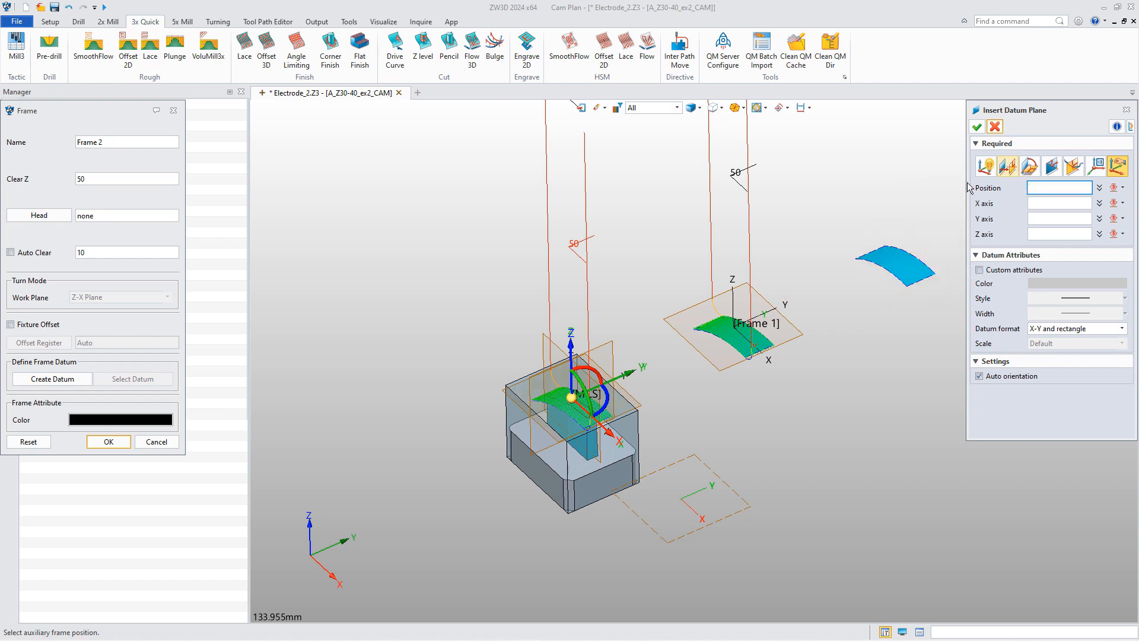
left_click(614, 386)
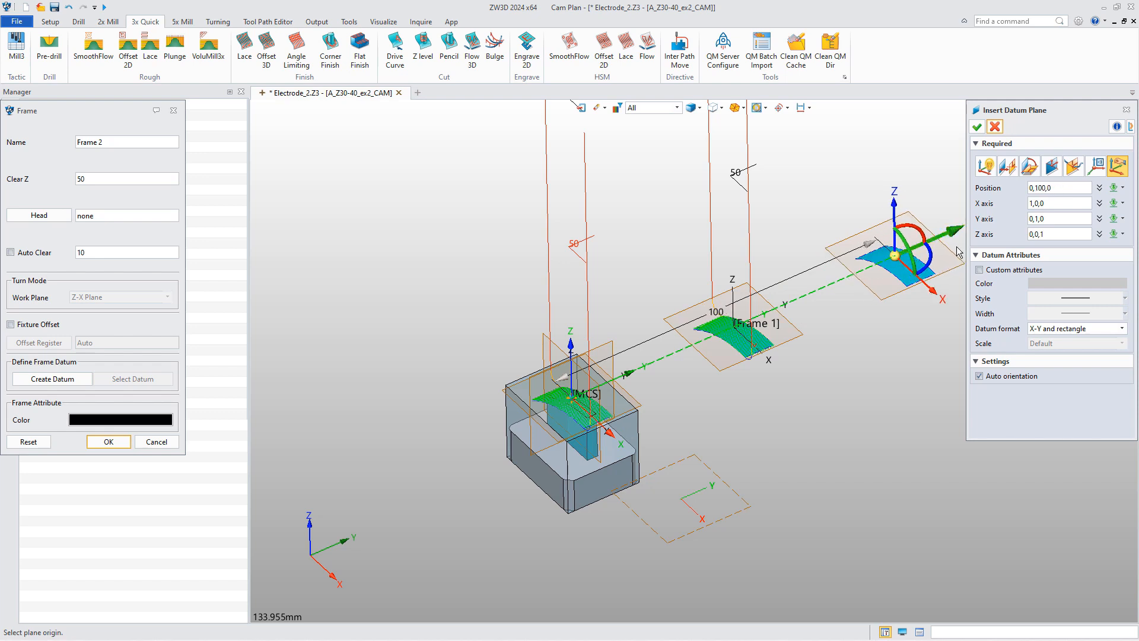
left_click(977, 127)
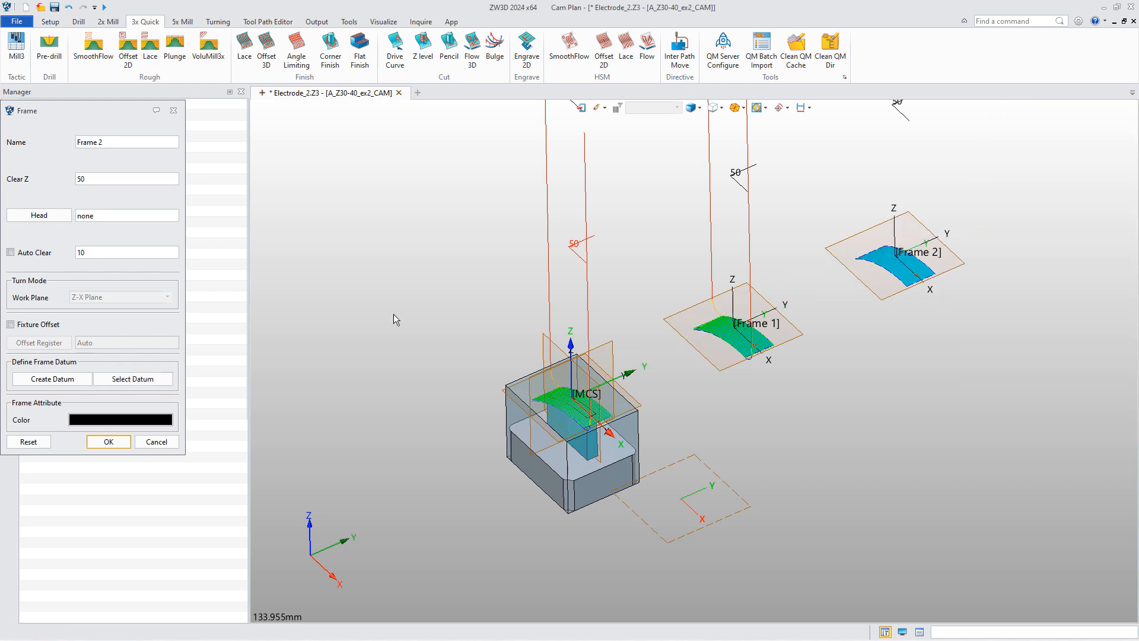
left_click(113, 439)
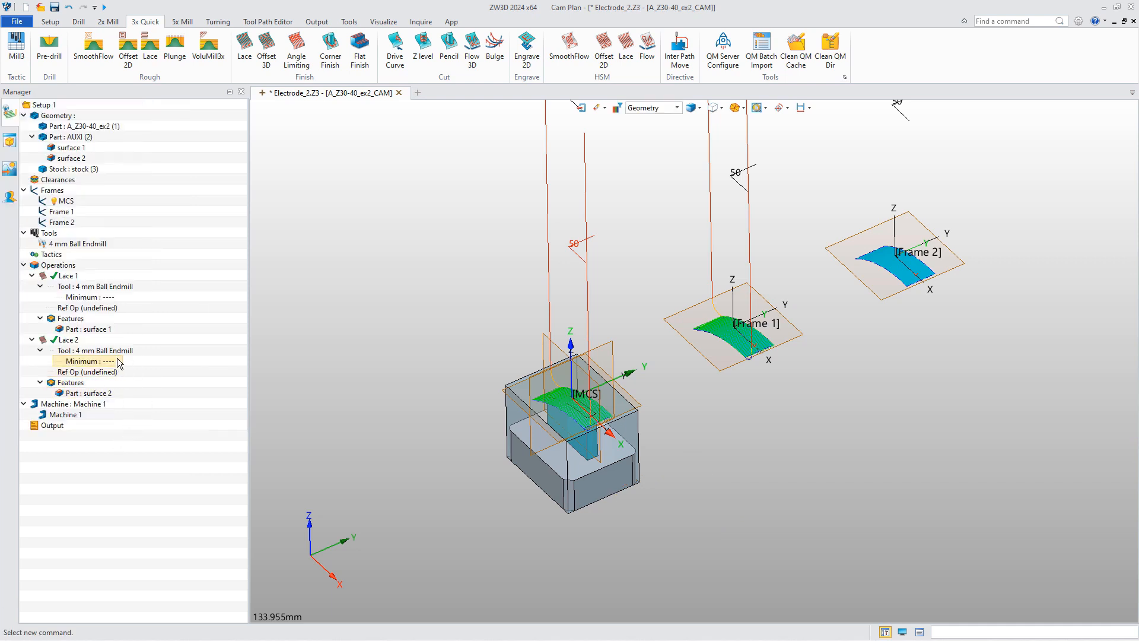
Duplicate the Lace 2 operation
right_click(73, 341)
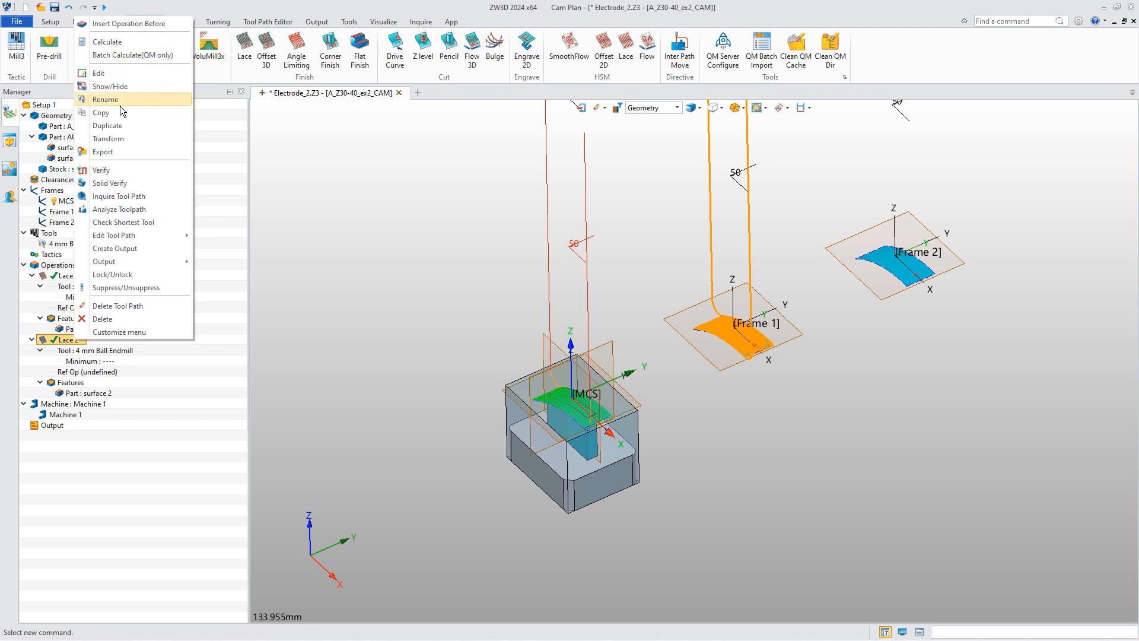
left_click(116, 127)
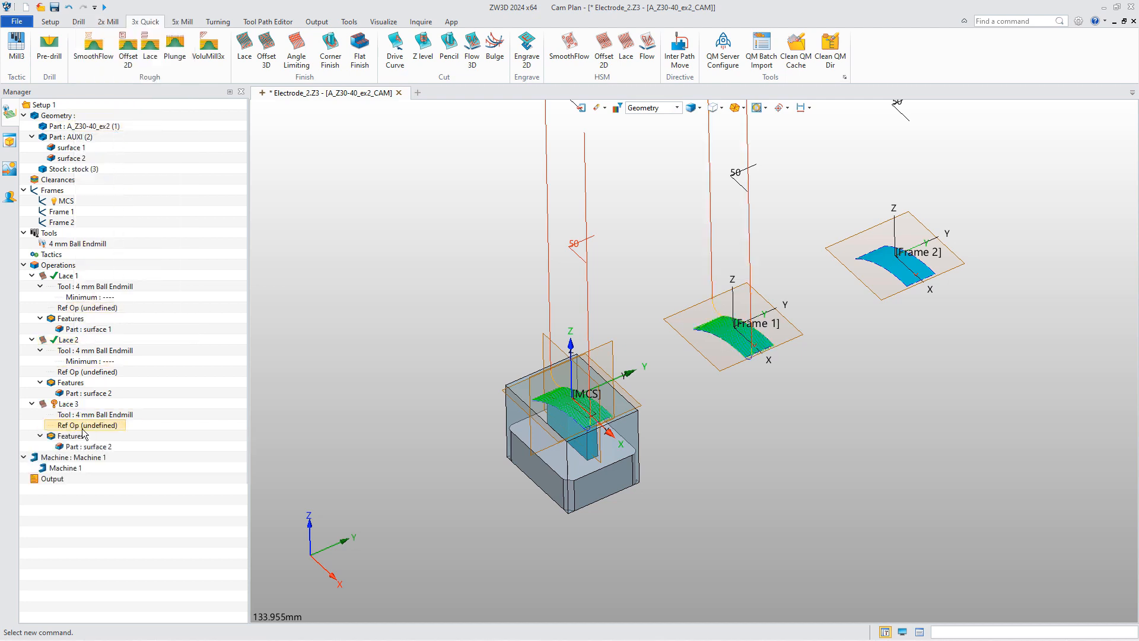
right_click(87, 449)
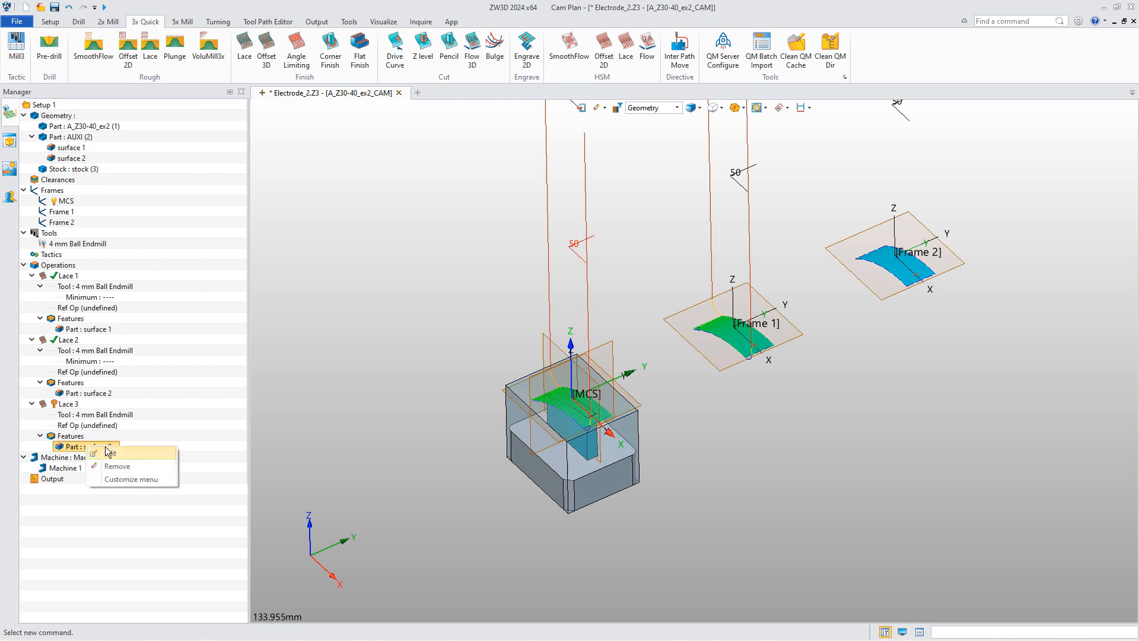
left_click(152, 257)
Add a surface feature to the AUXI part from the auxiliary surface located at Frame 2
right_click(69, 138)
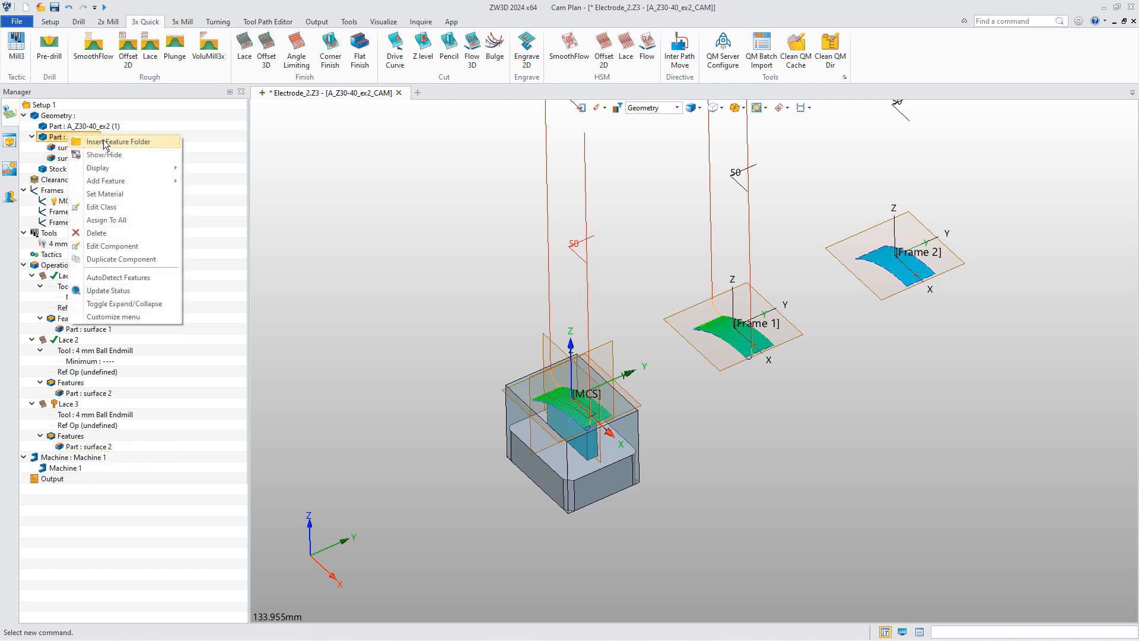
mouse_move(128, 175)
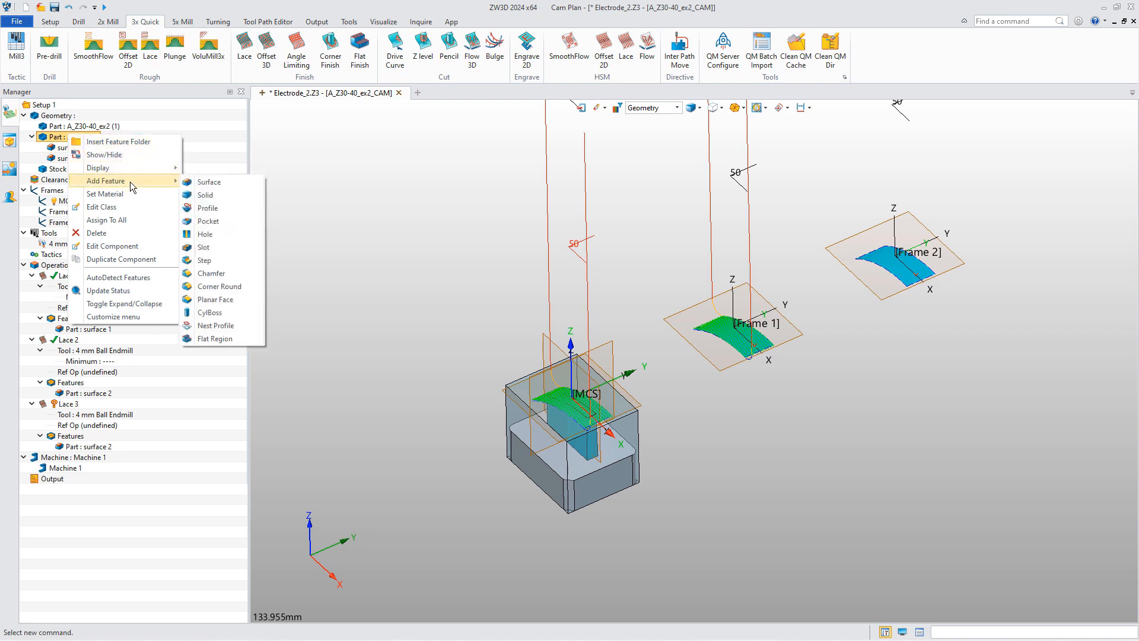
left_click(199, 182)
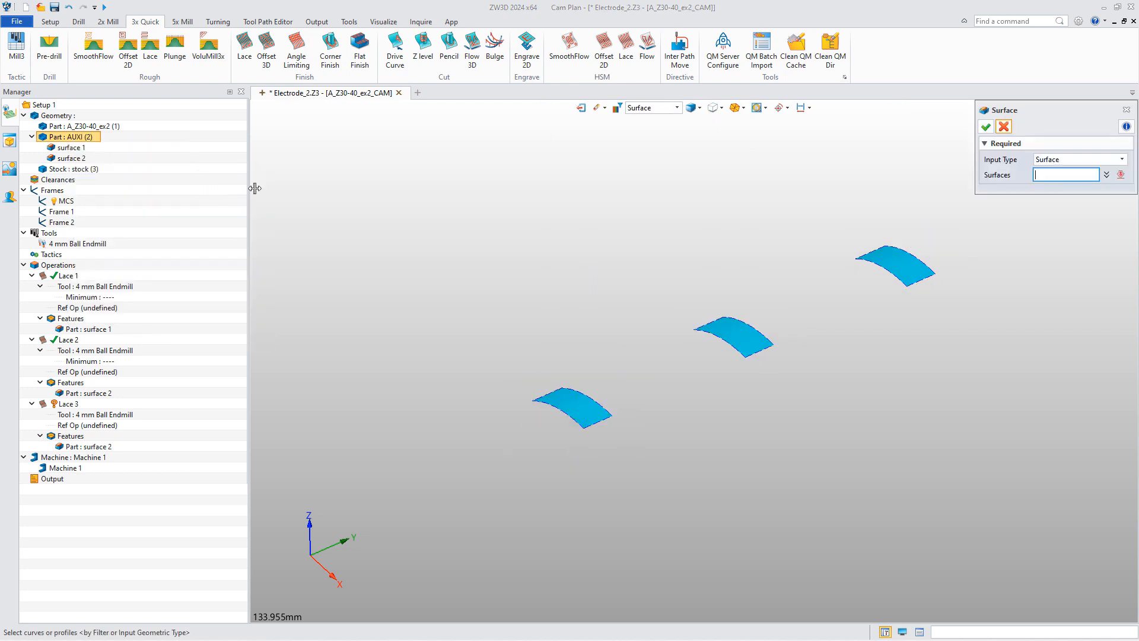
left_click(936, 278)
left_click(986, 127)
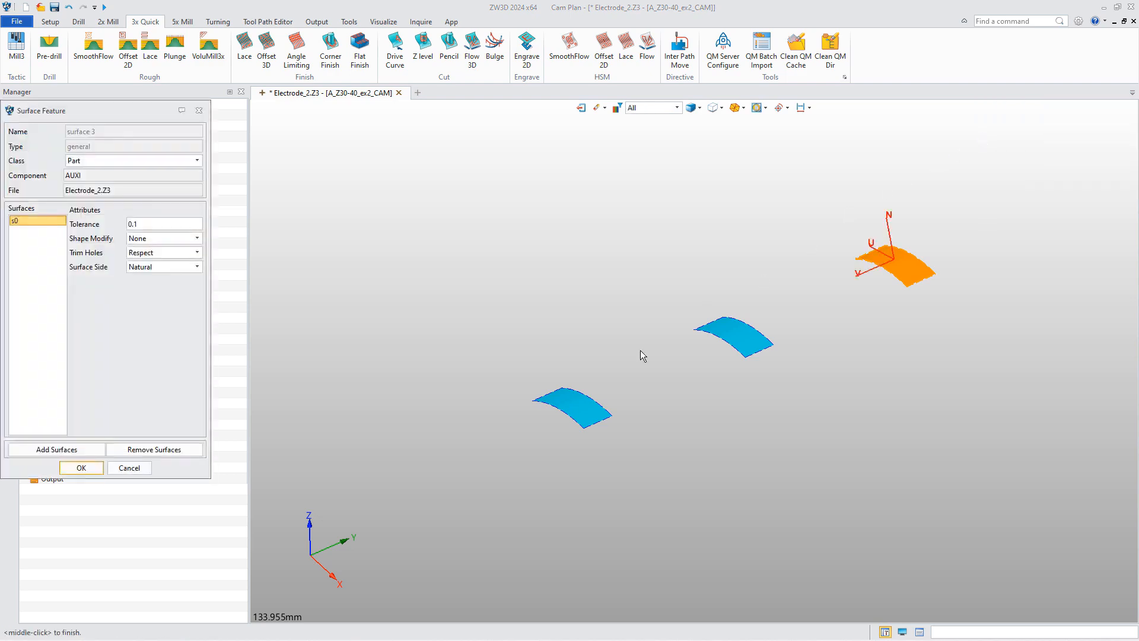
left_click(82, 469)
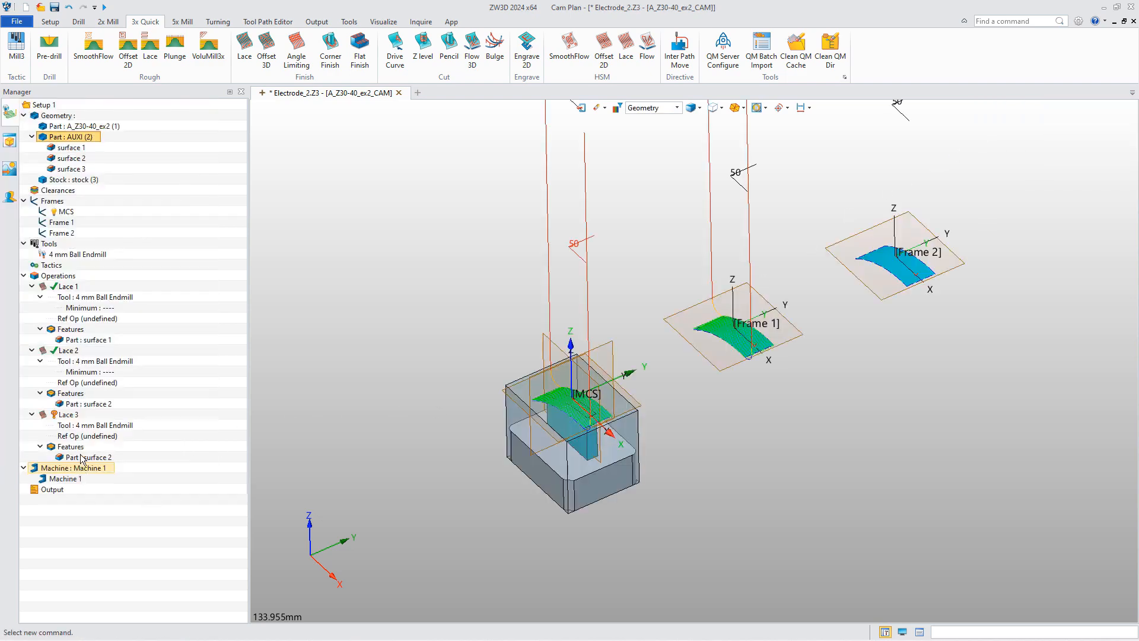
Assign Frame 1 to the Lace 2 operation and set its Clearance Z to 50
double_click(72, 350)
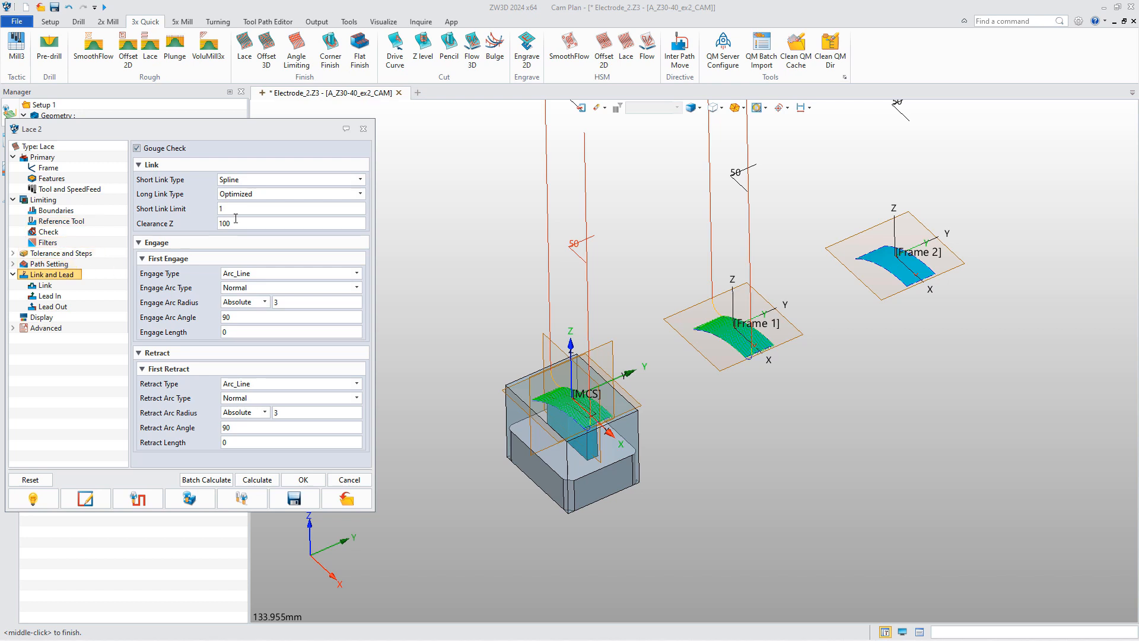
left_click_drag(211, 221, 184, 221)
left_click(48, 168)
left_click(166, 166)
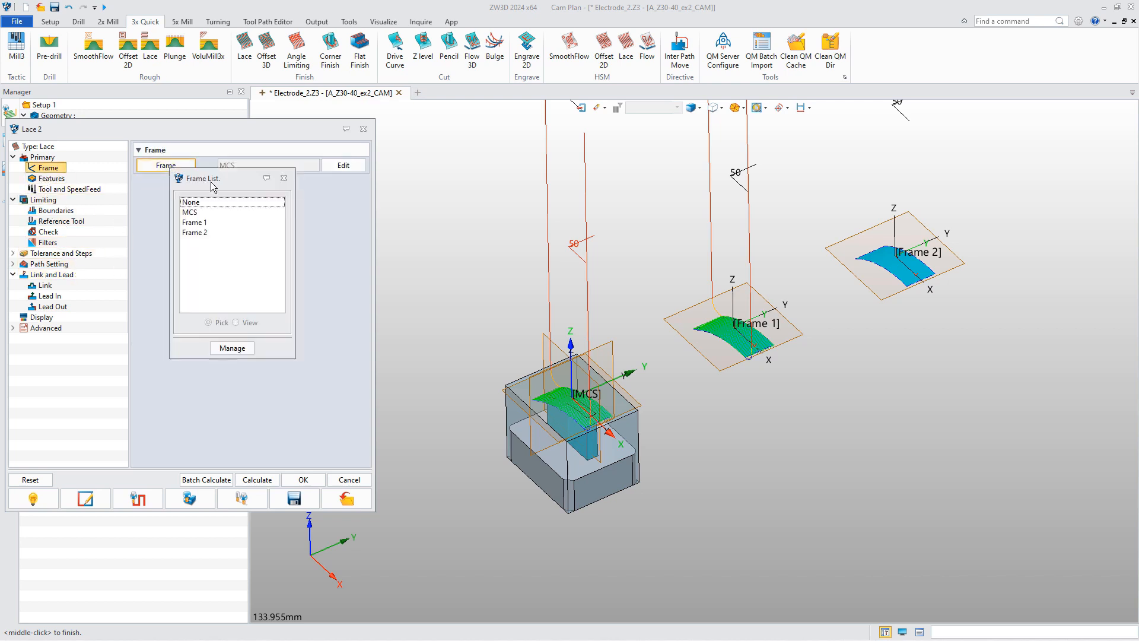
double_click(205, 218)
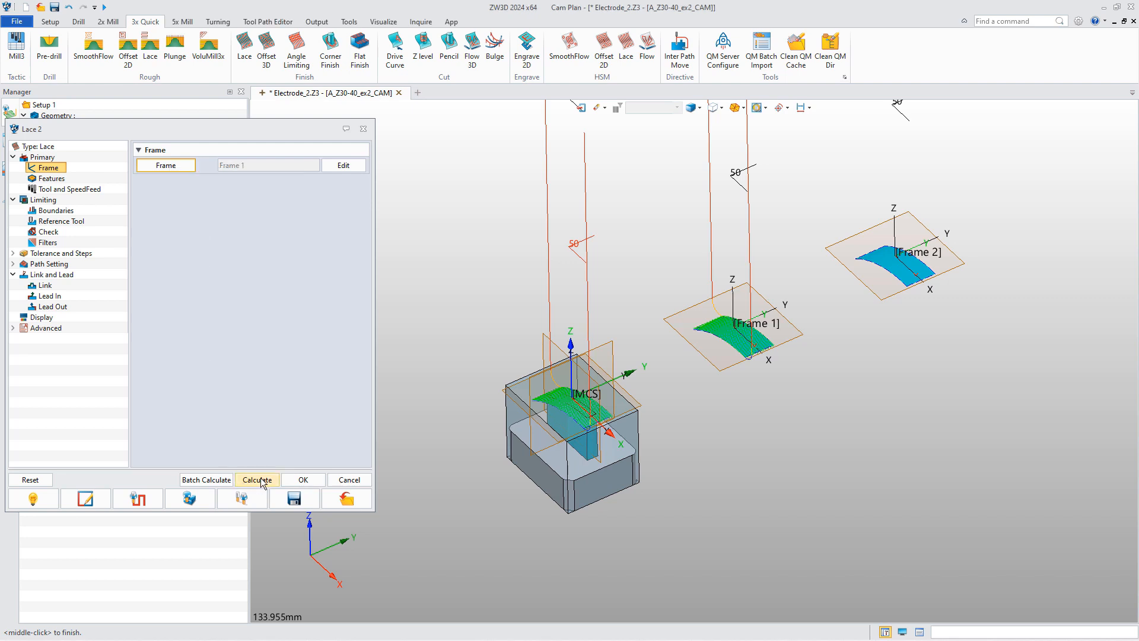
left_click(52, 274)
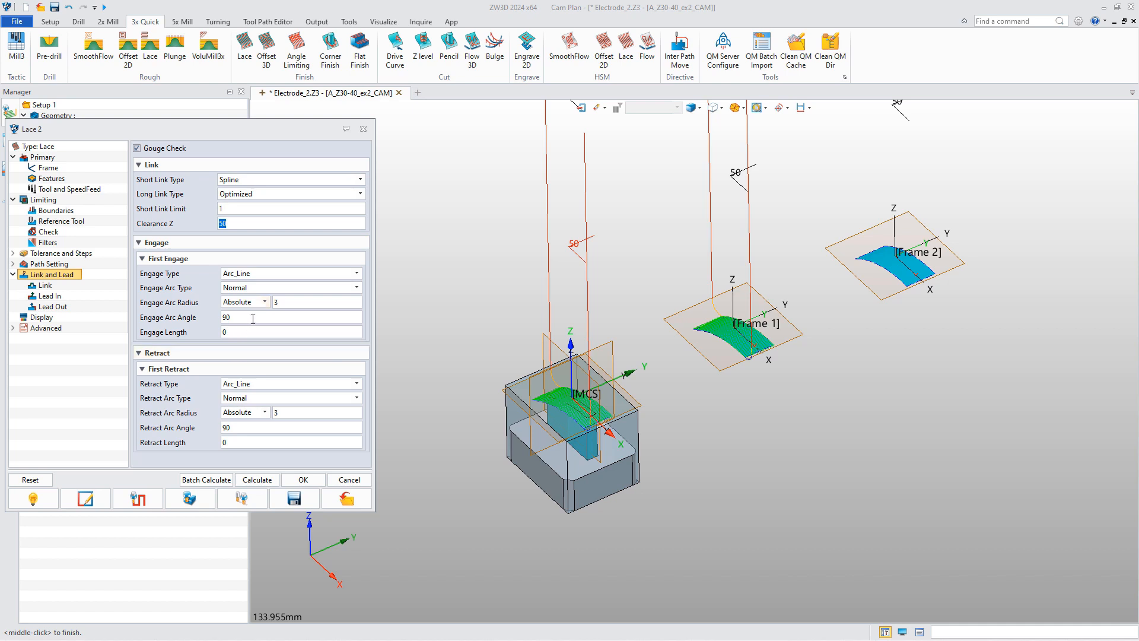
left_click(303, 479)
Calculate the toolpath of Lace 2
left_click(67, 350)
right_click(68, 350)
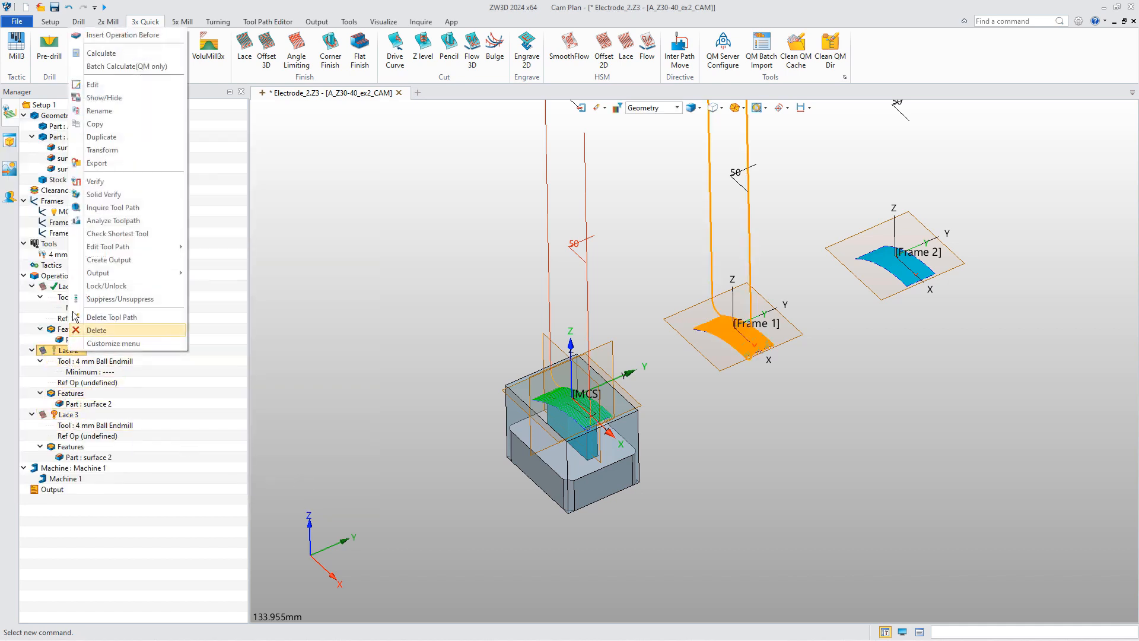
left_click(113, 54)
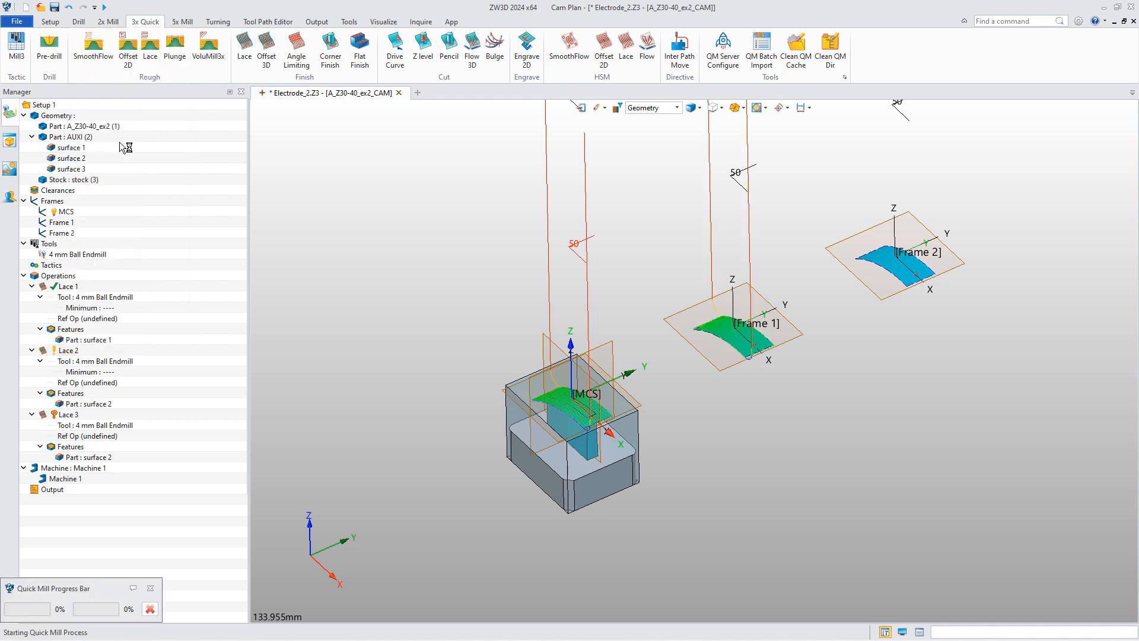
Assign Frame 2 to the Lace 3 operation and calculate its toolpath
left_click(72, 418)
double_click(72, 416)
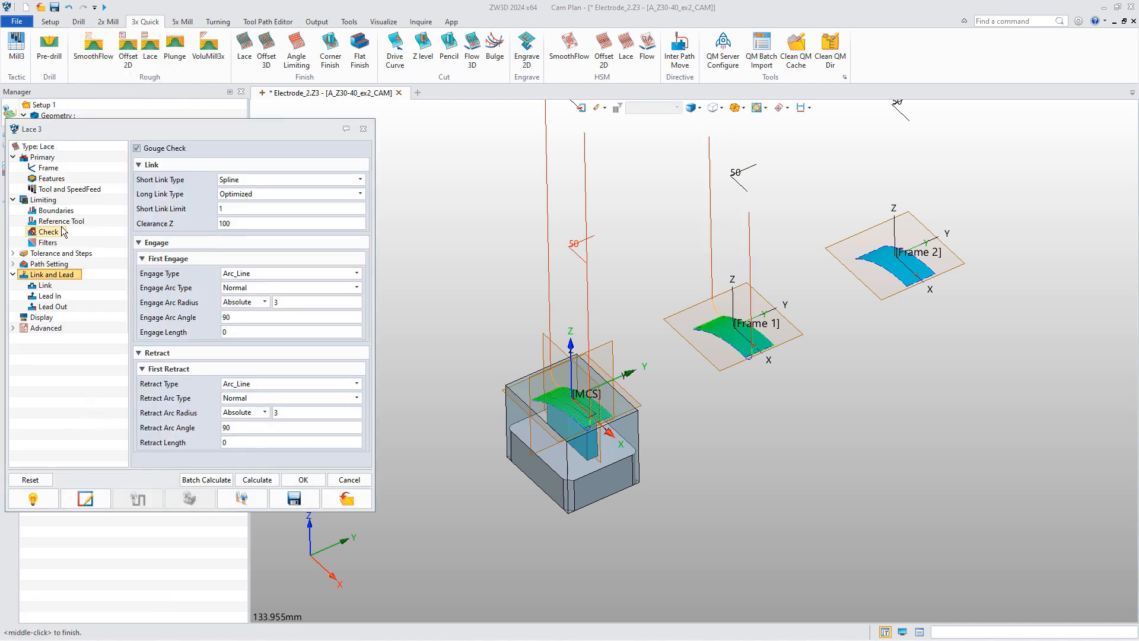
left_click(48, 167)
left_click(166, 165)
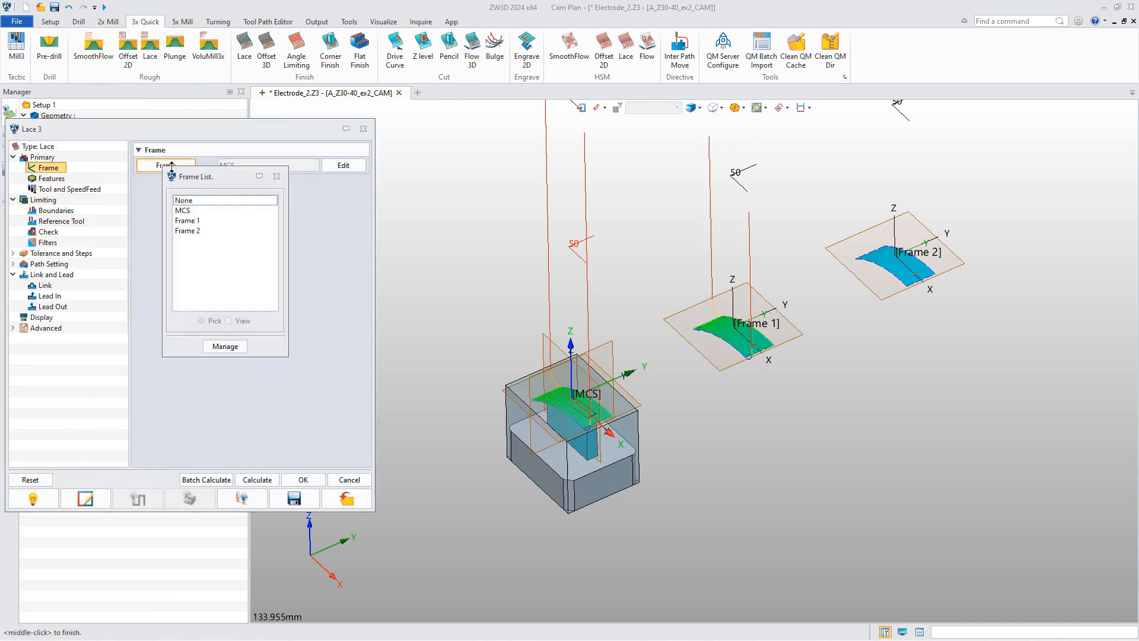
double_click(197, 230)
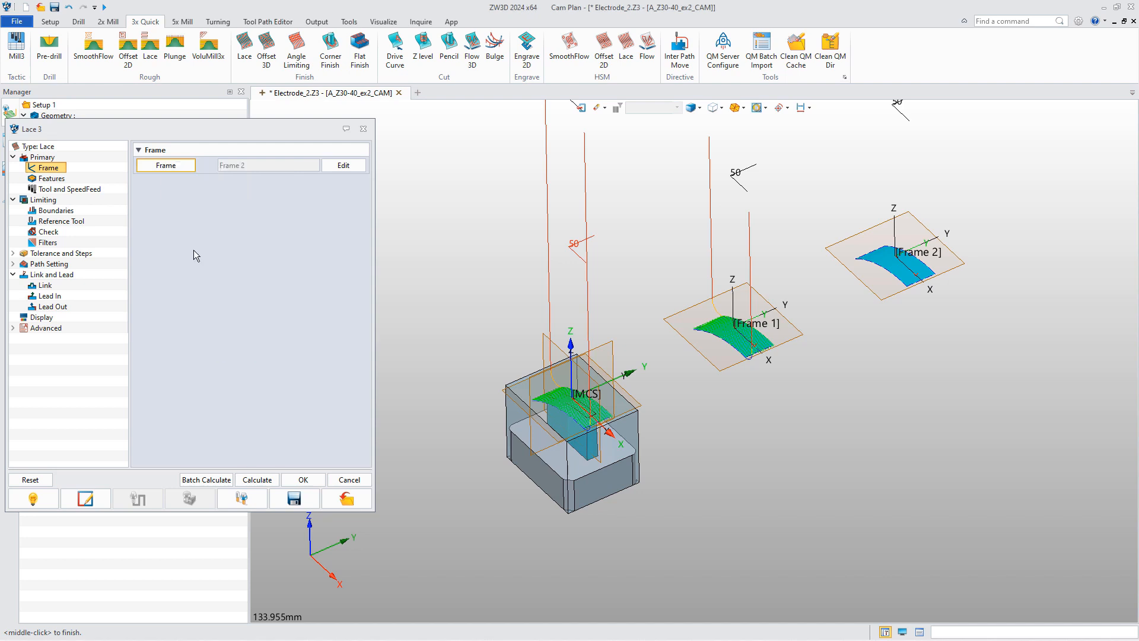
left_click(257, 479)
left_click(301, 479)
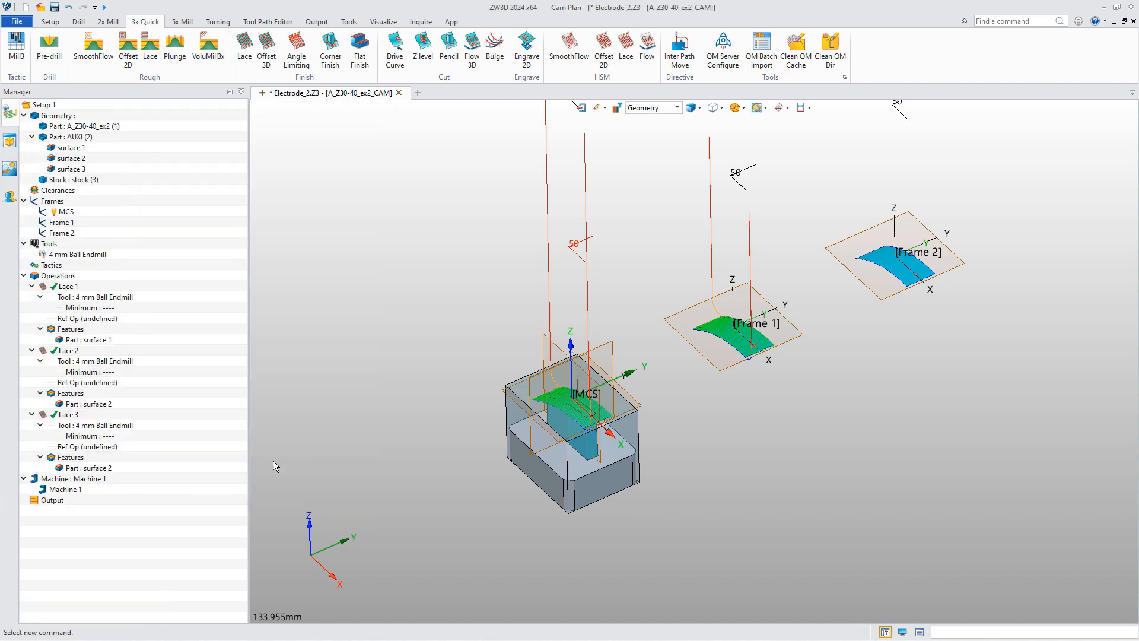
Replace the feature of the Lace 3 operation with surface 3 and recalculate its toolpath
right_click(81, 468)
left_click(114, 490)
right_click(82, 462)
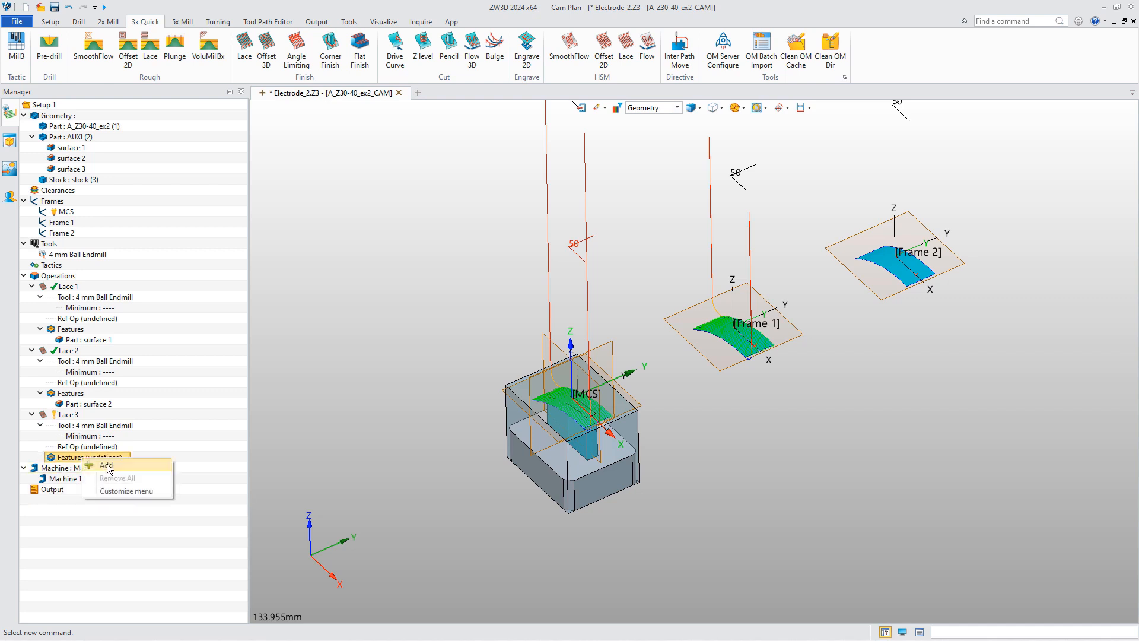
left_click(119, 479)
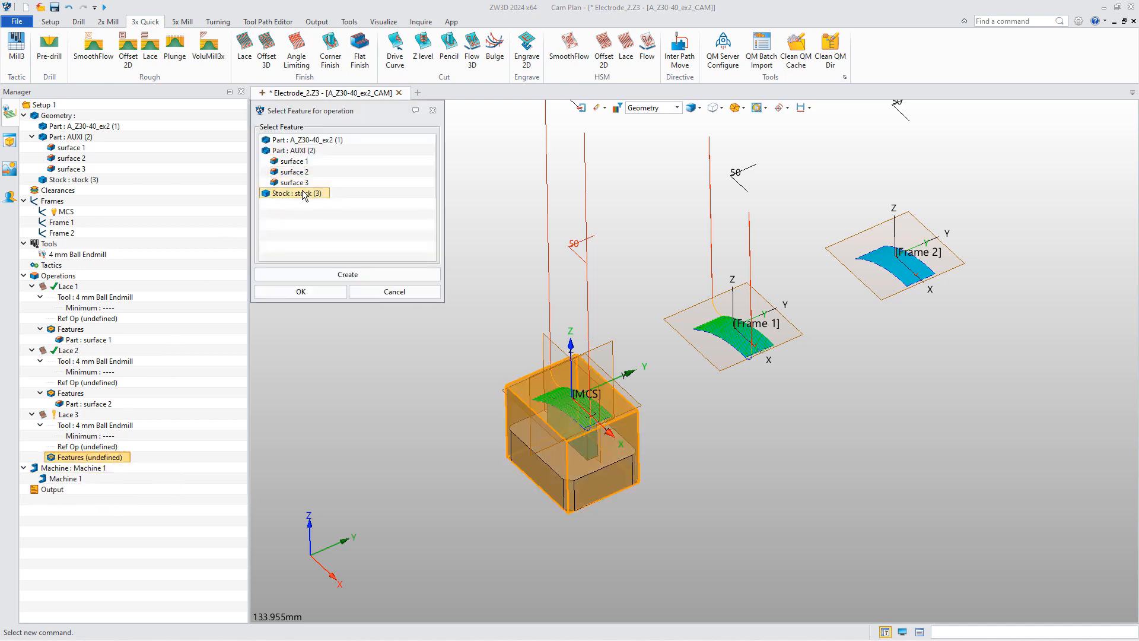
left_click(295, 182)
left_click(306, 293)
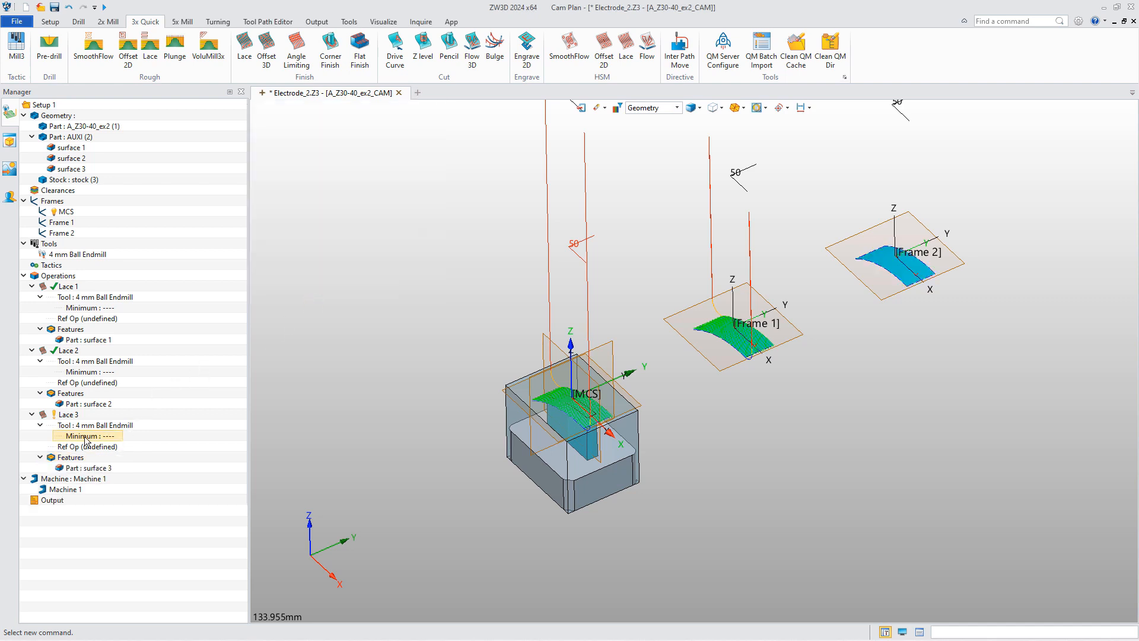
right_click(68, 414)
left_click(118, 117)
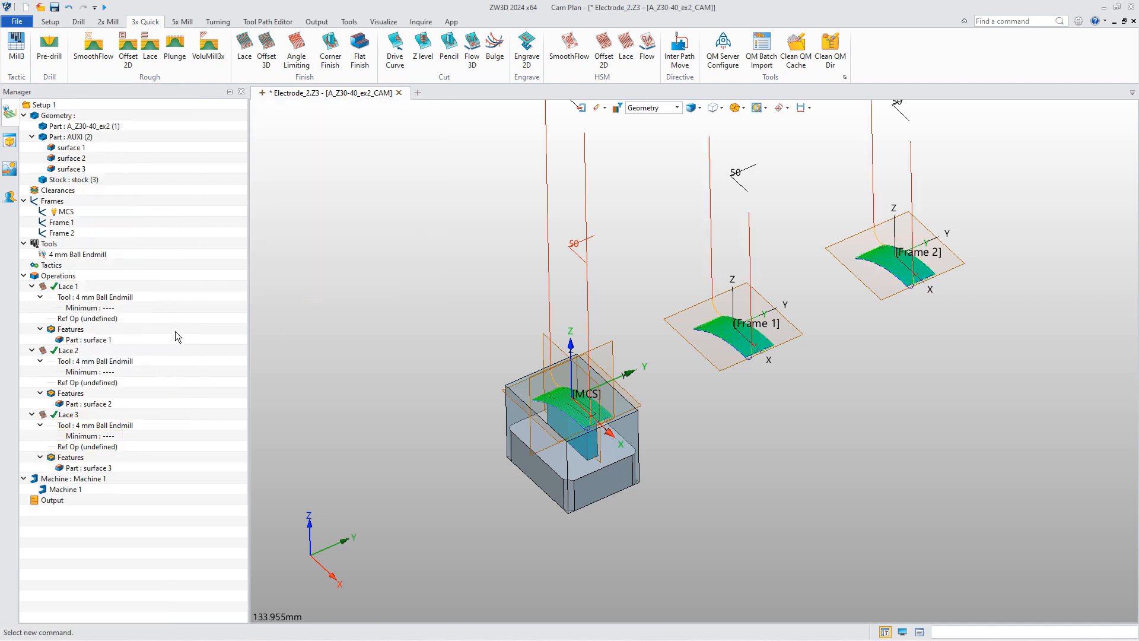
Check the offset registers in Machine 1's definition and enable Fixture Offset with register 53 on the MCS frame
double_click(65, 489)
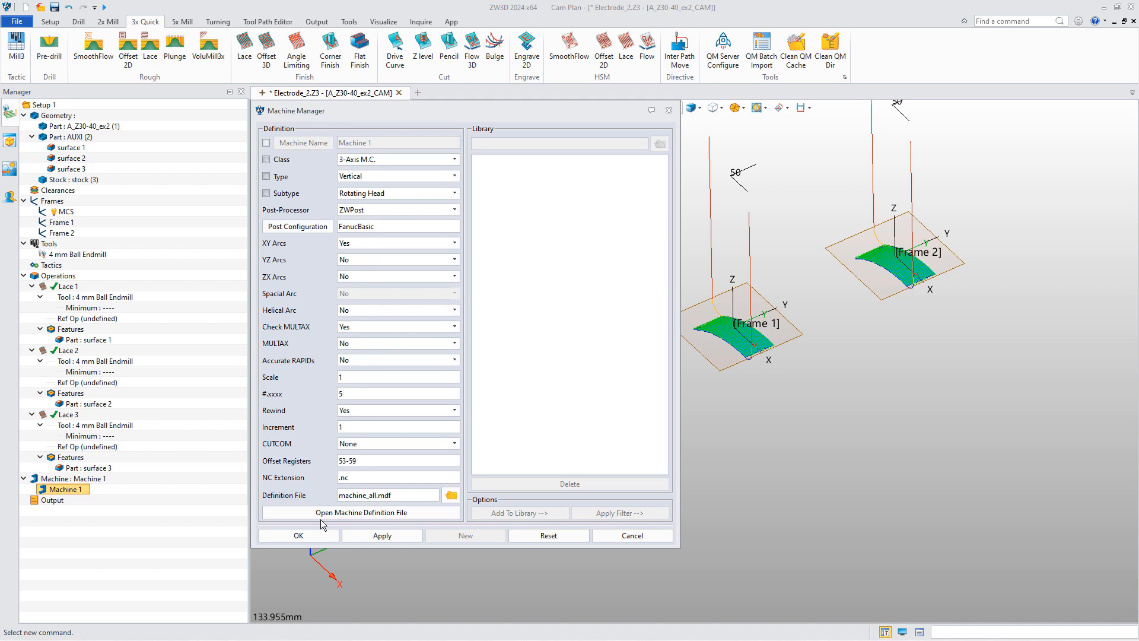
left_click(299, 535)
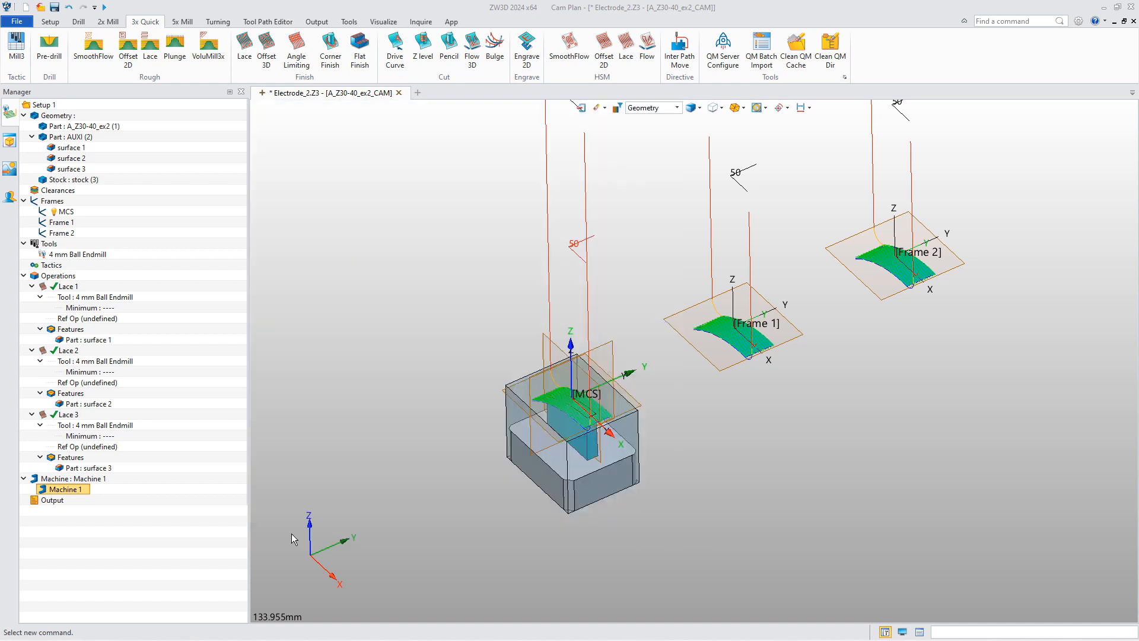
double_click(60, 213)
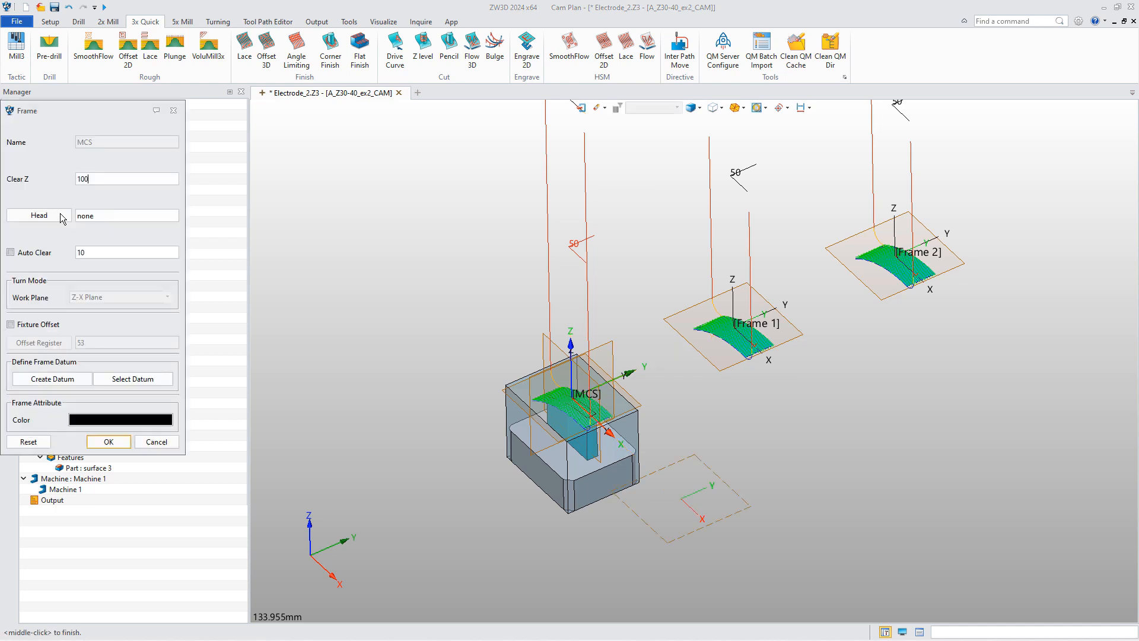
left_click(40, 326)
left_click(109, 441)
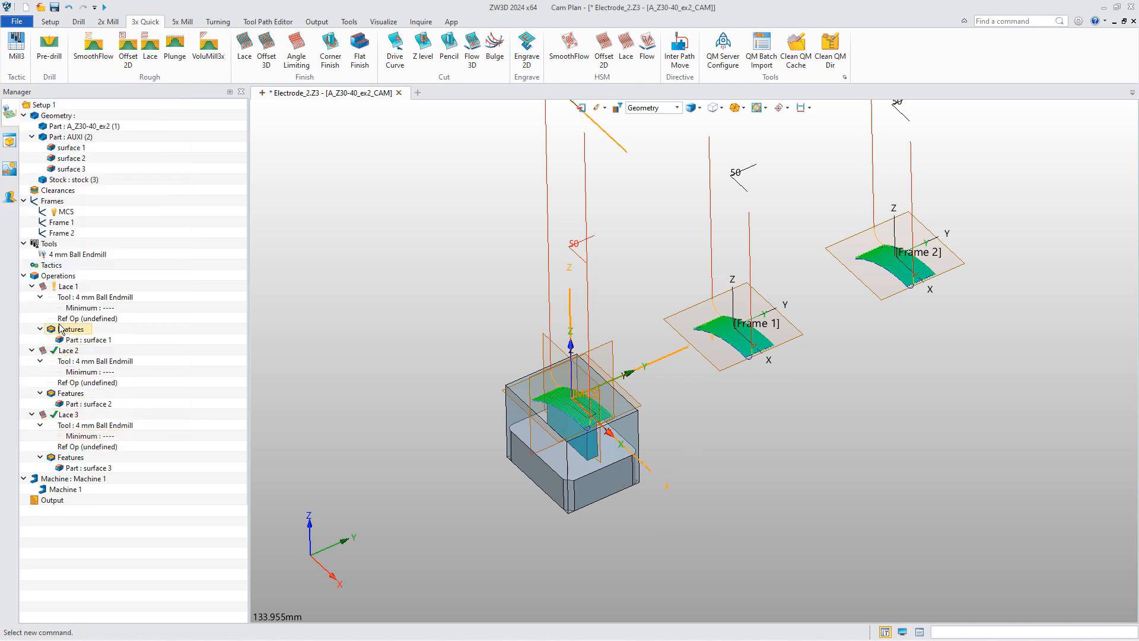
Enable Fixture Offset on Frame 1 and set its offset register to 54
double_click(62, 222)
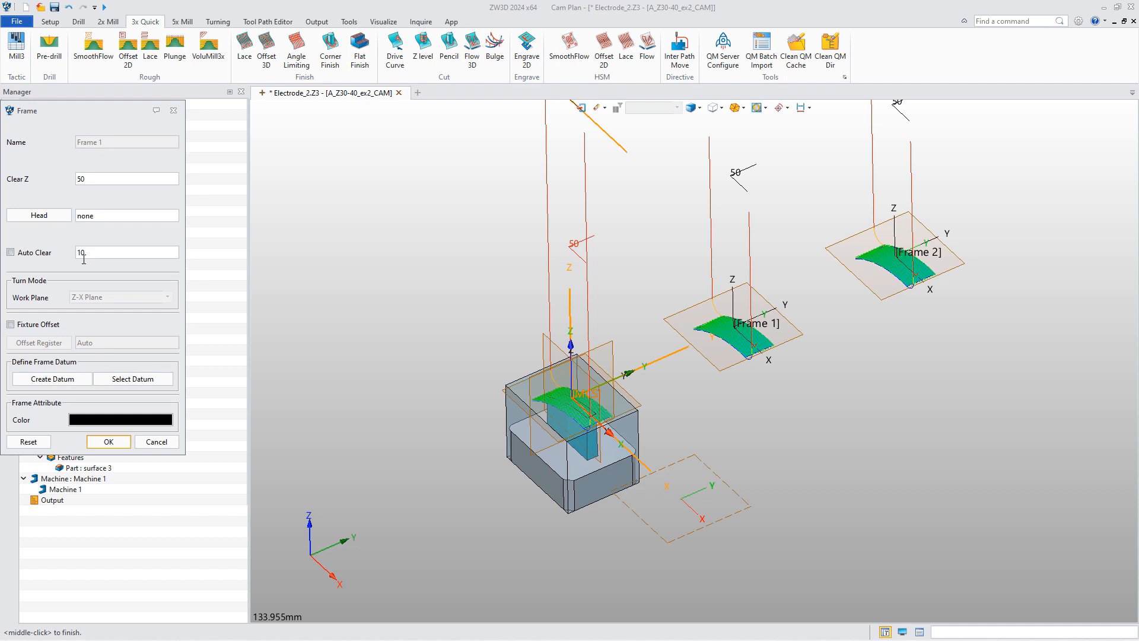
left_click(31, 325)
left_click(36, 343)
left_click(84, 384)
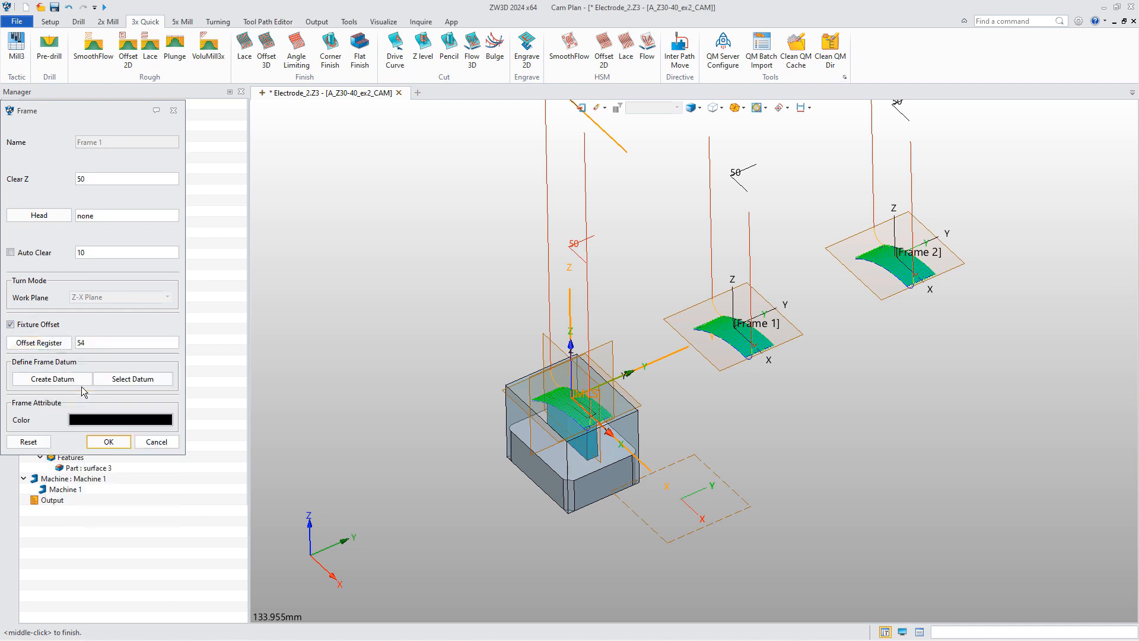
left_click(113, 446)
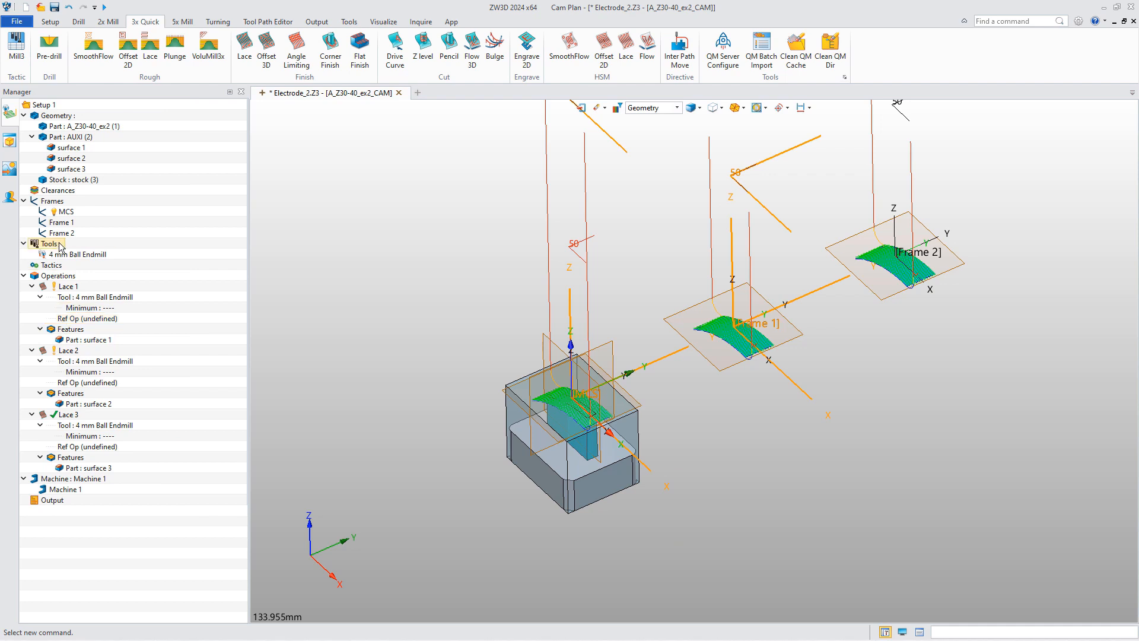
Enable Fixture Offset on Frame 2 and set its offset register to 55
double_click(61, 233)
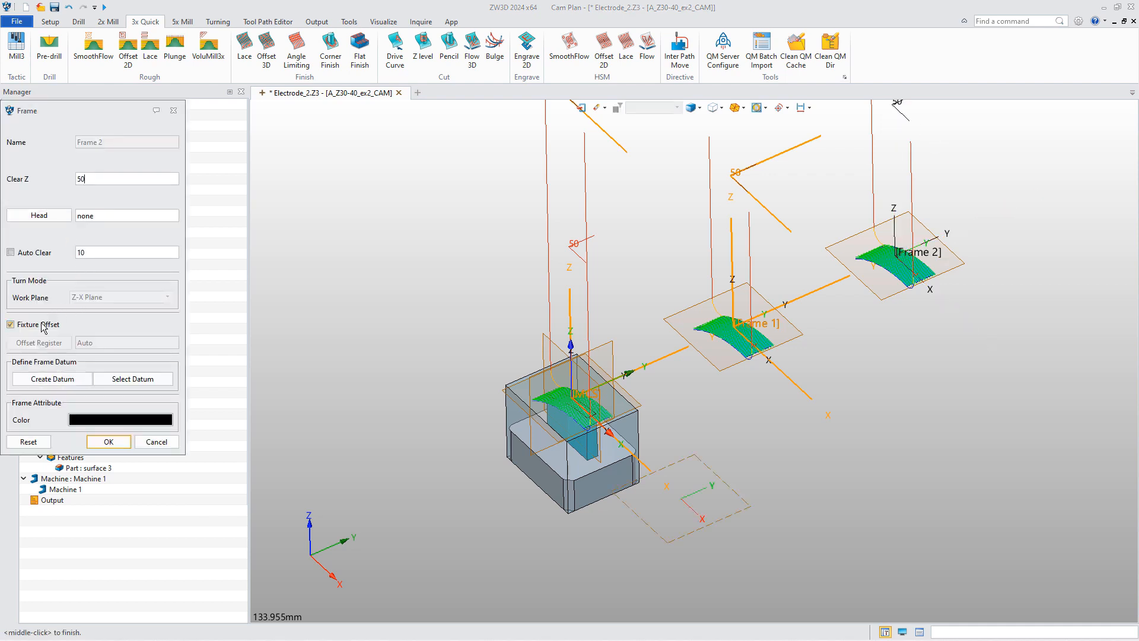
left_click(10, 325)
left_click(62, 344)
left_click(89, 384)
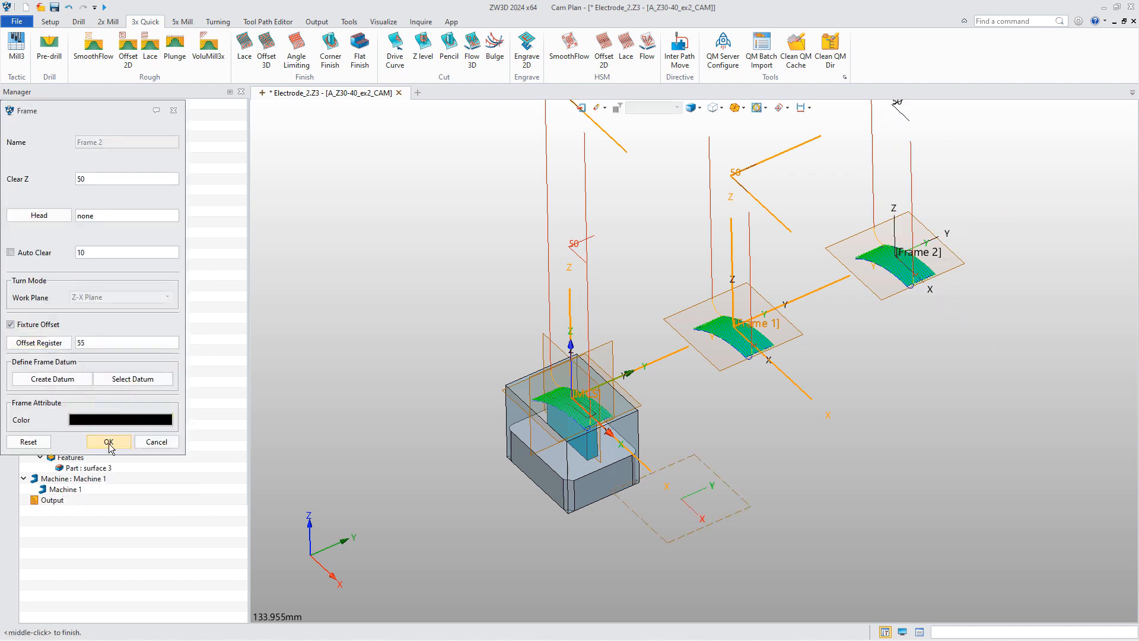
left_click(90, 440)
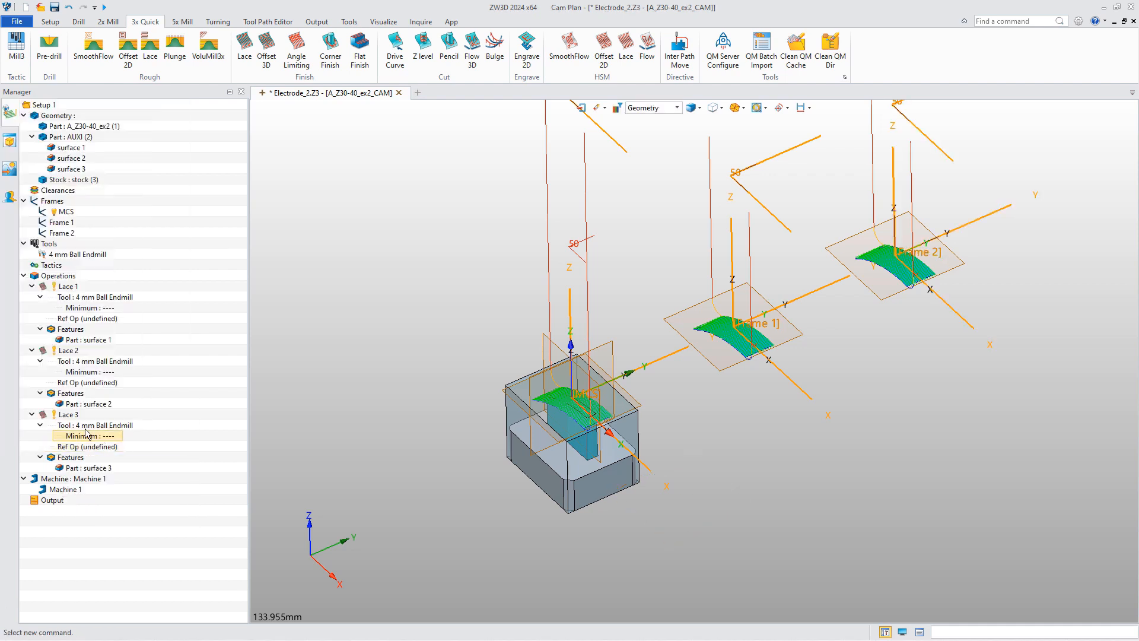
Recalculate all operations and output one NC program for all of them, overwriting NC.nc
right_click(53, 279)
left_click(83, 318)
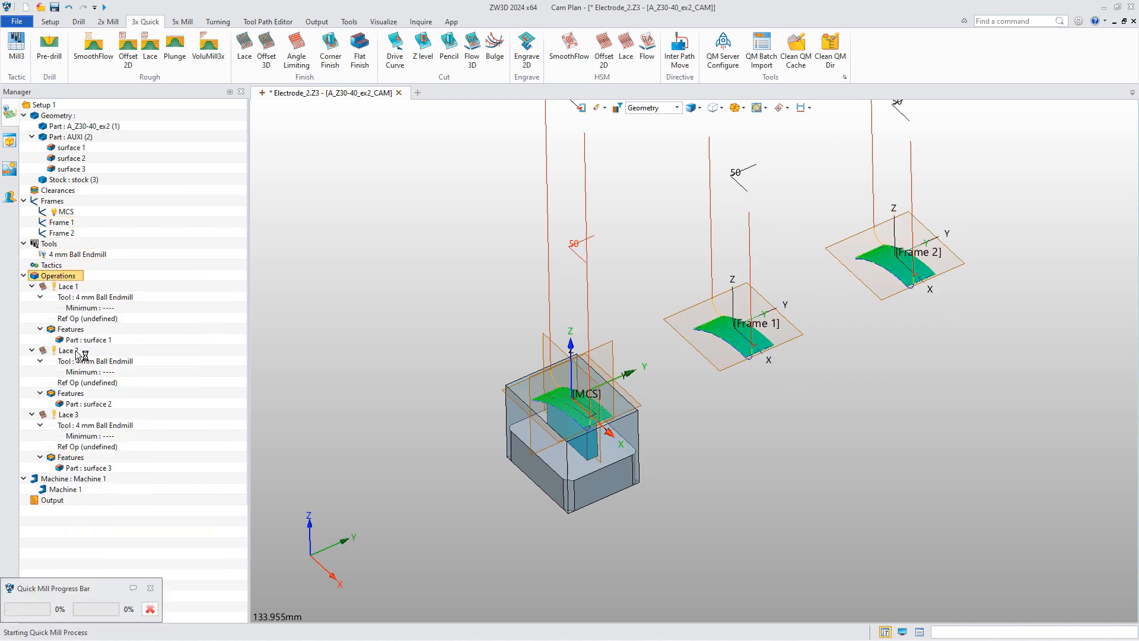
right_click(54, 277)
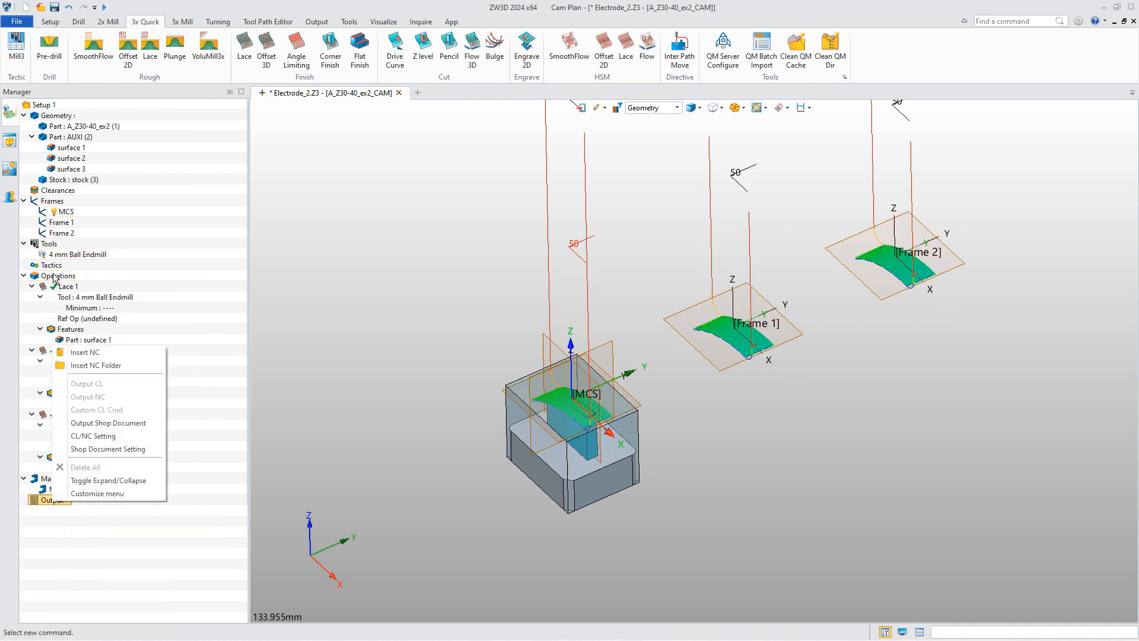
mouse_move(152, 494)
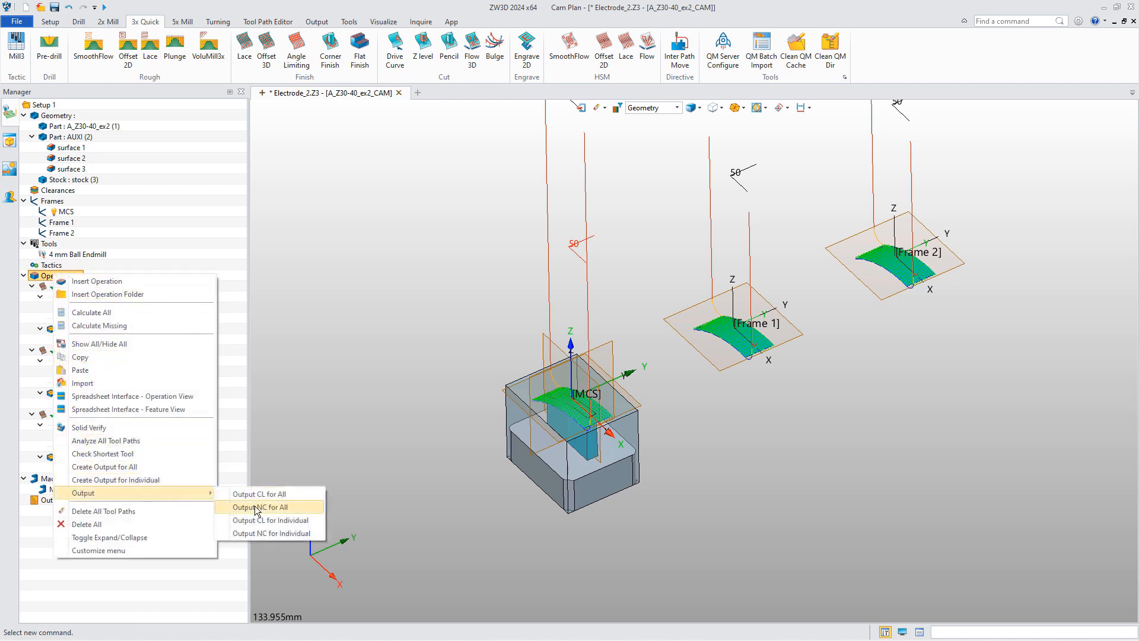
left_click(255, 508)
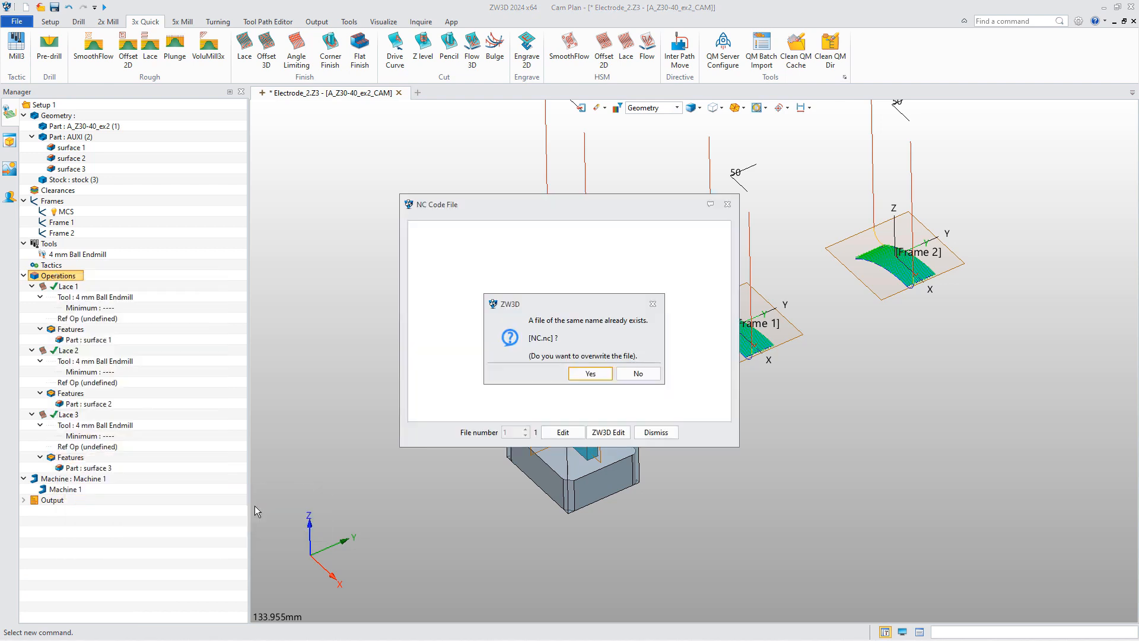
left_click(602, 375)
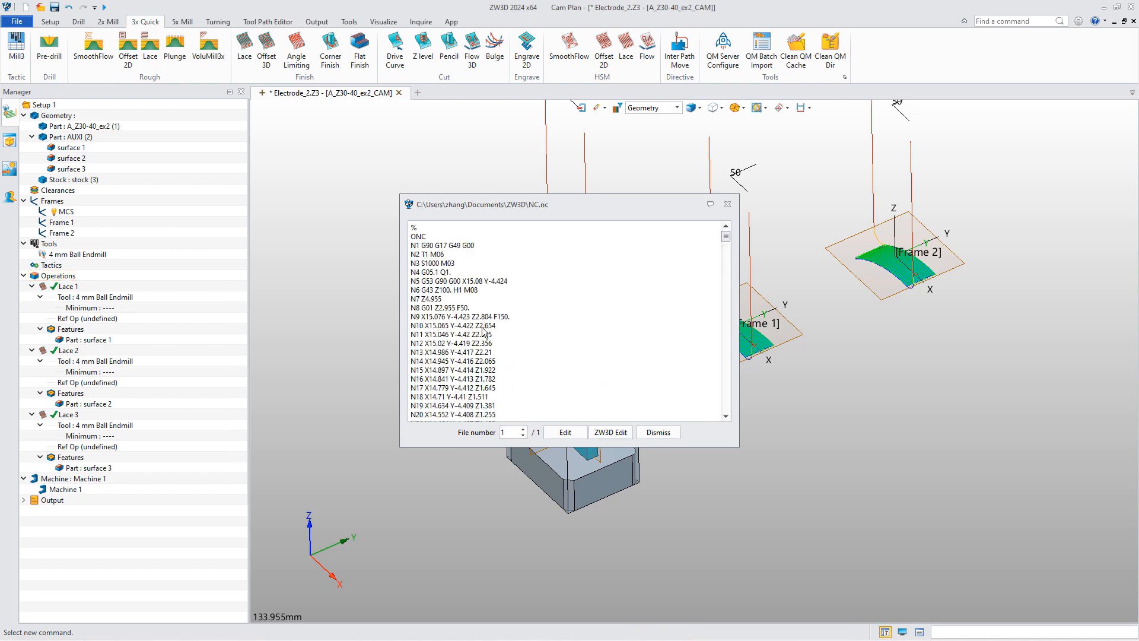
left_click(727, 204)
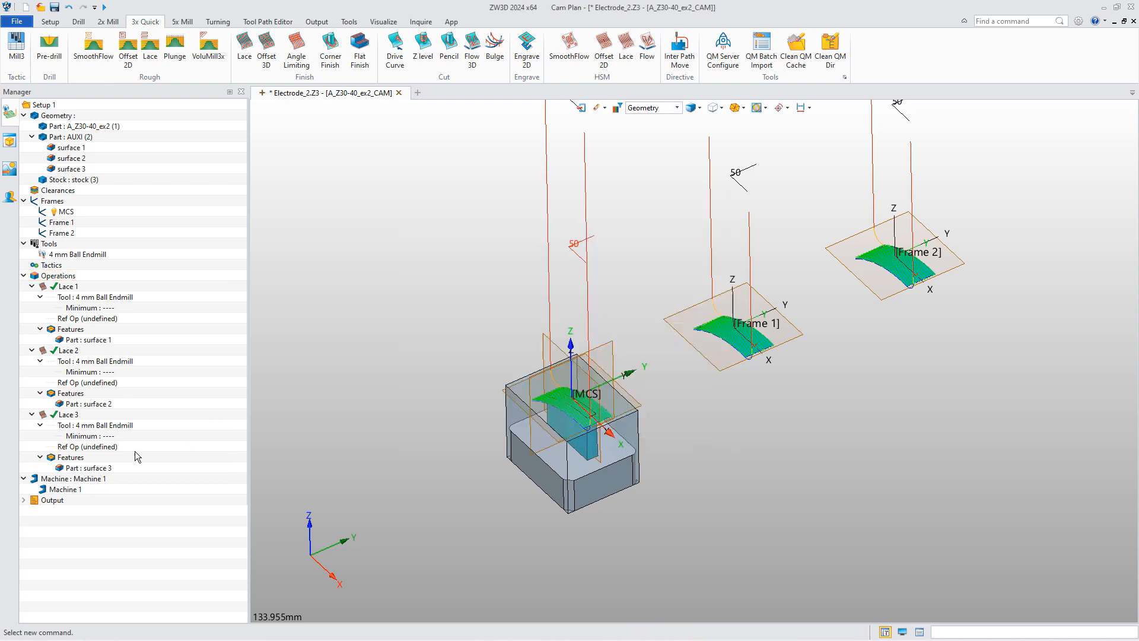
Set the NC output's Toolpath Space to Local and regenerate its NC code file, overwriting NC.nc
left_click(23, 499)
right_click(48, 509)
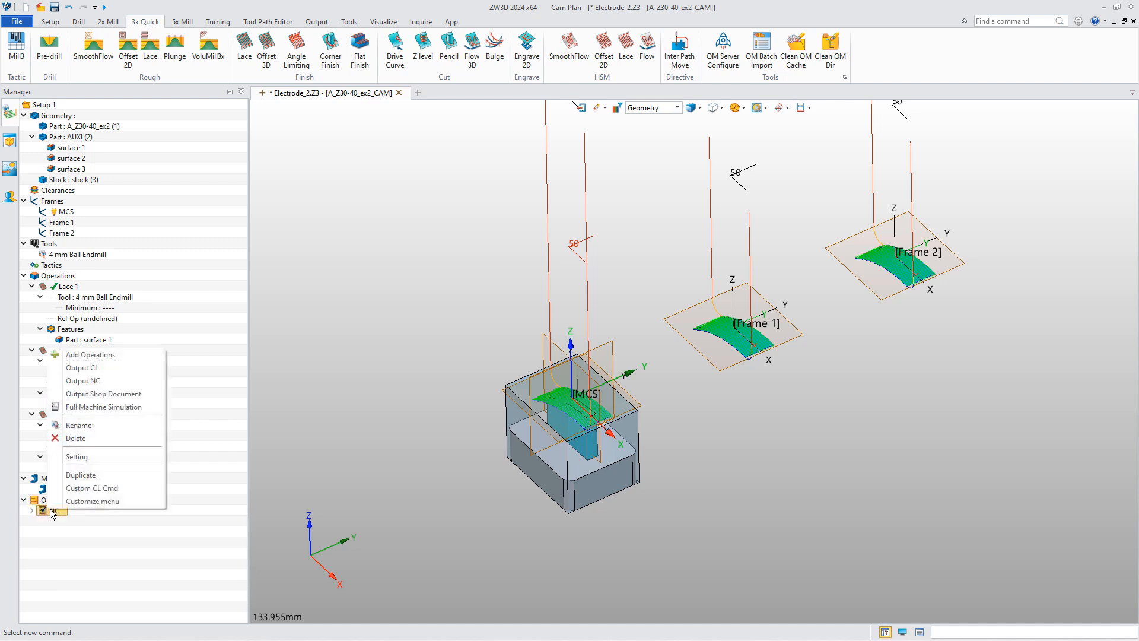
left_click(77, 457)
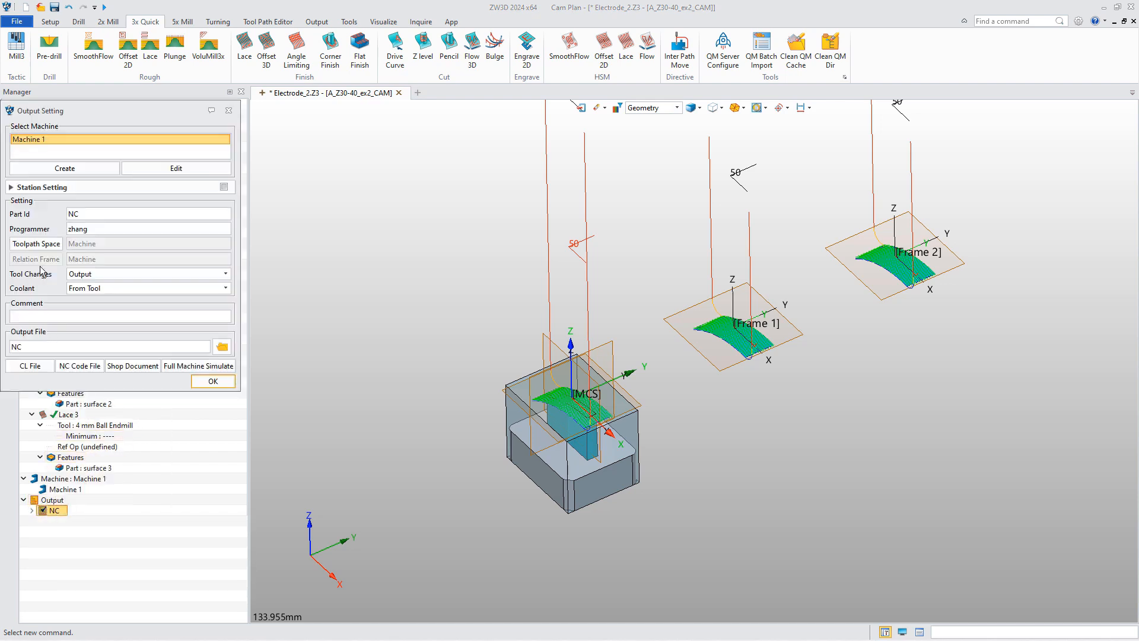
left_click(36, 243)
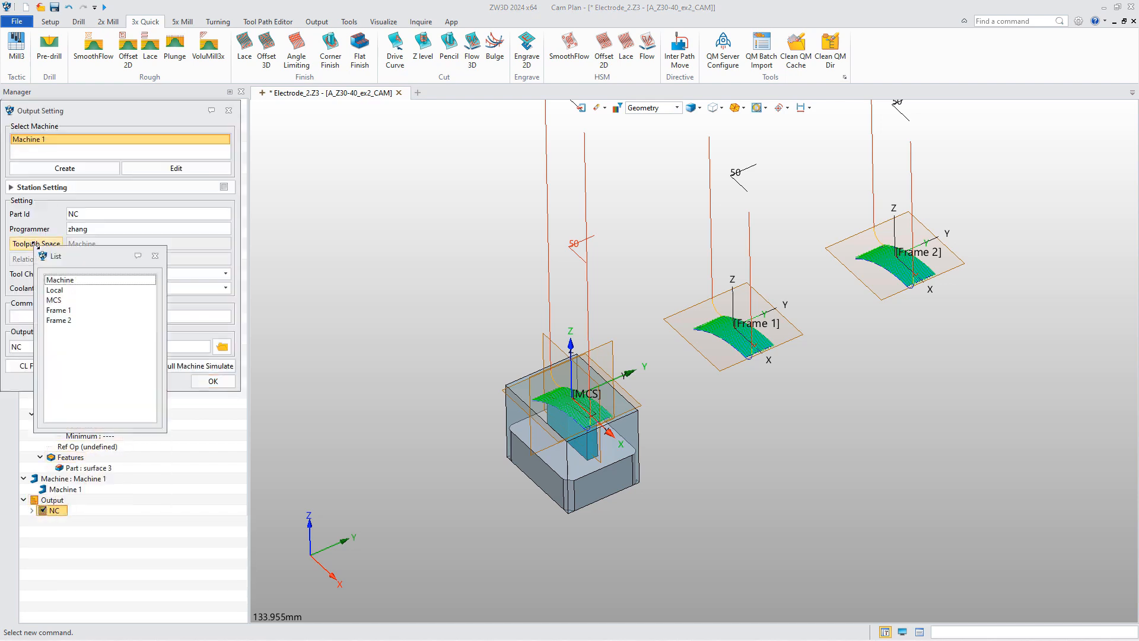
left_click(63, 291)
left_click(79, 366)
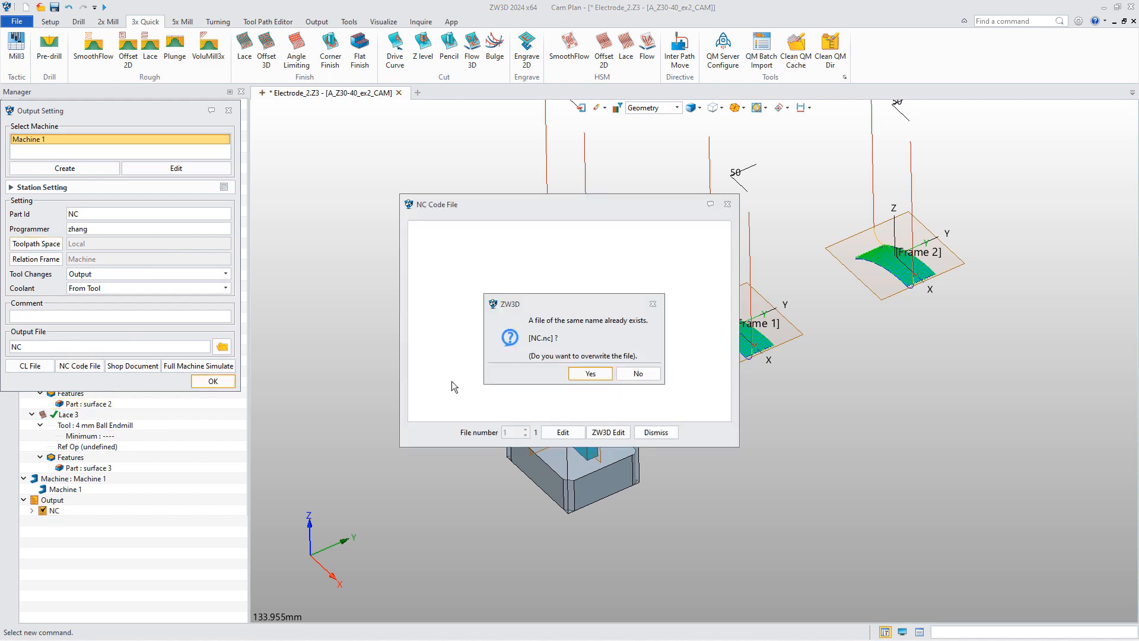
left_click(581, 373)
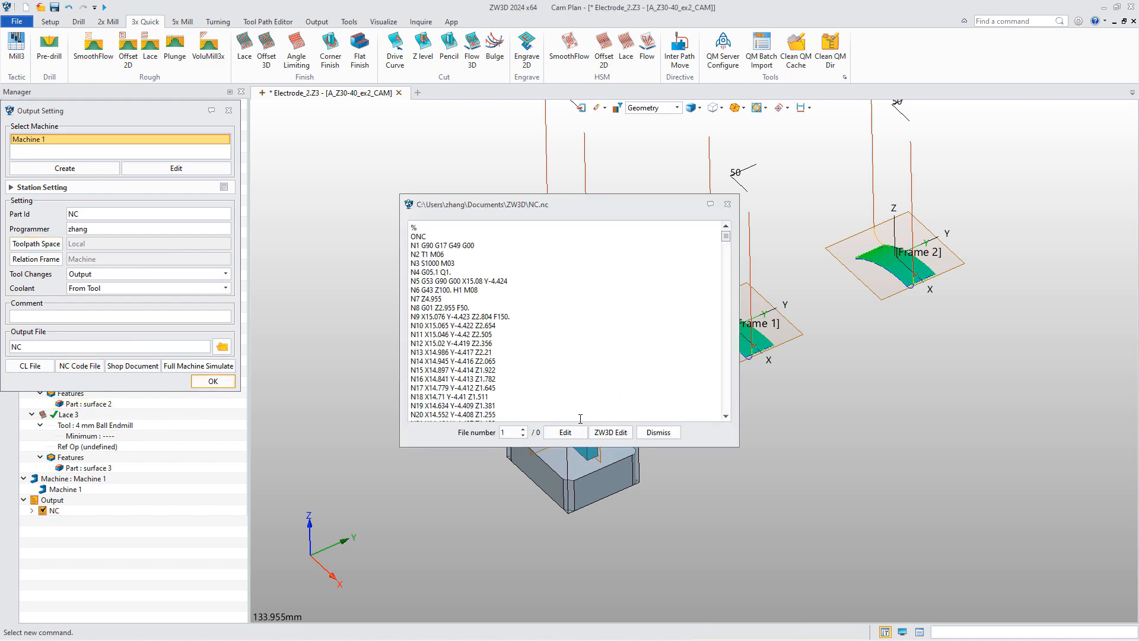
Open the NC code in Notepad++ and search for g5 to examine the work offset codes, finally closing the output settings
left_click(565, 432)
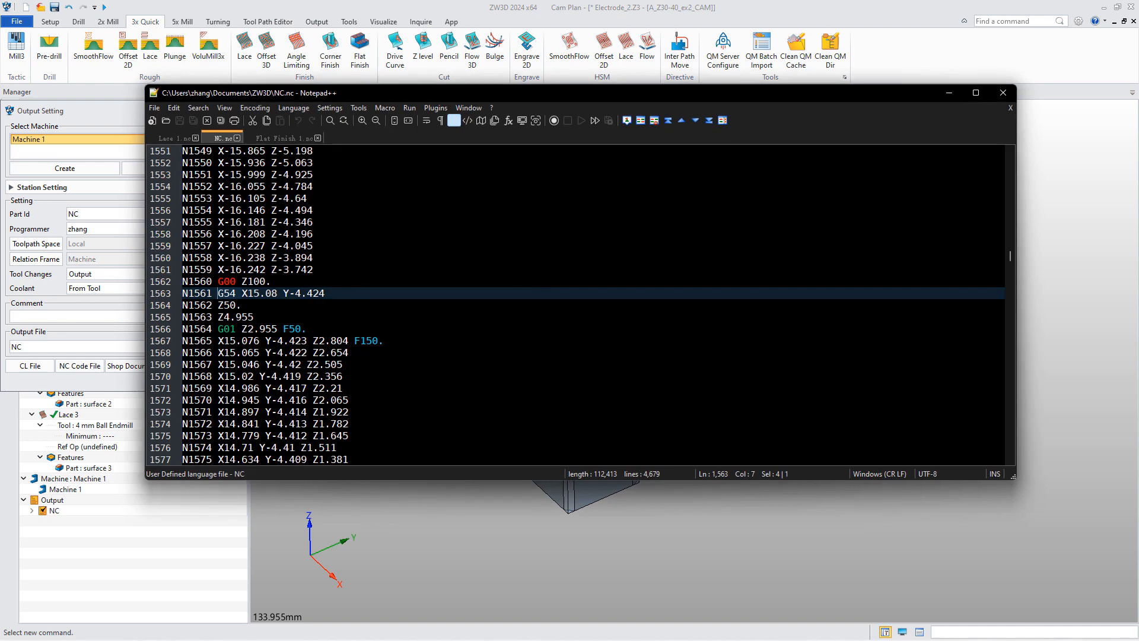
left_click_drag(1013, 254, 998, 151)
left_click(445, 211)
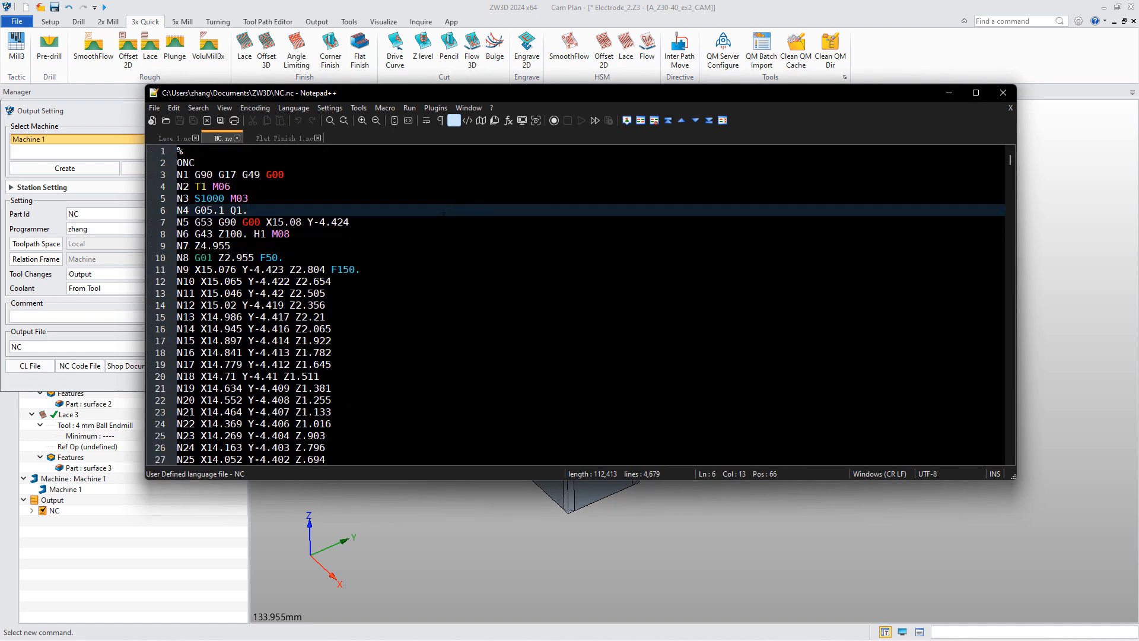
key("ctrl+f")
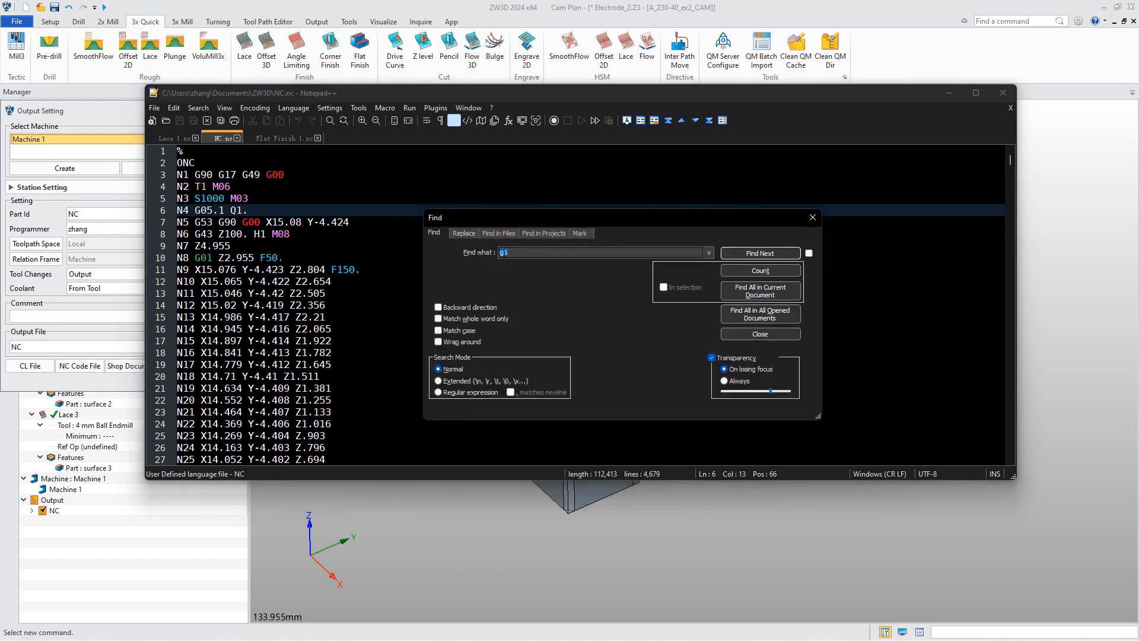
left_click(759, 254)
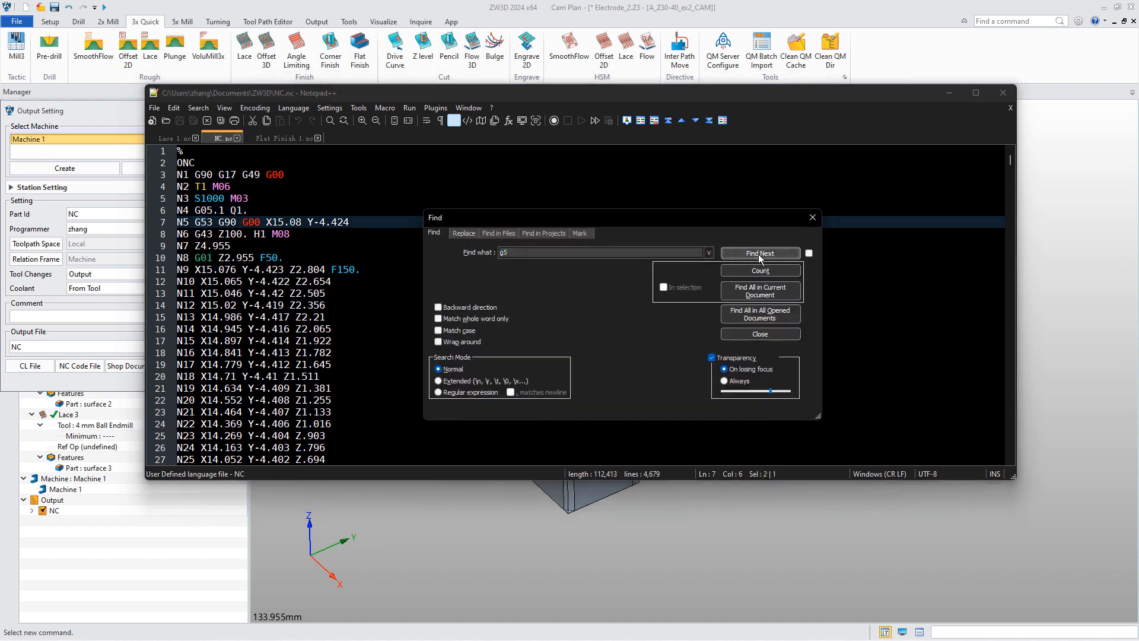
left_click(758, 254)
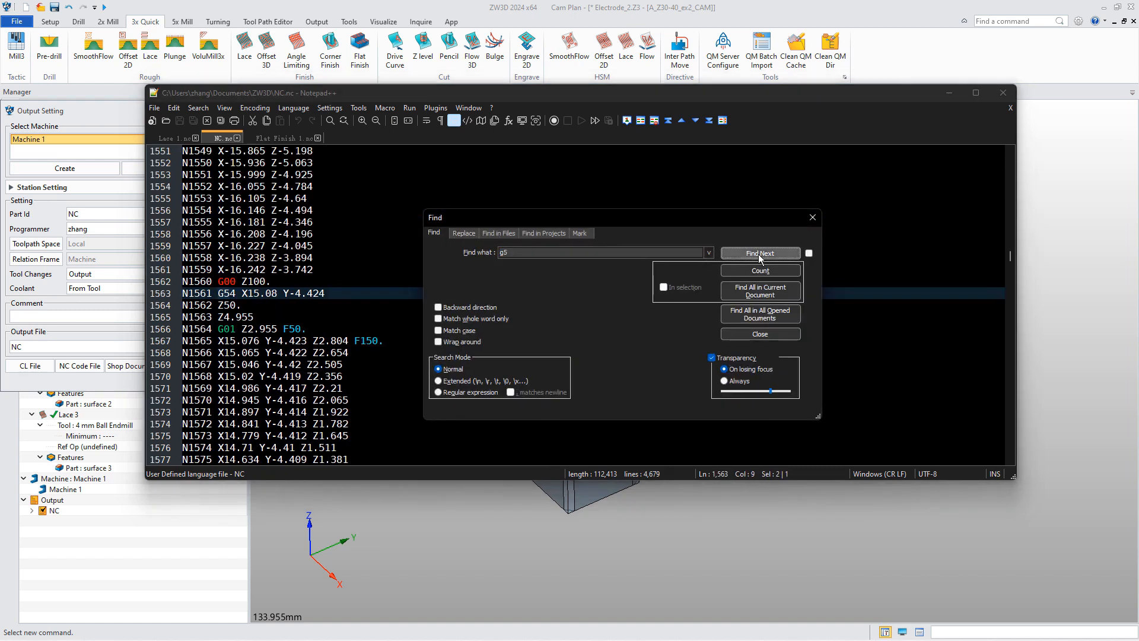
left_click(758, 254)
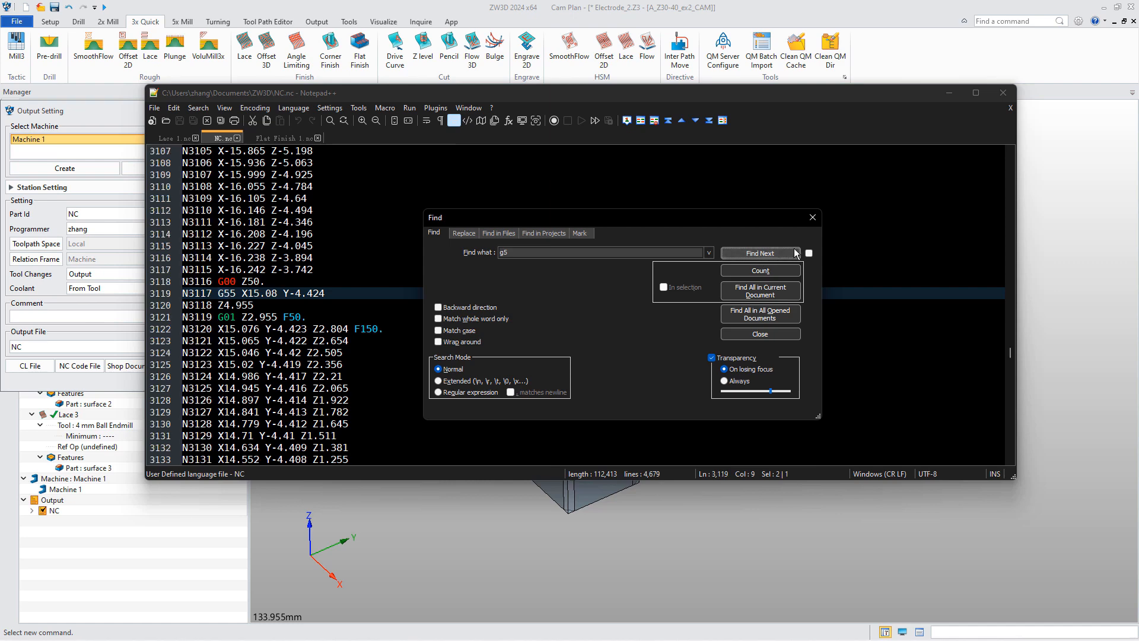
left_click(813, 217)
left_click(1003, 93)
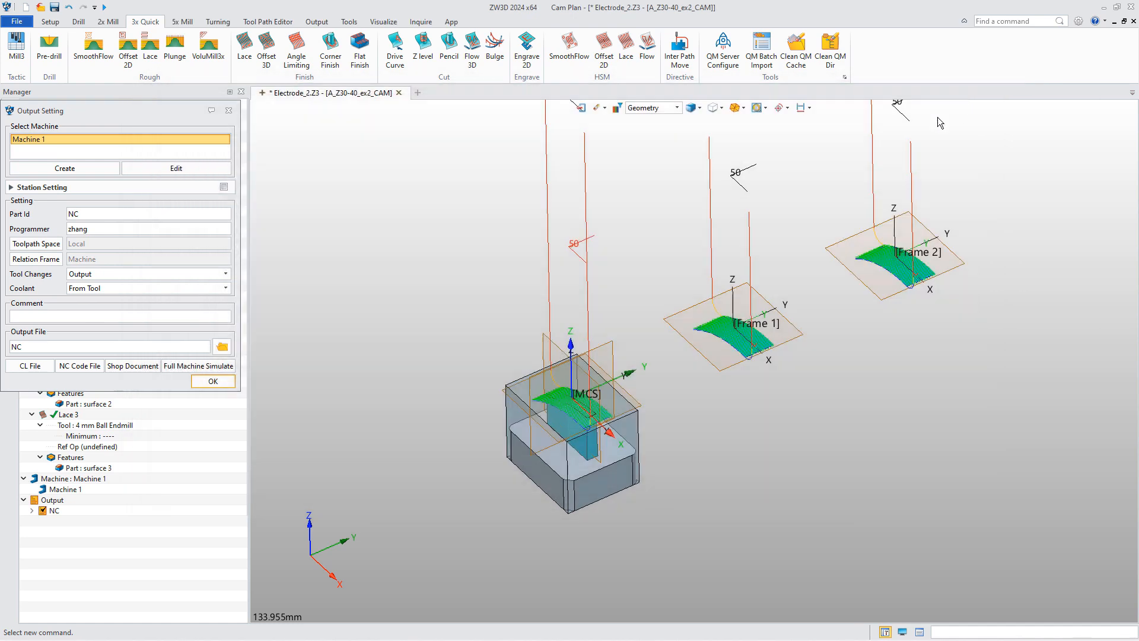
left_click(203, 383)
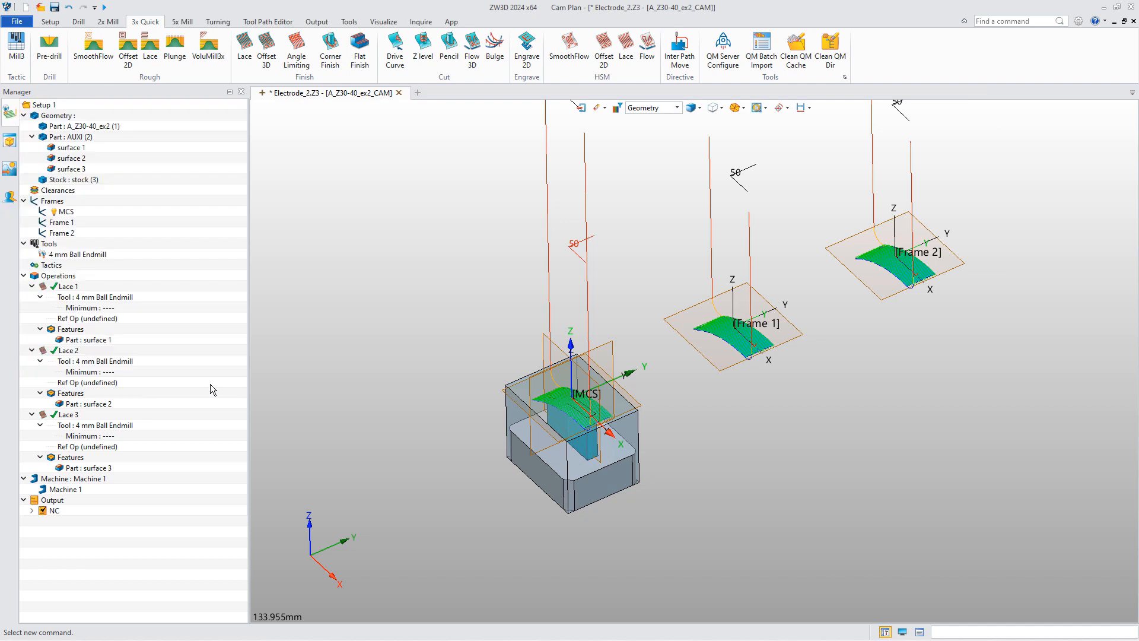
Disable Fixture Offset on the MCS frame
double_click(59, 212)
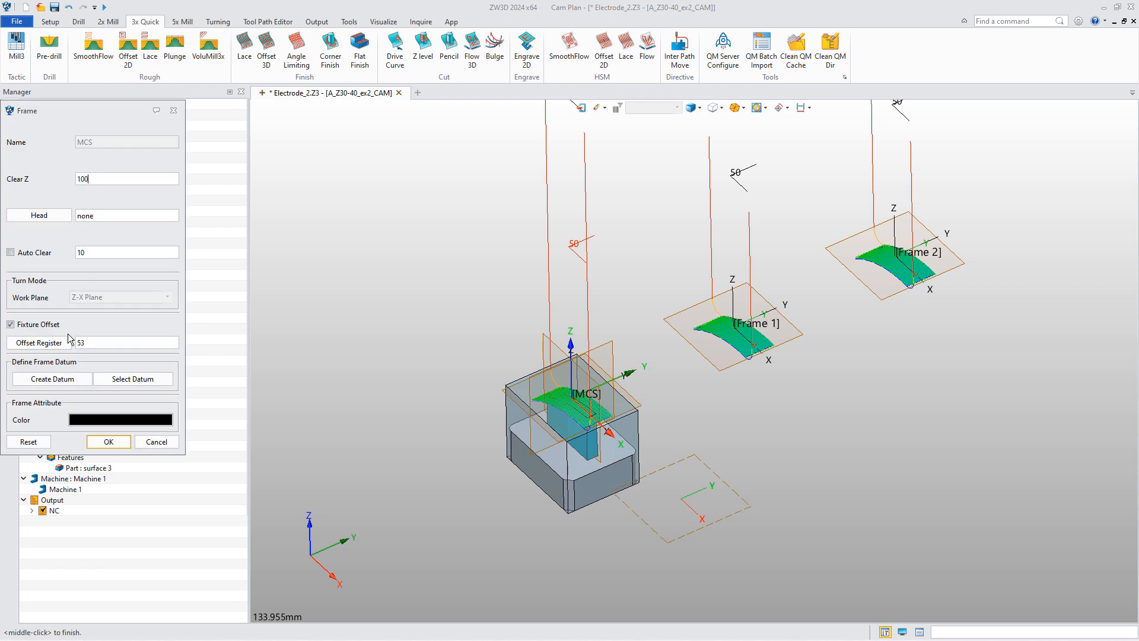
left_click(33, 324)
left_click(107, 442)
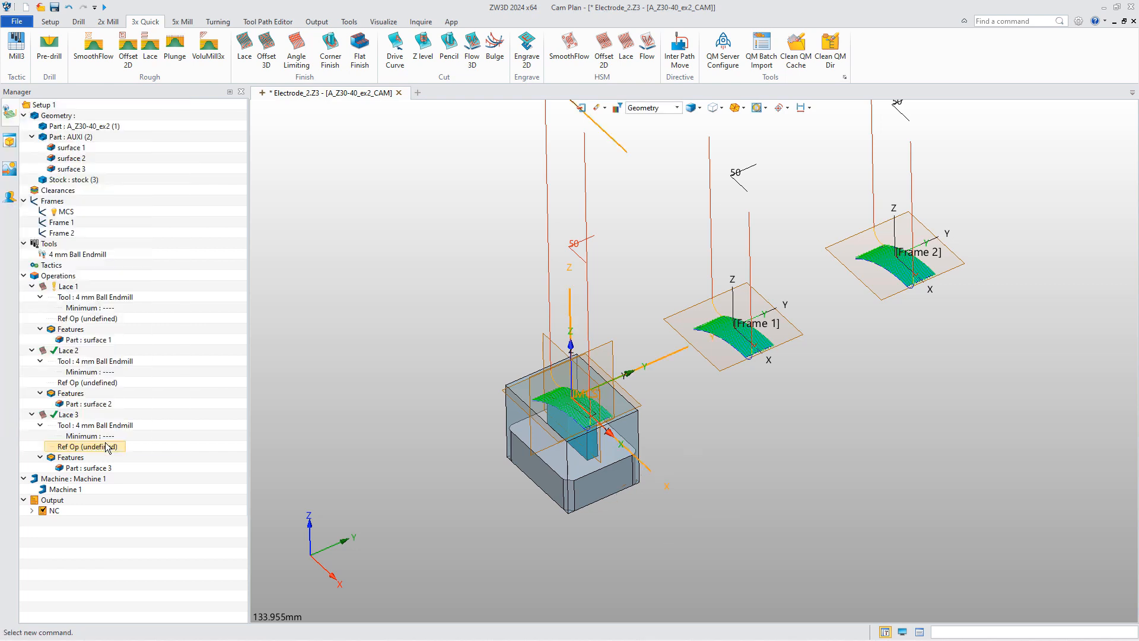
Recalculate the Lace 1 operation
left_click(70, 287)
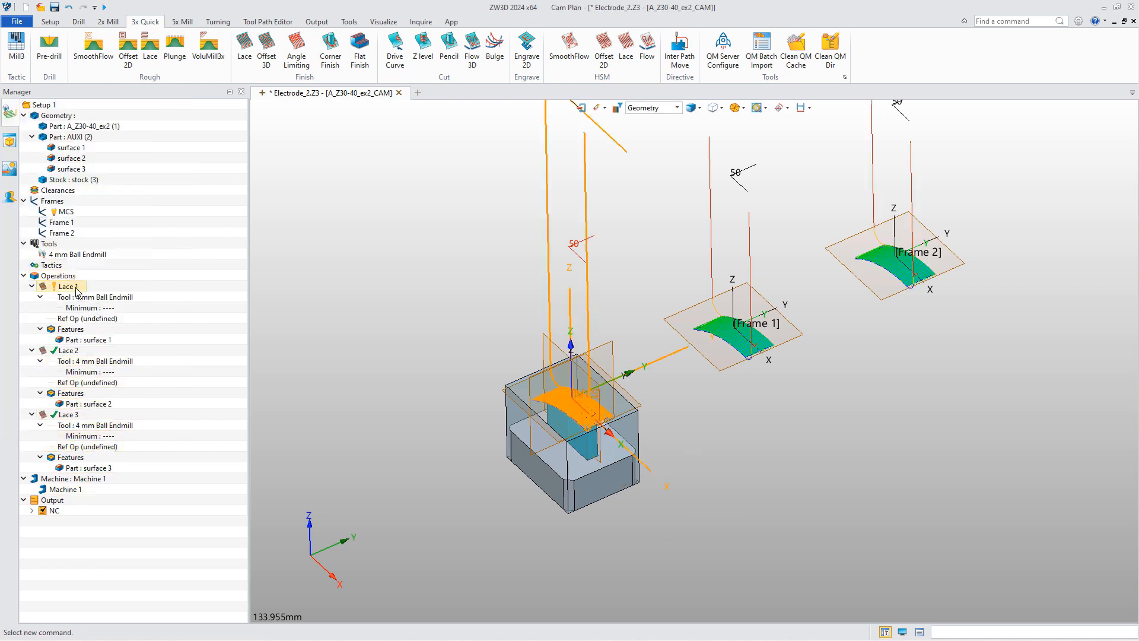
right_click(76, 289)
left_click(108, 318)
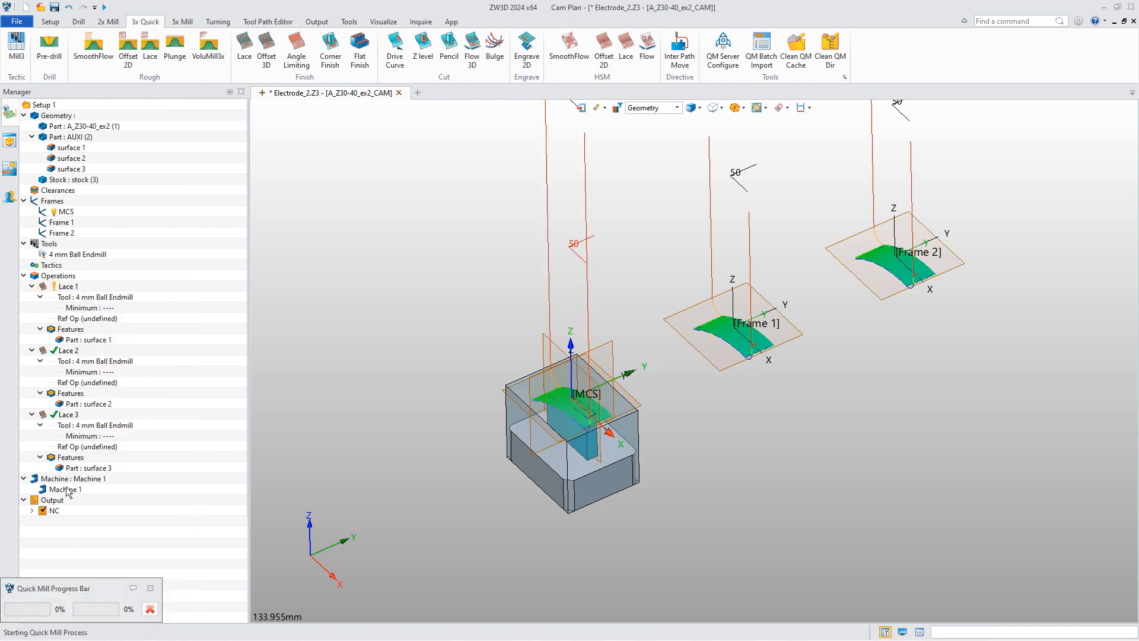
Clear the Offset Registers value of Machine 1 in the Machine Manager and apply the change
double_click(66, 489)
left_click_drag(347, 460, 303, 473)
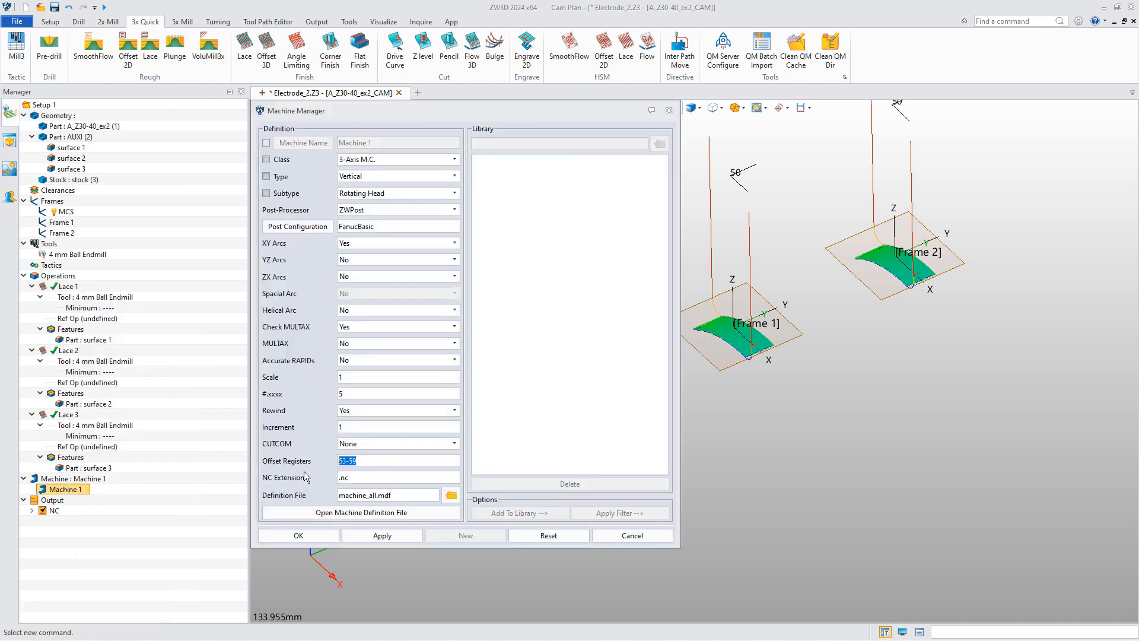
key("BackSpace")
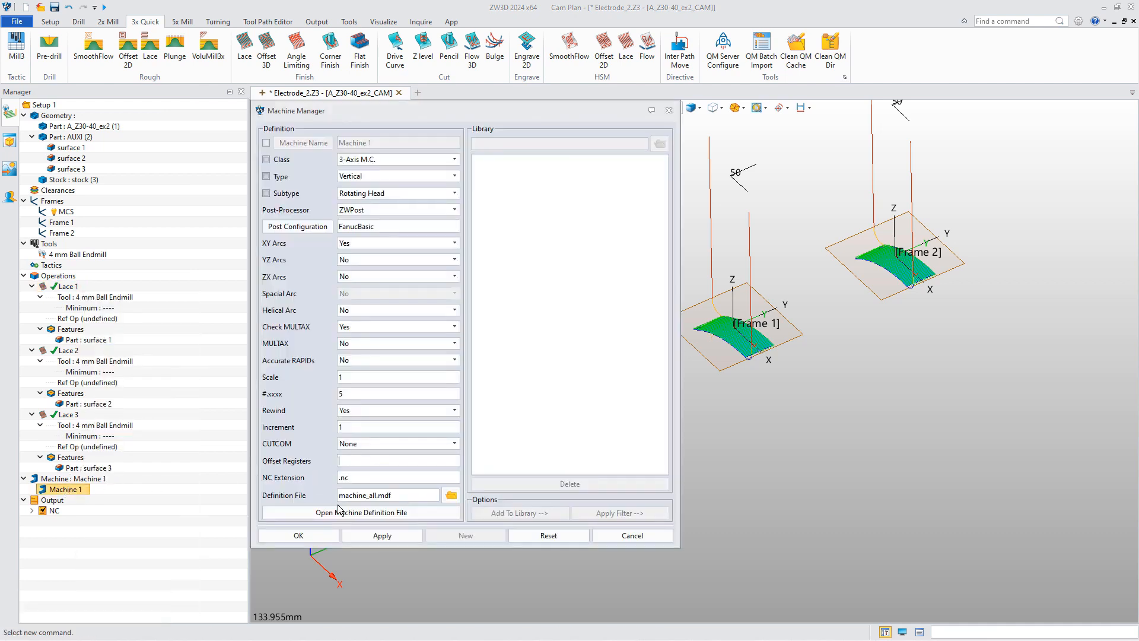
left_click(319, 535)
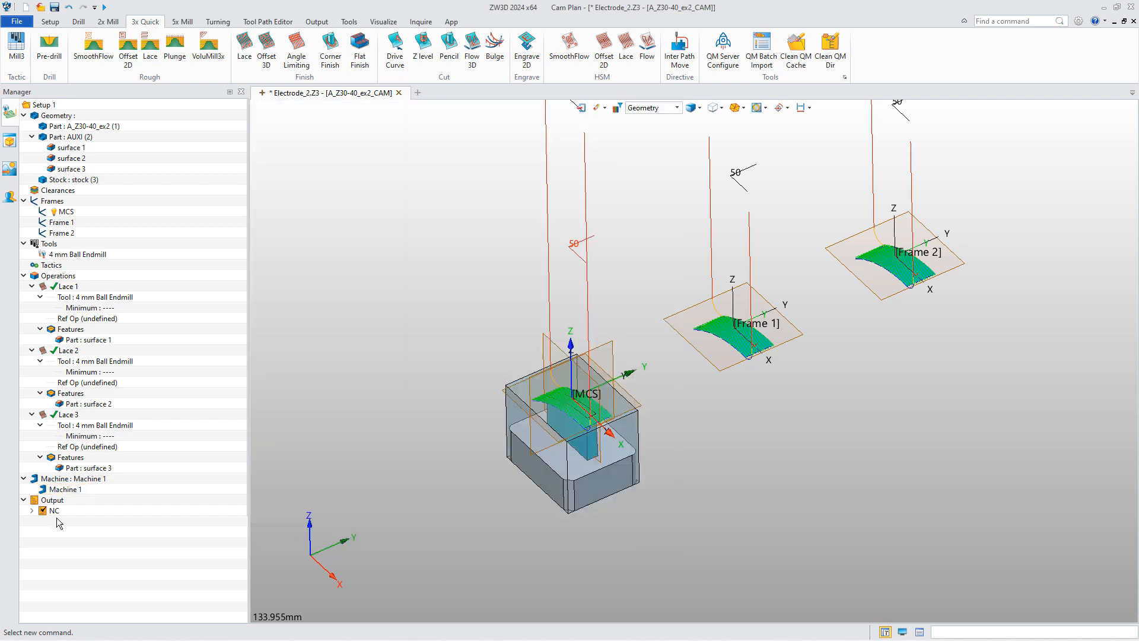
Output the NC code for Lace 1 alone, overwriting Lace 1.nc, and close the code preview
left_click(63, 286)
right_click(63, 286)
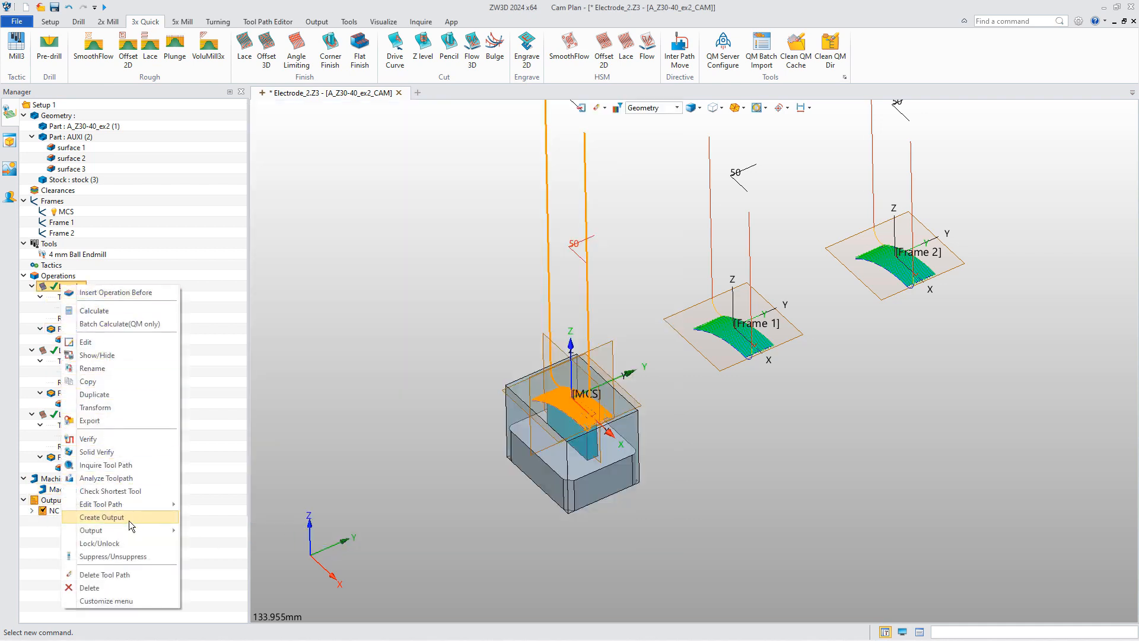
mouse_move(142, 530)
left_click(215, 543)
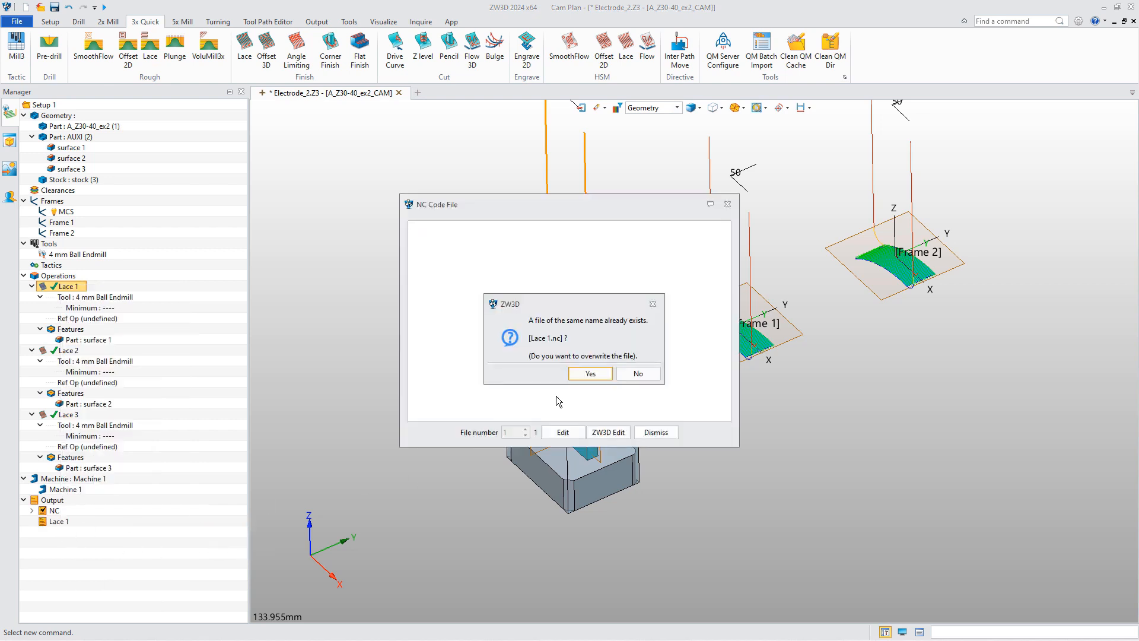
left_click(588, 373)
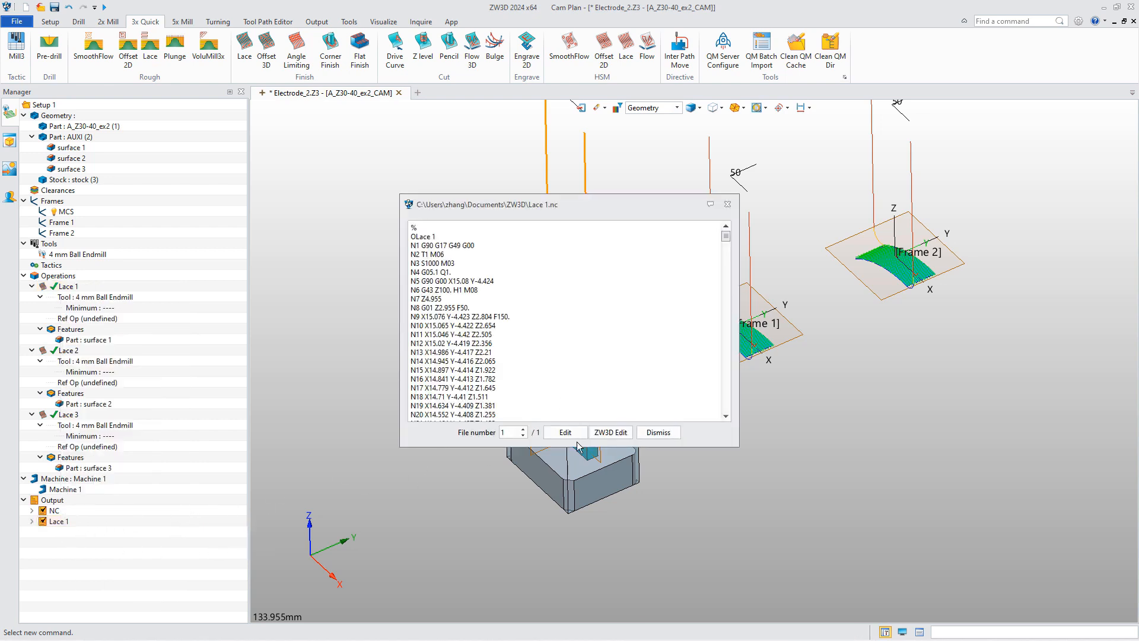
left_click(728, 205)
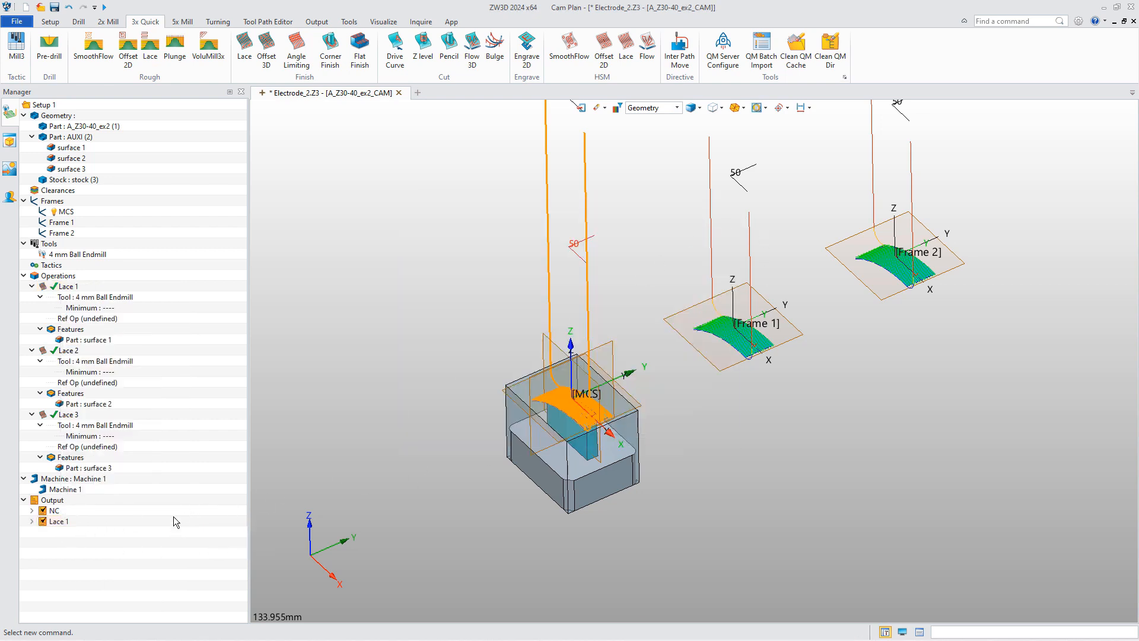
Enable Station Setting in the Lace 1 output's settings and add station 1 with frame G53
left_click(32, 521)
right_click(55, 521)
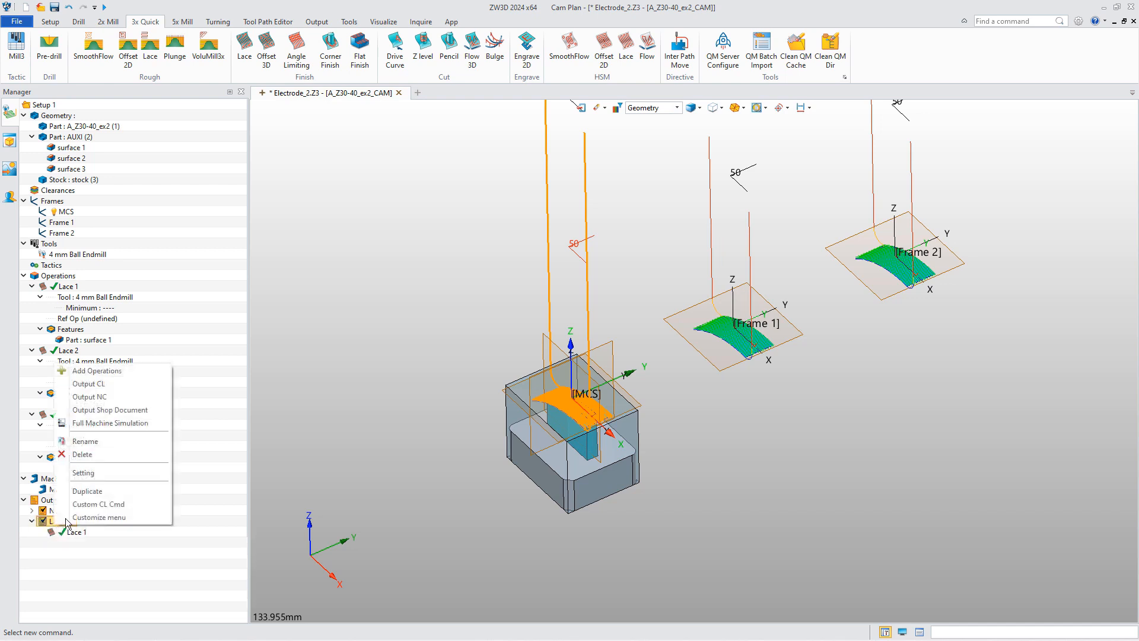
left_click(83, 471)
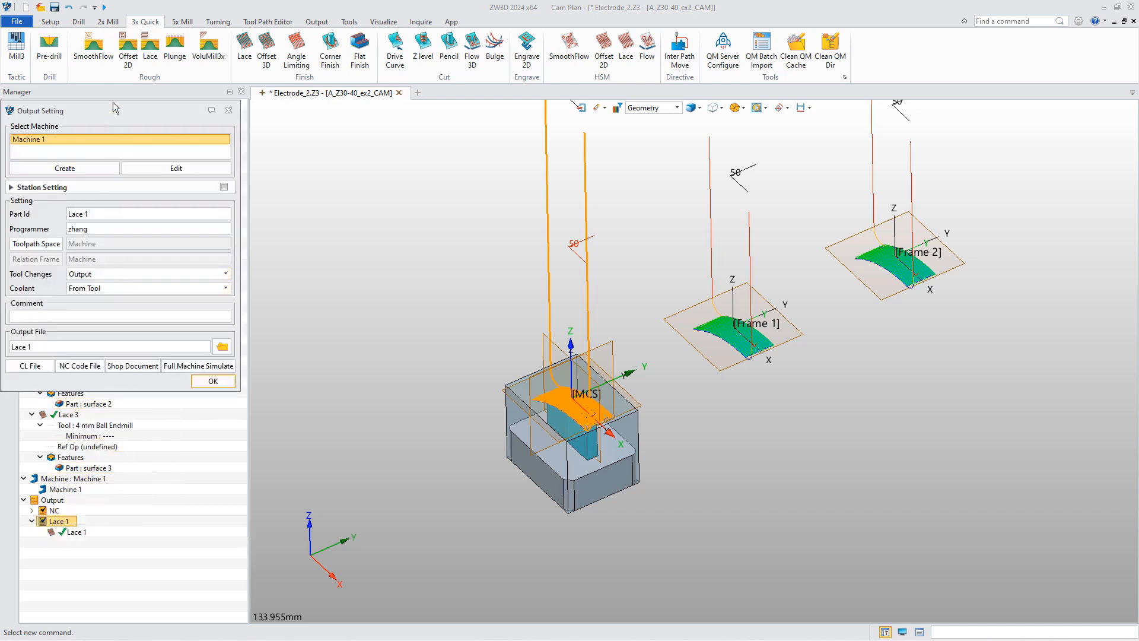
left_click_drag(137, 110, 228, 136)
left_click(315, 212)
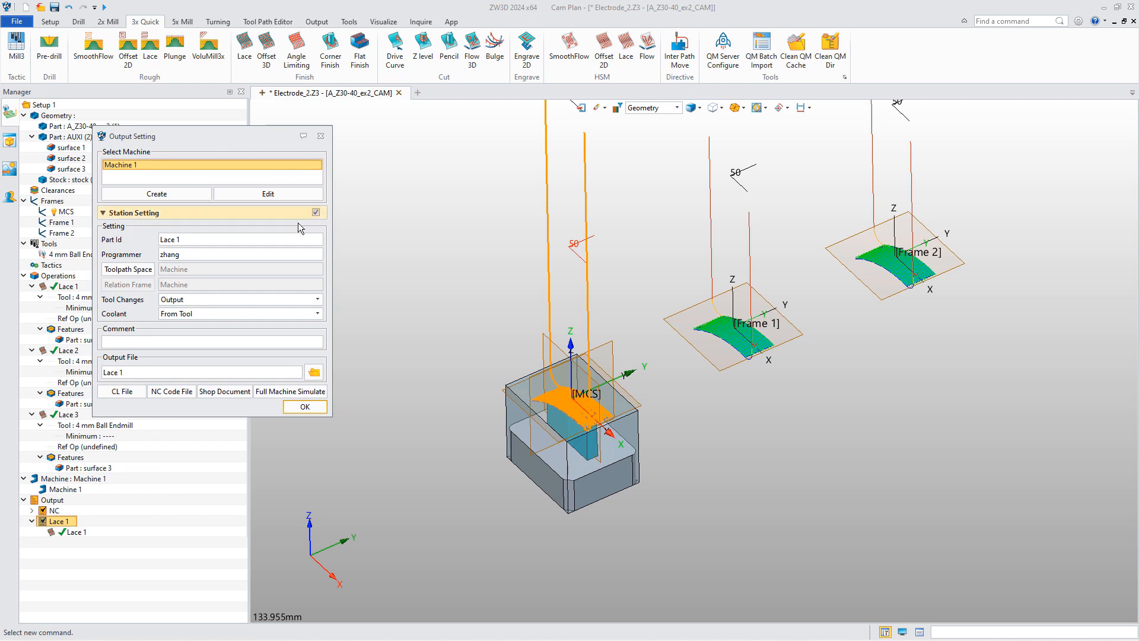
left_click(307, 247)
left_click(262, 266)
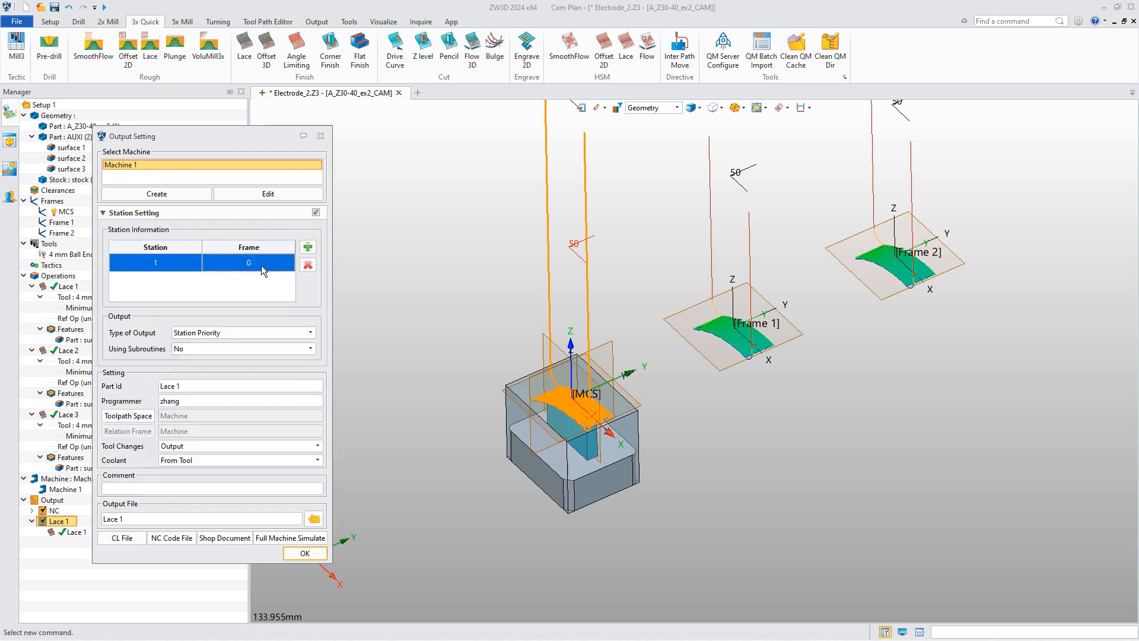
left_click(261, 265)
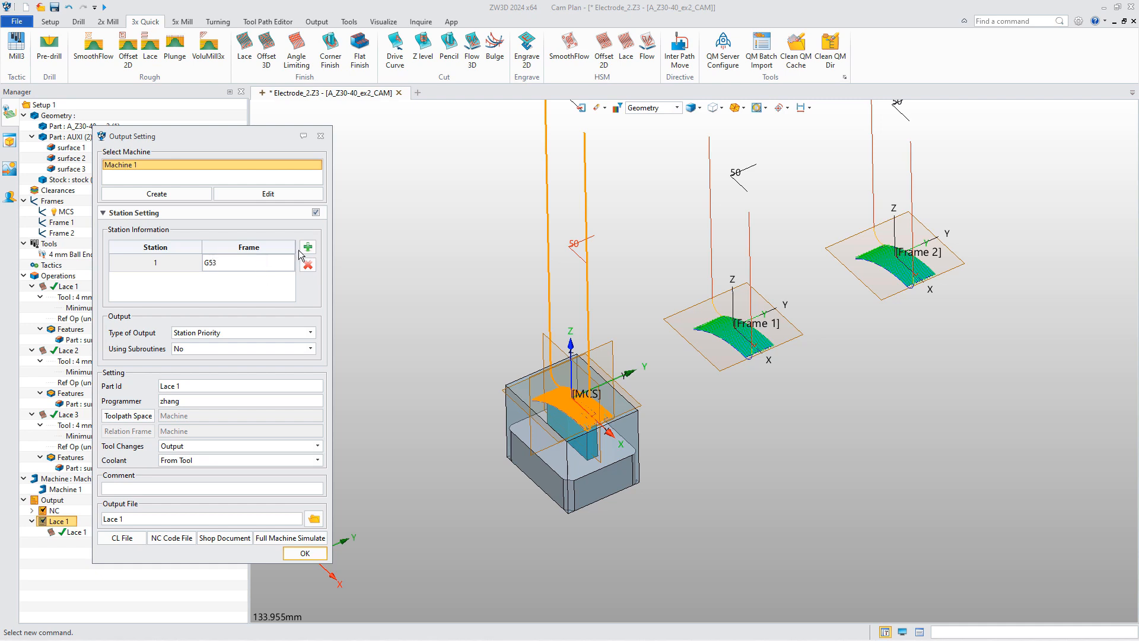
key("Return")
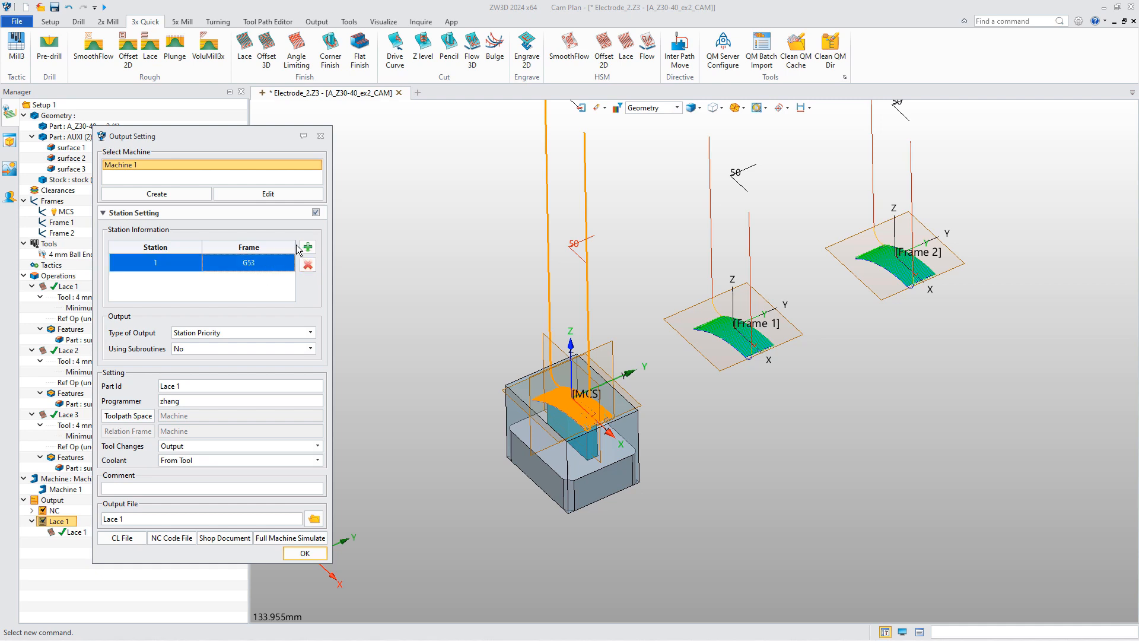
Add stations 2 and 3 to the Lace 1 output with frames G54 and G55
left_click(307, 247)
left_click(260, 280)
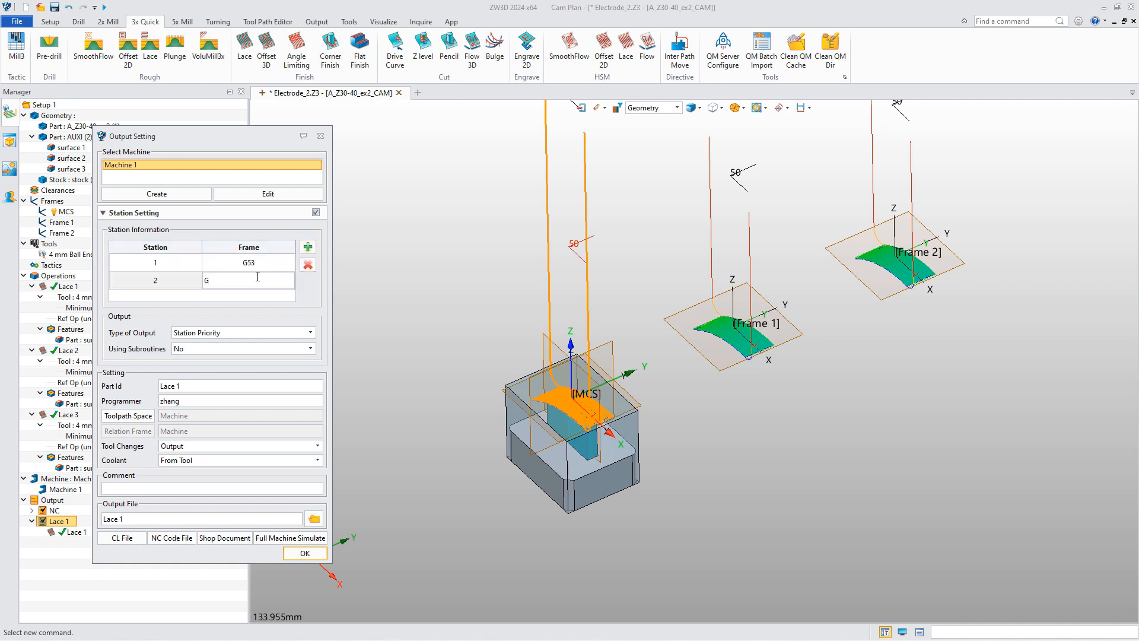
type("54")
key("Return")
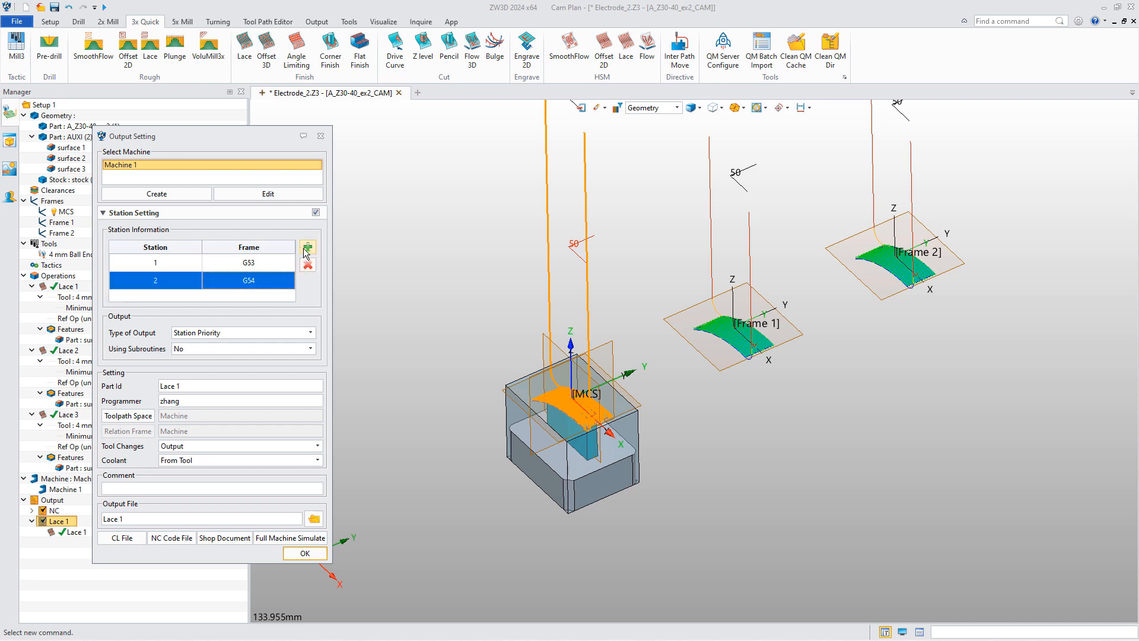
left_click(308, 247)
left_click(251, 294)
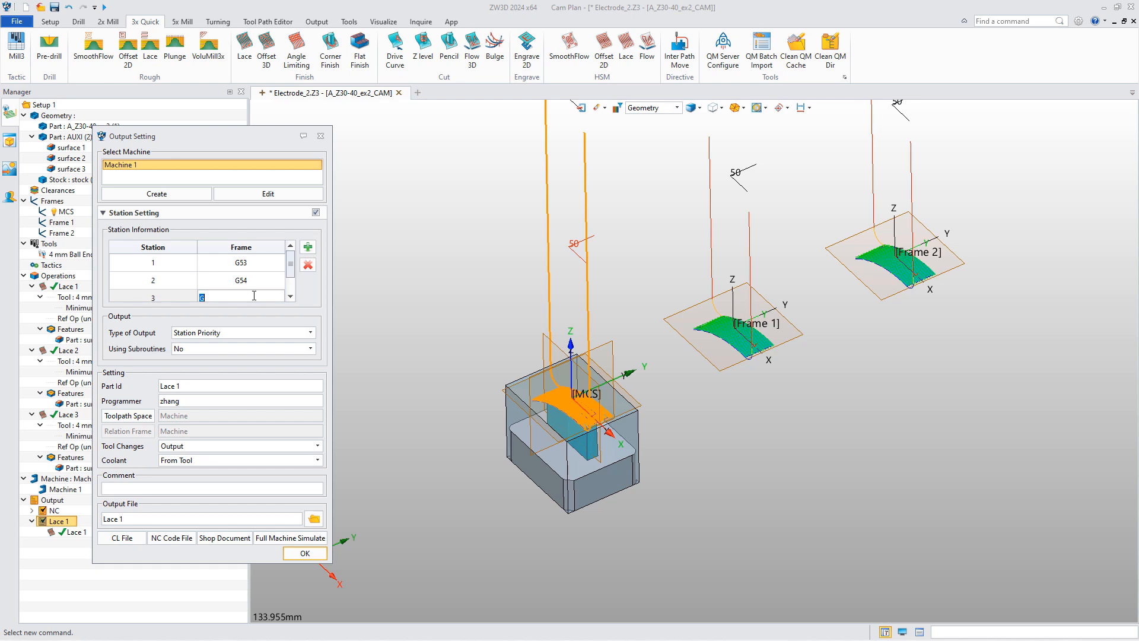
type("55")
key("Return")
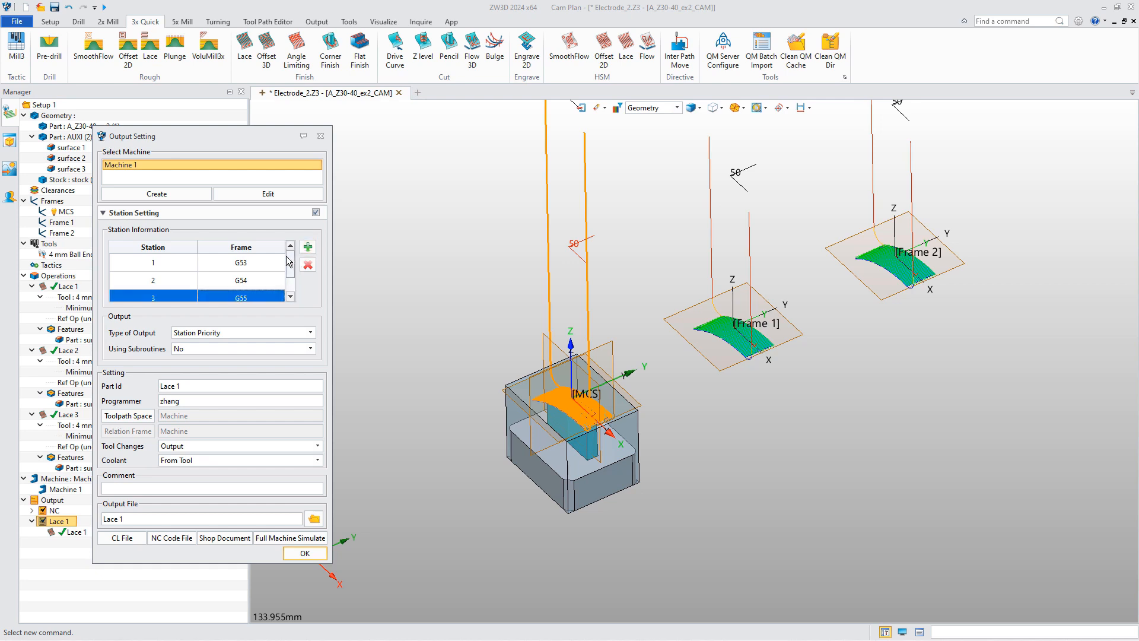
Keep Station Priority output without subroutines and regenerate the Lace 1 NC code file, overwriting Lace 1.nc
left_click(237, 332)
left_click(234, 348)
left_click(233, 349)
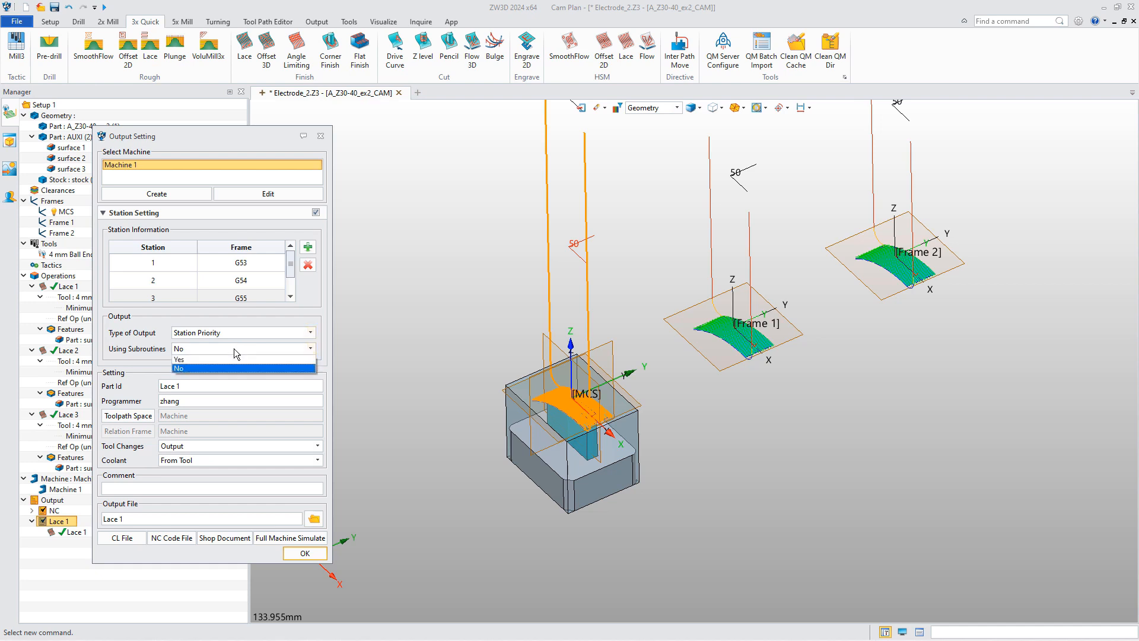
left_click(233, 348)
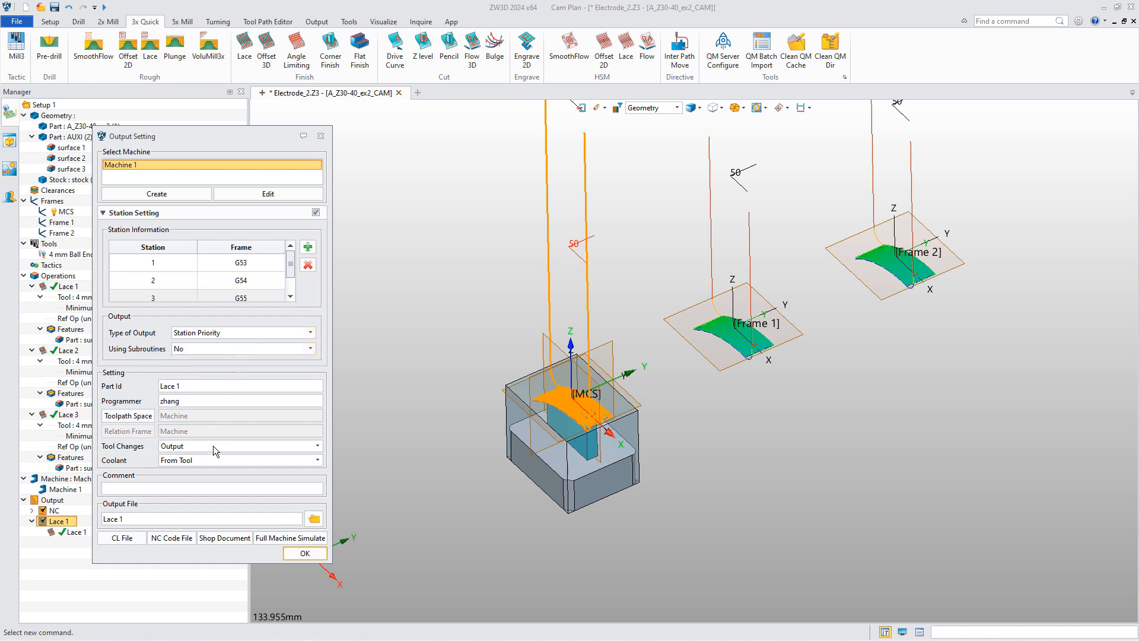
left_click(172, 538)
left_click(590, 373)
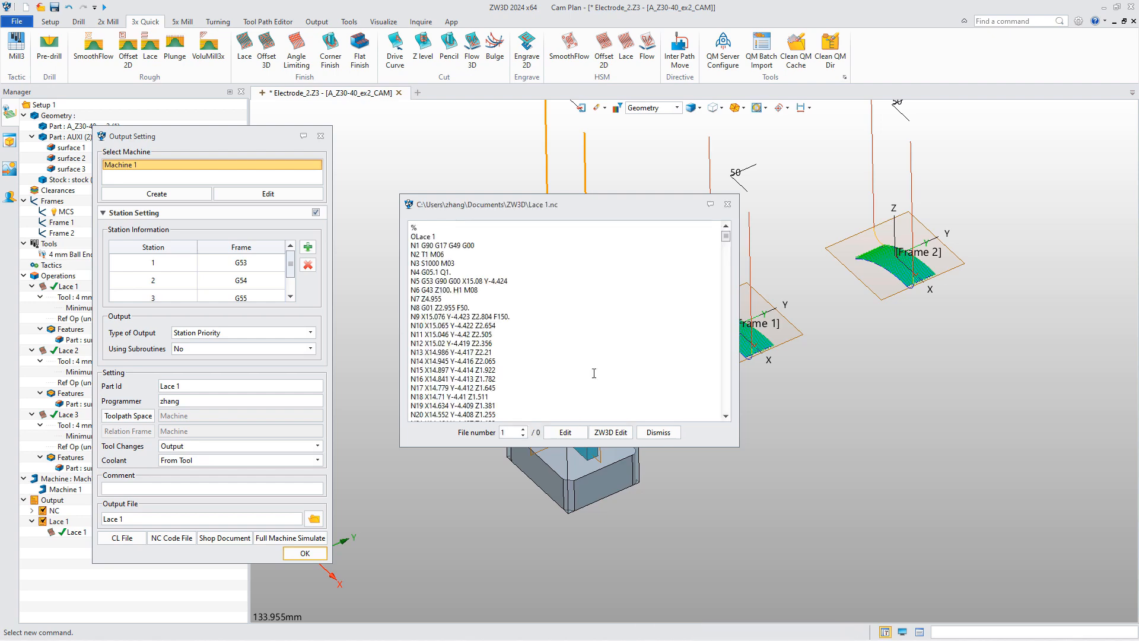
Open Lace 1.nc in Notepad++ and search for G5 forward and backward to examine the work offset codes, finally closing the output settings
left_click(565, 432)
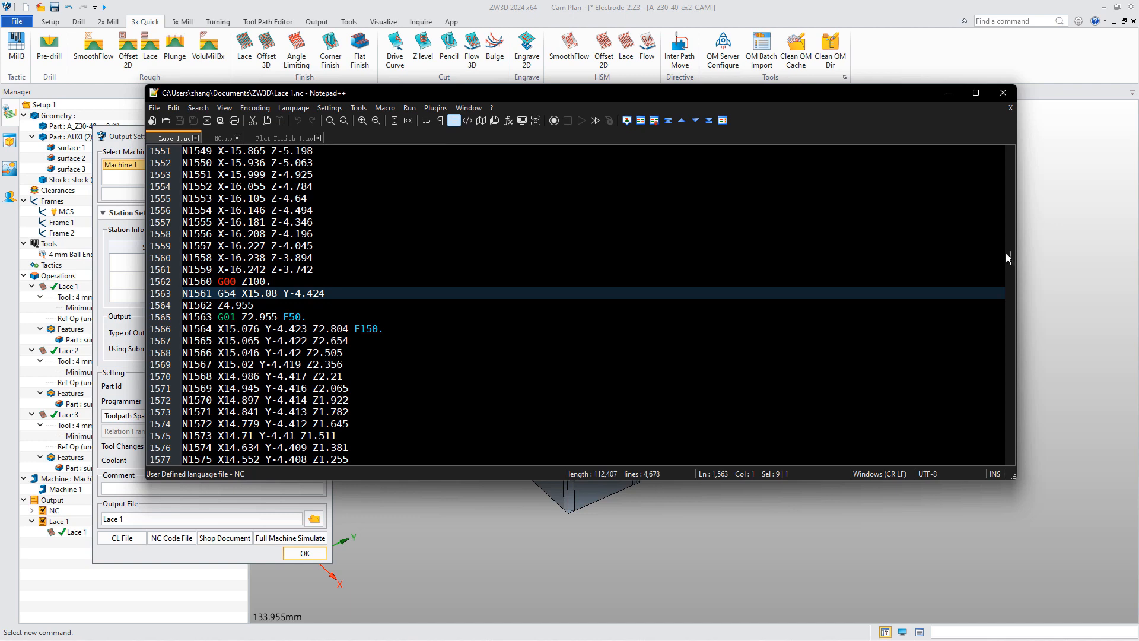
left_click_drag(1006, 253, 998, 159)
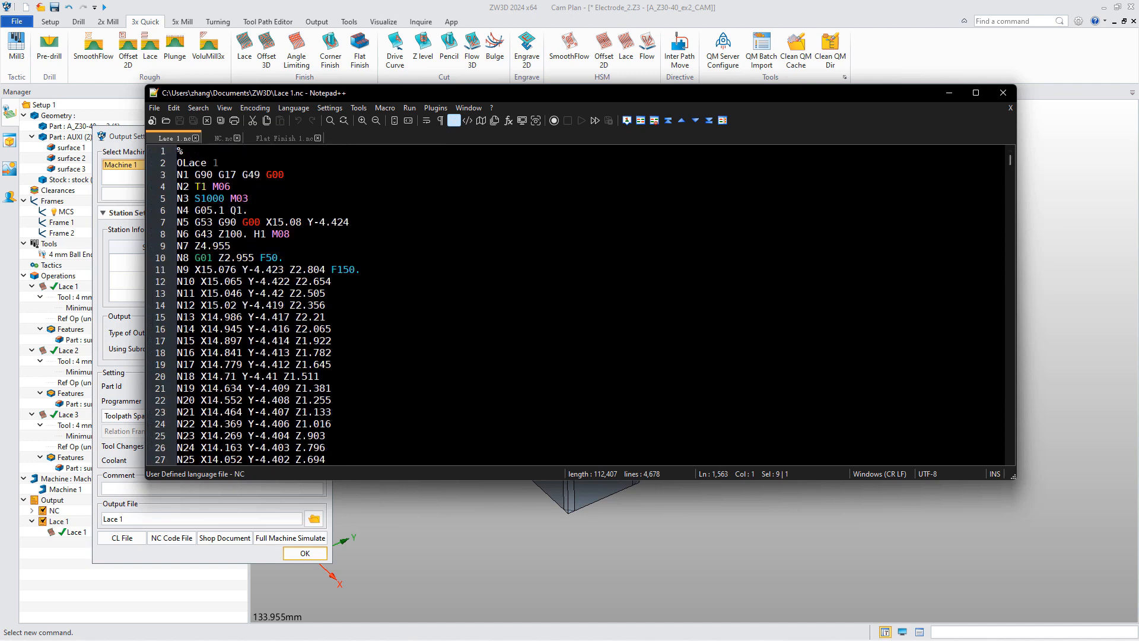
key("ctrl+f")
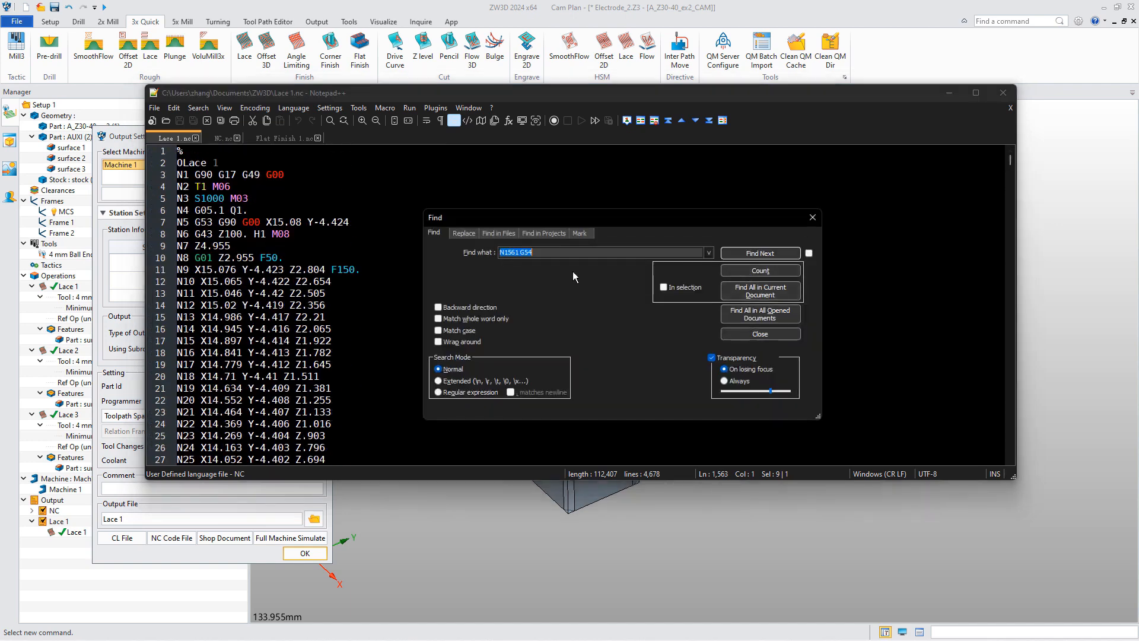
left_click_drag(533, 254, 486, 261)
left_click(761, 253)
left_click(760, 254)
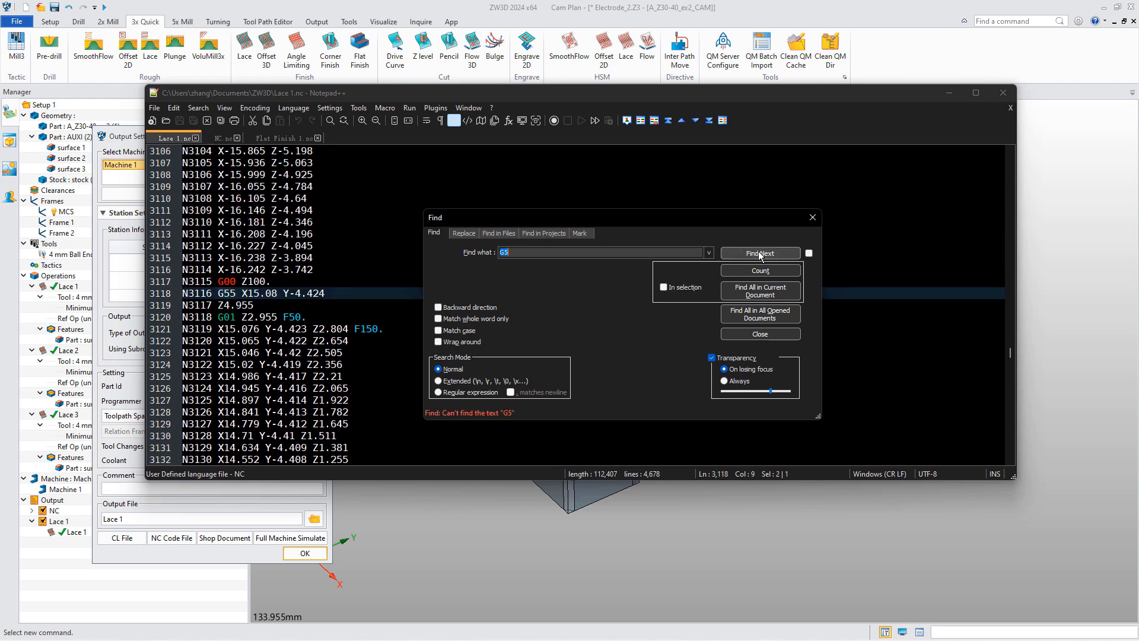
left_click(439, 308)
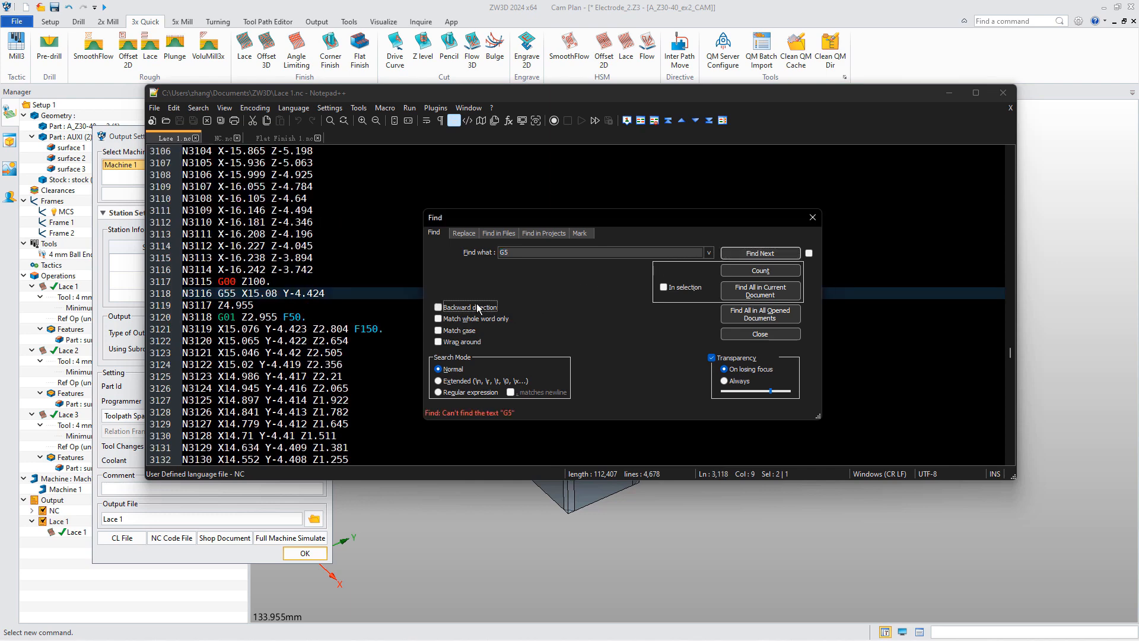
left_click(773, 251)
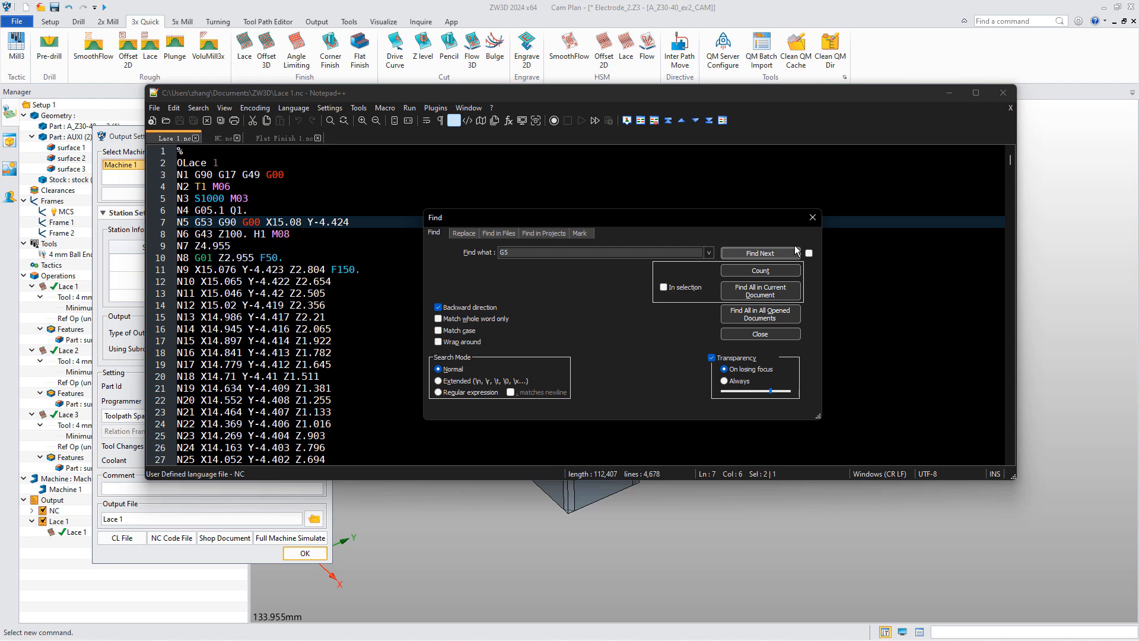
left_click(813, 218)
left_click(1002, 93)
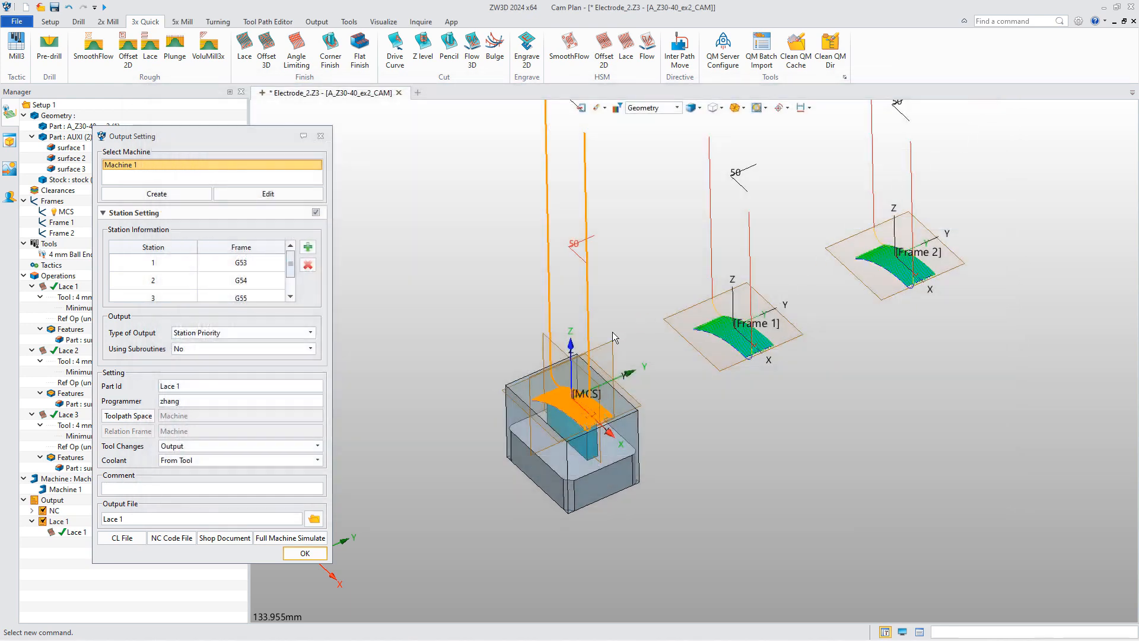
left_click(320, 137)
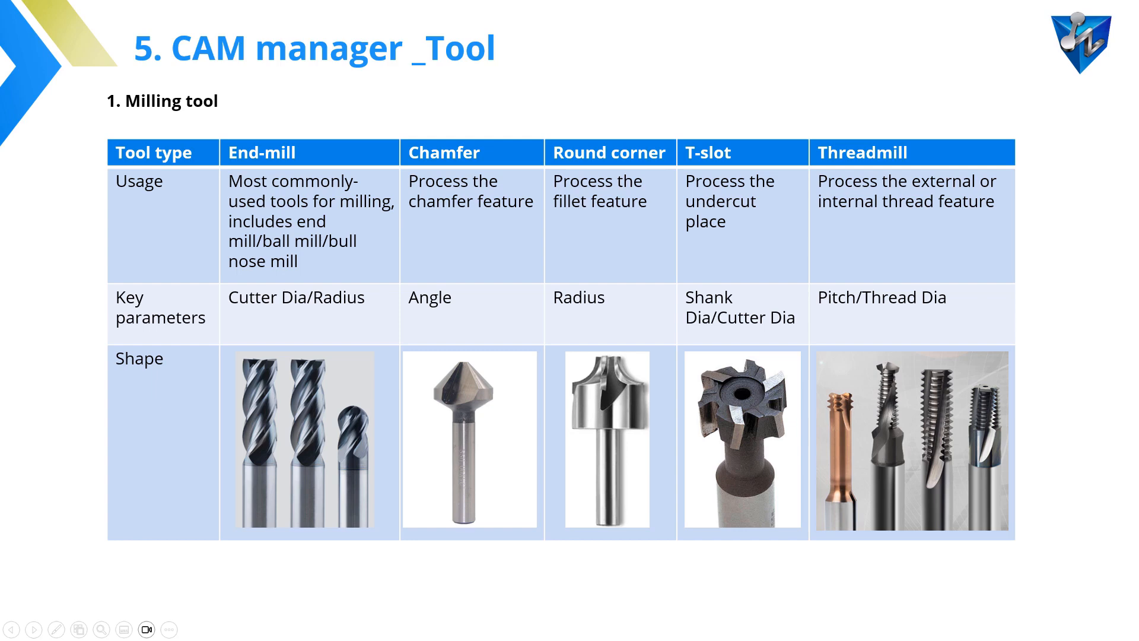
key("Right")
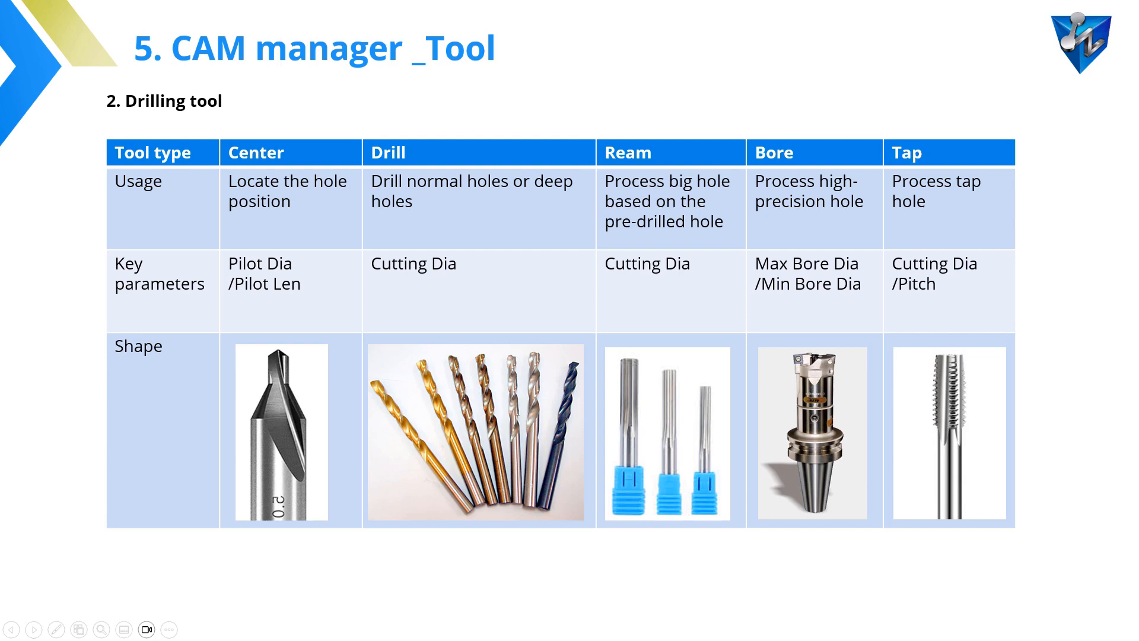
key("Right")
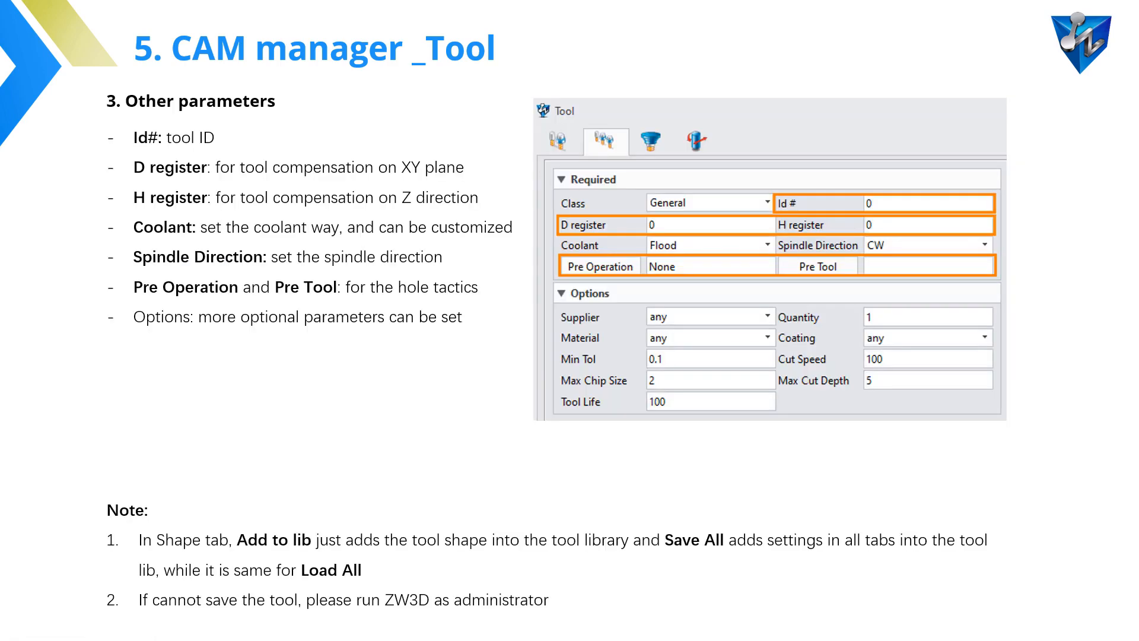
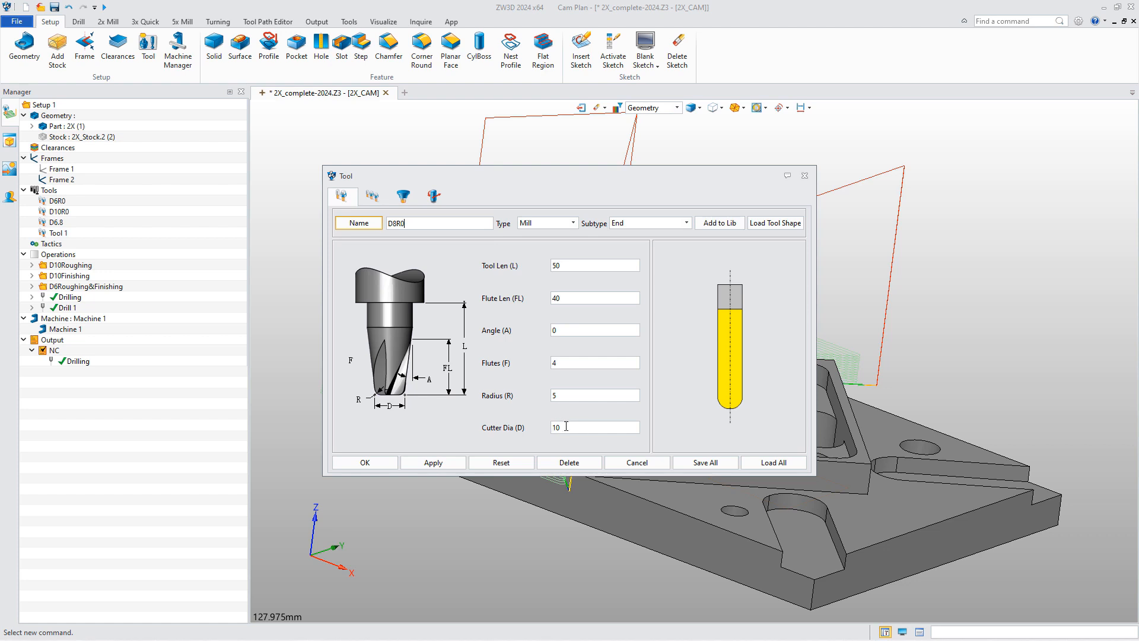
Set the D8R0 end mill's radius to 0, its cutter diameter to 8 and its tool Id # to 3
double_click(563, 394)
double_click(575, 425)
type("8")
left_click(372, 198)
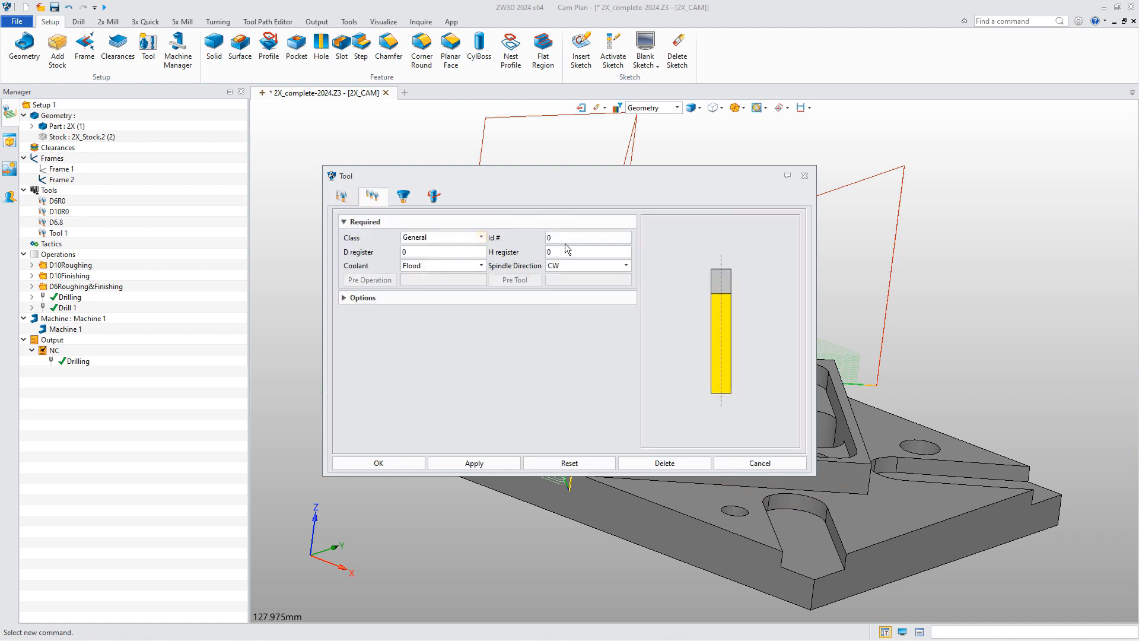
type("3")
Add one holder layer with top 10, bottom 10 and length 10 to the D8R0 end mill and apply it
left_click(408, 199)
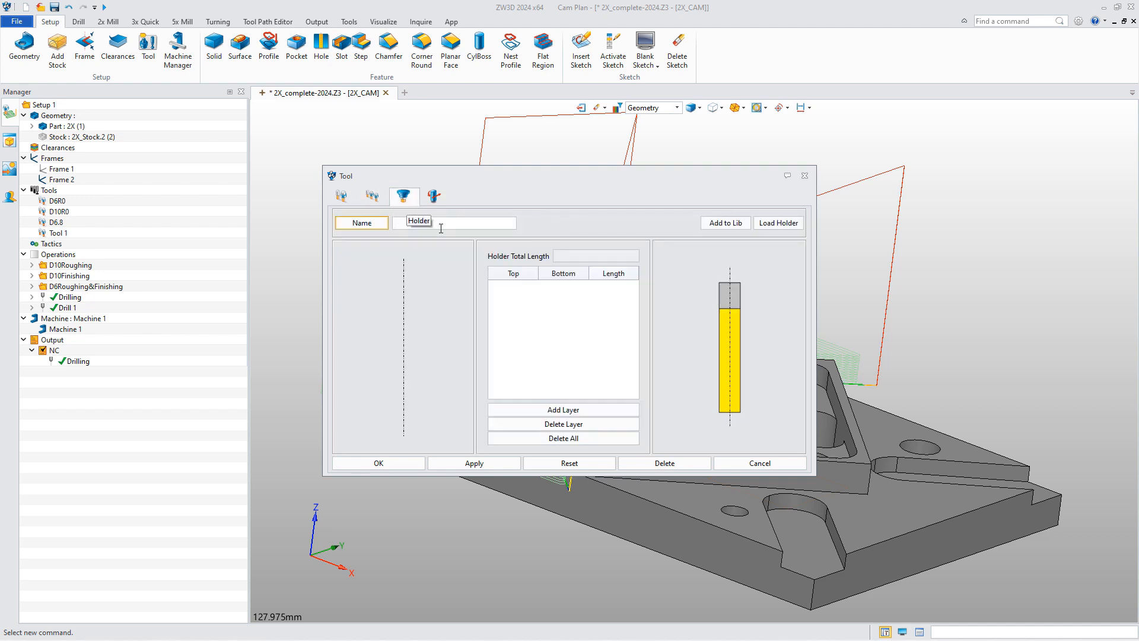
left_click(560, 408)
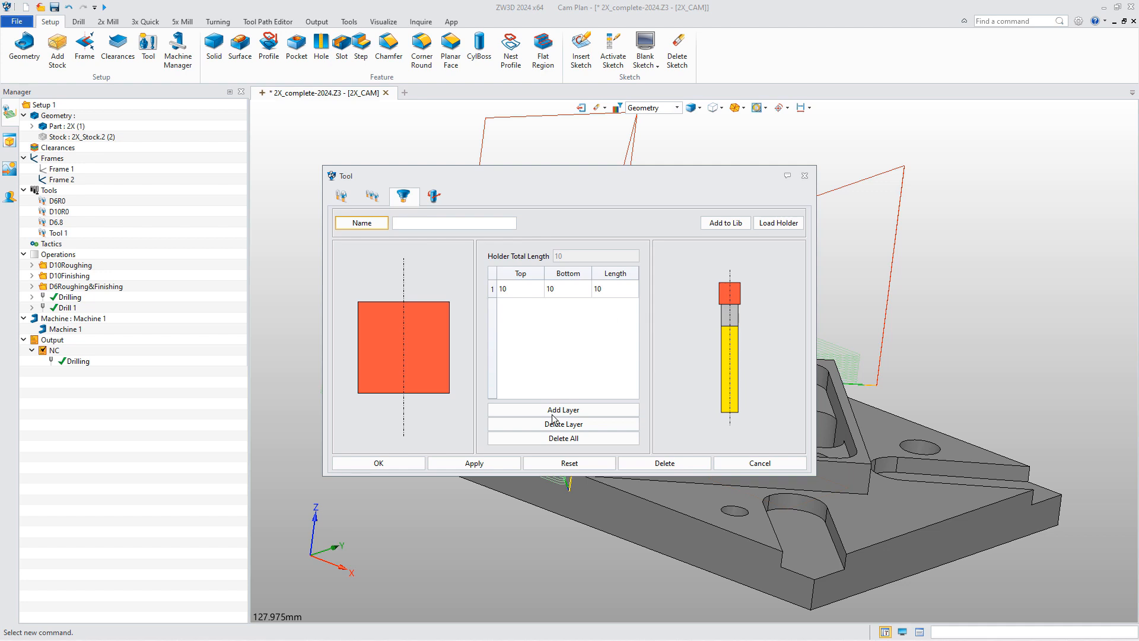
left_click(487, 465)
left_click(372, 196)
left_click(344, 196)
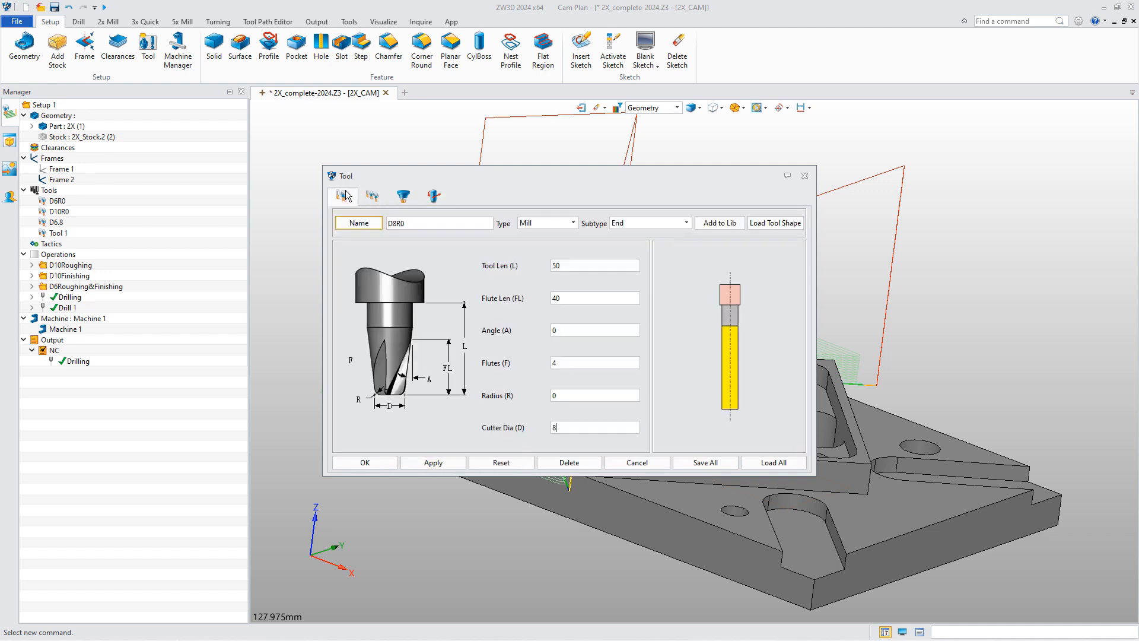
Add a second speed and feed entry to the D8R0 tool with a spindle speed of 2000
left_click(403, 195)
left_click(435, 196)
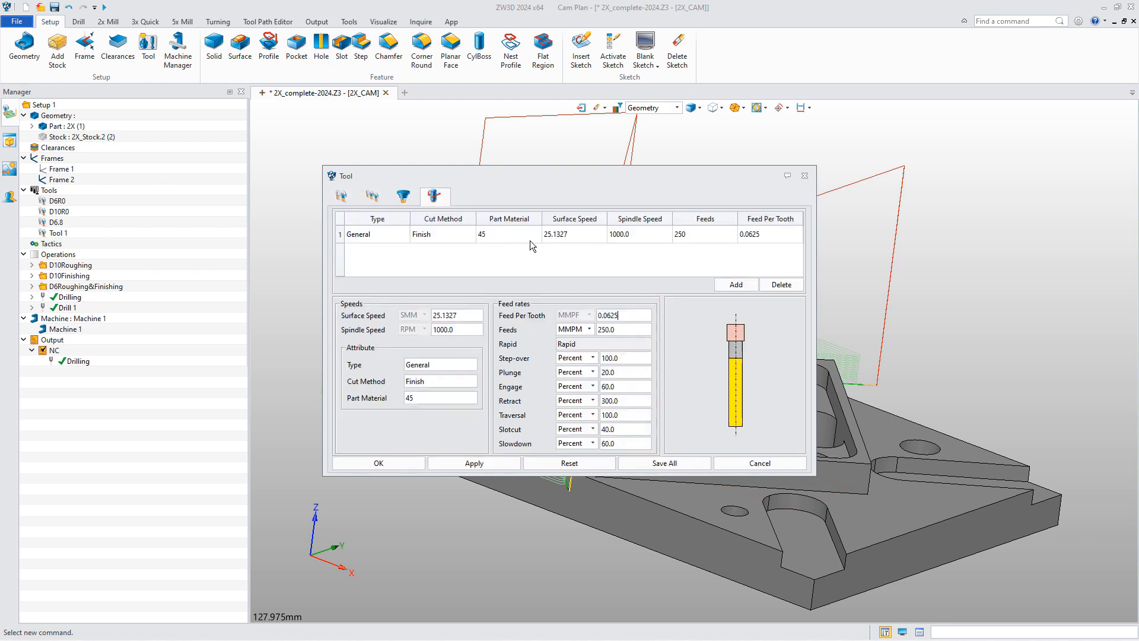
left_click_drag(457, 330, 416, 330)
type("20")
left_click(734, 284)
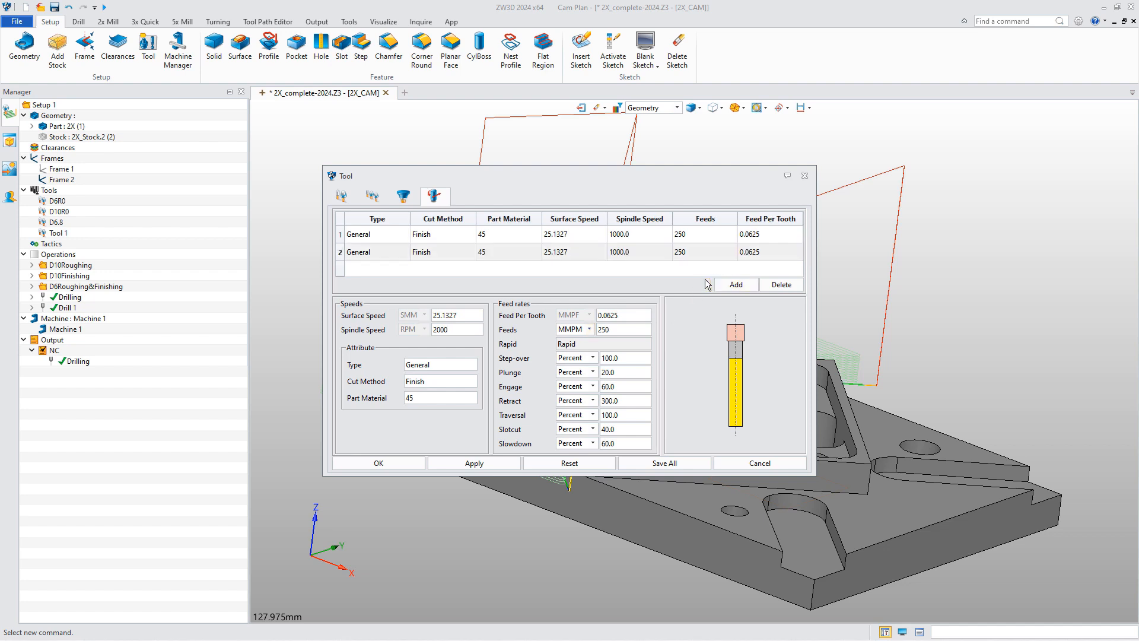
type("00")
left_click(578, 258)
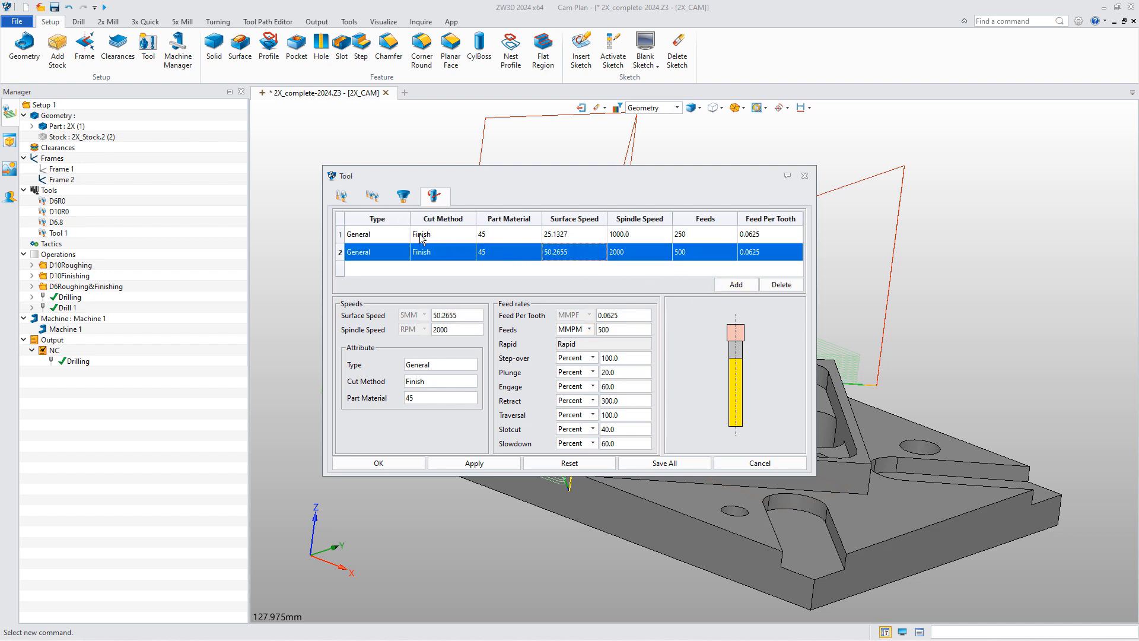
Save all D8R0 tool data to the 001 METRIC TOOLS.xlsx library, overwriting the existing holder, and accept the tool
left_click(657, 463)
left_click(555, 300)
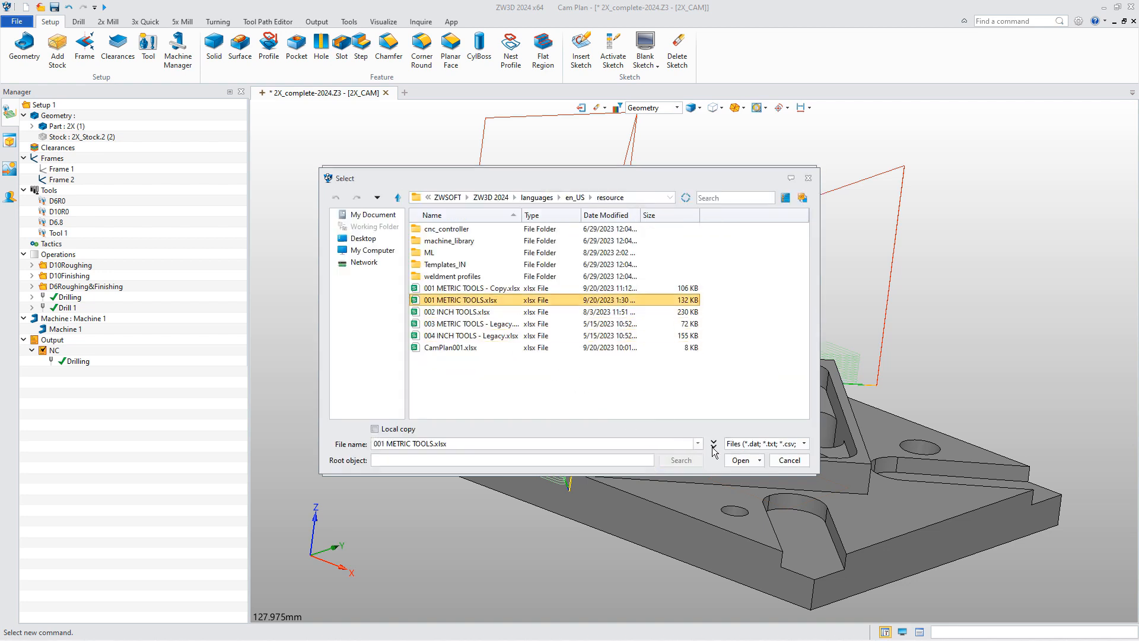
left_click(741, 461)
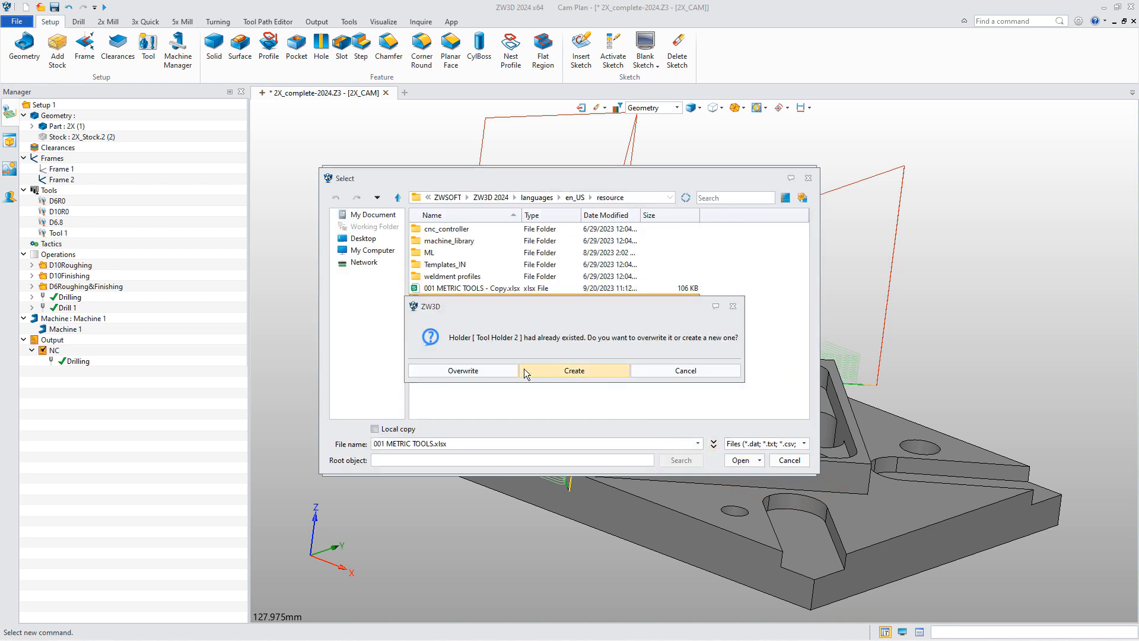
left_click(482, 371)
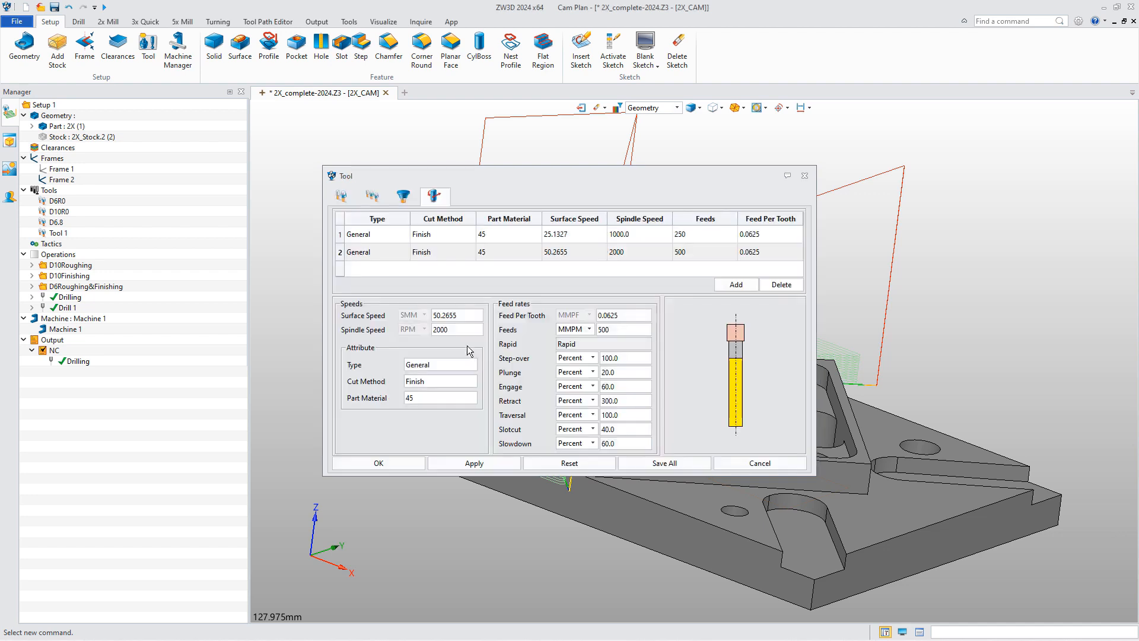
left_click(417, 464)
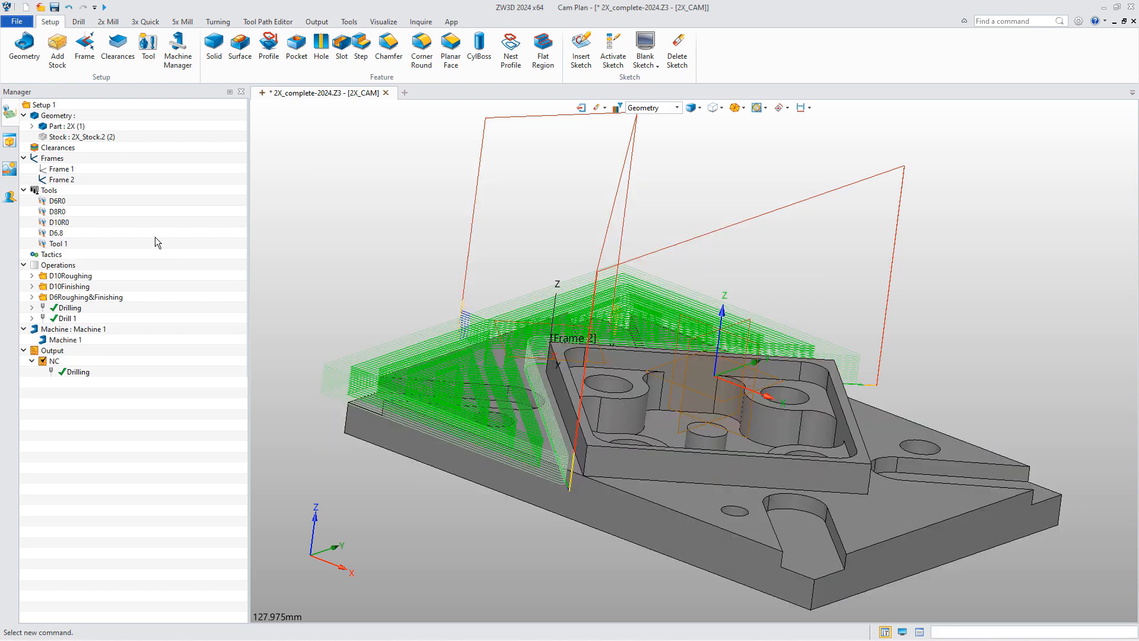
Insert a tool by loading D8R0 from the Mill type in the 001 METRIC TOOLS.xlsx library, overwriting the existing D8R0
right_click(49, 190)
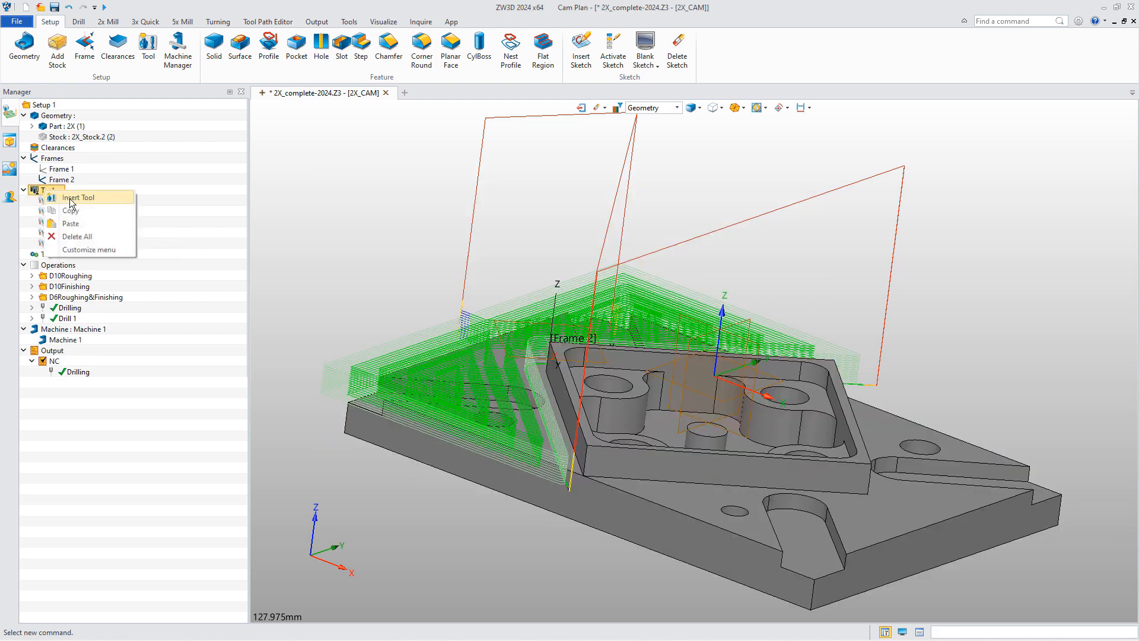
left_click(69, 198)
left_click(952, 127)
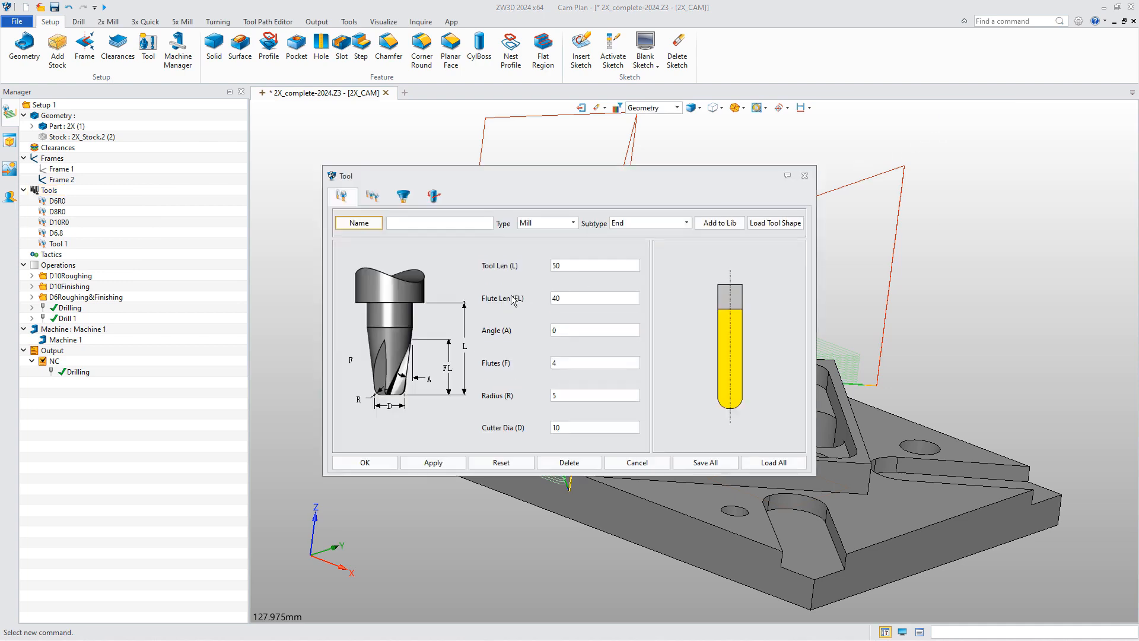
left_click(774, 462)
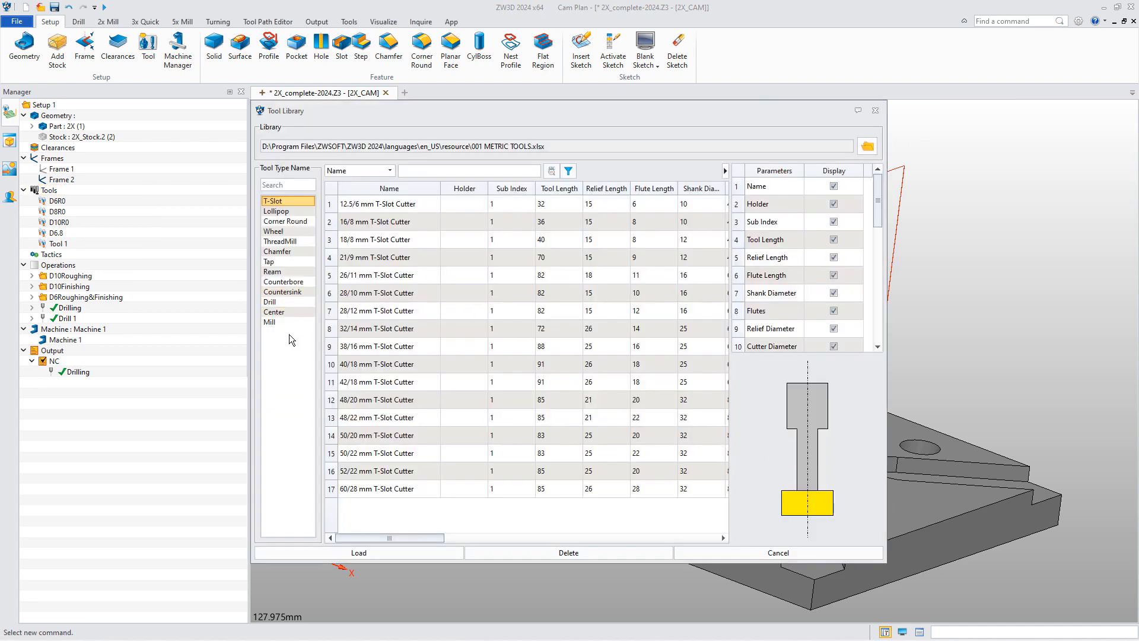
left_click(279, 322)
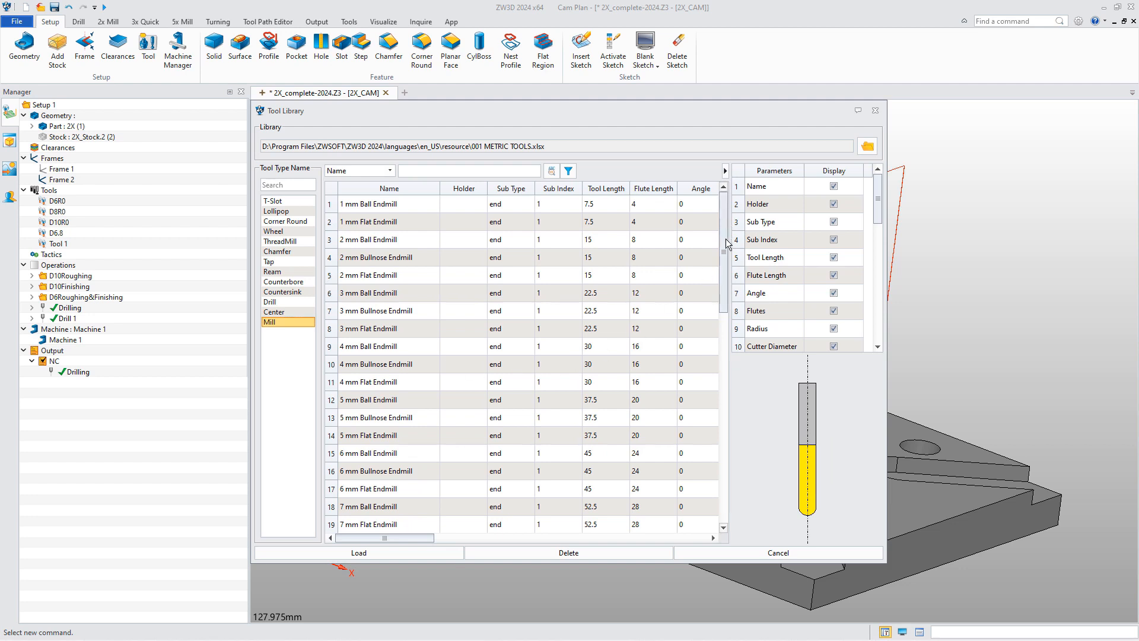
scroll(728, 235, "down", 10)
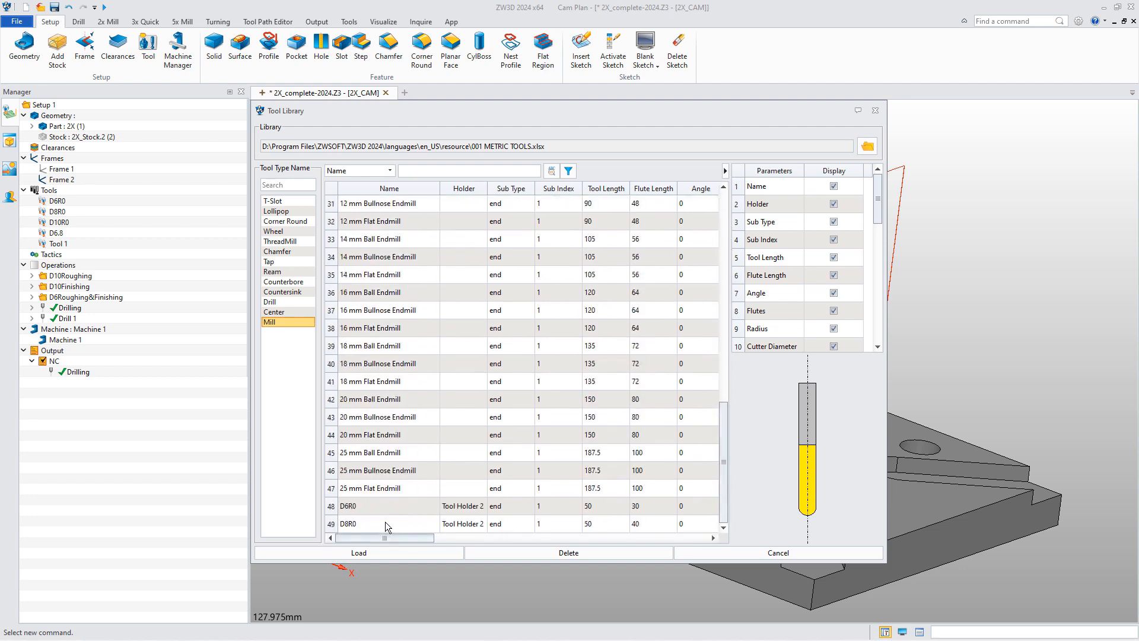
left_click(409, 523)
left_click(404, 552)
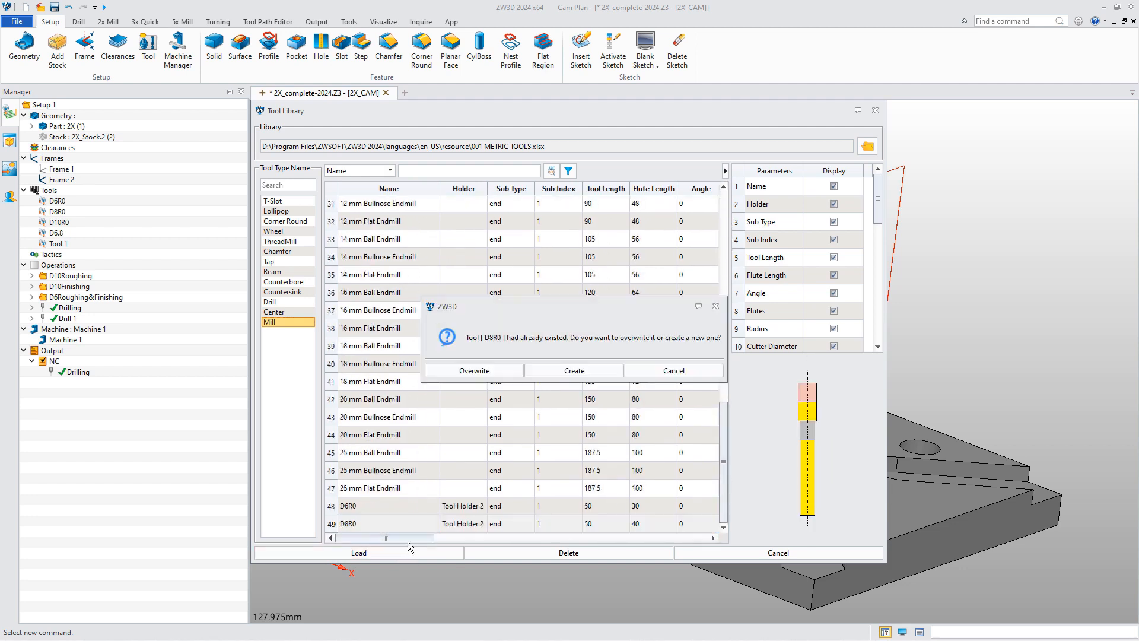
left_click(490, 370)
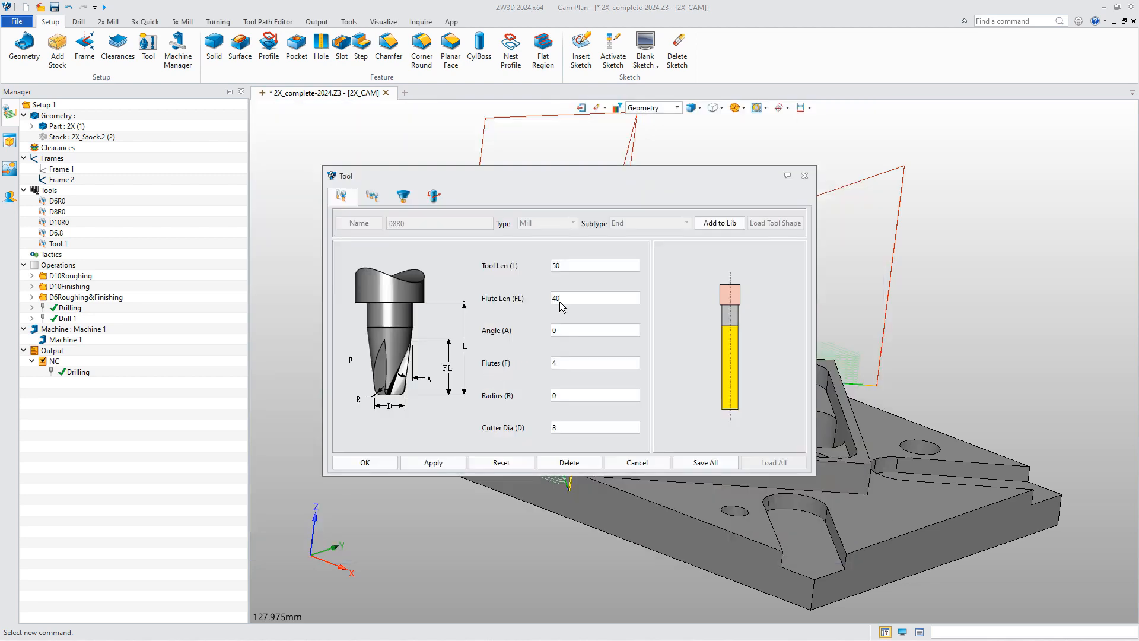
Examine the loaded D8R0 tool's shape, registers, holder and speed and feed entries, and close its definition without changes
left_click(404, 196)
left_click(372, 196)
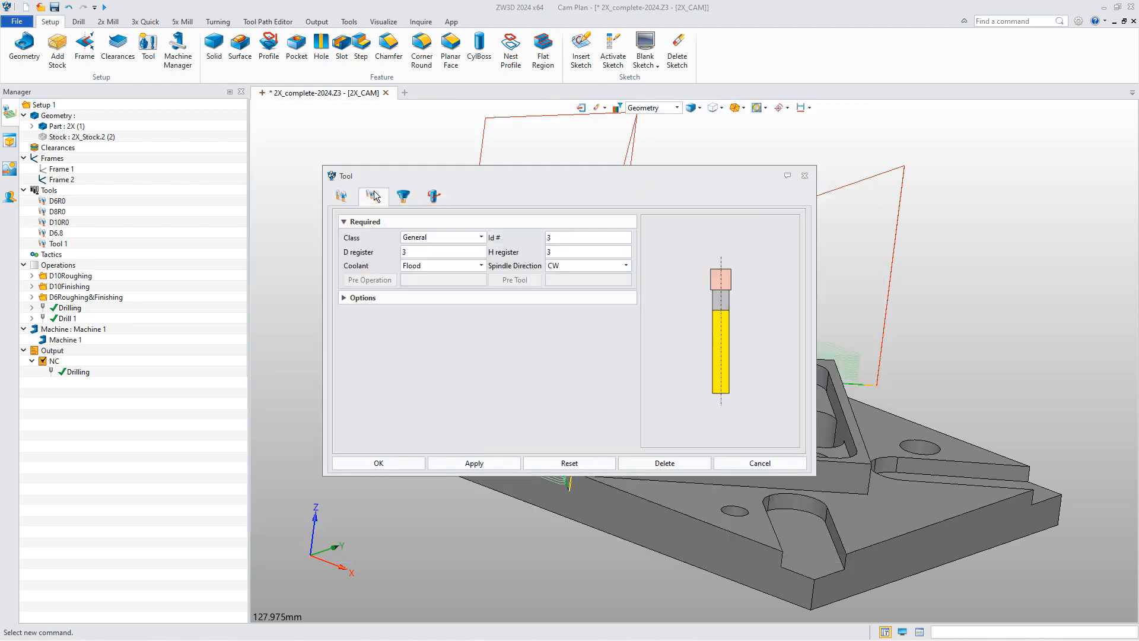
left_click(434, 196)
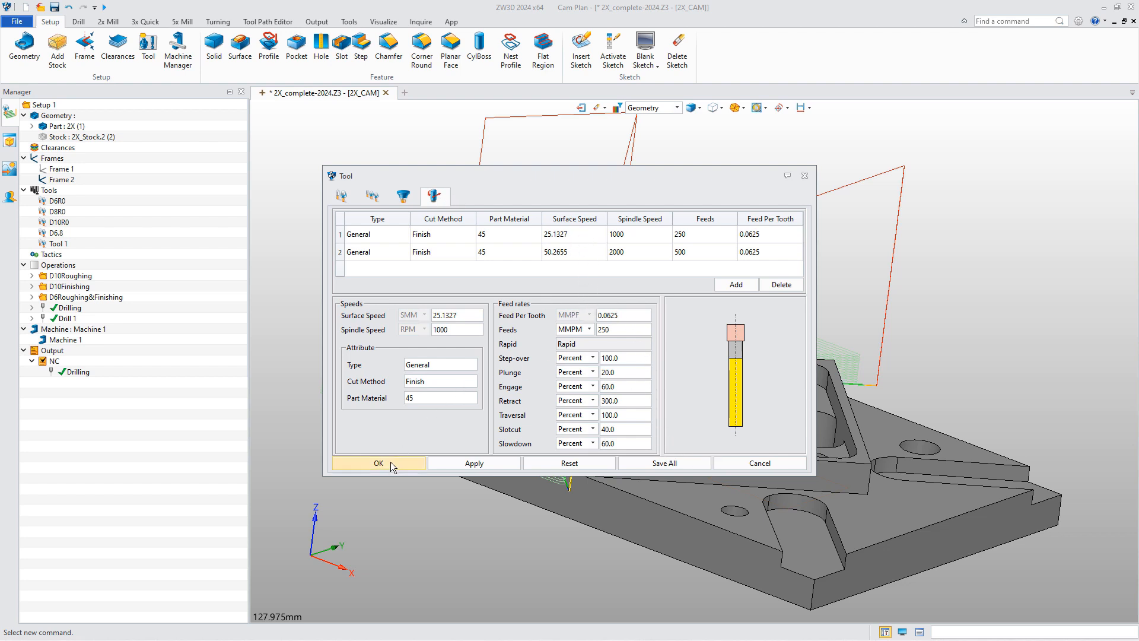
left_click(351, 198)
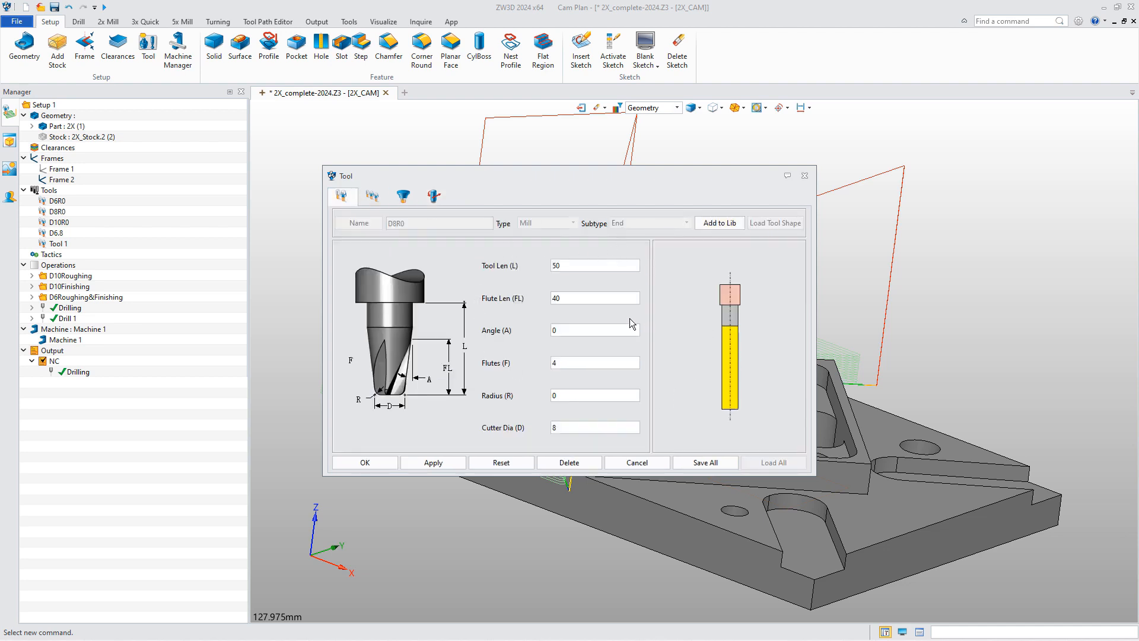
left_click(375, 196)
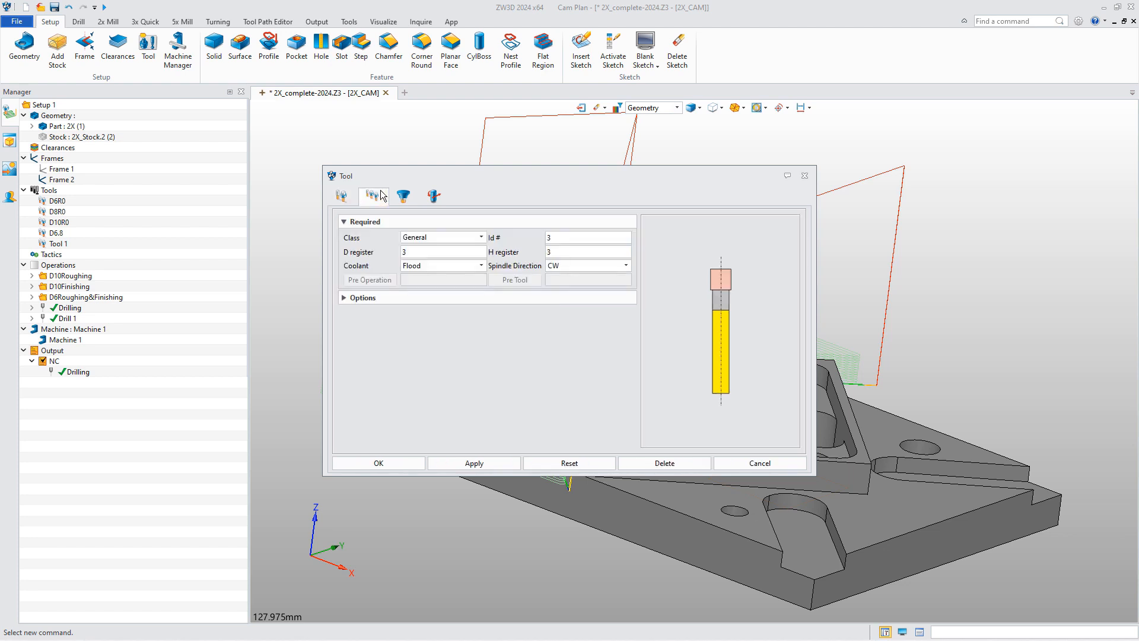
left_click(405, 197)
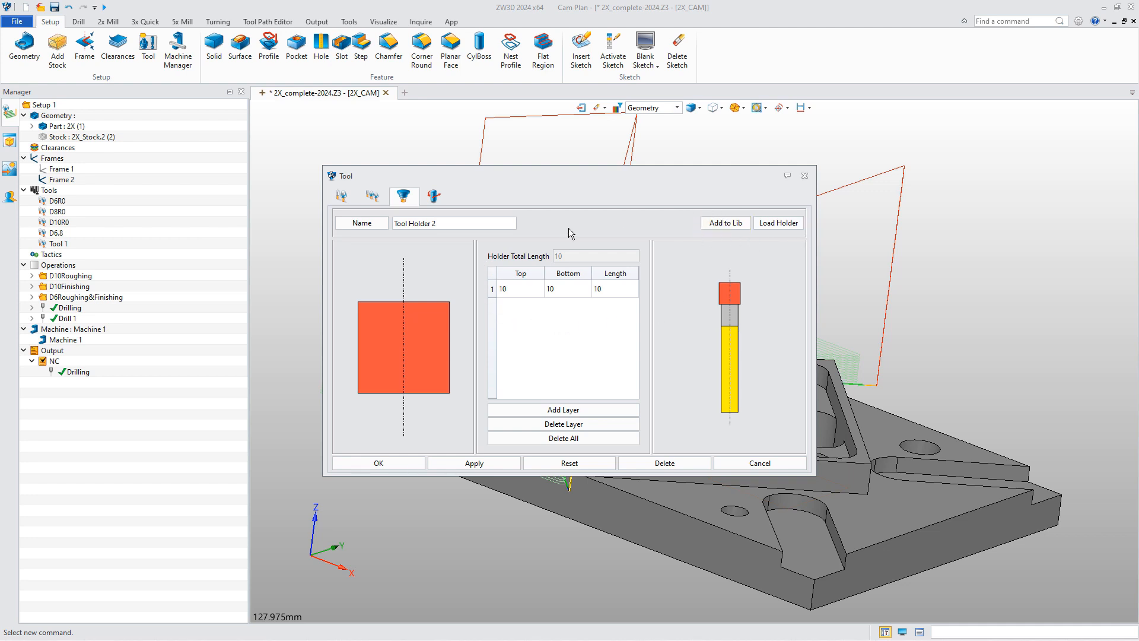
left_click(439, 201)
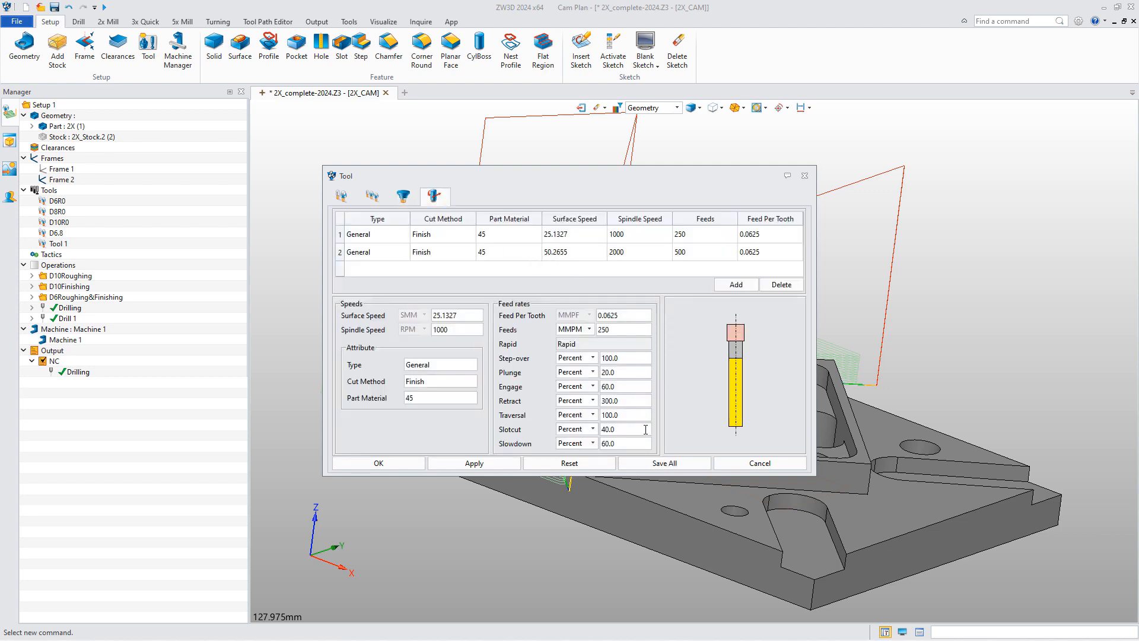
left_click(760, 464)
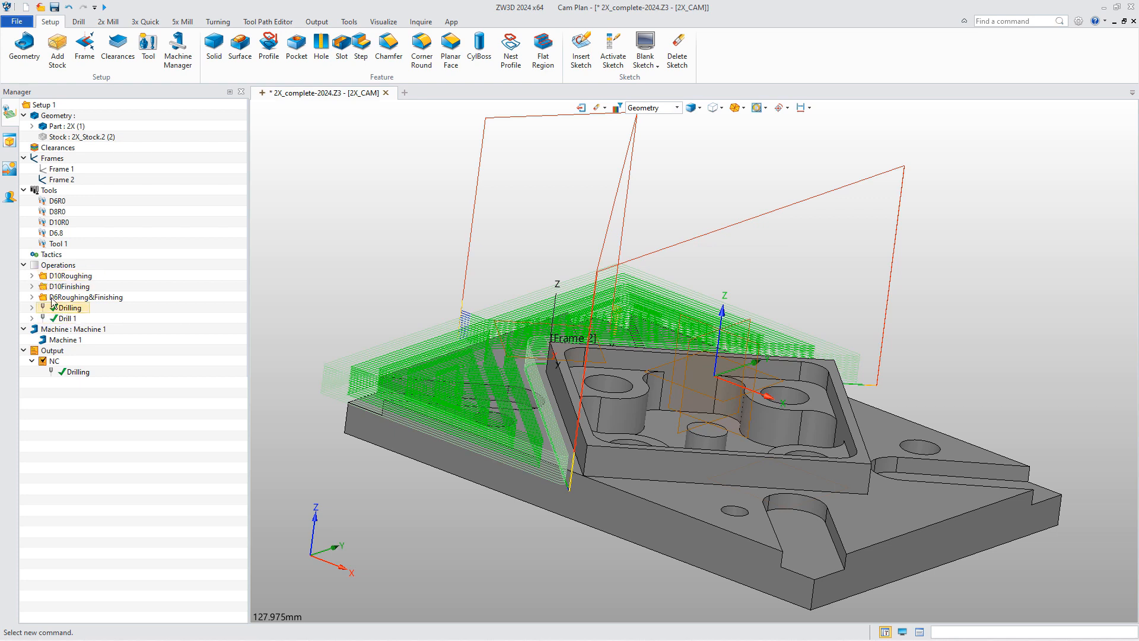
Assign the D8R0 tool to the Top Facing 1 operation in the D10Roughing folder
left_click(32, 276)
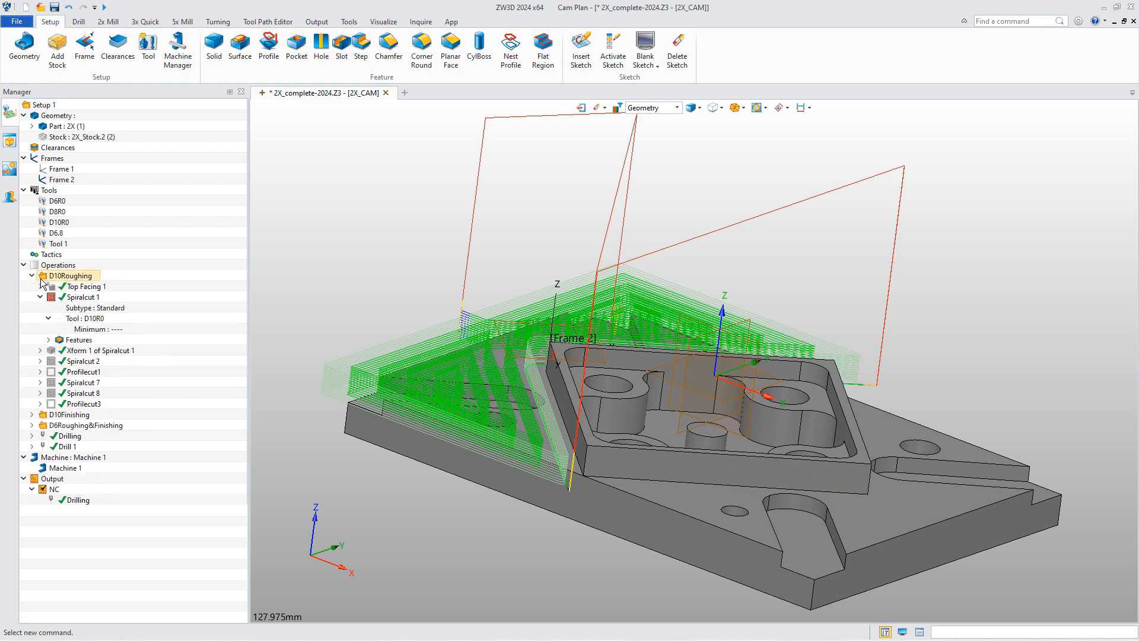
double_click(83, 287)
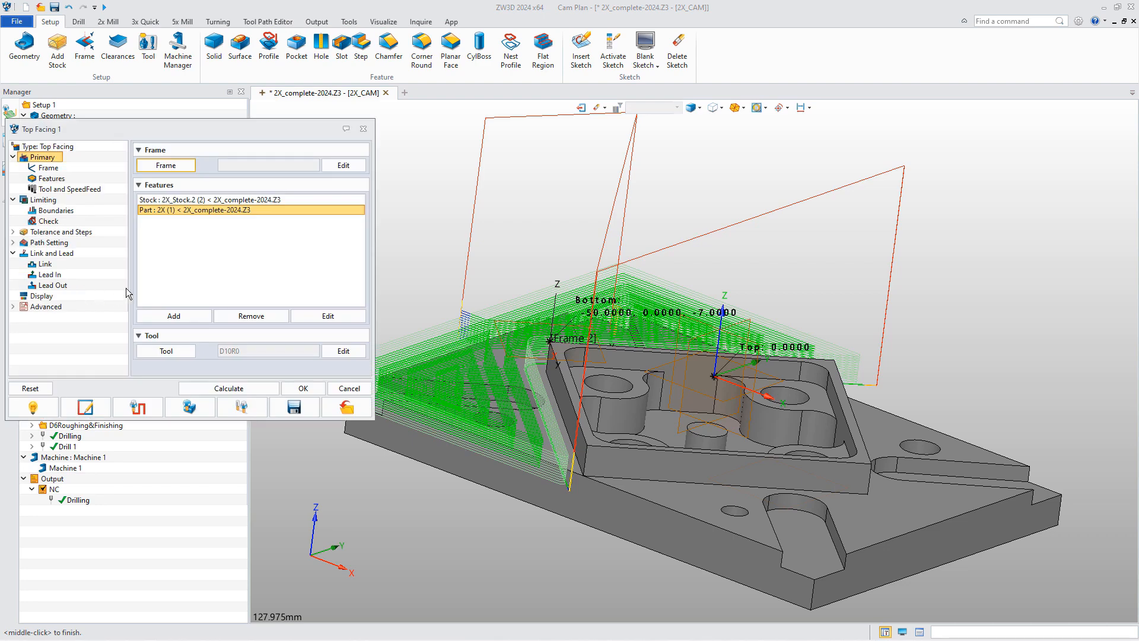
left_click(70, 188)
left_click(167, 166)
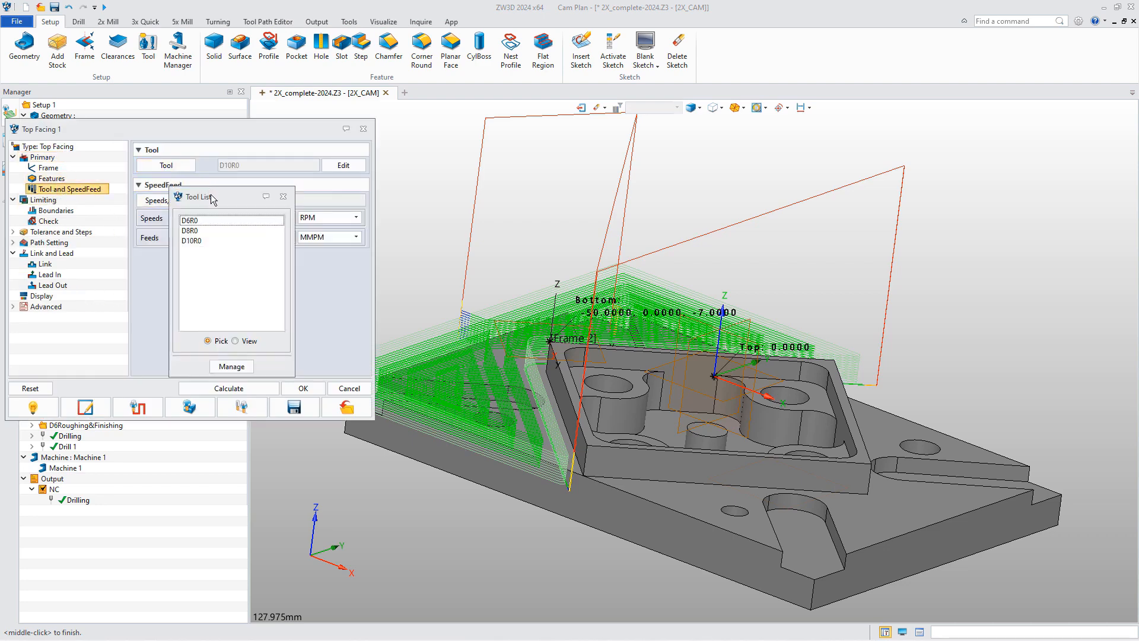
left_click(192, 231)
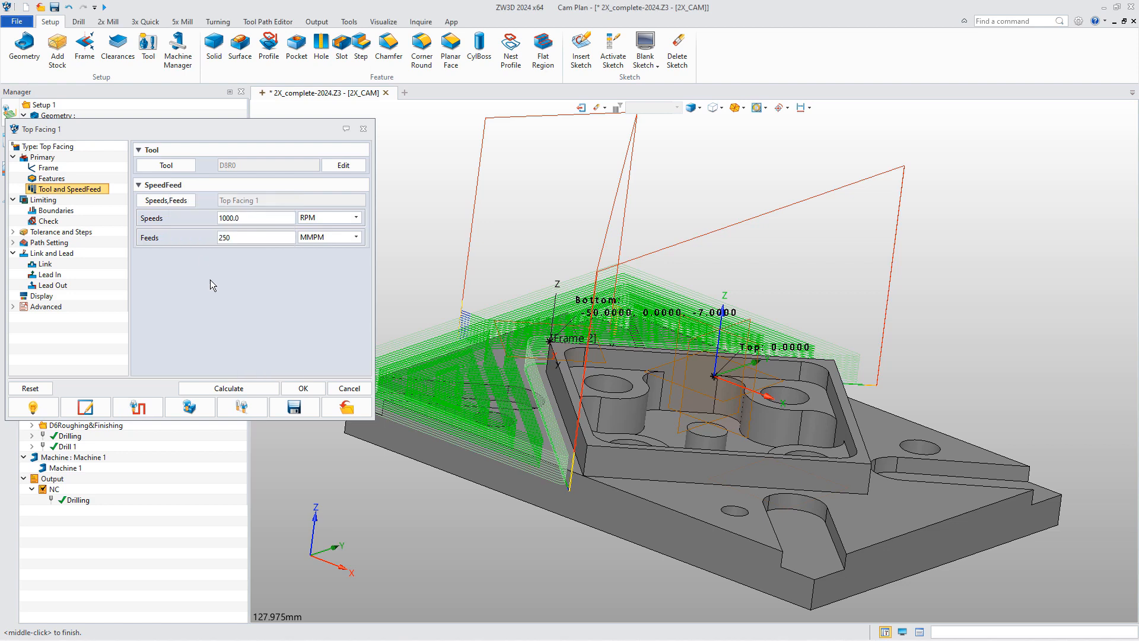
Copy the D8R0 tool's second speed and feed entry, spindle speed 2000 and feed 500, into Top Facing 1 and confirm
left_click(177, 202)
left_click_drag(230, 133, 648, 191)
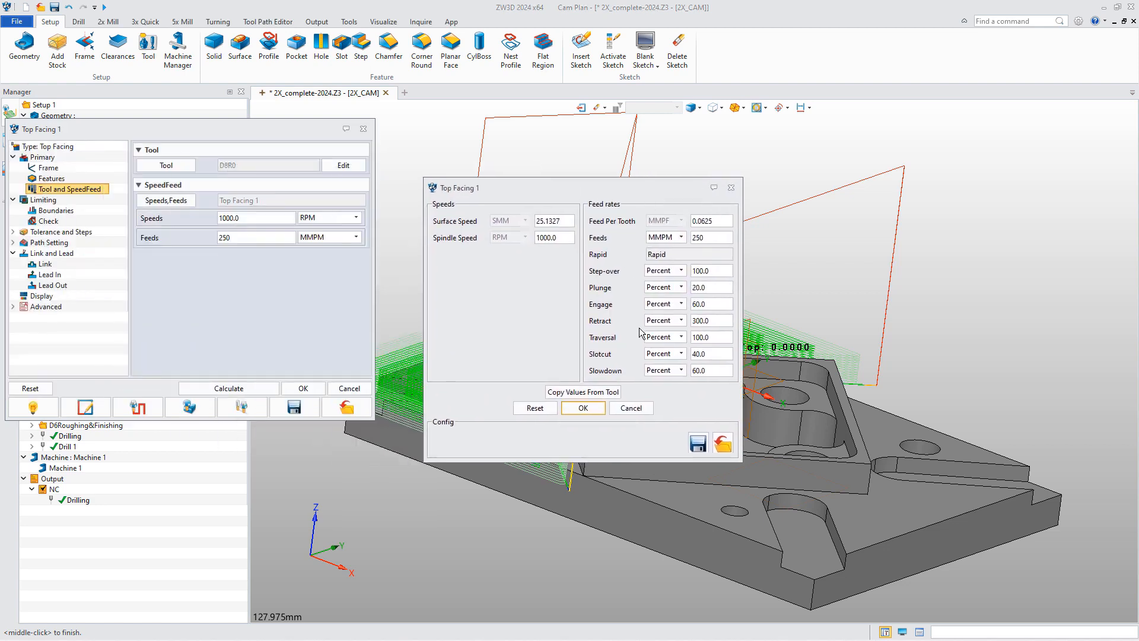
left_click(604, 391)
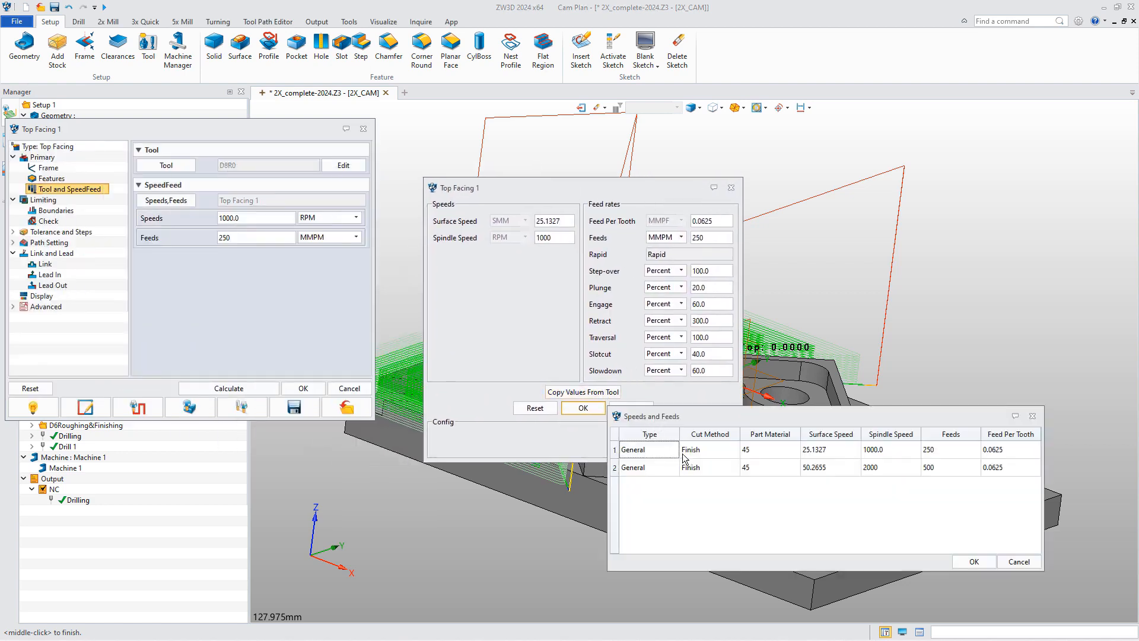
left_click(642, 453)
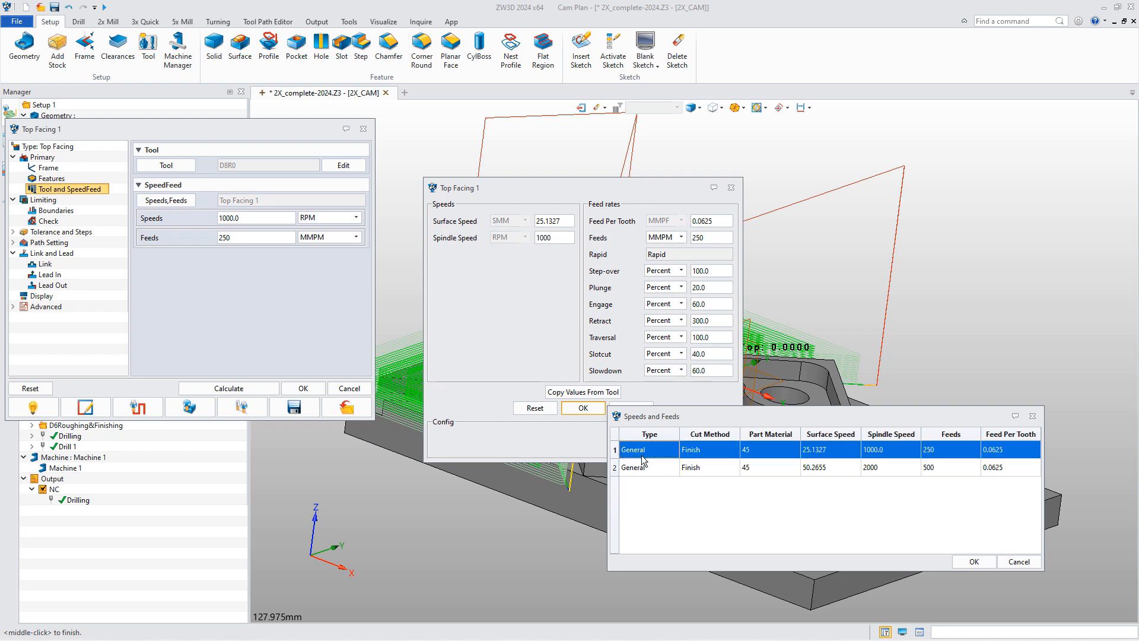
left_click(641, 468)
left_click(976, 561)
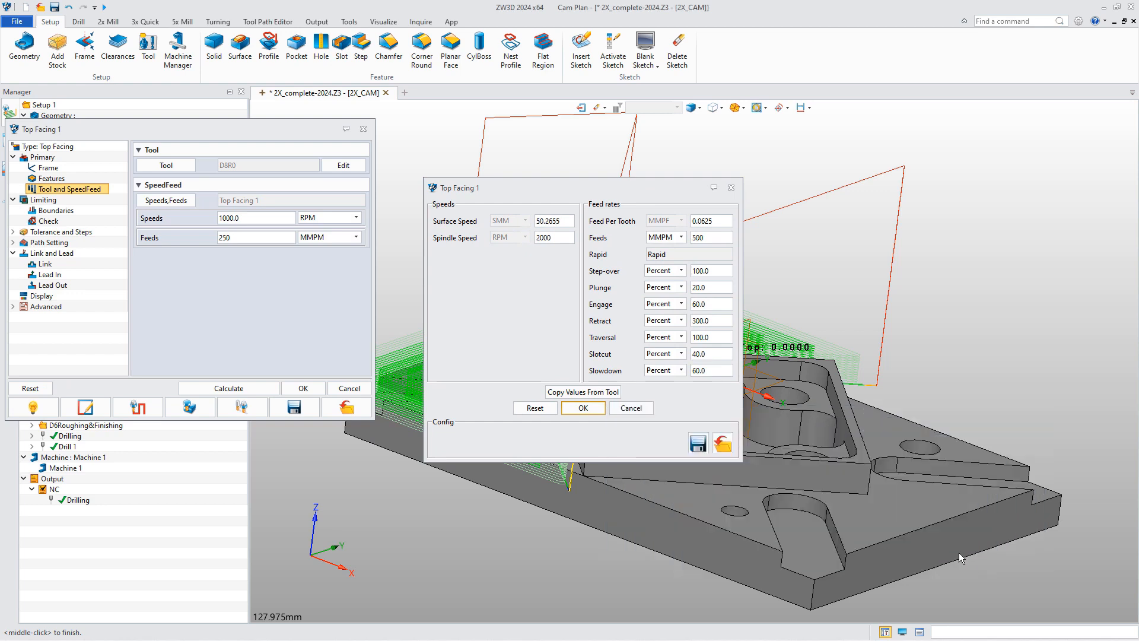
left_click(586, 408)
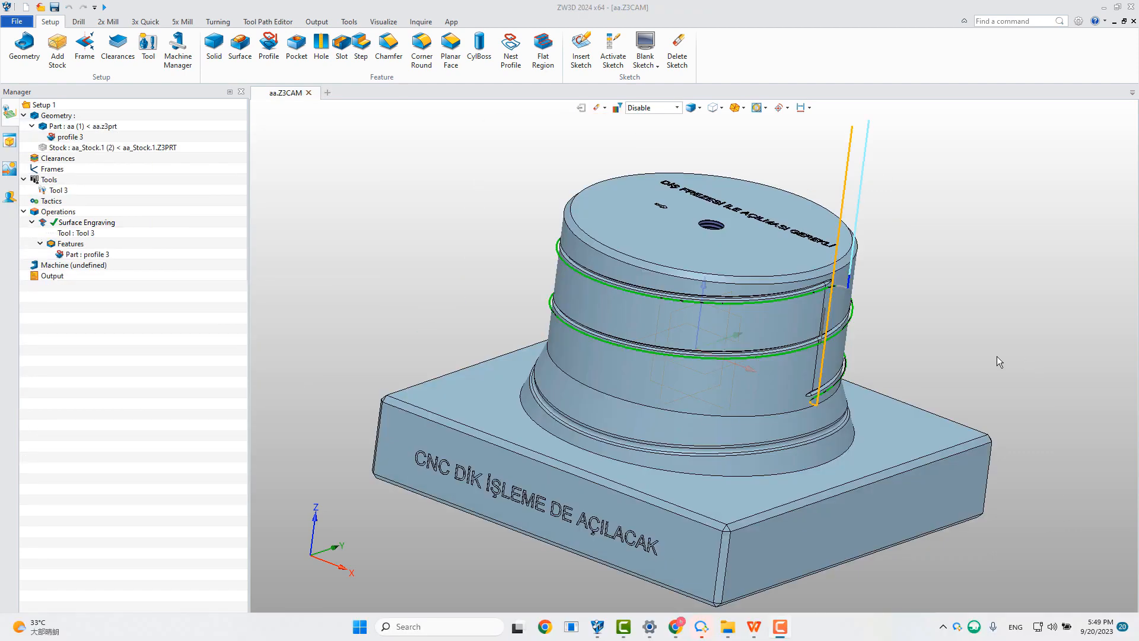
scroll(837, 311, "up", 5)
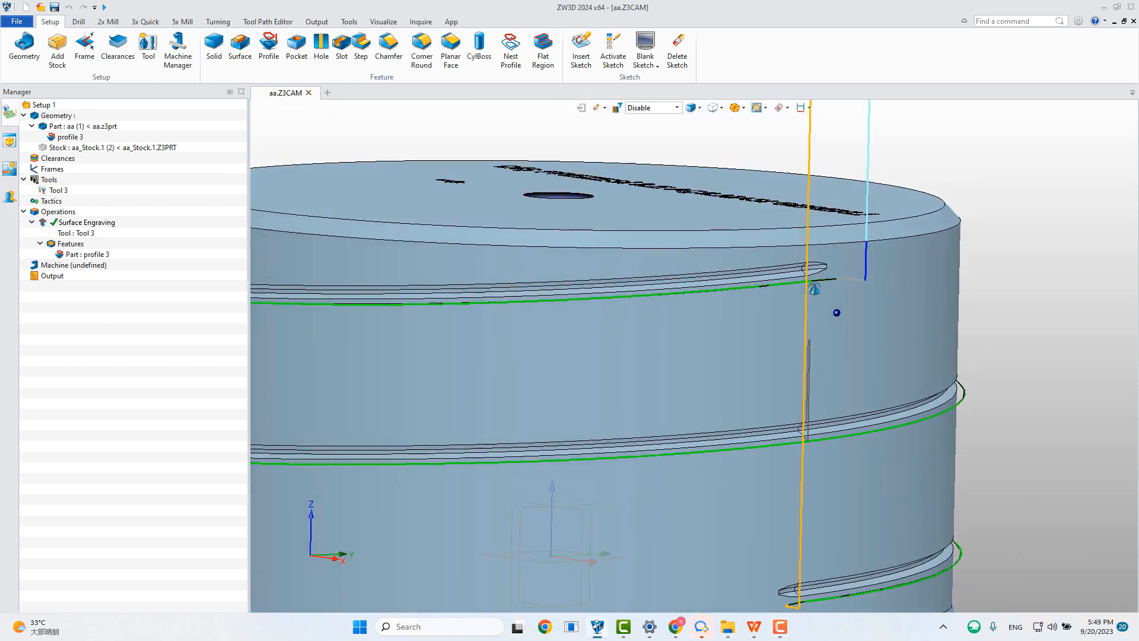
scroll(837, 313, "down", 4)
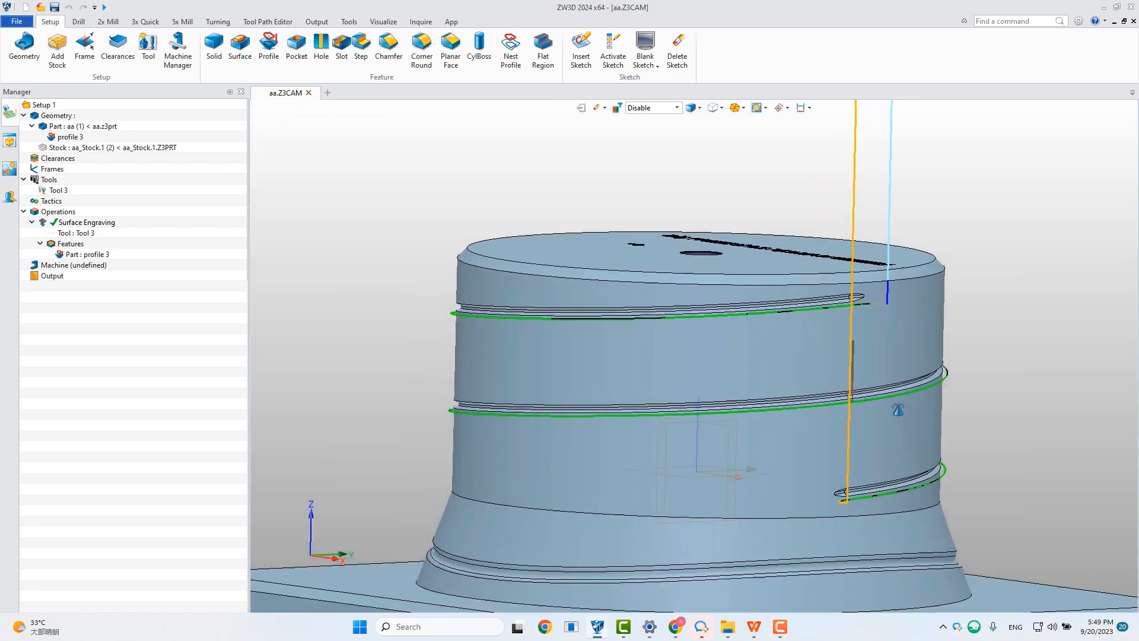
Open the part aa.z3prt and its Sketch22, hide the solid, and examine the cutter profile's lengths and angles
middle_click_drag(897, 414, 849, 362)
scroll(849, 362, "down", 3)
right_click_drag(775, 418, 771, 451)
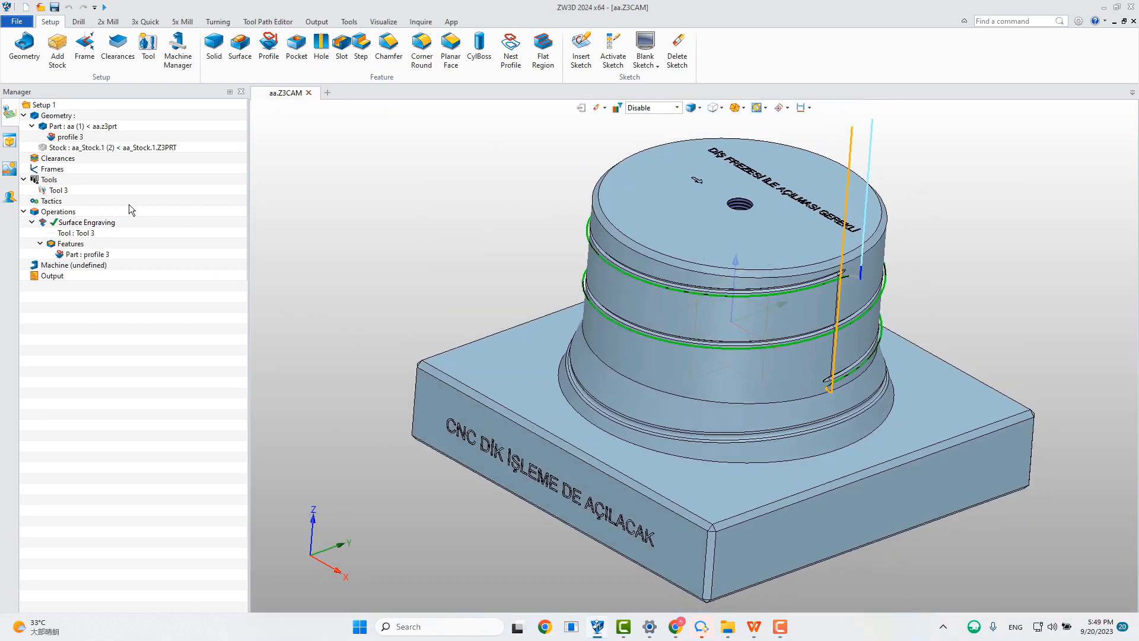
double_click(83, 126)
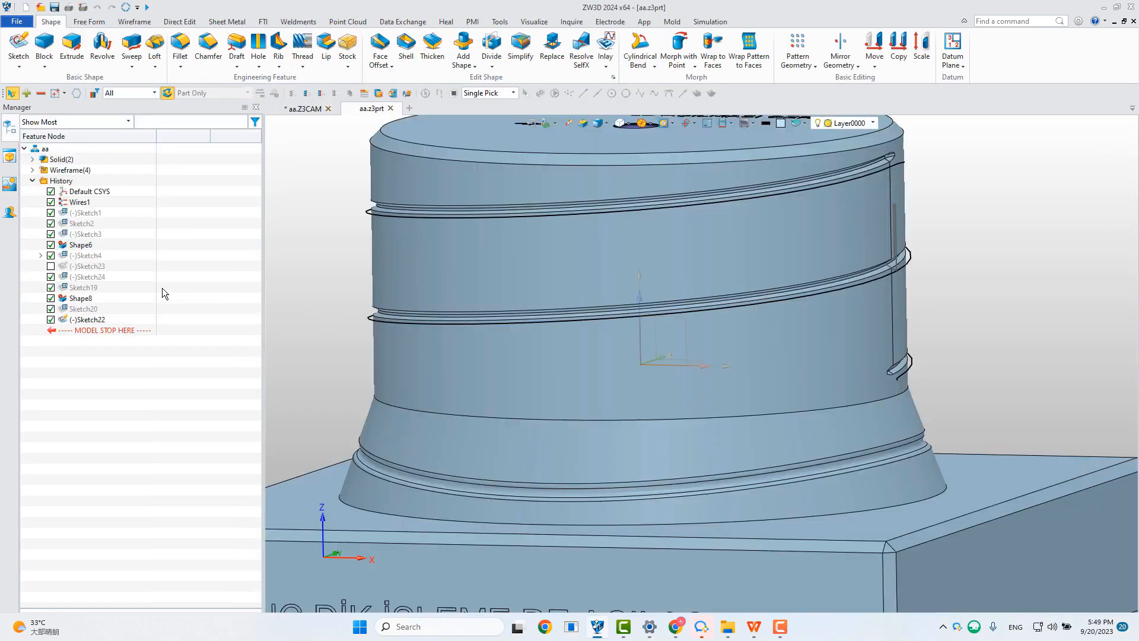
double_click(102, 317)
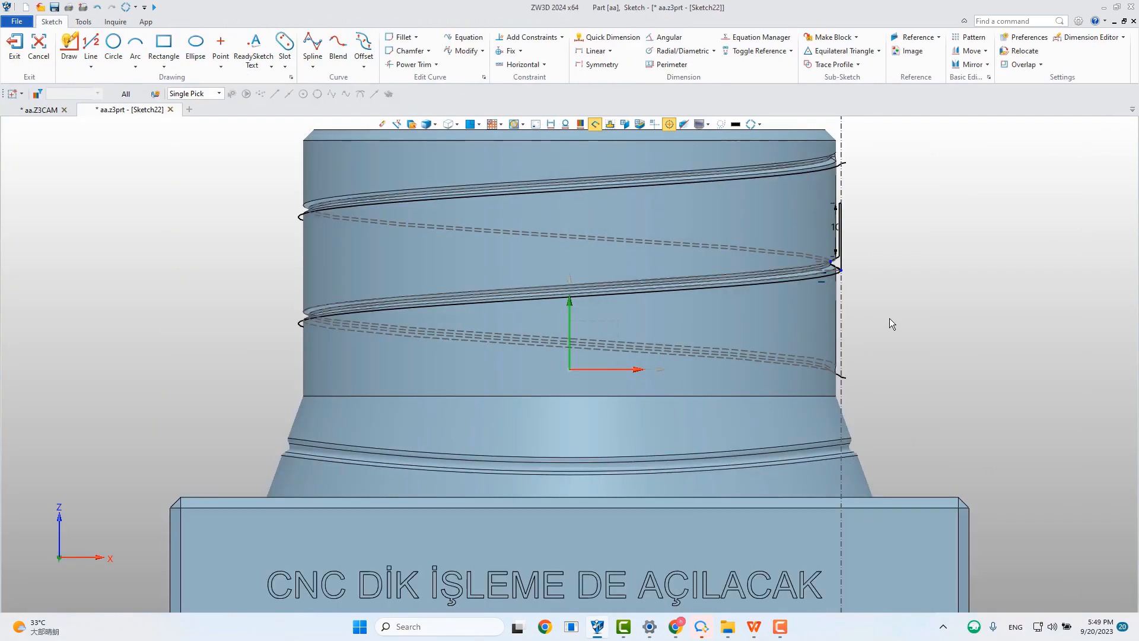
scroll(723, 346, "up", 5)
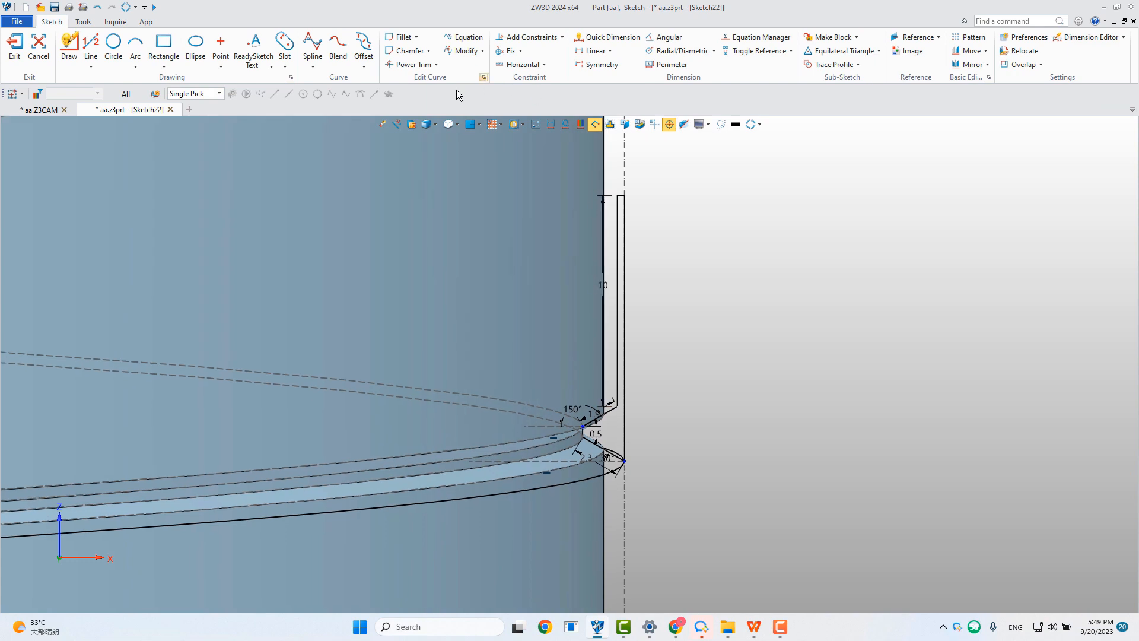
left_click(520, 125)
scroll(600, 429, "up", 4)
middle_click_drag(605, 437, 667, 384)
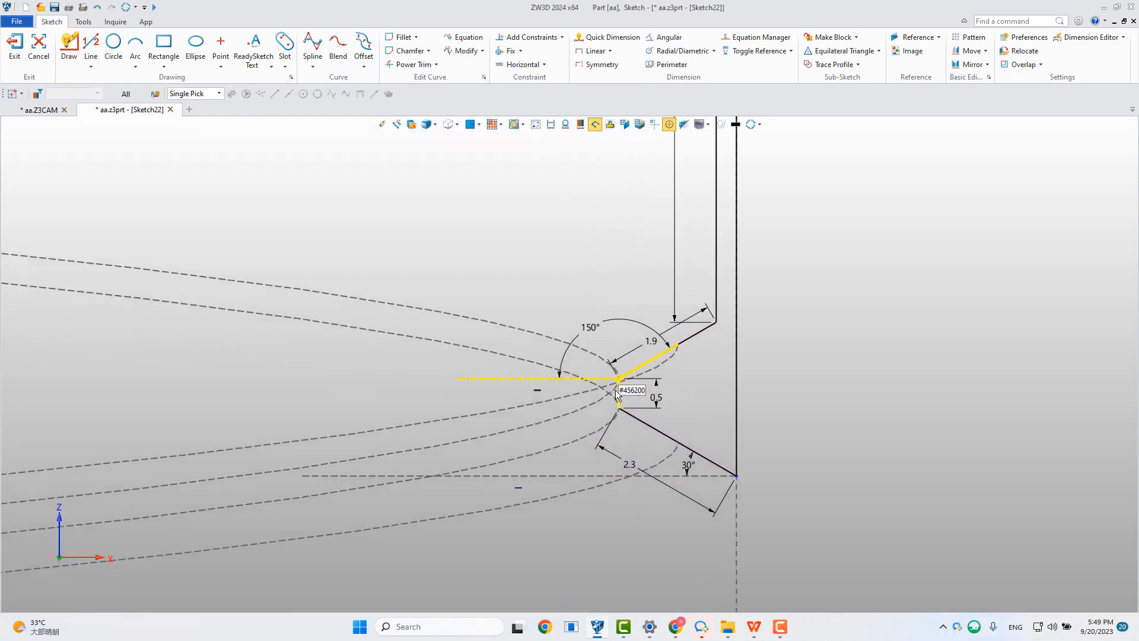
scroll(747, 496, "down", 4)
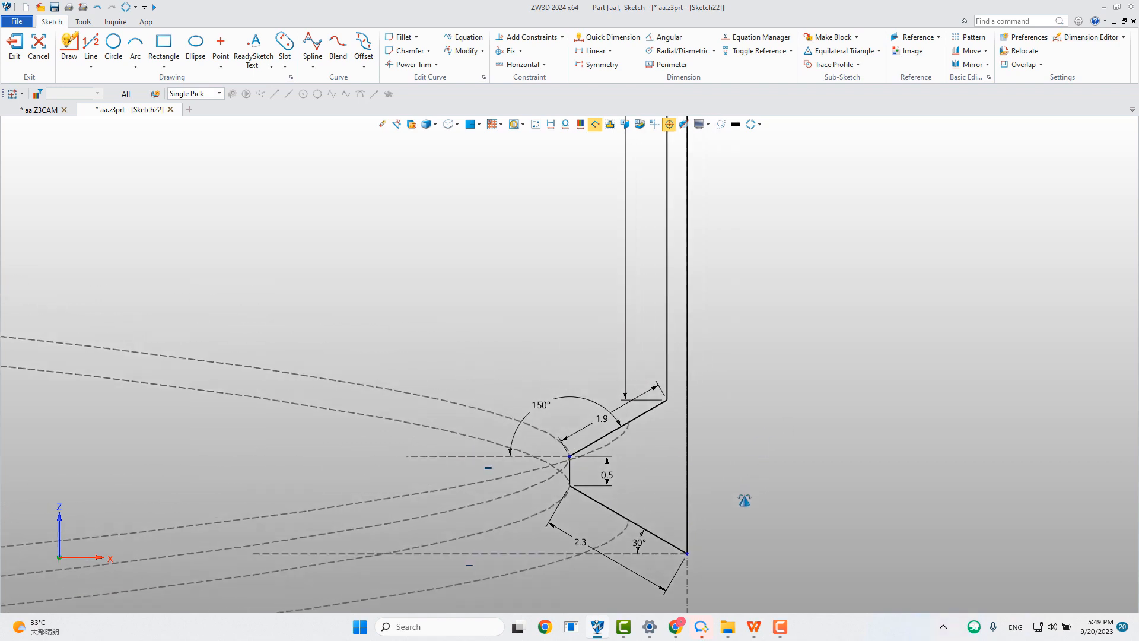
middle_click_drag(676, 503, 662, 458)
scroll(591, 543, "up", 2)
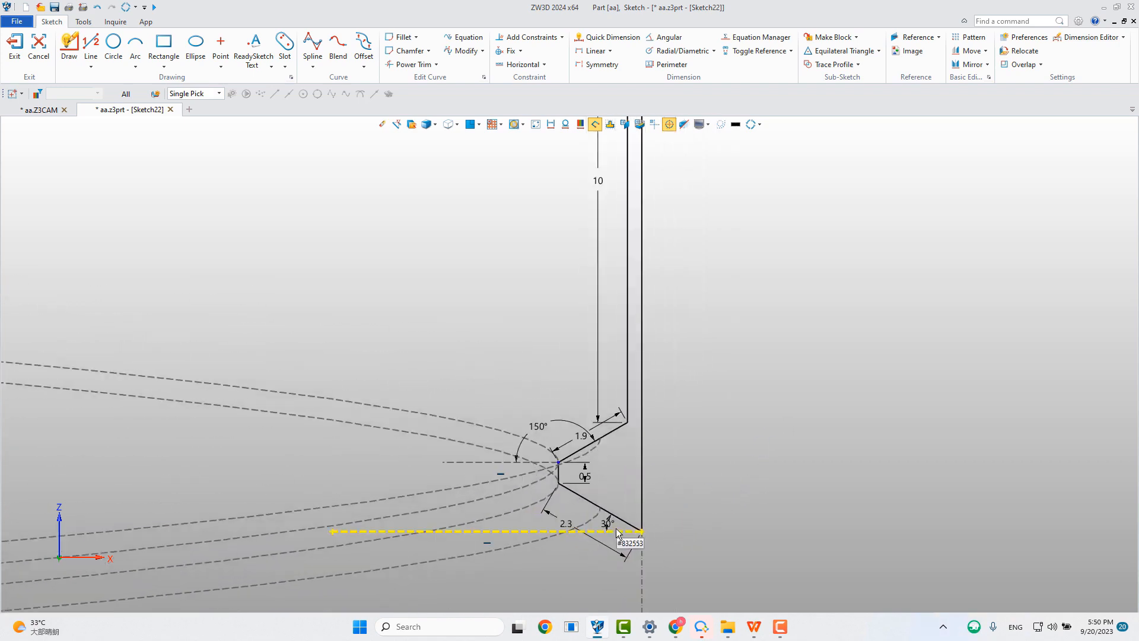
scroll(586, 466, "up", 2)
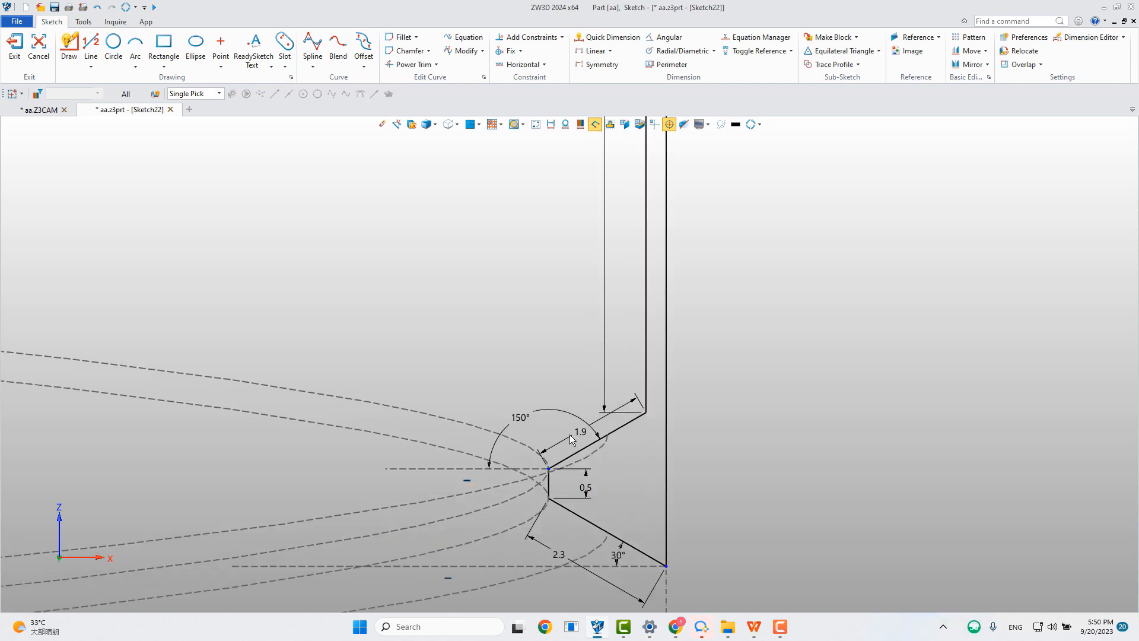
scroll(630, 409, "down", 3)
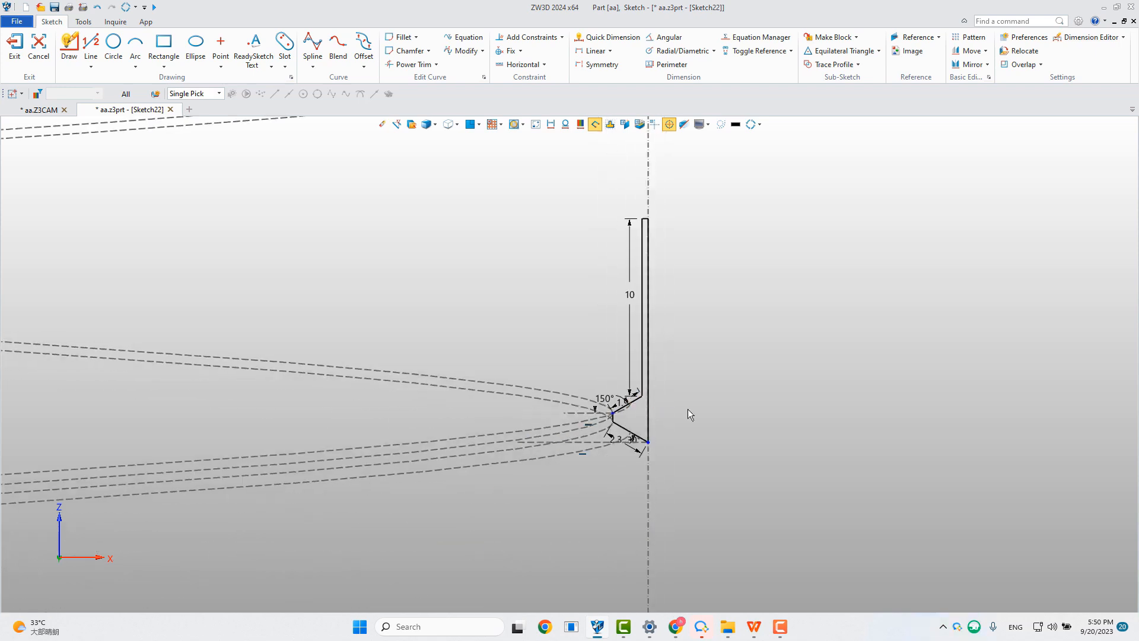
scroll(742, 463, "up", 1)
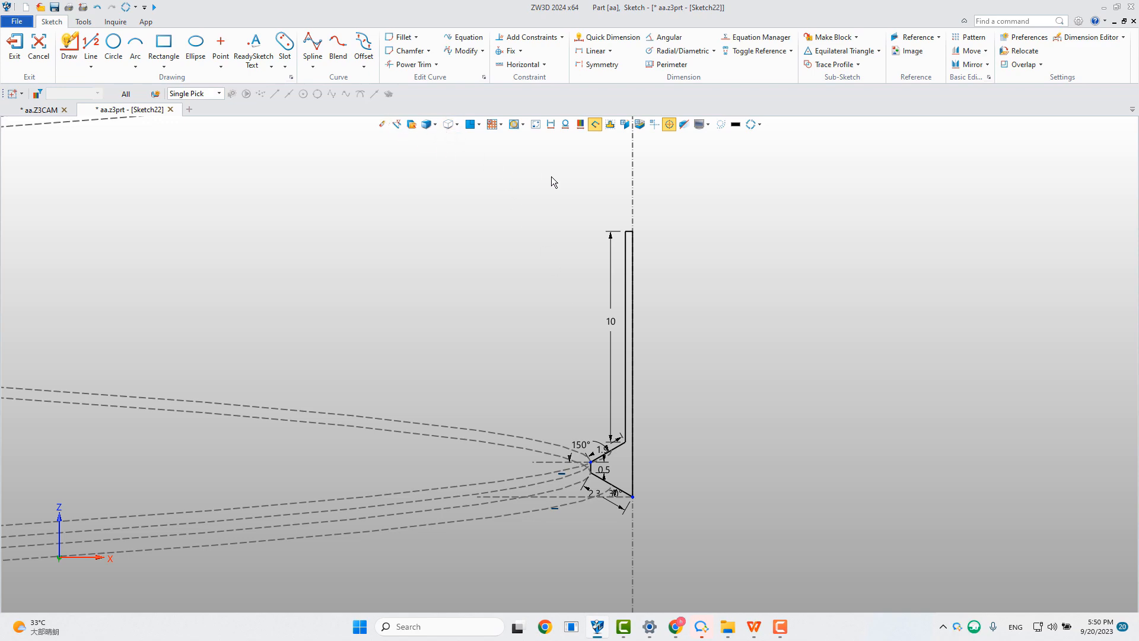
Leave the cutter profile sketch and return from the part to the CAM plan
right_click(662, 193)
left_click(716, 182)
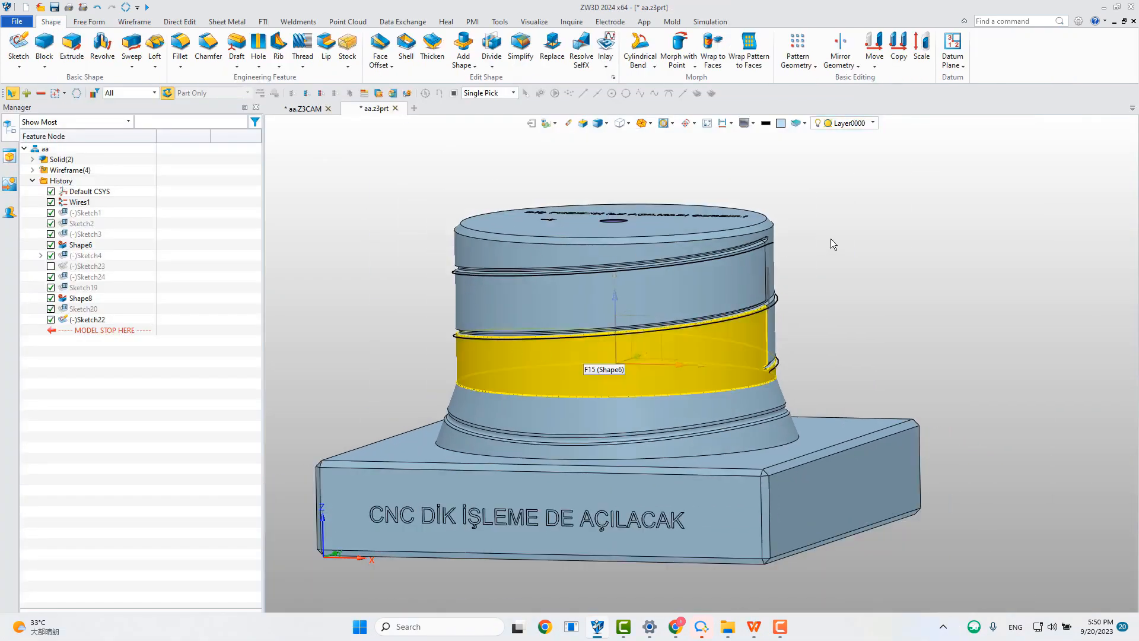
right_click(831, 240)
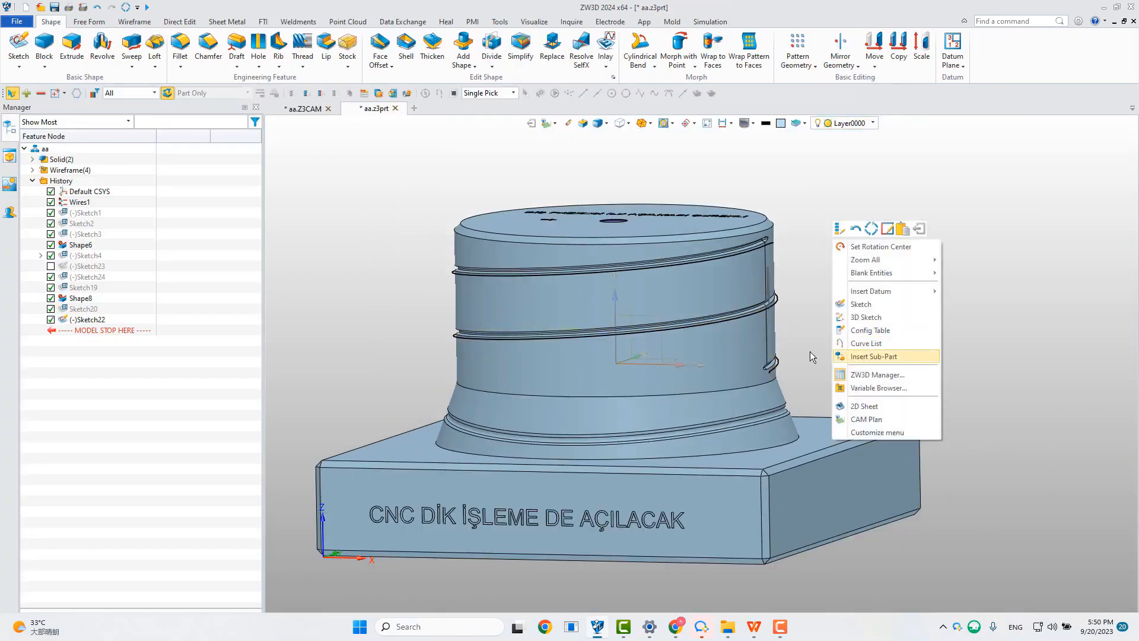
left_click(855, 425)
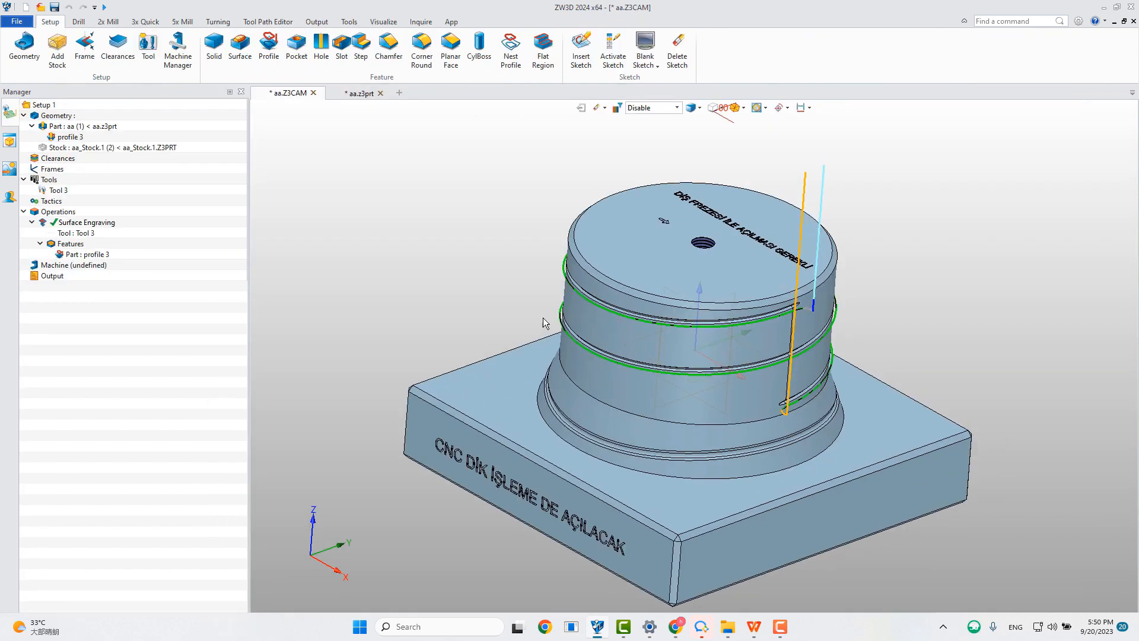
Check the status of part aa in the CAM geometry, update its components, and close the status information
right_click(73, 126)
mouse_move(104, 178)
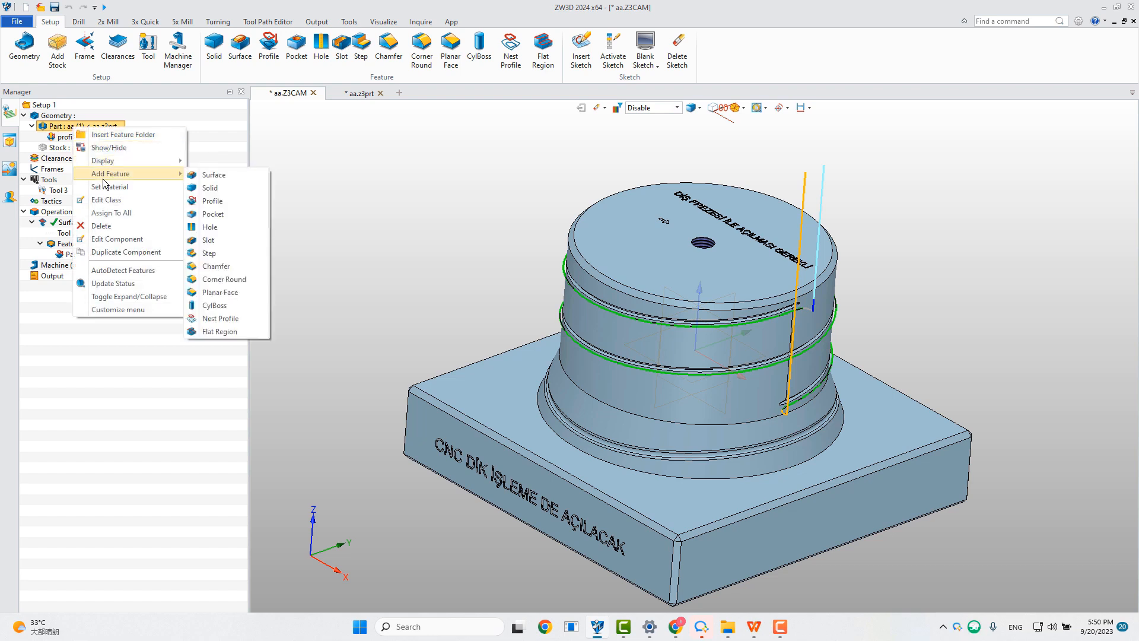
left_click(113, 283)
left_click(306, 590)
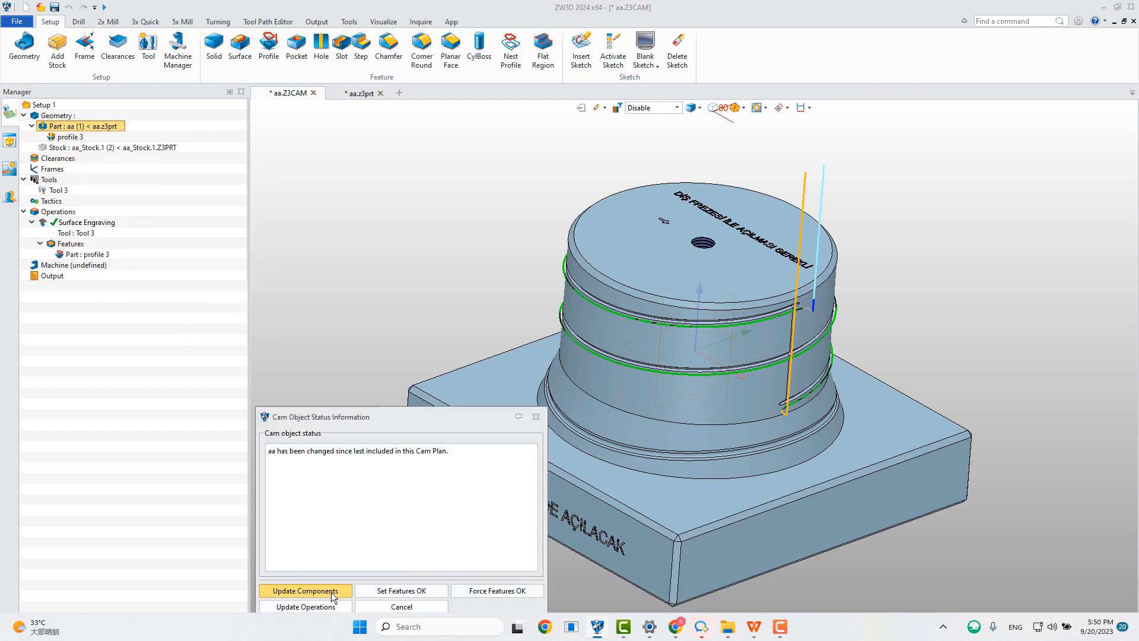
left_click(402, 606)
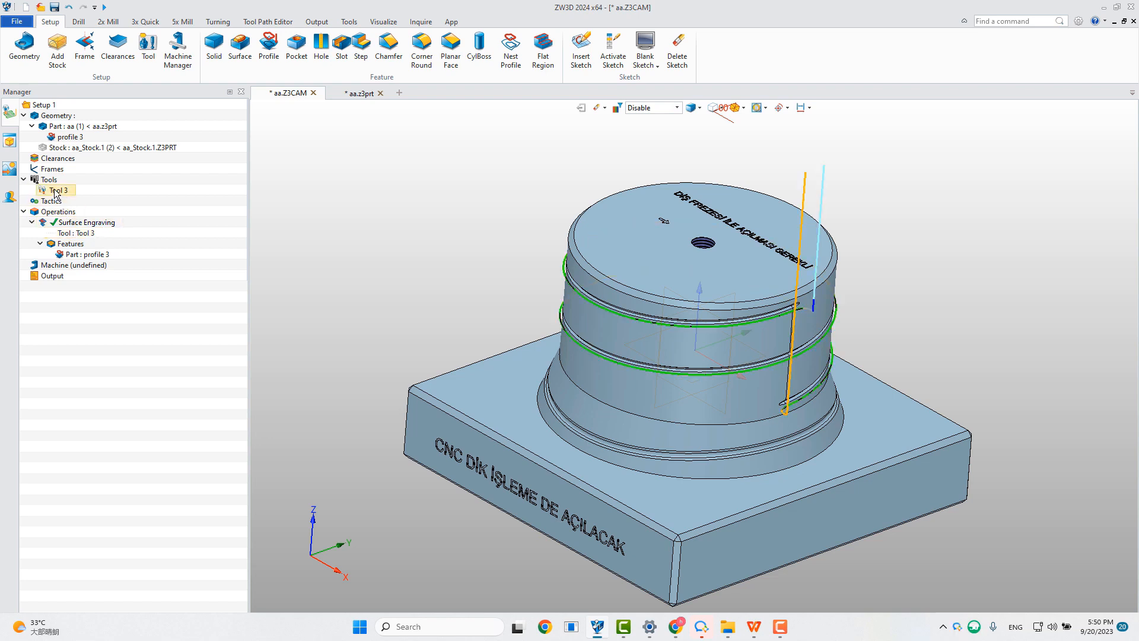
Create a tool of type Mill with the User Define subtype
double_click(49, 179)
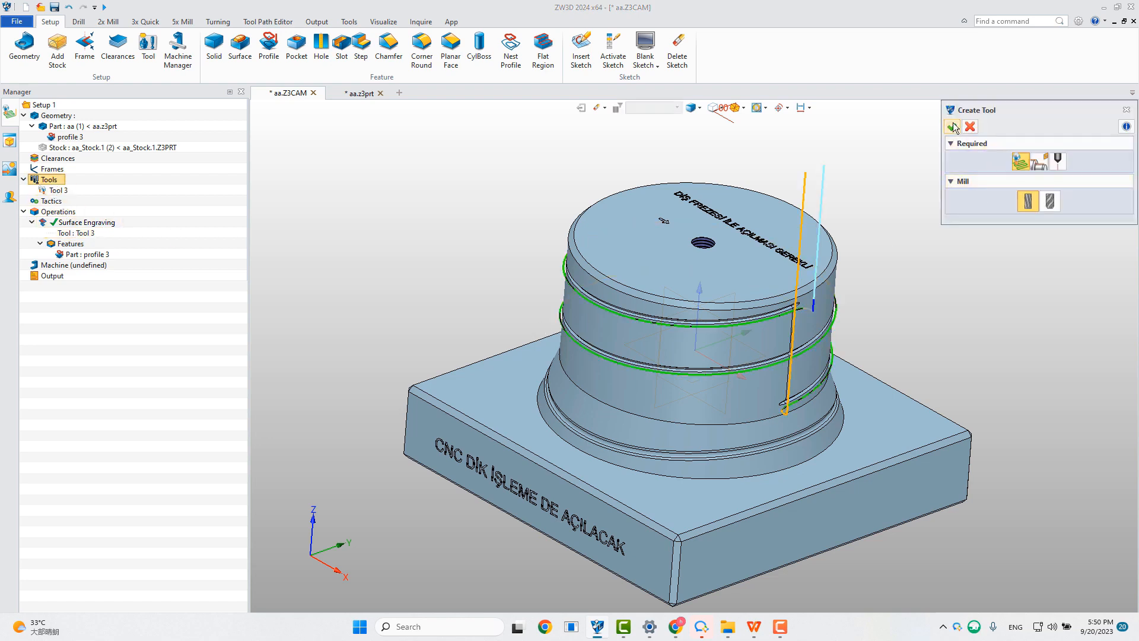
left_click(952, 126)
left_click(637, 246)
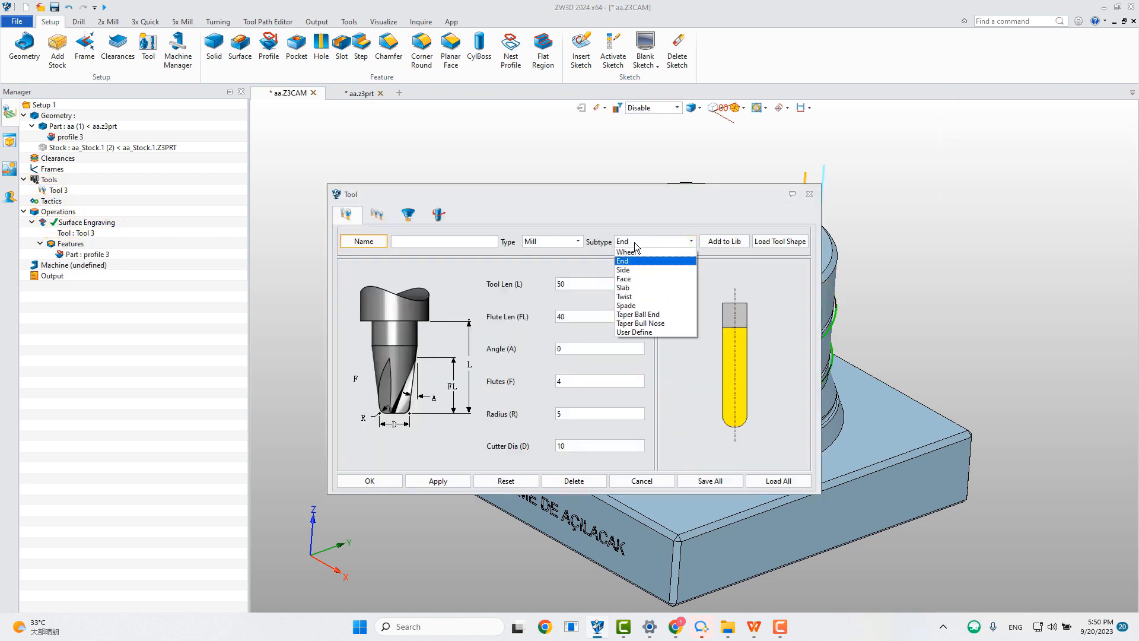
left_click(635, 336)
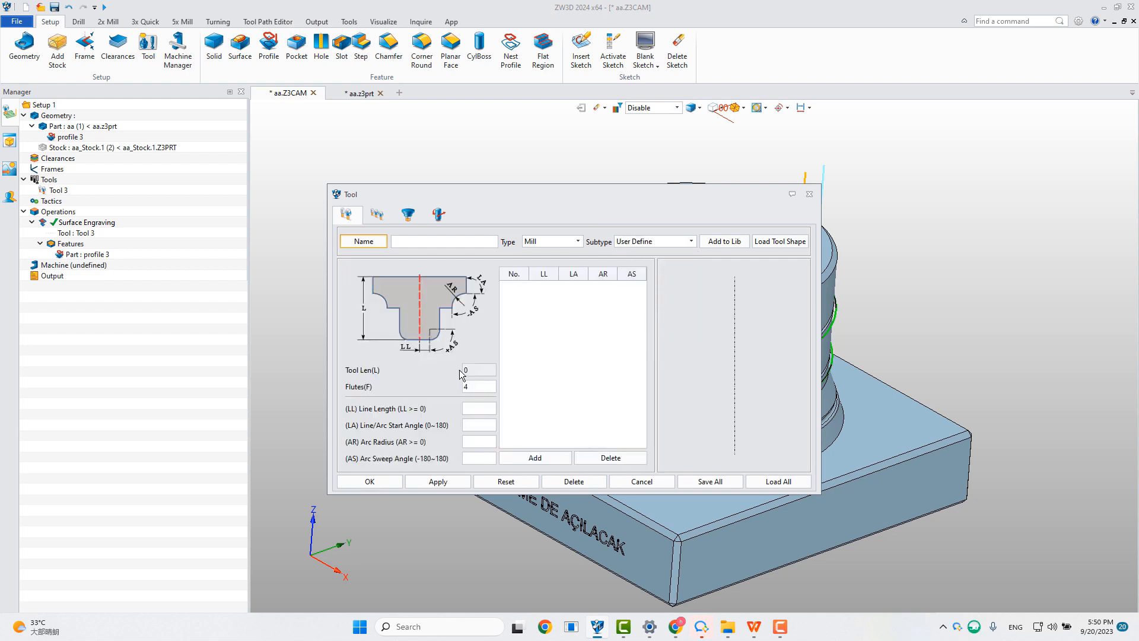
left_click_drag(546, 188, 569, 167)
Add the tool profile's first segment with line length 2.3 and start angle 30
left_click(509, 386)
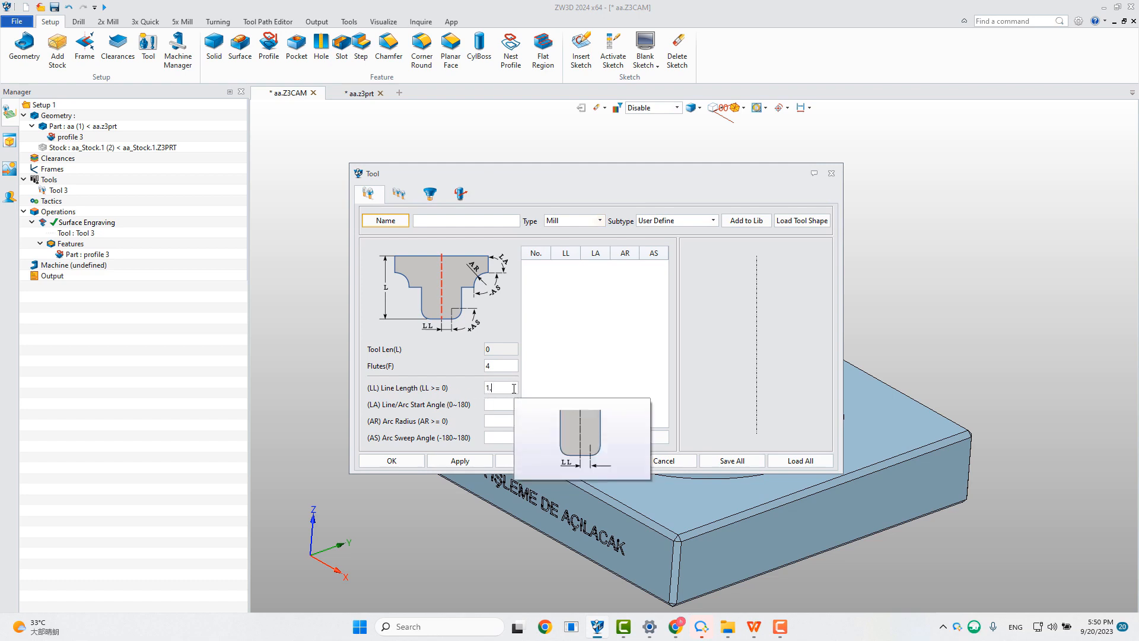
left_click_drag(496, 388, 470, 389)
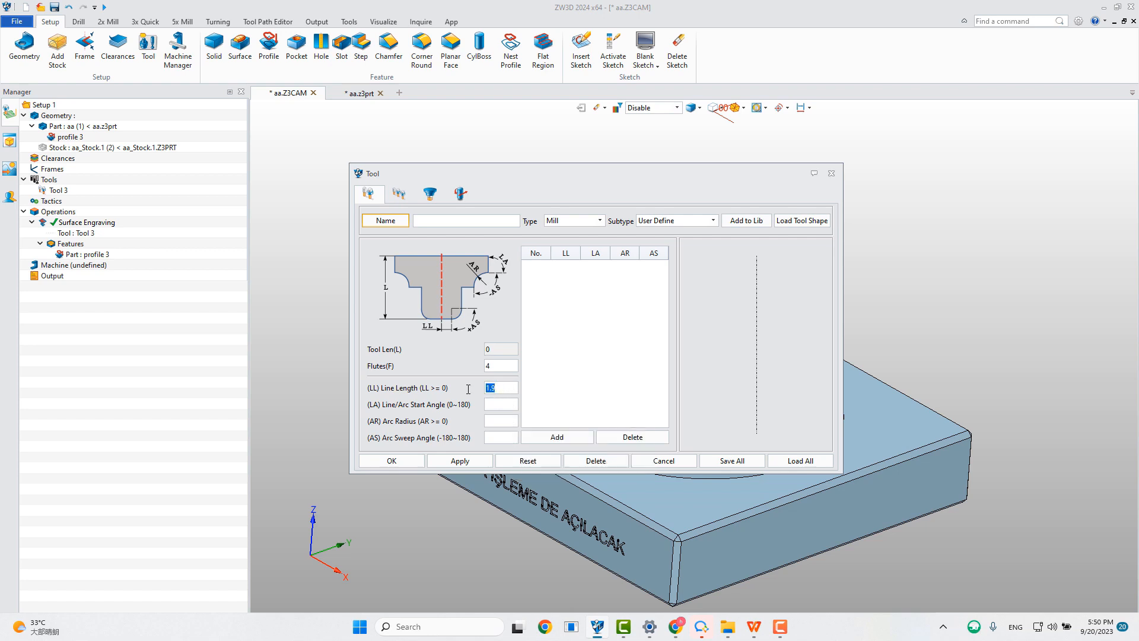
type("2.3")
key("Tab")
type("30")
left_click(553, 438)
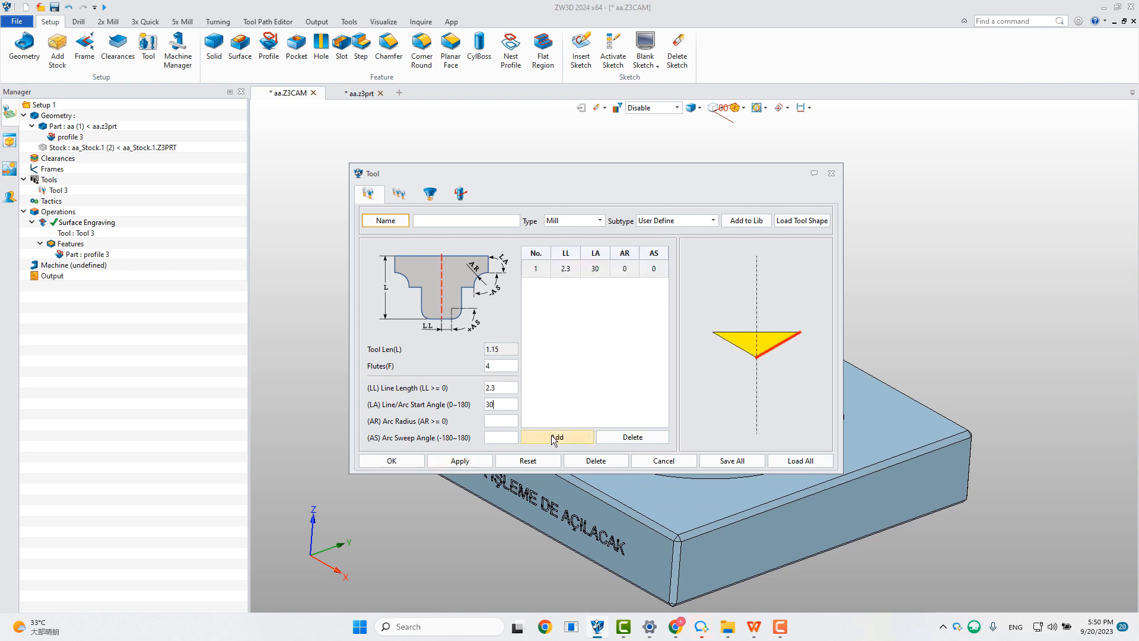
Add two more profile segments: line length 0.5 at angle 90, and line length 1.9 at angle 150
double_click(499, 389)
type("0.5")
left_click_drag(503, 404, 484, 406)
left_click(556, 437)
type("1")
key("Tab")
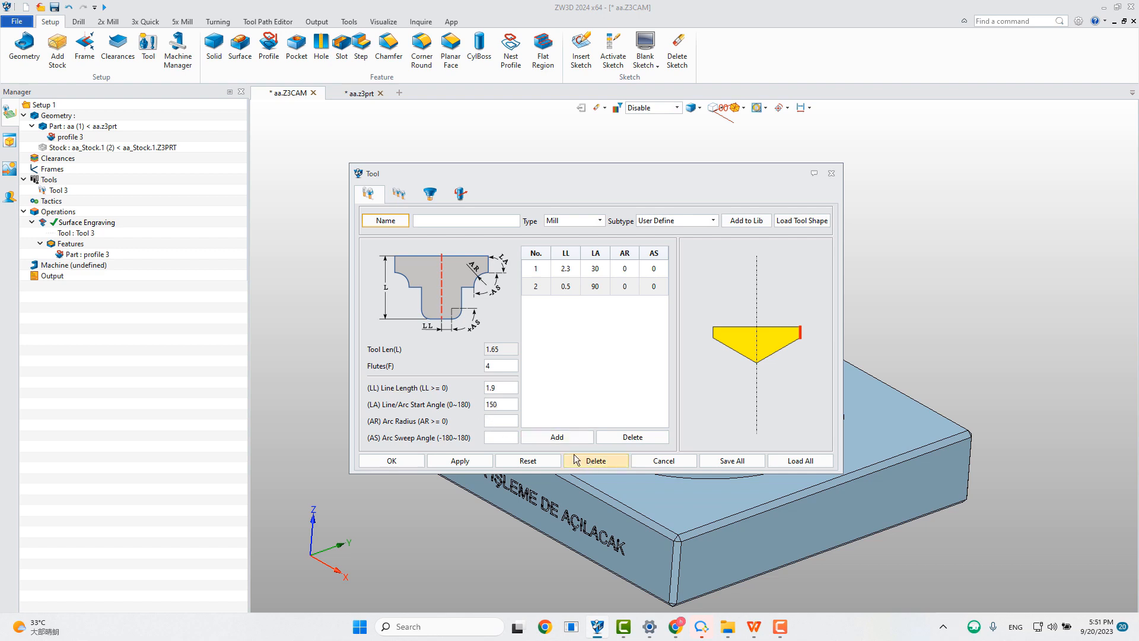
left_click(531, 437)
Add a shank segment with line length 10 at angle 90, and save the tool as CustomTool
type("10")
key("Tab")
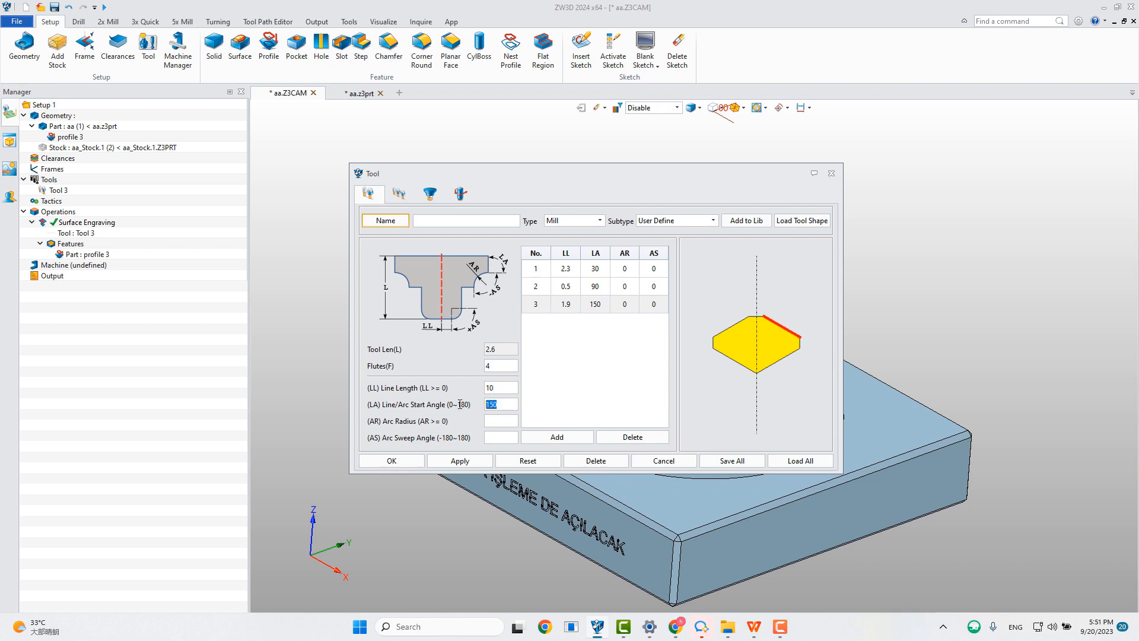
type("90")
left_click(555, 438)
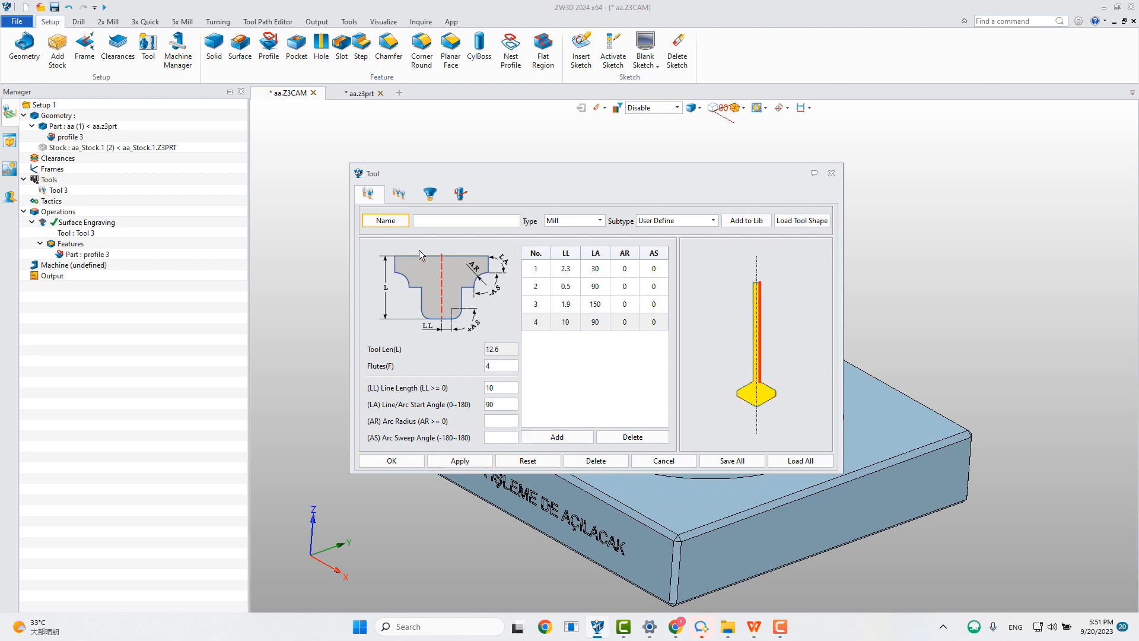
left_click(431, 220)
left_click(420, 465)
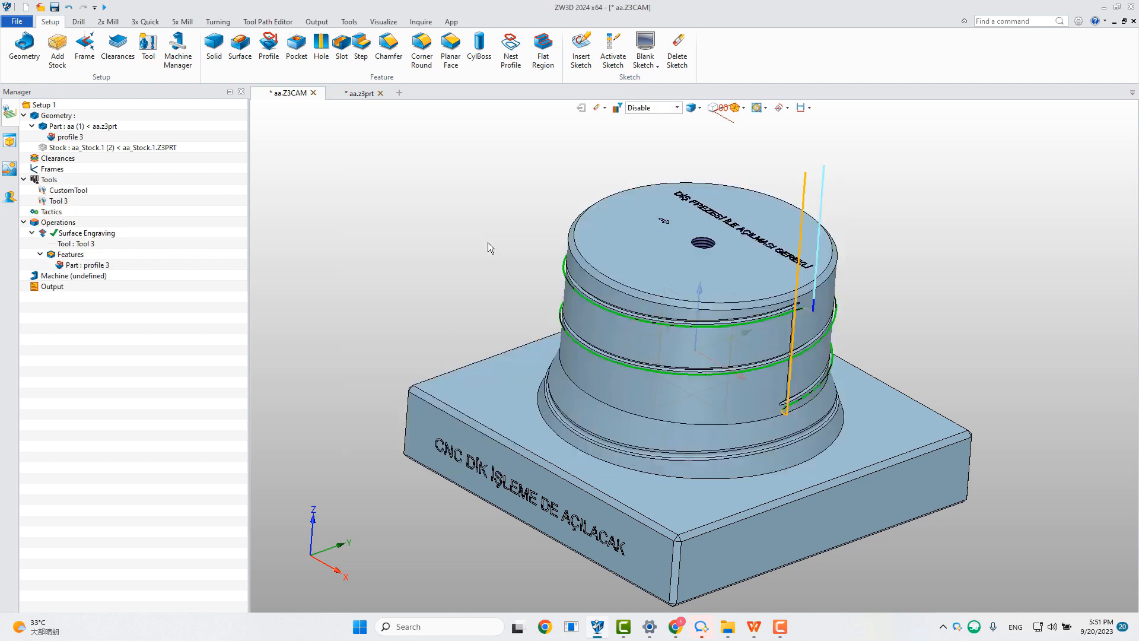
Replace Tool 3 with CustomTool in the Surface Engraving operation
right_click(76, 248)
left_click(115, 292)
left_click(88, 244)
right_click(98, 246)
left_click(126, 258)
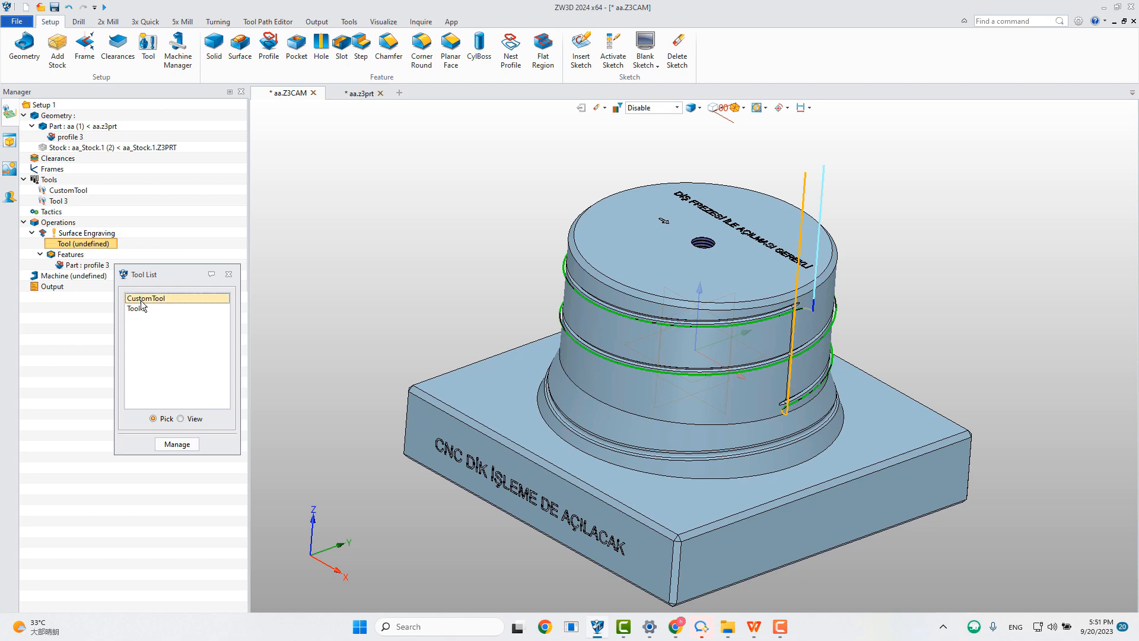
double_click(154, 298)
Recalculate the Surface Engraving toolpath with CustomTool
right_click(80, 234)
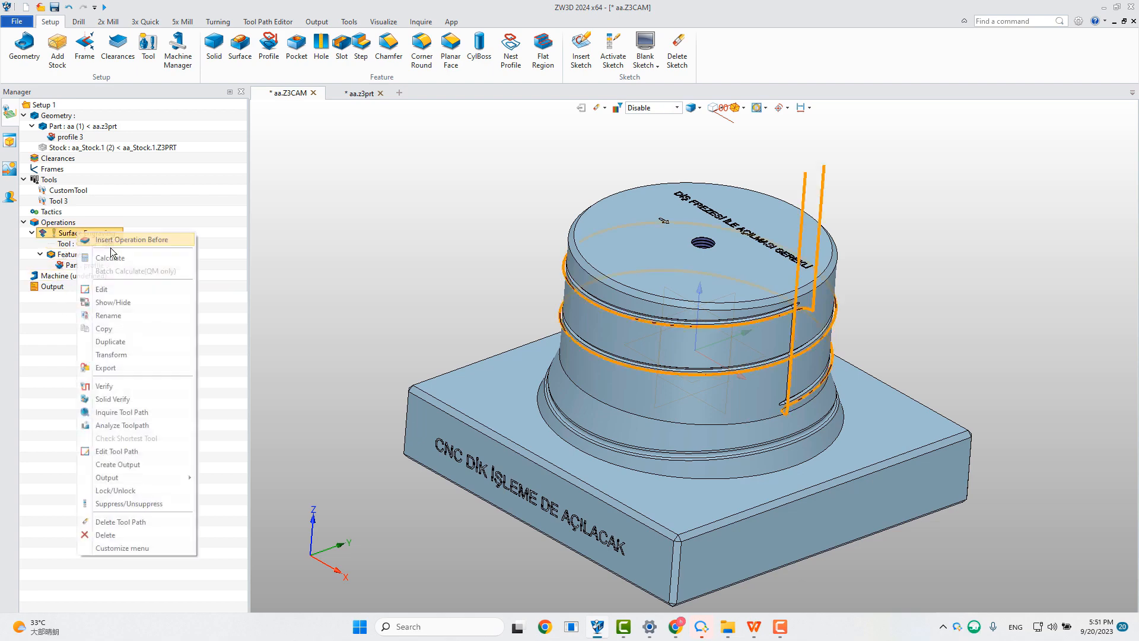
left_click(108, 258)
middle_click_drag(523, 371, 644, 350)
Verify the Surface Engraving toolpath with the tool placed at a point on the upper groove path, and close the verification
left_click(70, 234)
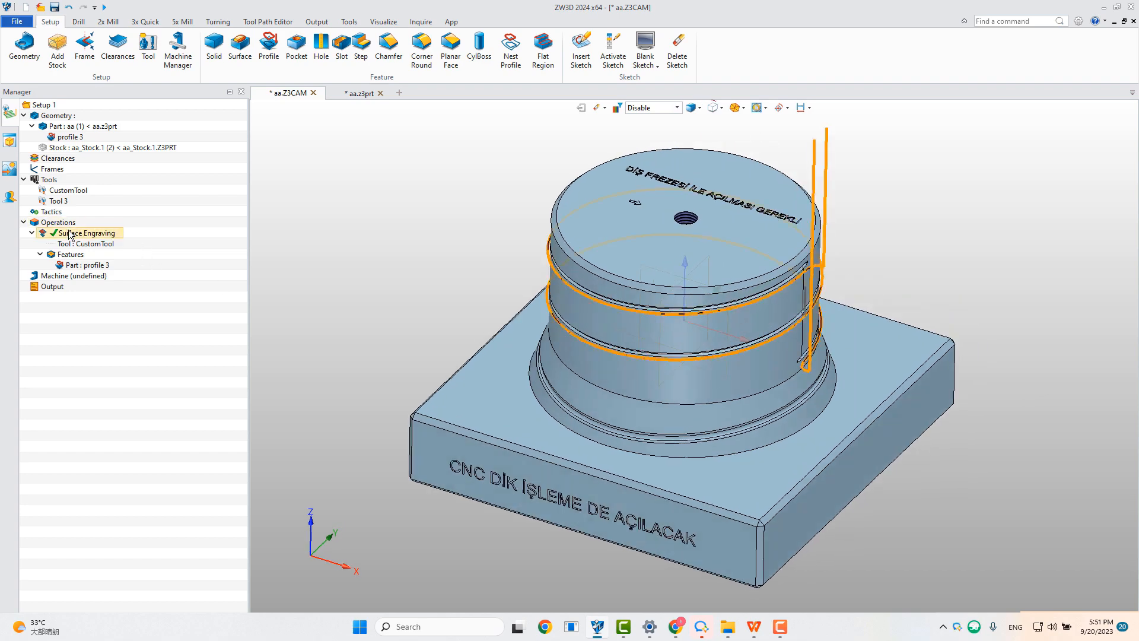
right_click(70, 234)
left_click(105, 391)
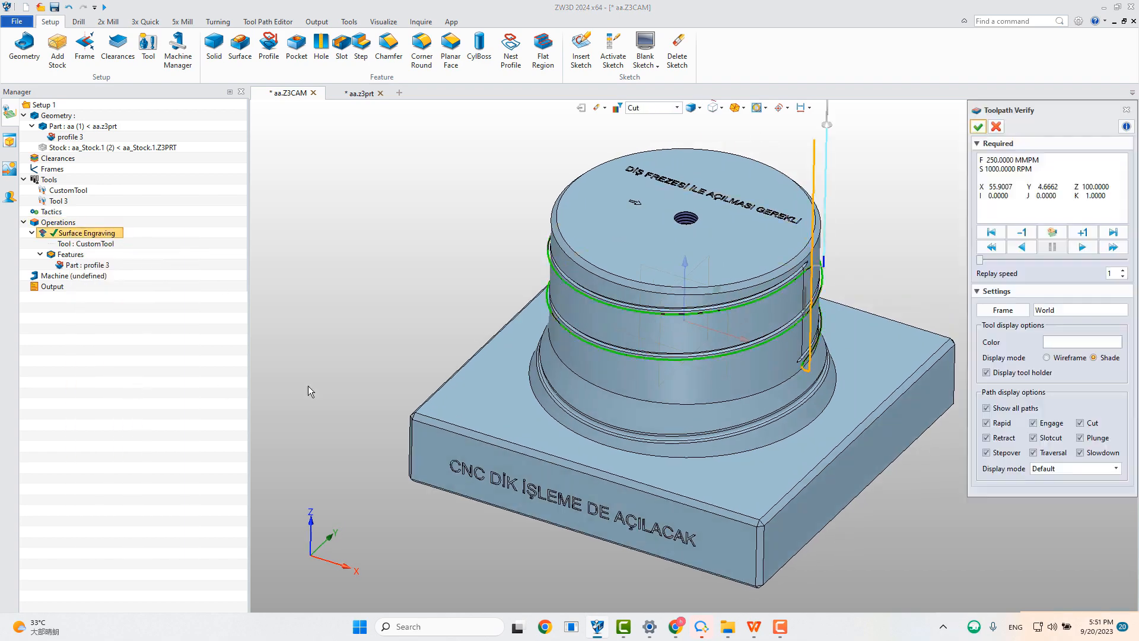
scroll(828, 305, "up", 5)
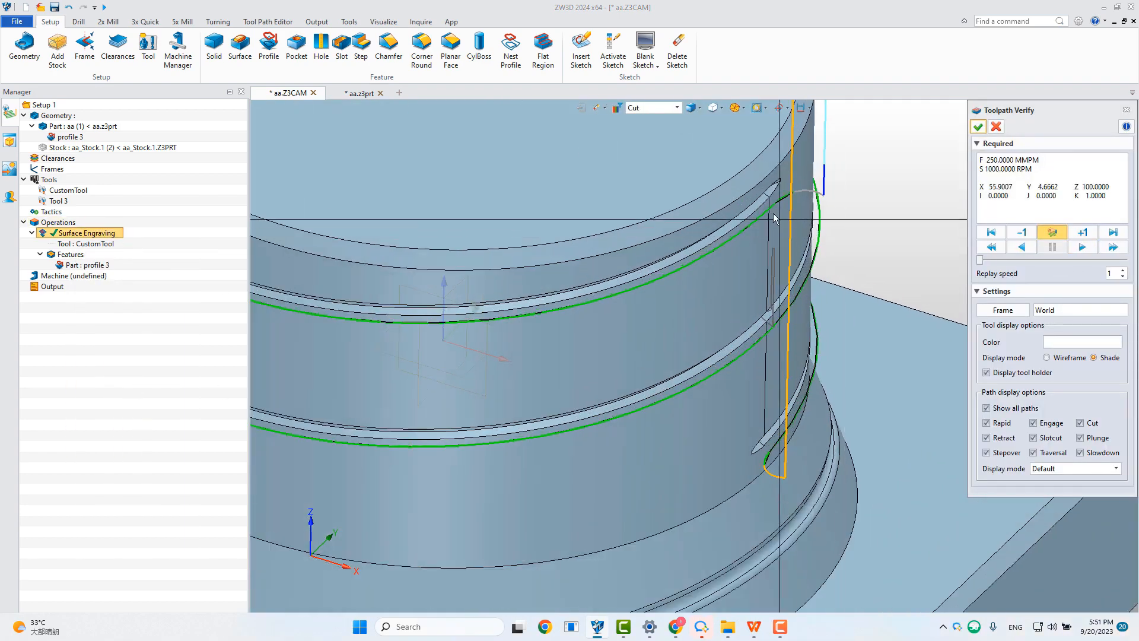
left_click(770, 207)
scroll(711, 301, "down", 2)
right_click_drag(721, 298, 736, 244)
scroll(748, 261, "up", 6)
left_click(984, 129)
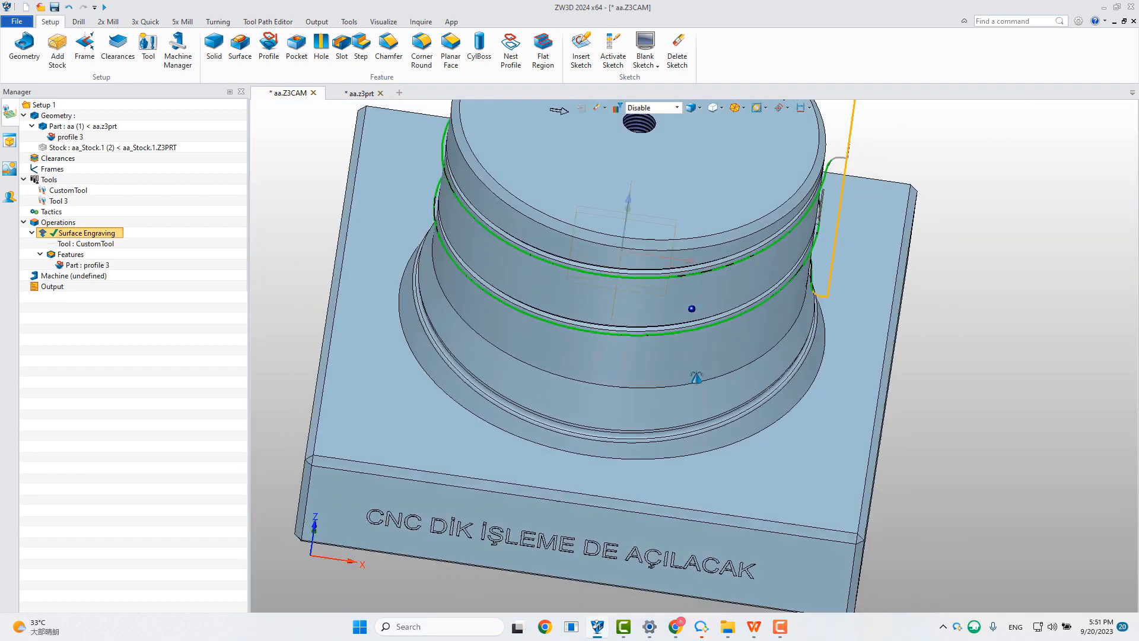
Run a solid verification of the Surface Engraving operation on the stock aa_Stock.1
right_click(93, 234)
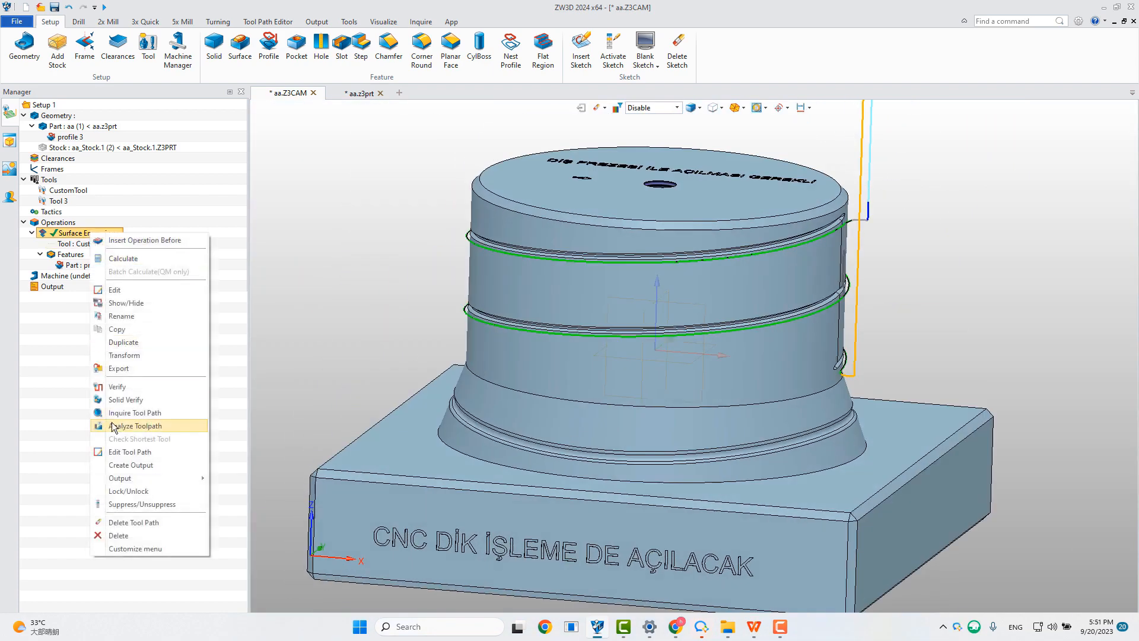
left_click(121, 402)
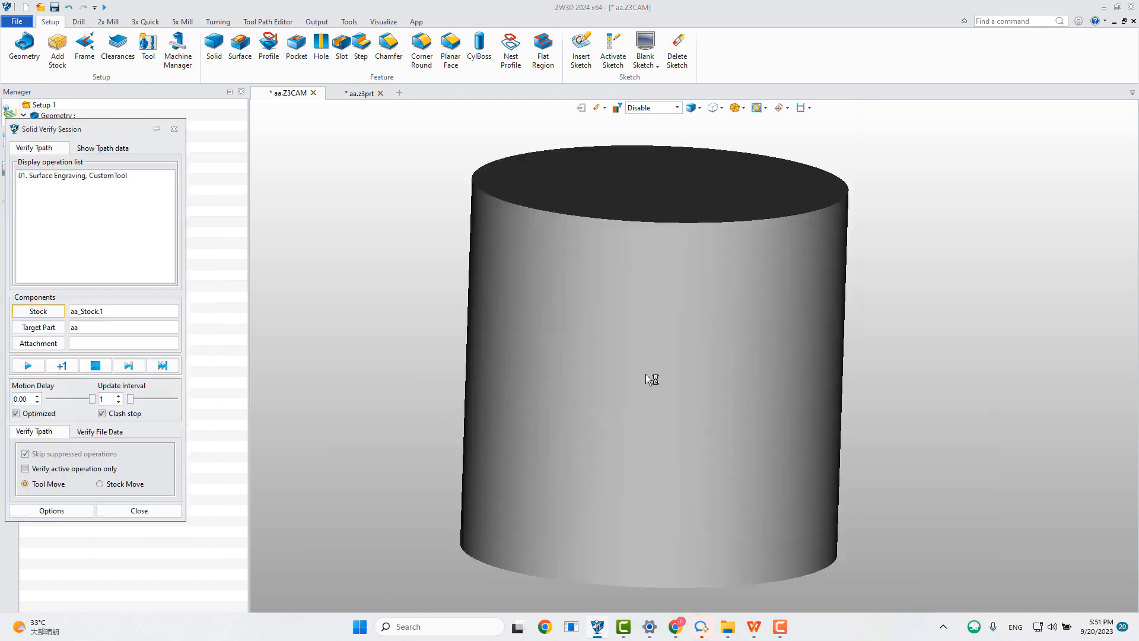
left_click(28, 366)
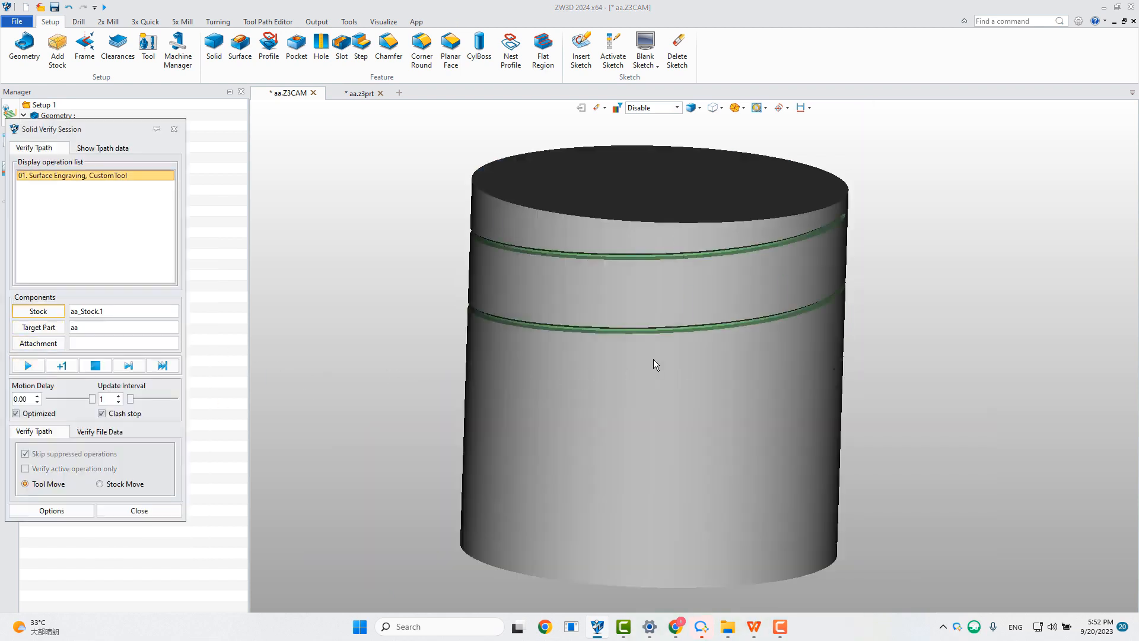
Examine the end of the engraved helical groove on the verified stock
scroll(806, 329, "up", 8)
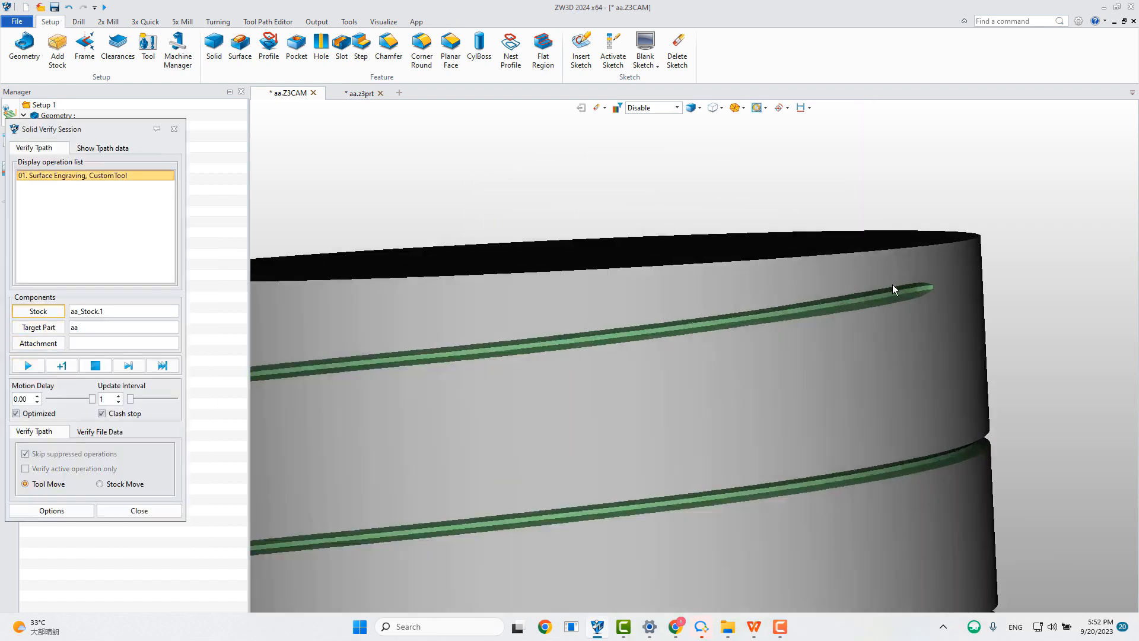
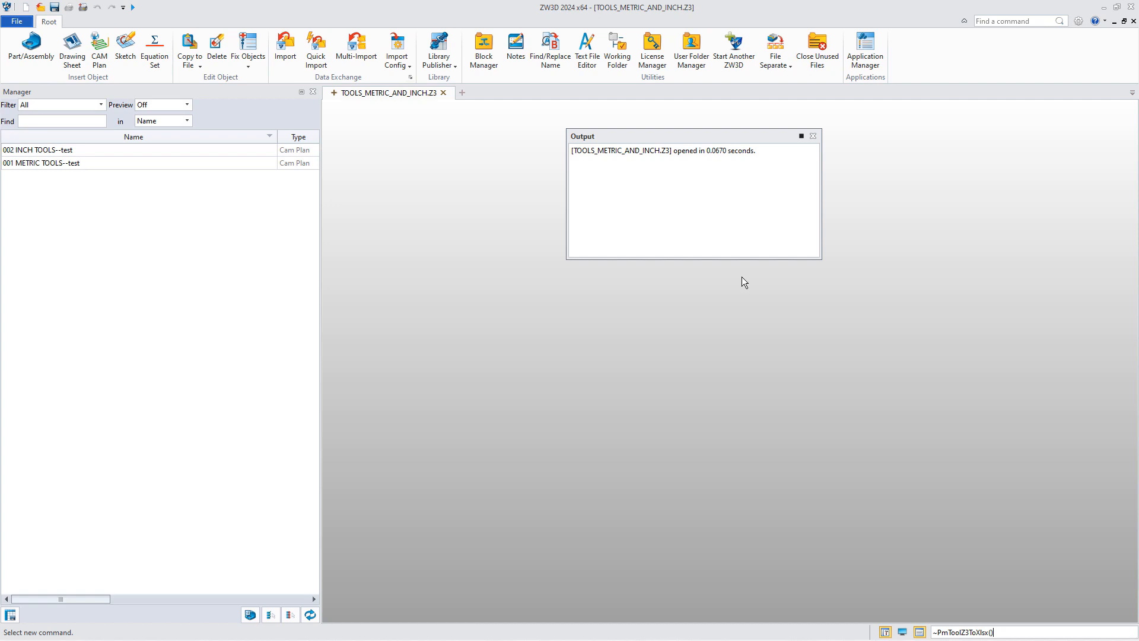
Run ~PmToolZ3ToXlsx() to export the tool libraries, and copy 001 METRIC TOOLS--test.xlsx and 002 INCH TOOLS--test.xlsx from the Model folder
key("Return")
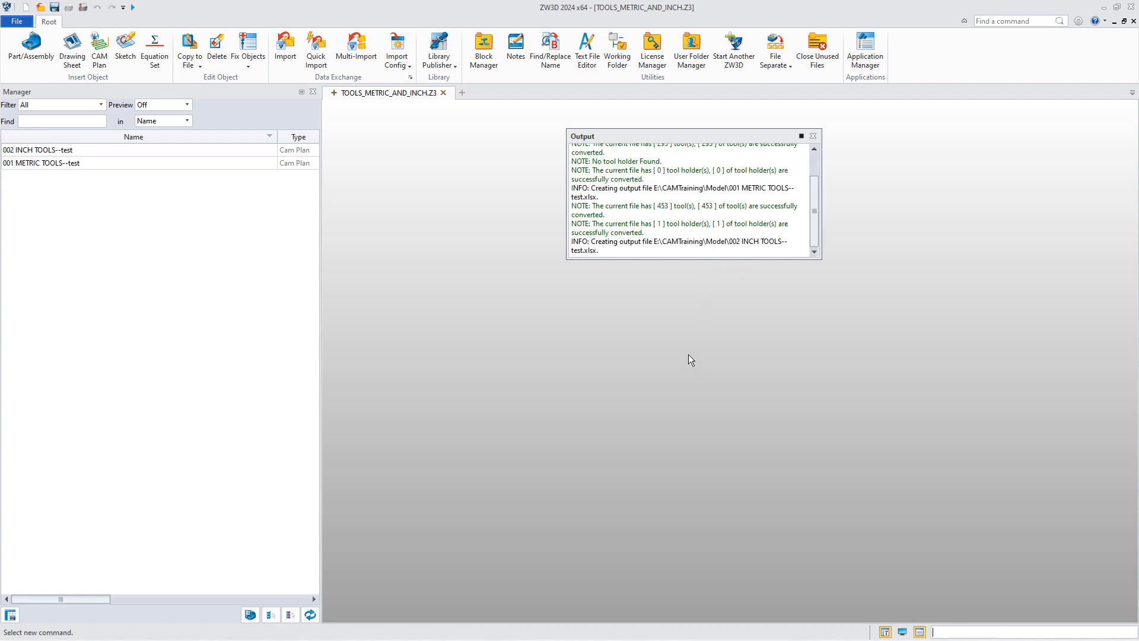
key("alt+Tab")
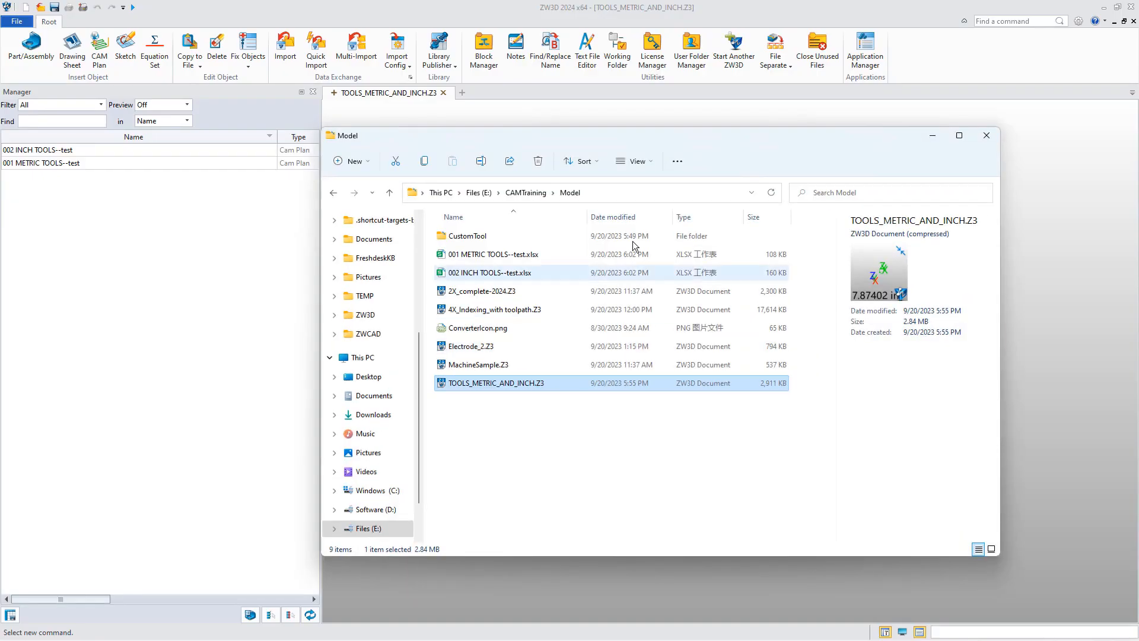
left_click(506, 256)
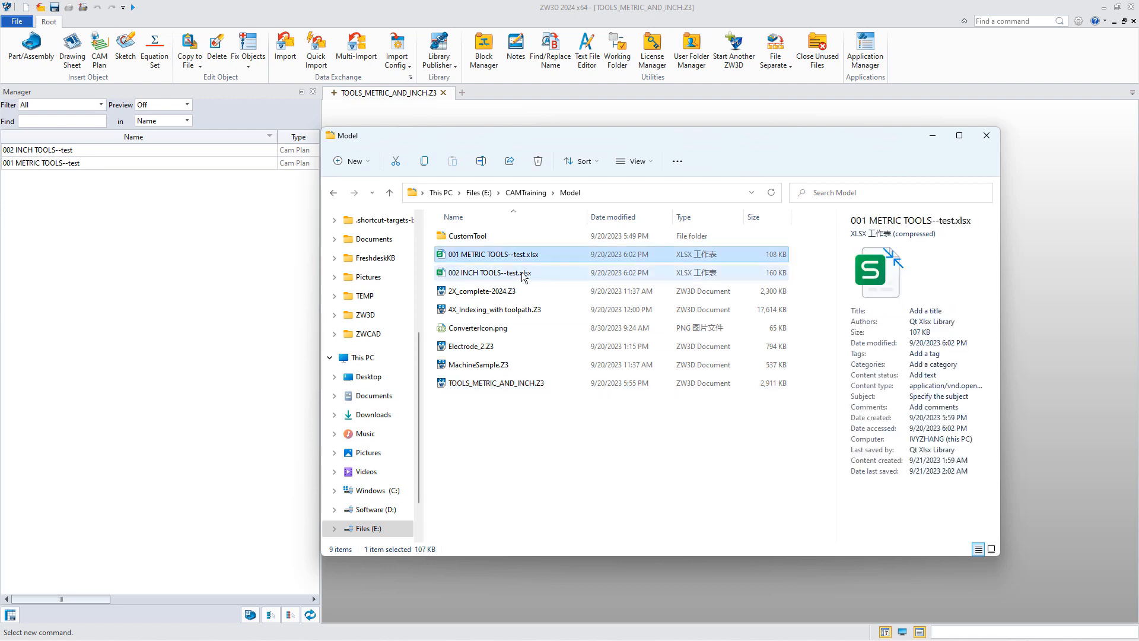
left_click(524, 274, "ctrl")
right_click(536, 274)
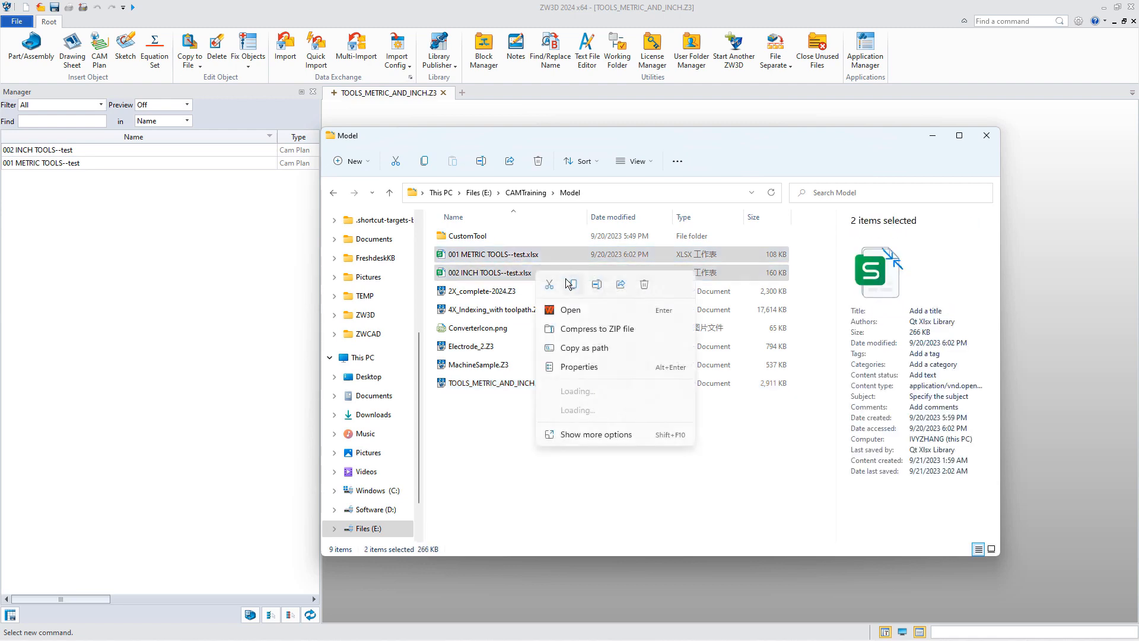
left_click(579, 284)
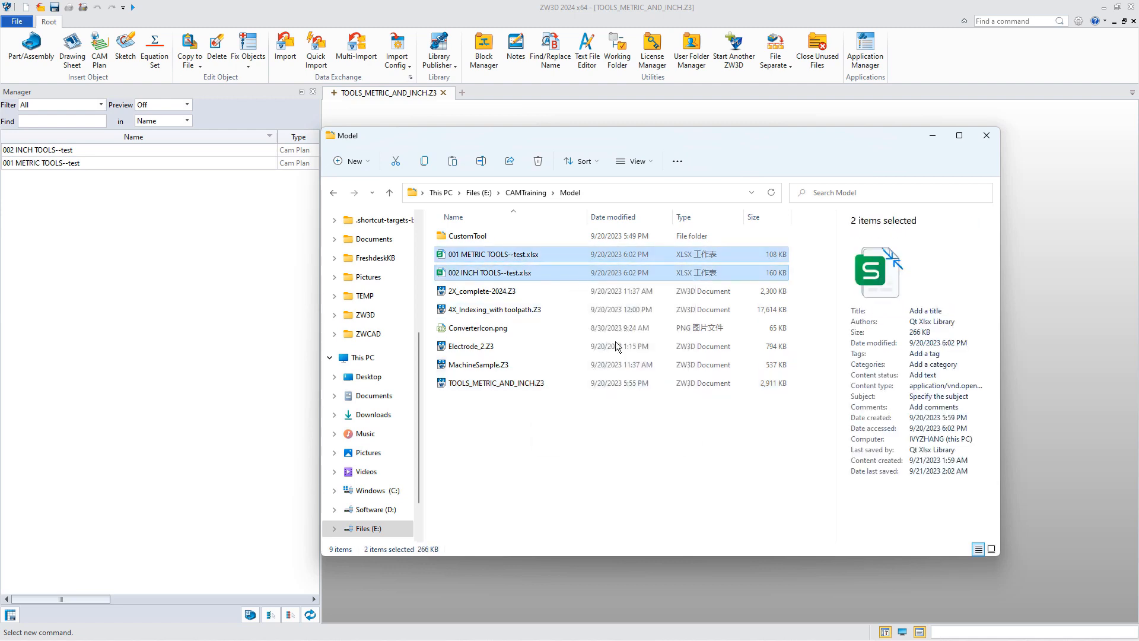
left_click(611, 194)
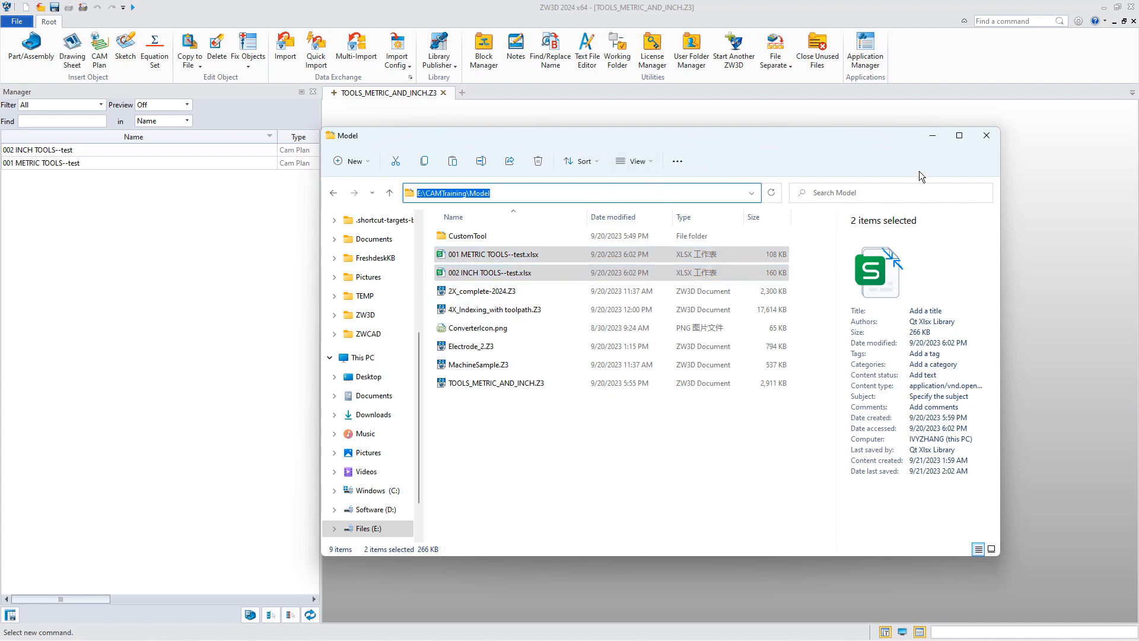
left_click(931, 138)
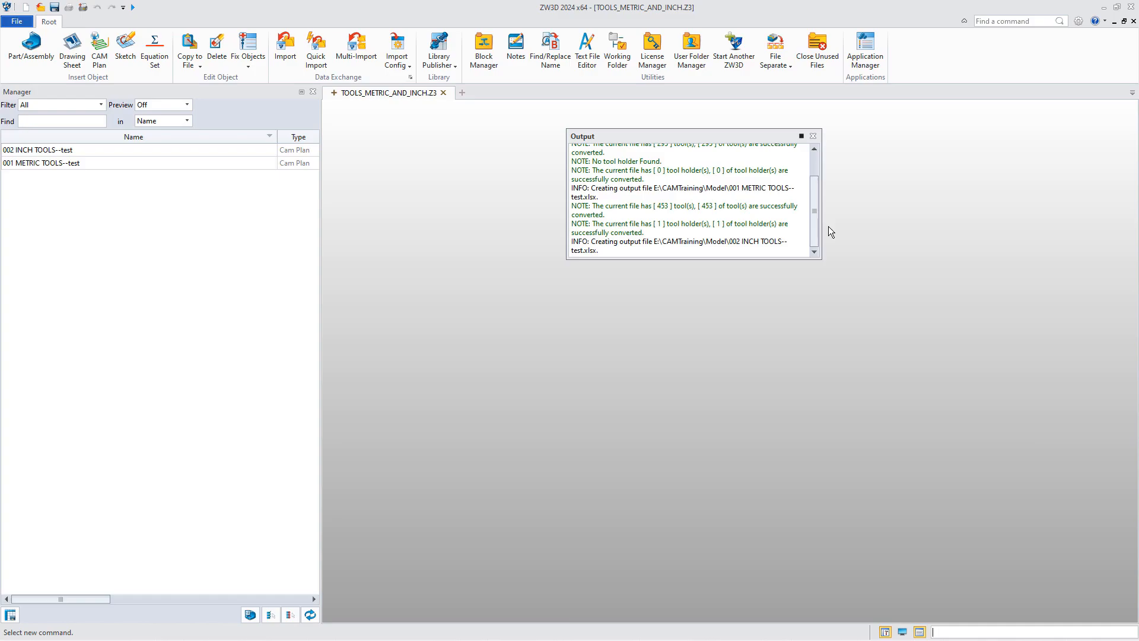
Paste the two exported tool spreadsheets into the ZW3D 2024 en_US resource folder, granting administrator permission for the copy
key("alt+Tab")
key("Tab")
key("Tab")
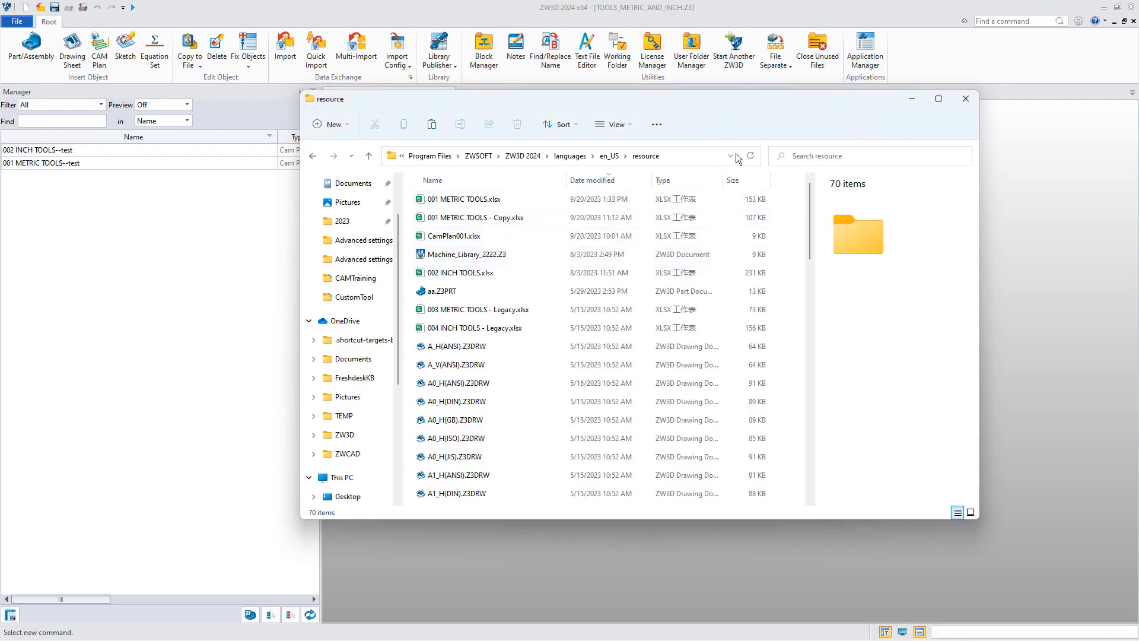
right_click(532, 295)
left_click(540, 289)
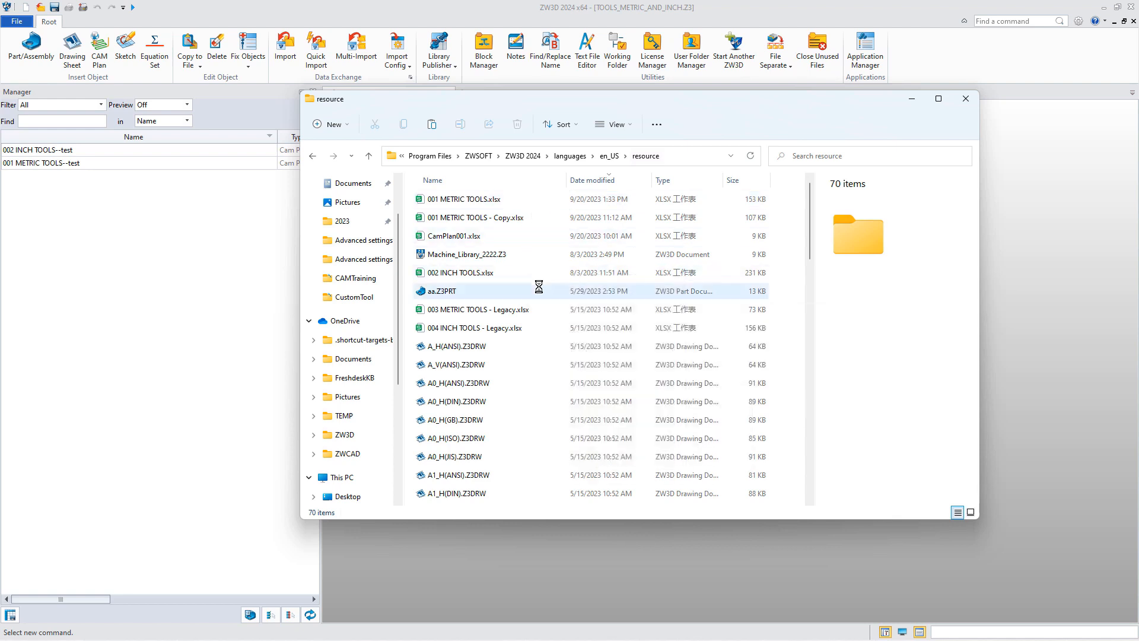
left_click(540, 272)
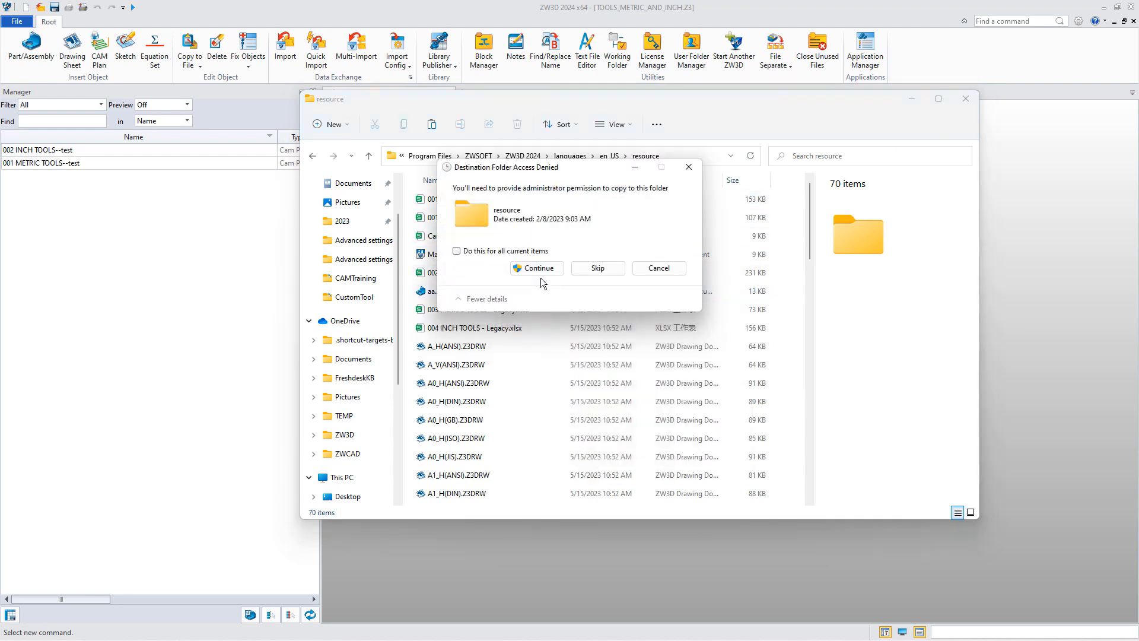
left_click(540, 270)
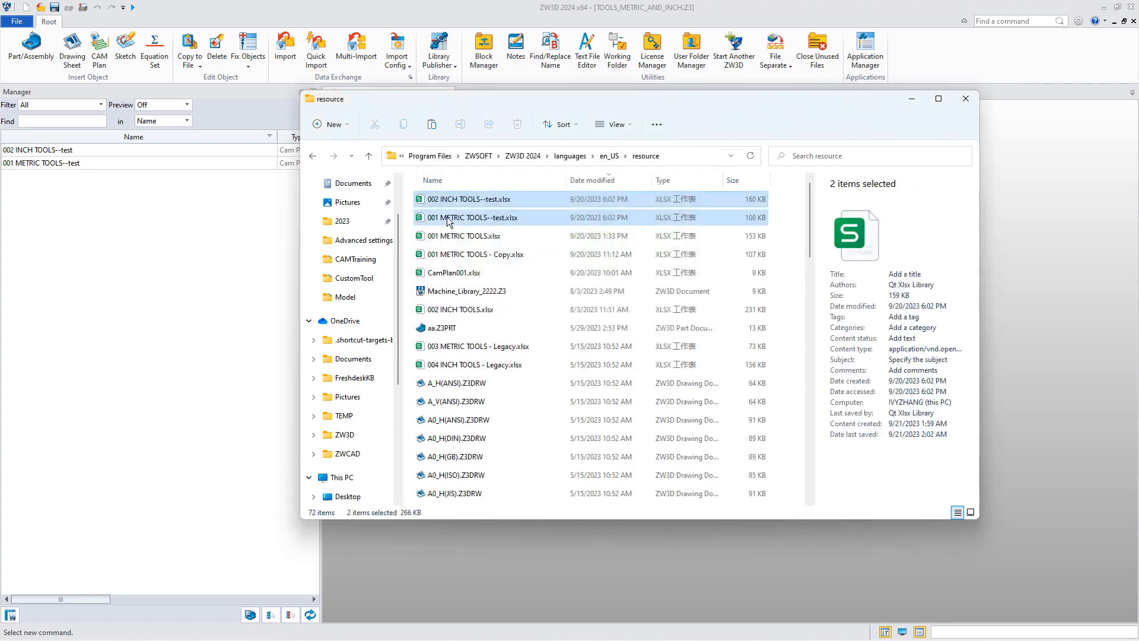
left_click(912, 98)
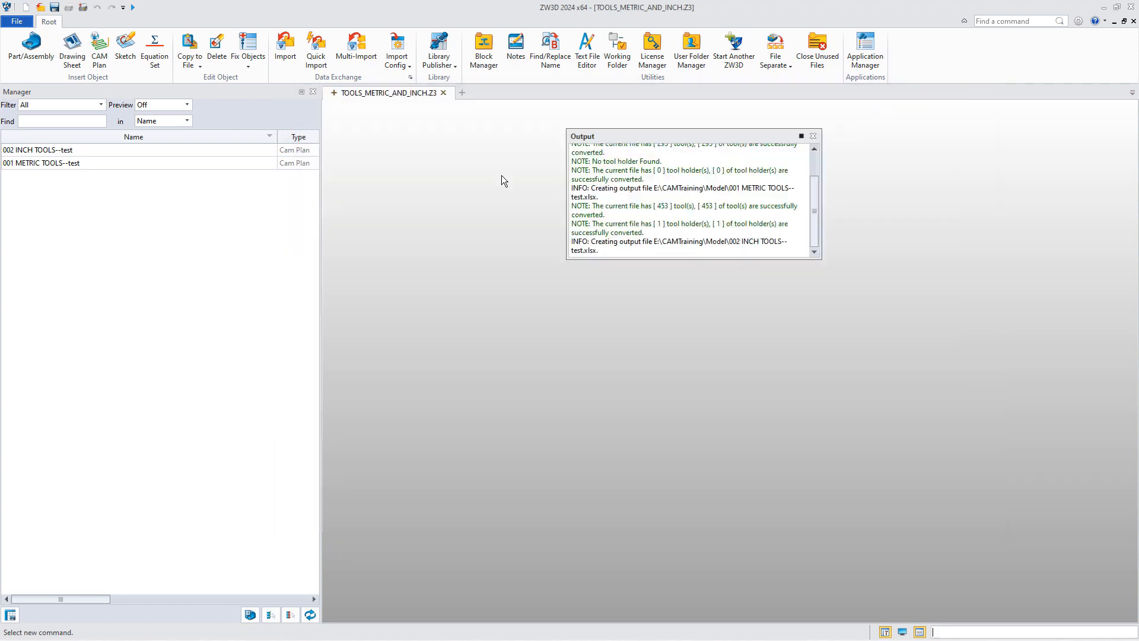
Open the 001 METRIC TOOLS--test CAM plan and start inserting a new tool, looking through its holder and shape definition pages
double_click(194, 163)
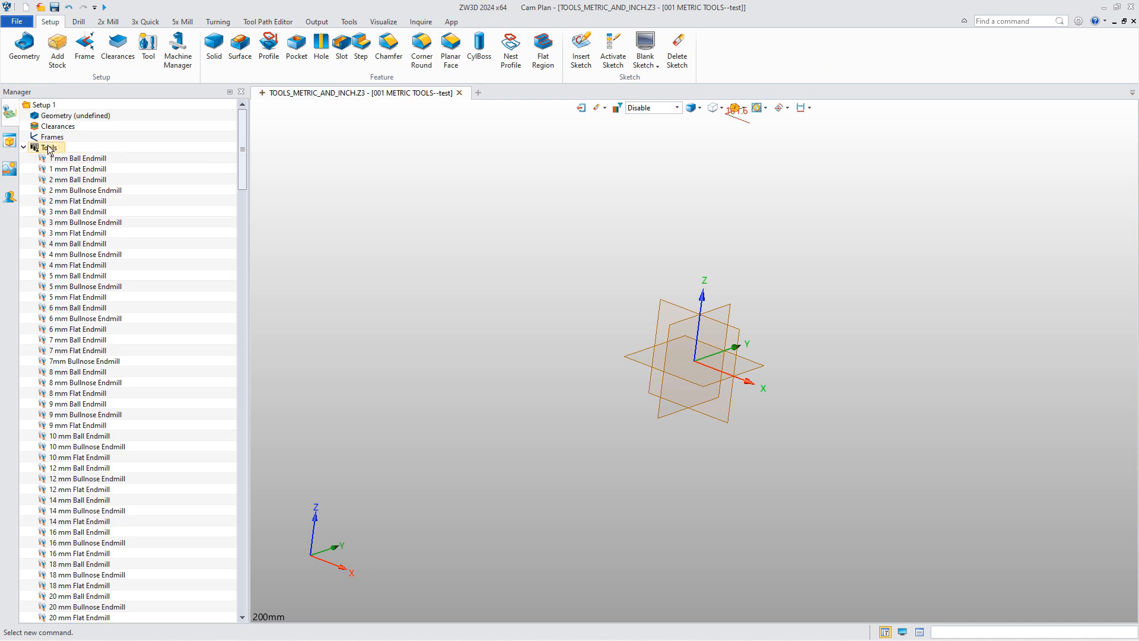
right_click(54, 152)
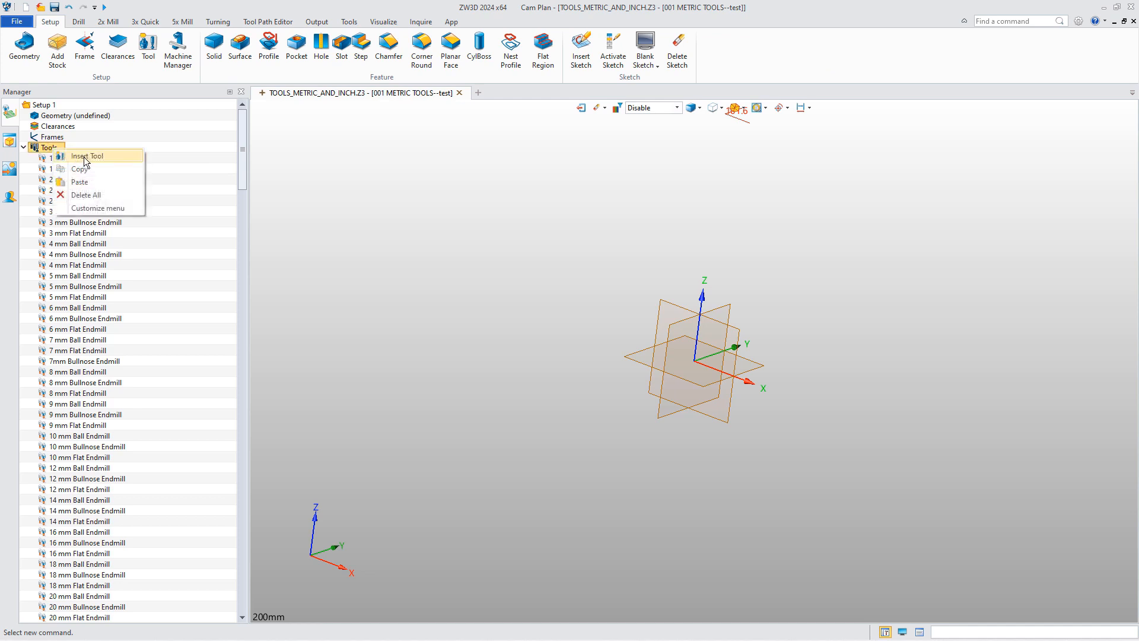
left_click(86, 156)
left_click(953, 127)
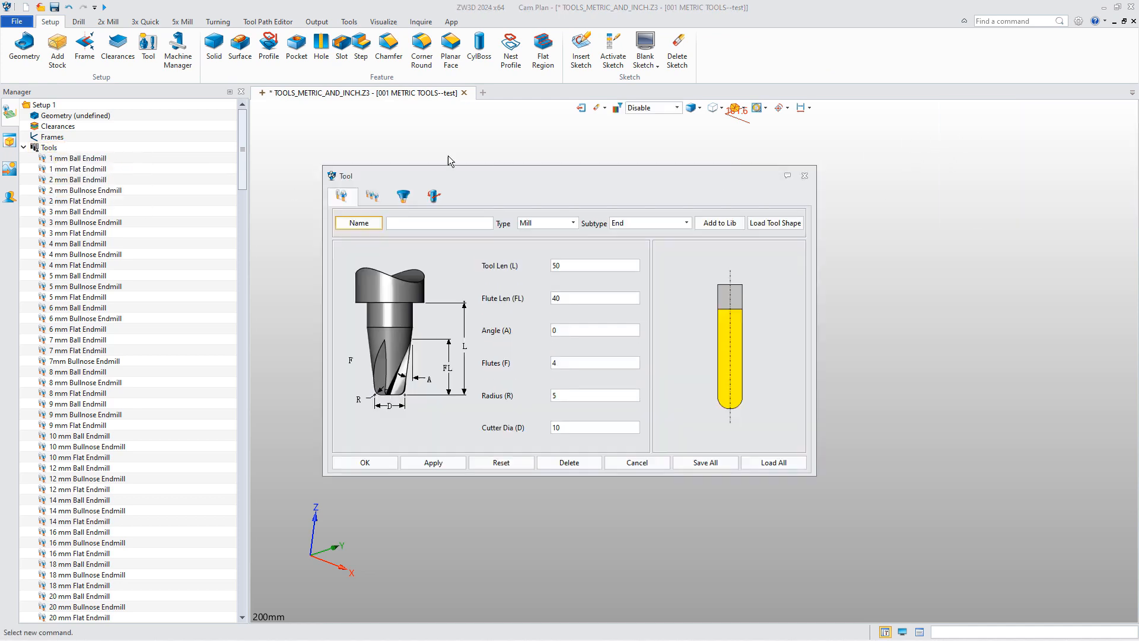
left_click(403, 197)
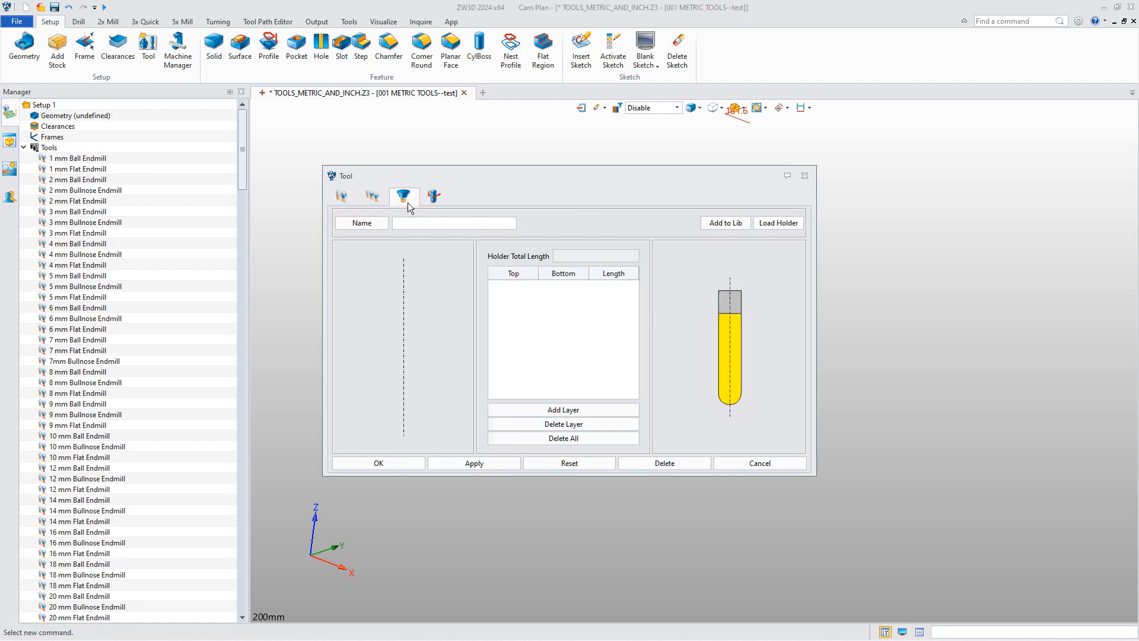
left_click(374, 199)
left_click(341, 196)
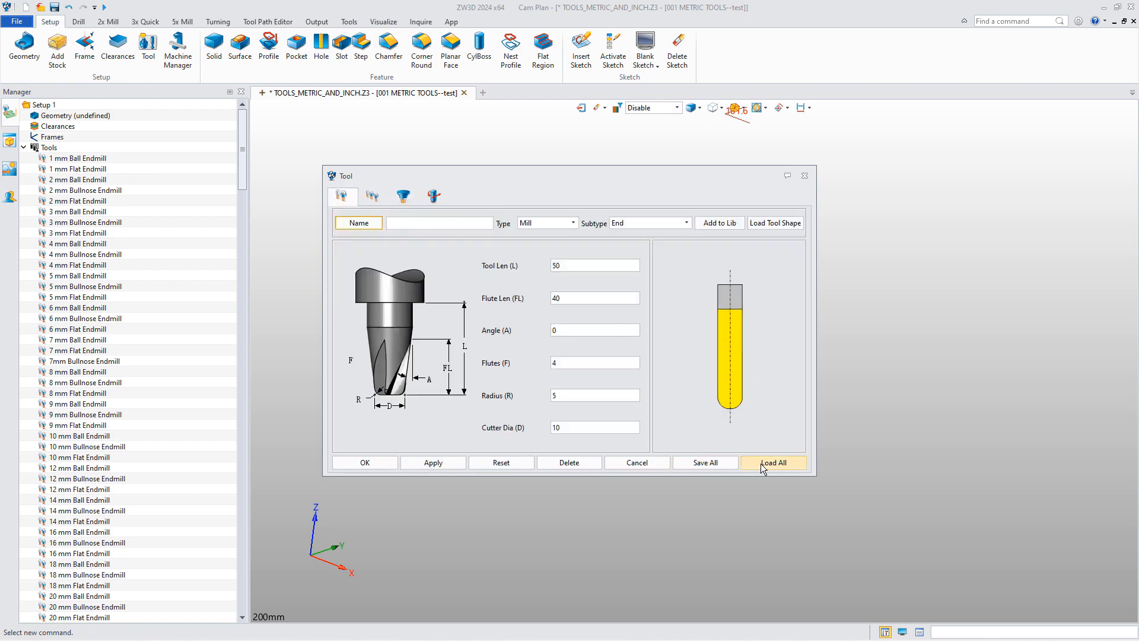
Load 001 METRIC TOOLS--test.xlsx as the tool library and browse its T-Slot, Corner Round, ThreadMill, Ream and Drill tools
left_click(774, 462)
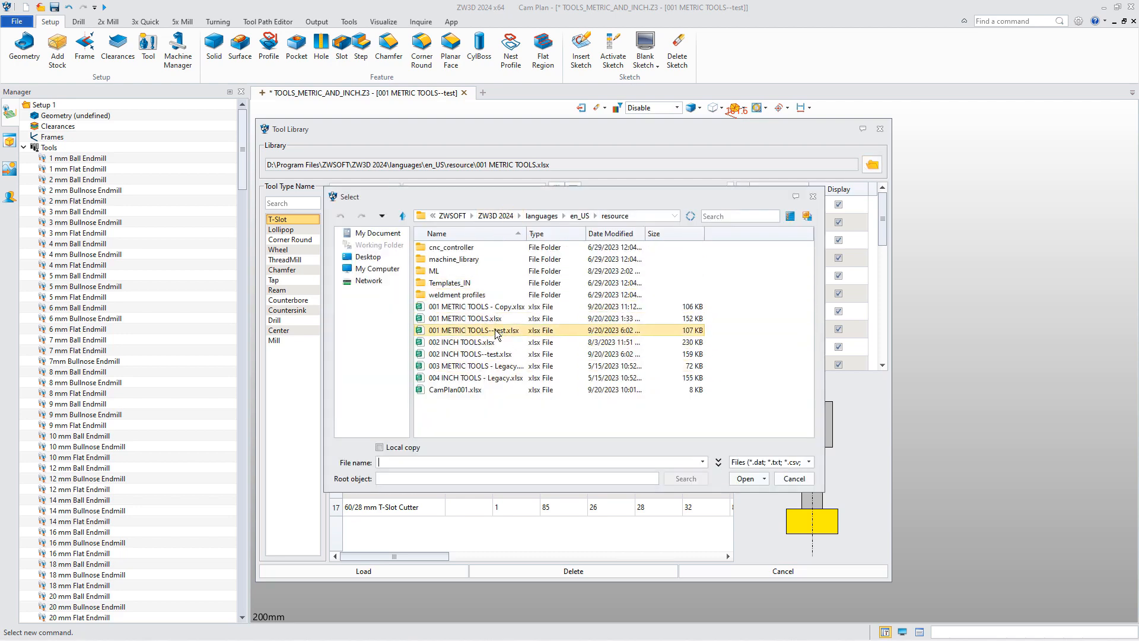
double_click(501, 333)
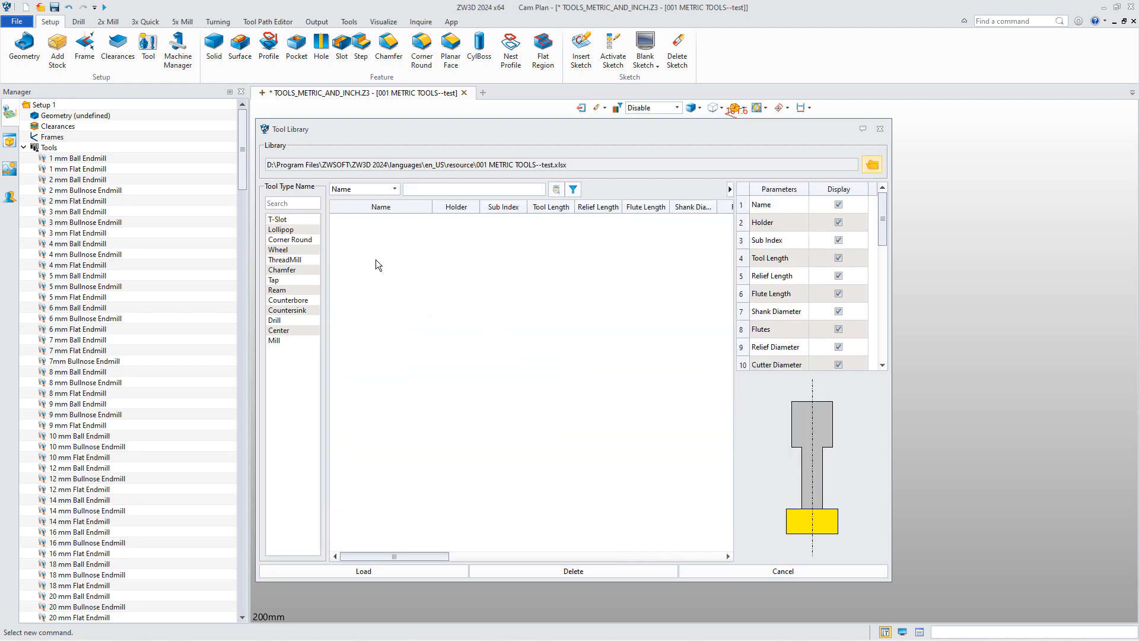
left_click(279, 220)
left_click(280, 240)
left_click(278, 259)
left_click(277, 290)
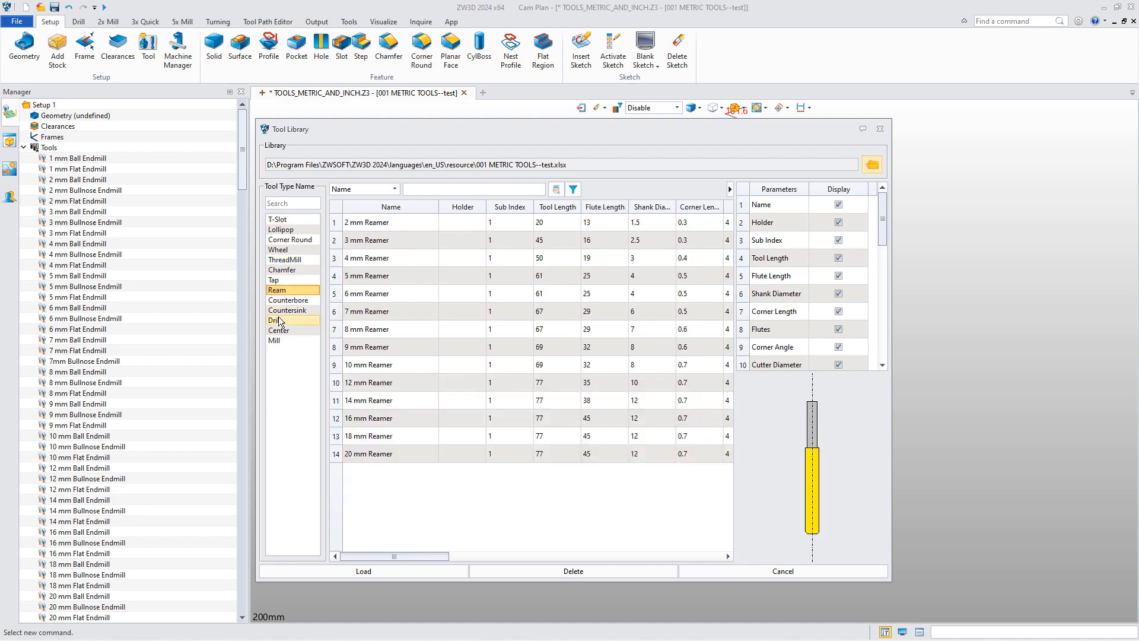
left_click(275, 321)
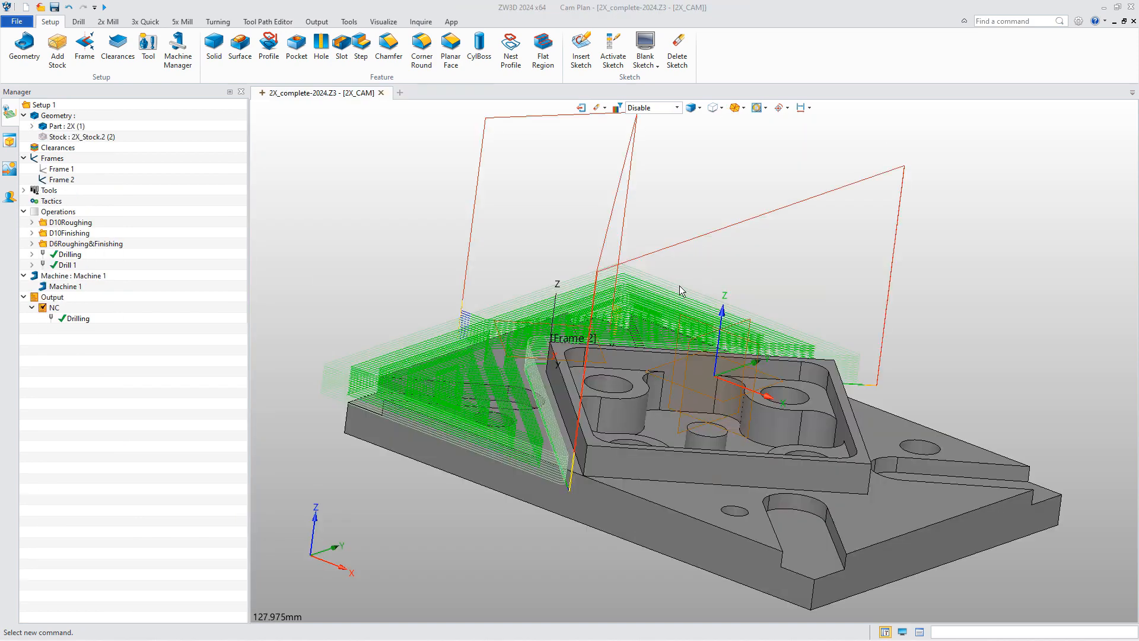
Open the operation spreadsheet of the 2X_CAM plan and configure its items to exclude Tool Min Length and include Step Type
right_click(60, 215)
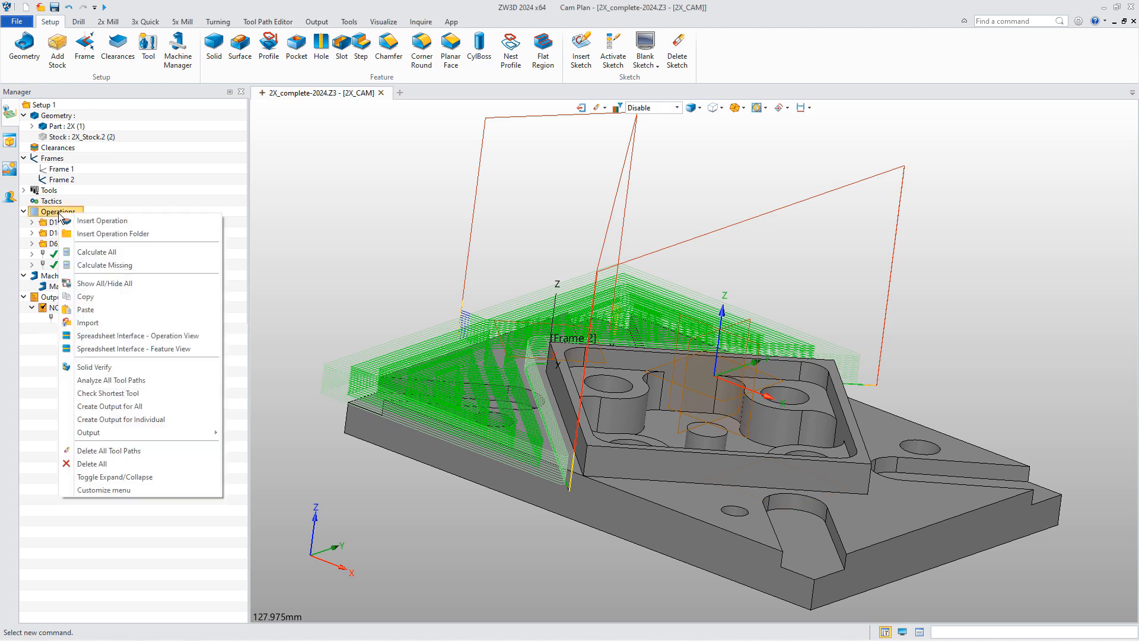
left_click(165, 335)
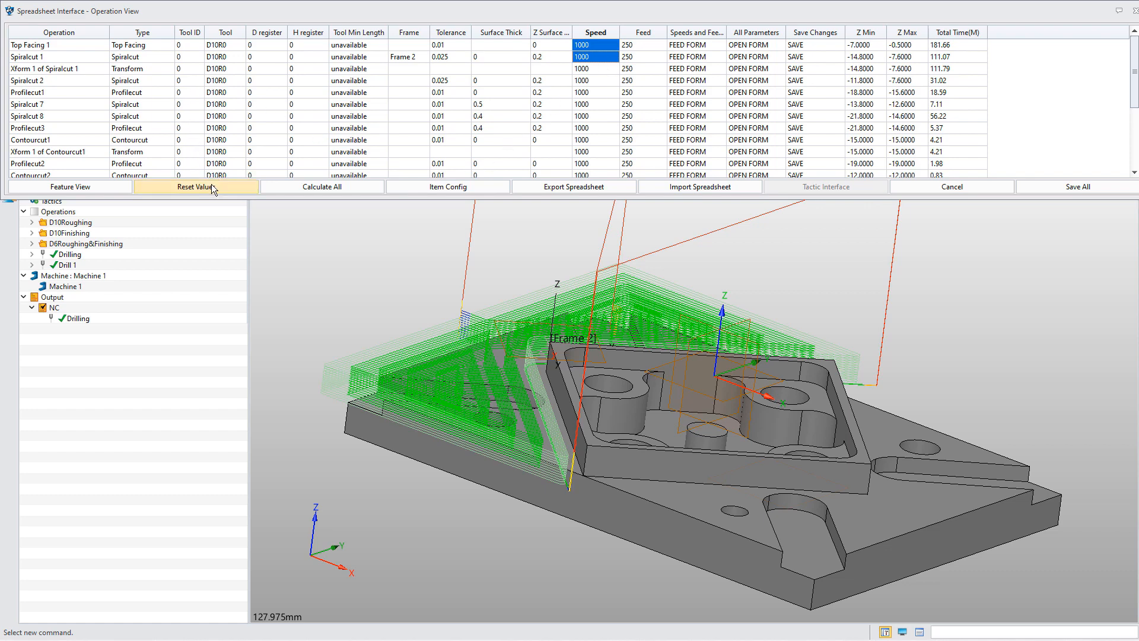
left_click(432, 187)
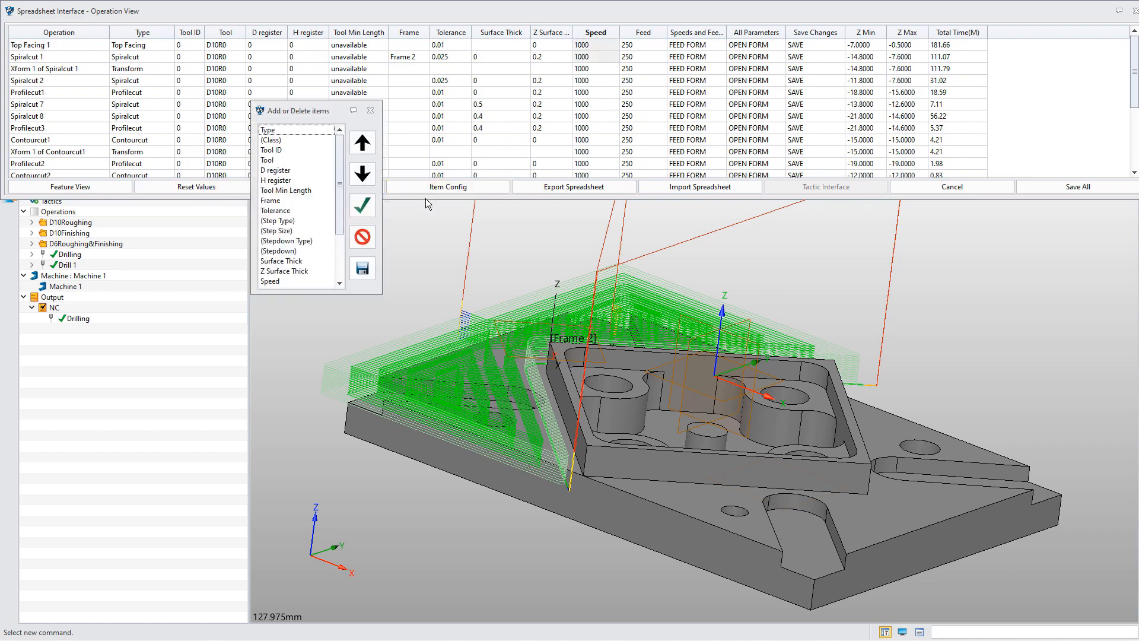
left_click(284, 140)
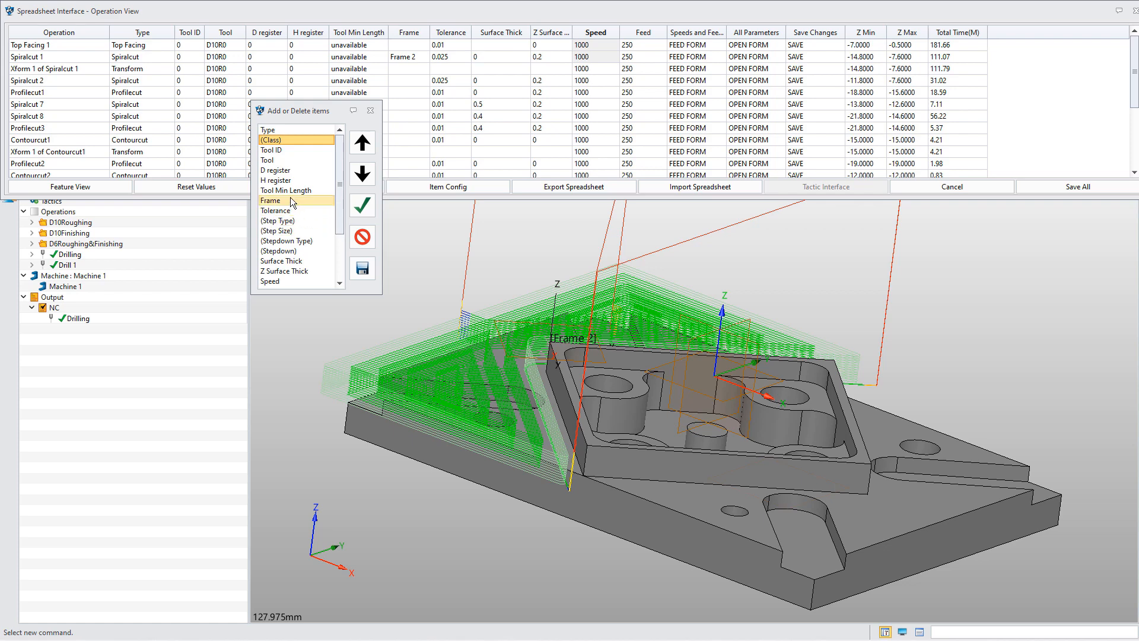
left_click(295, 191)
left_click(362, 237)
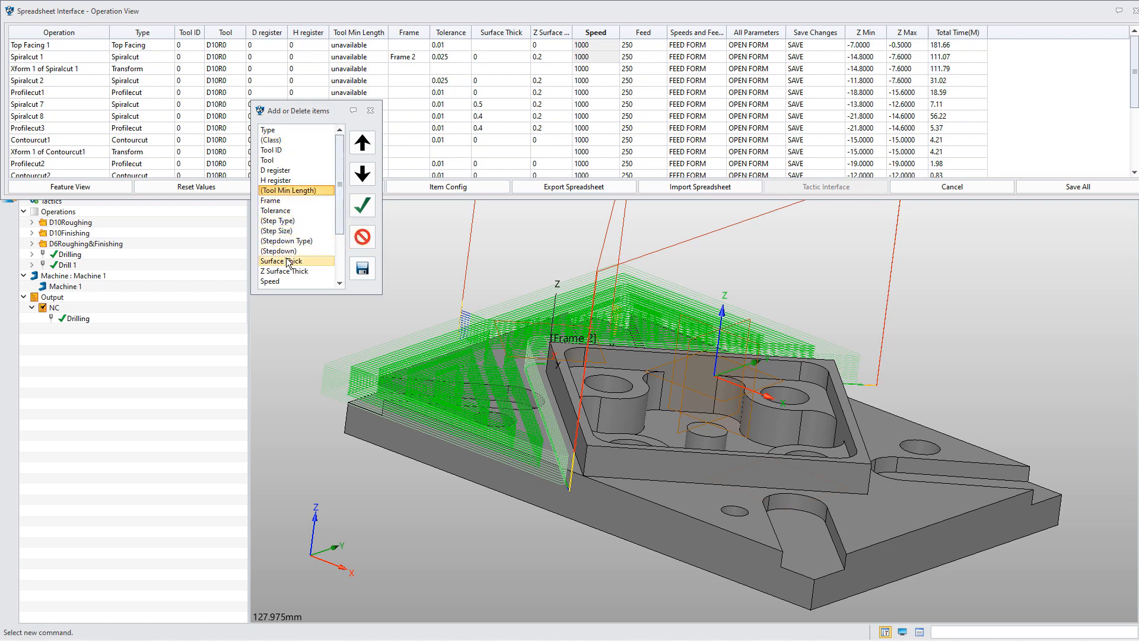
left_click(291, 221)
left_click(363, 238)
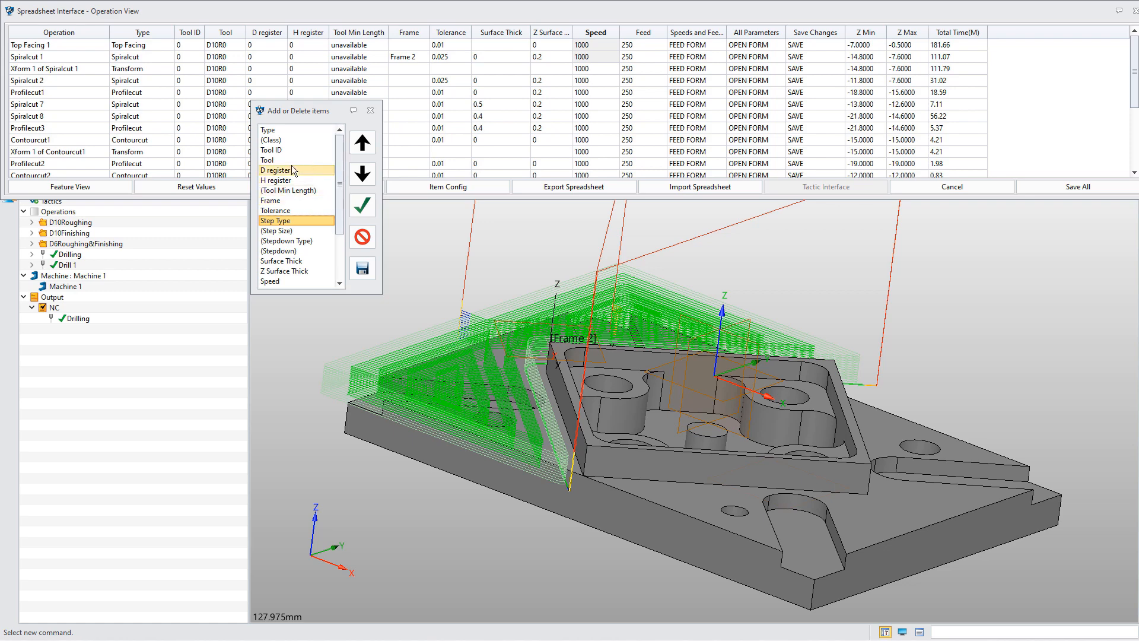
Move the Tool ID item below Tool and save the spreadsheet's item configuration
left_click(285, 151)
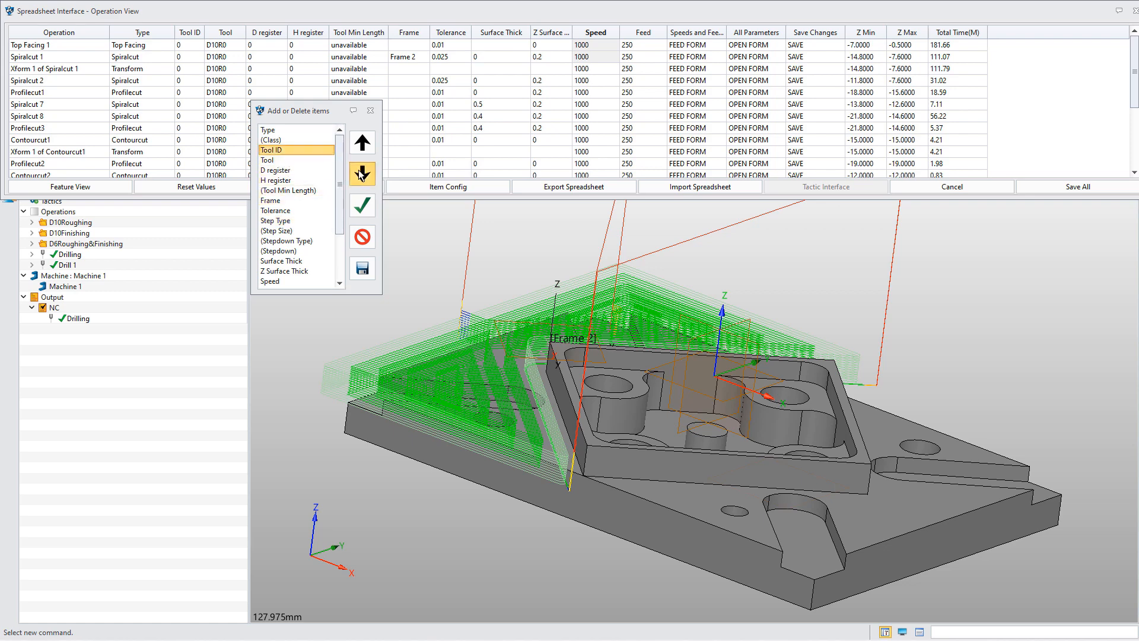
left_click(361, 172)
left_click(362, 268)
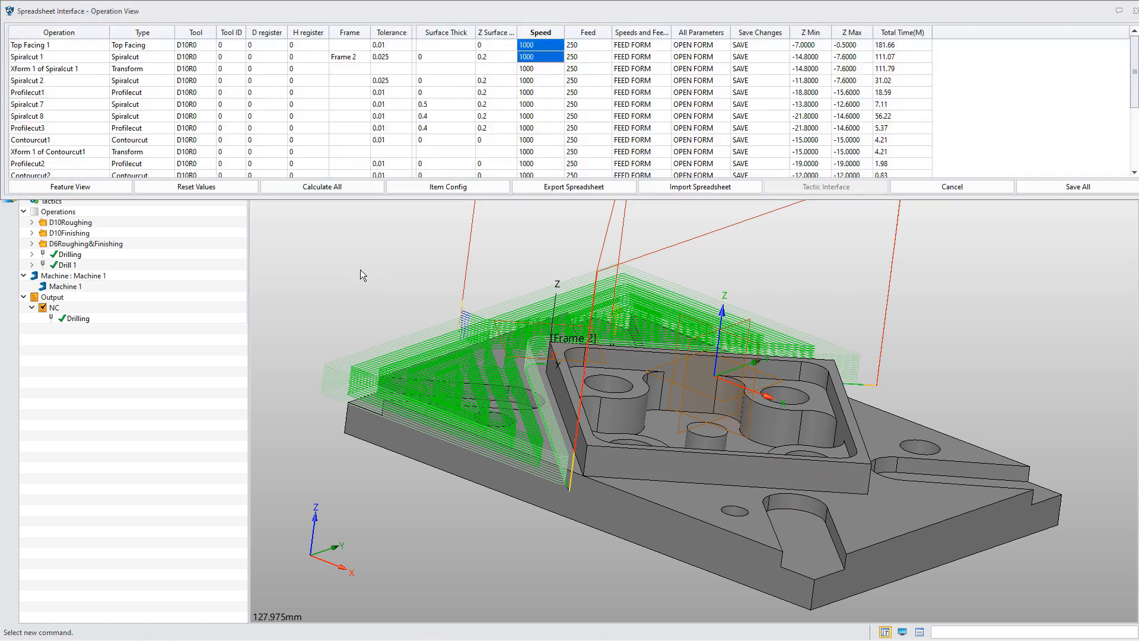
Set the speed of Top Facing 1 to 4000 in the spreadsheet, and save and recalculate all operations
type("4000")
left_click(557, 57, "shift")
left_click(577, 49)
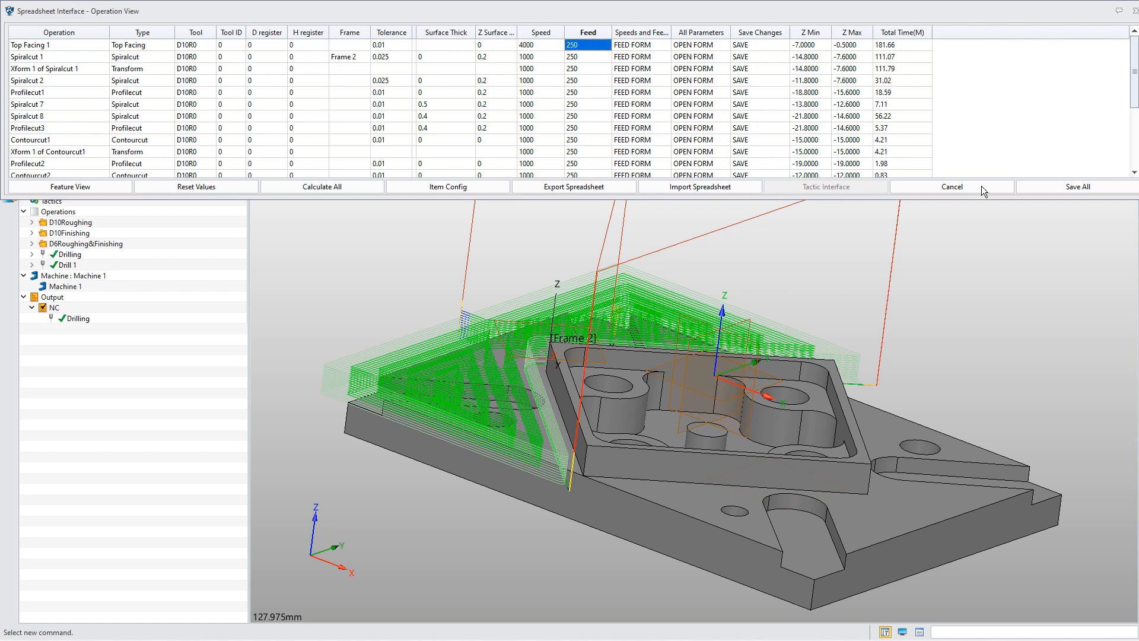
left_click(1066, 187)
left_click(324, 189)
Review the spreadsheet by feature, return to the operation view and close the spreadsheet
left_click(87, 187)
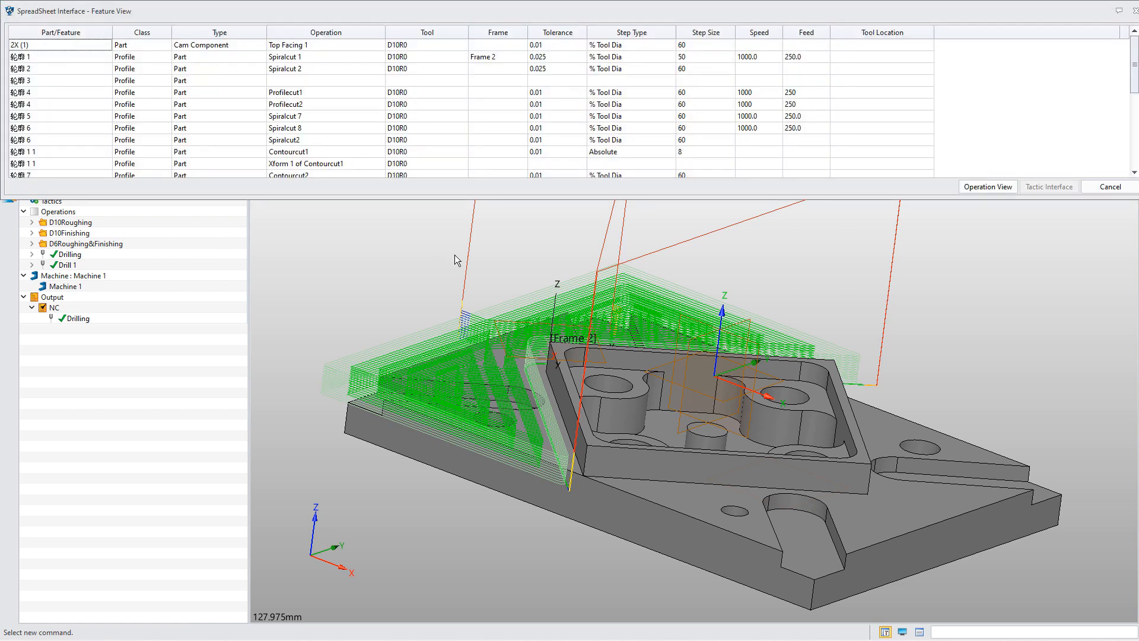
left_click(992, 186)
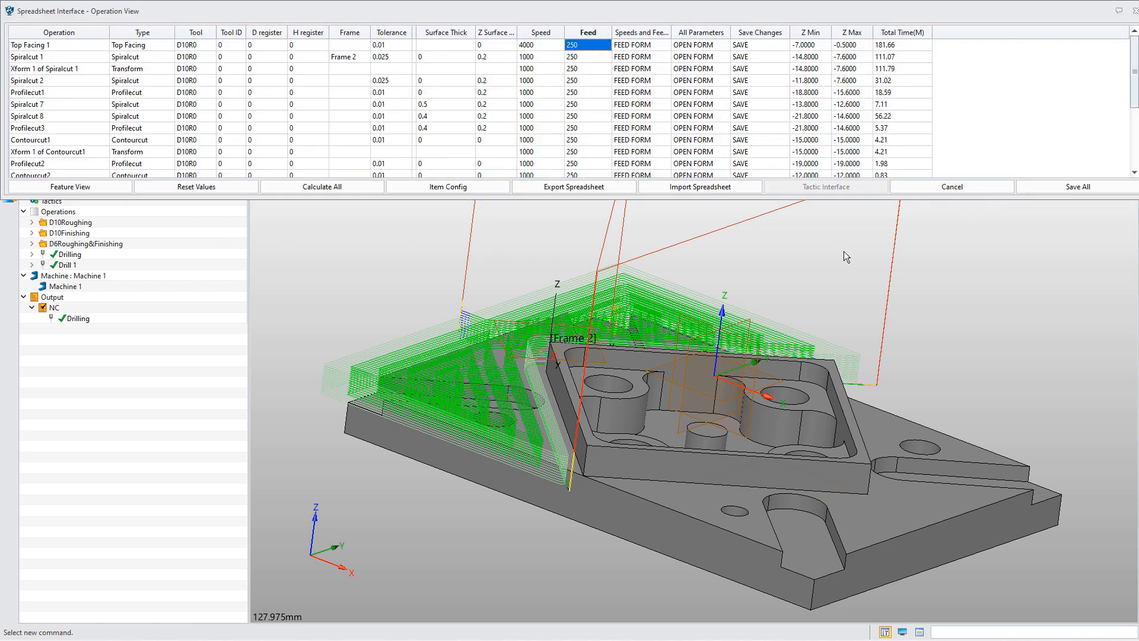
left_click(1134, 12)
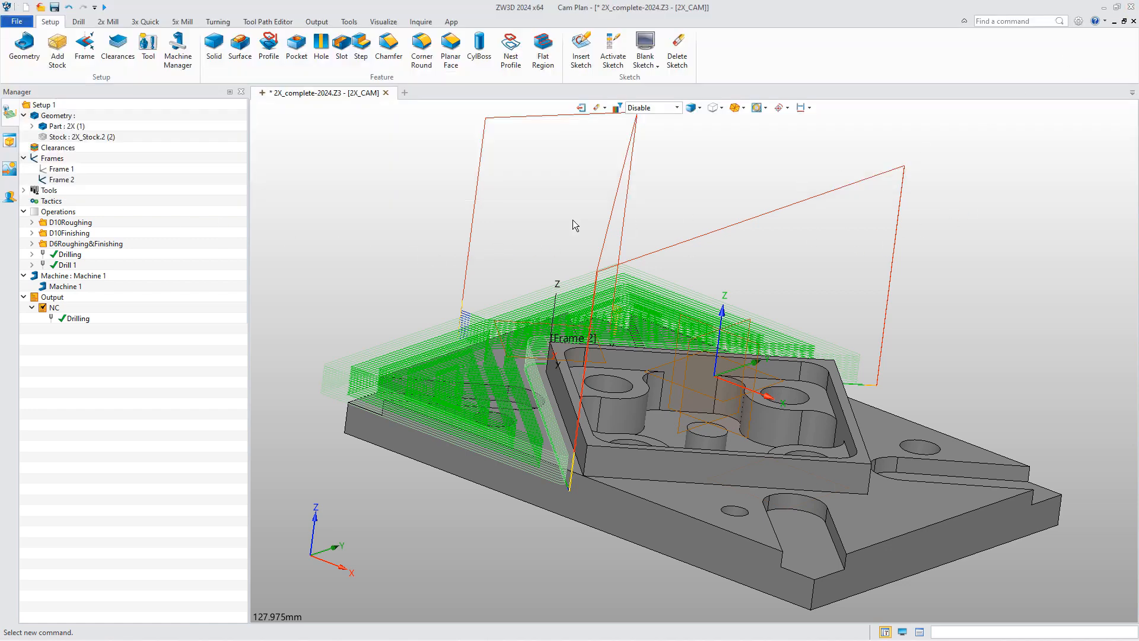
Open the Machine 1 settings and choose the FanucBasic post configuration and the machine_all.mdf definition file
double_click(71, 288)
left_click_drag(447, 126, 524, 122)
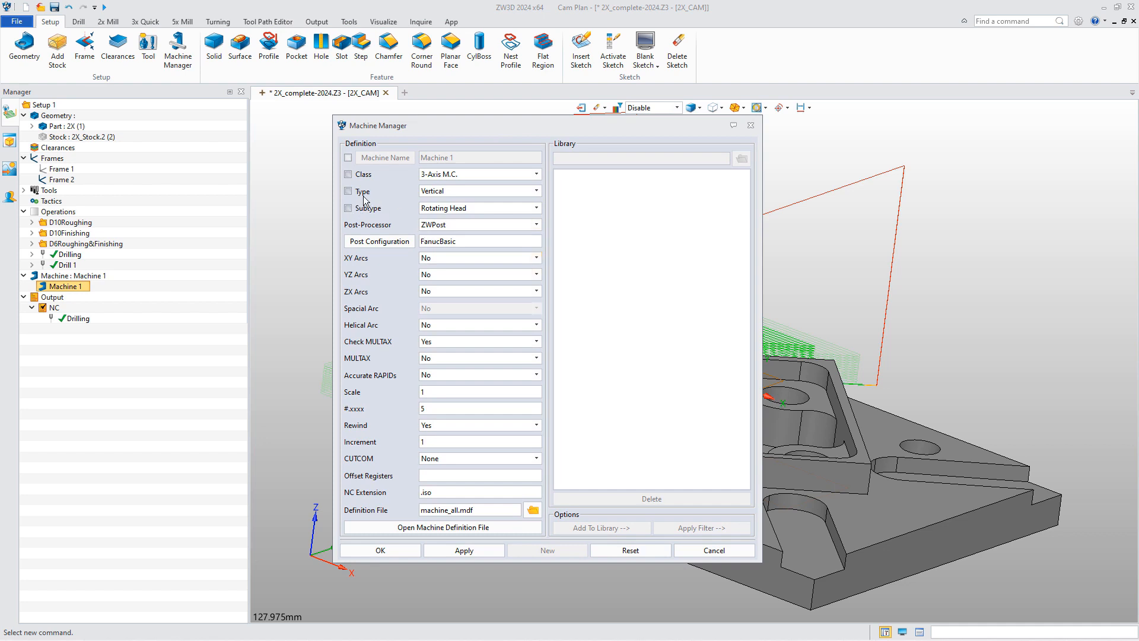
left_click(373, 244)
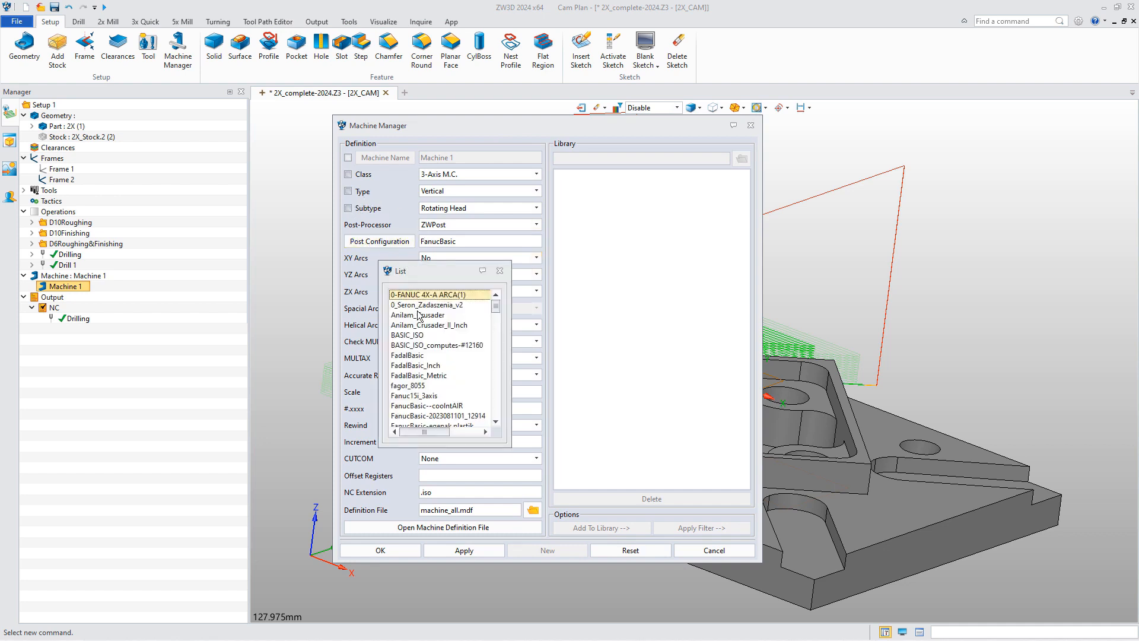
scroll(439, 382, "down", 2)
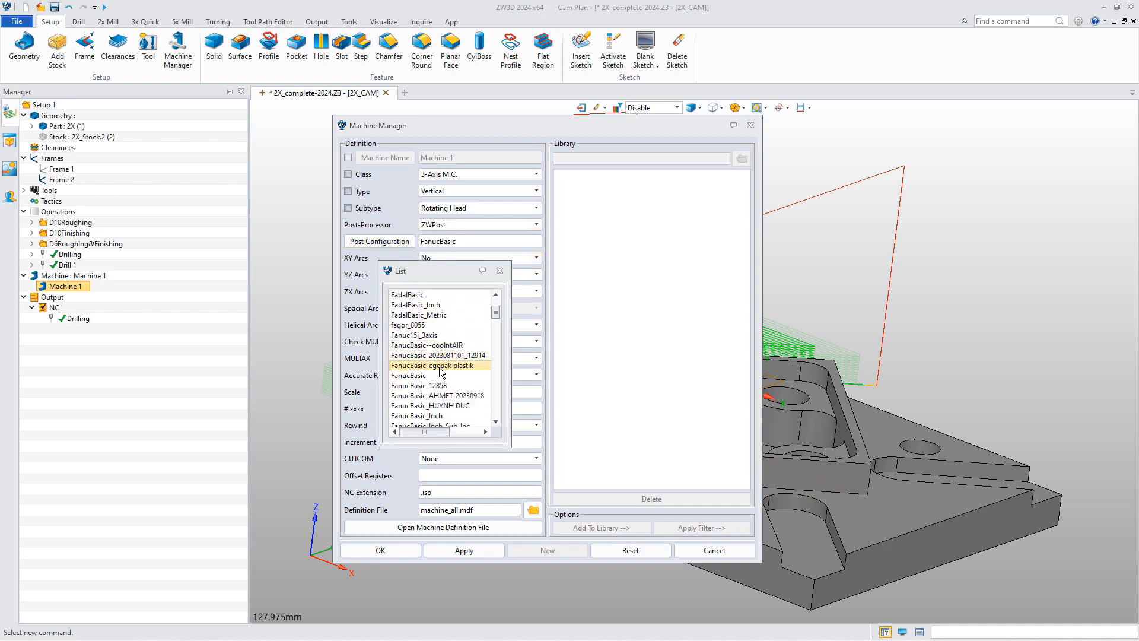
double_click(436, 385)
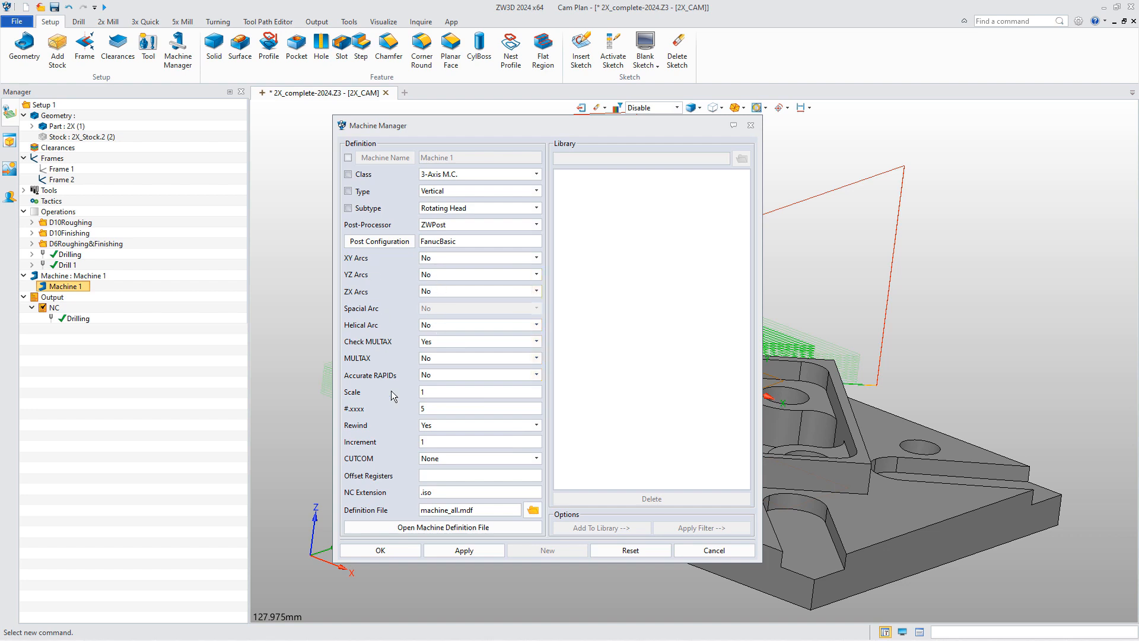
left_click(533, 510)
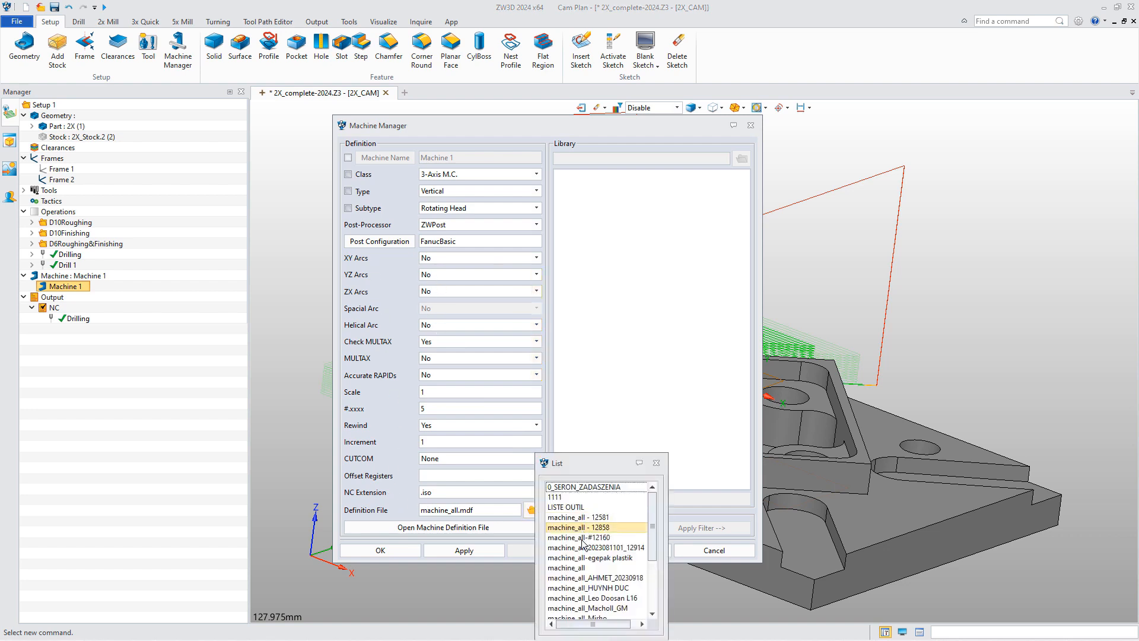
double_click(569, 563)
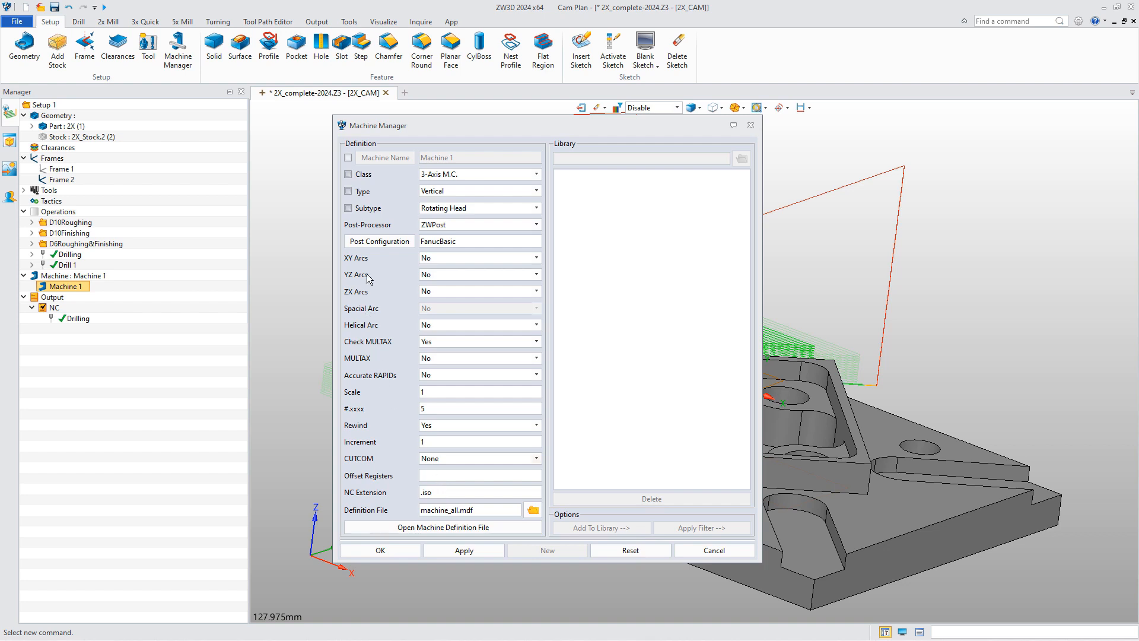
Set XY Arcs to No, temporarily enable MULTAX to check the Spacial Arc options, set MULTAX back to No and accept the machine settings
left_click(433, 258)
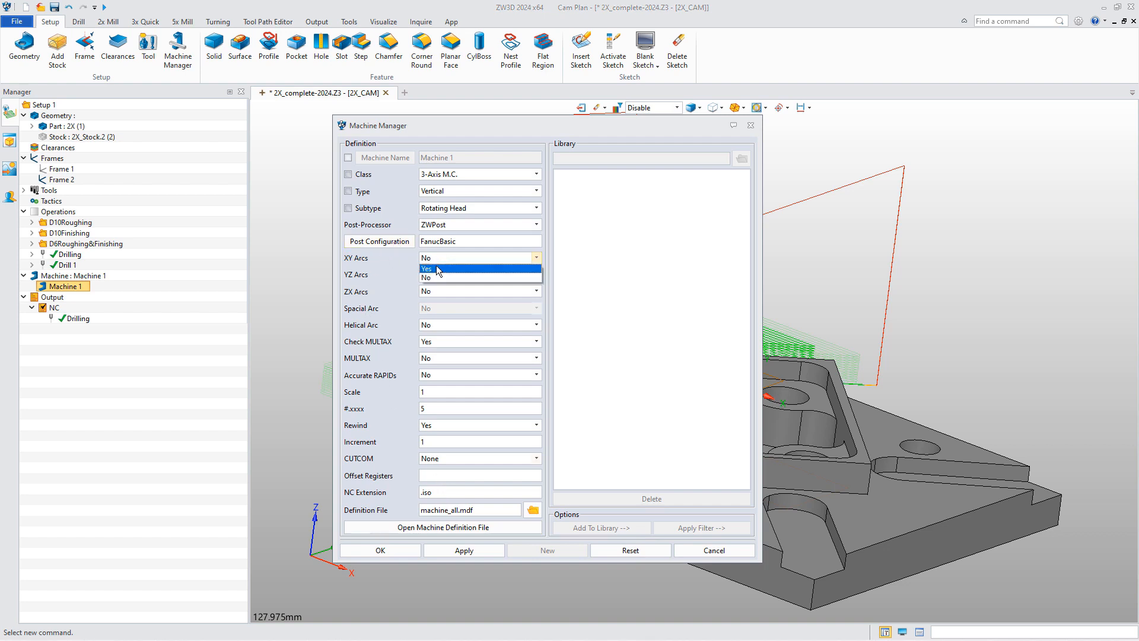
left_click(440, 278)
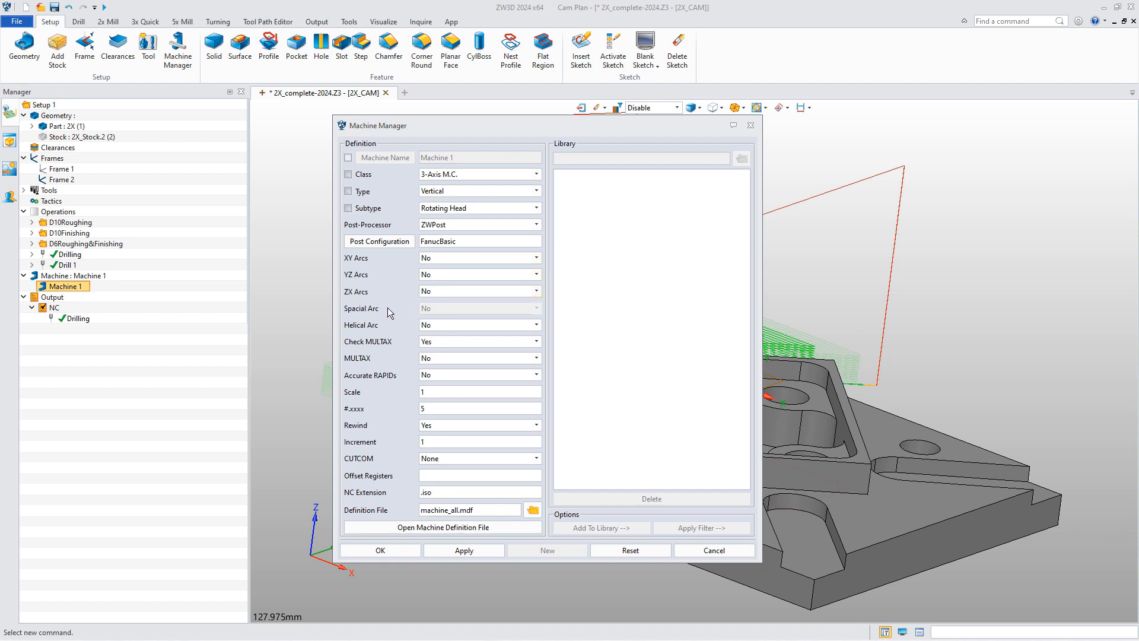
left_click(446, 360)
left_click(429, 369)
left_click(434, 309)
left_click(434, 309)
left_click(440, 359)
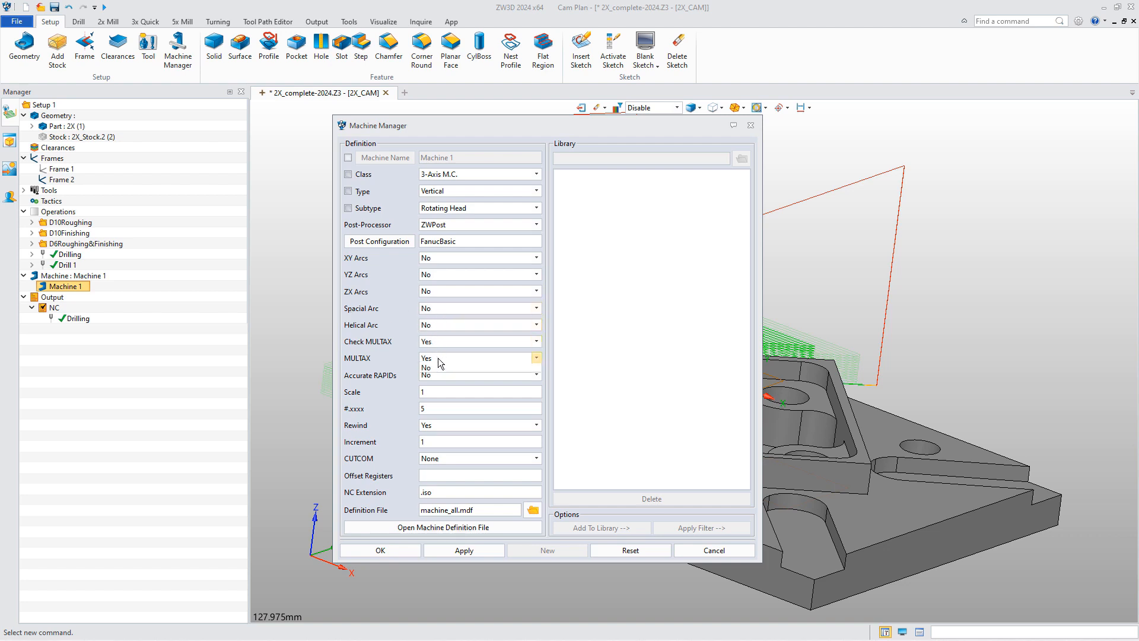
left_click(430, 368)
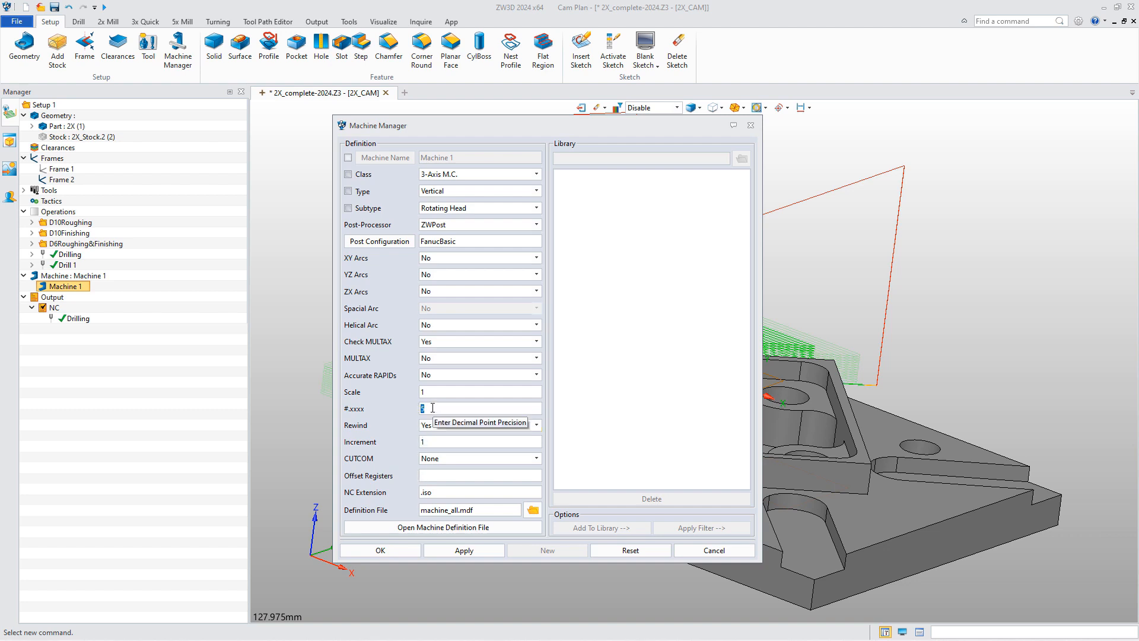
left_click(383, 549)
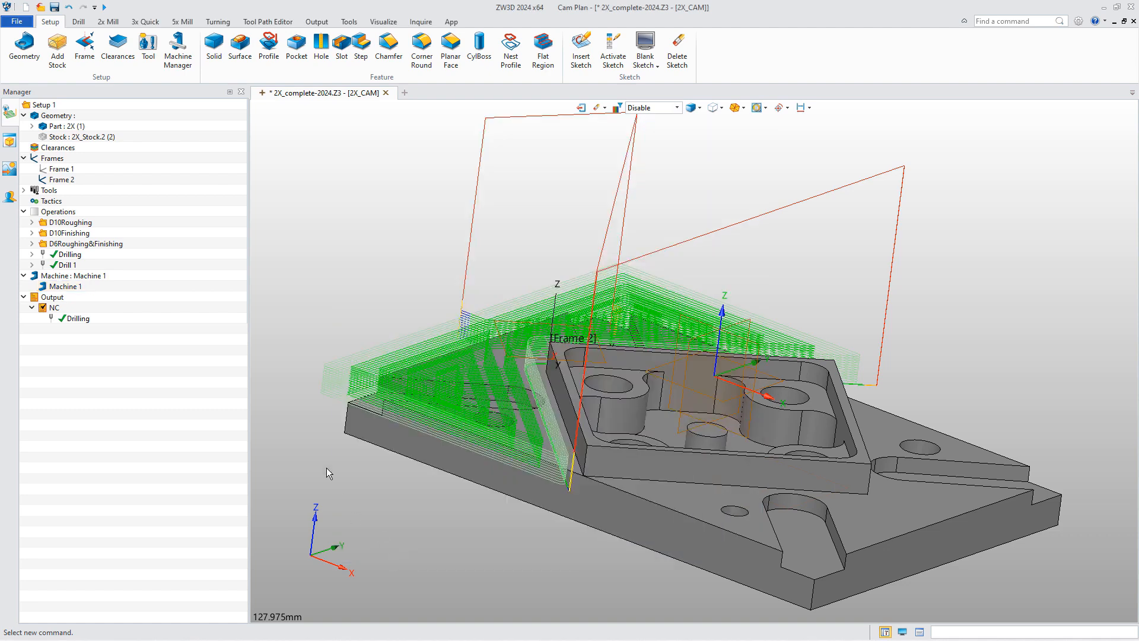
Output the NC code for the NC item, overwriting the existing file, and close the code window
right_click(56, 309)
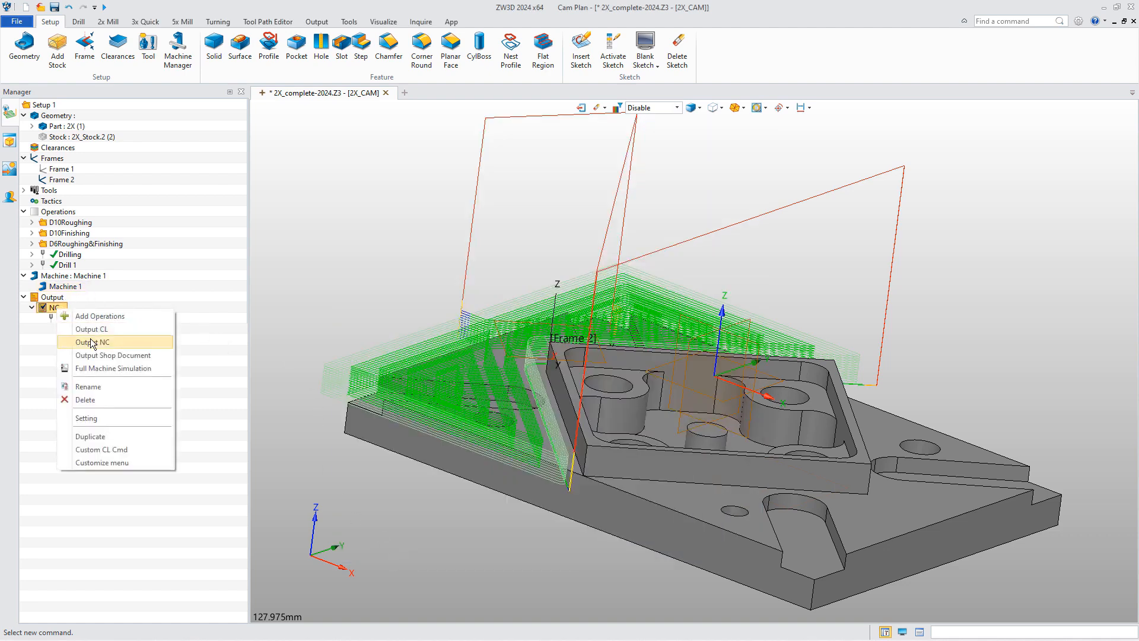
left_click(92, 343)
left_click(586, 372)
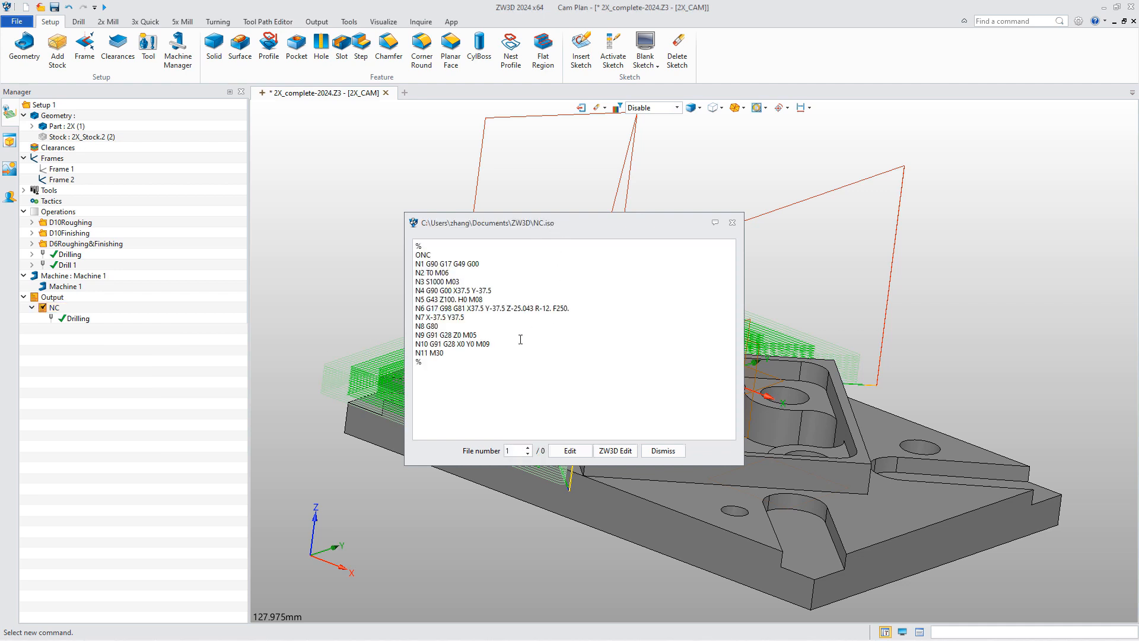
key("Escape")
Output the CL file for the NC item, overwriting NC.cl, and review its drilling cycle line before closing it
right_click(54, 307)
left_click(91, 342)
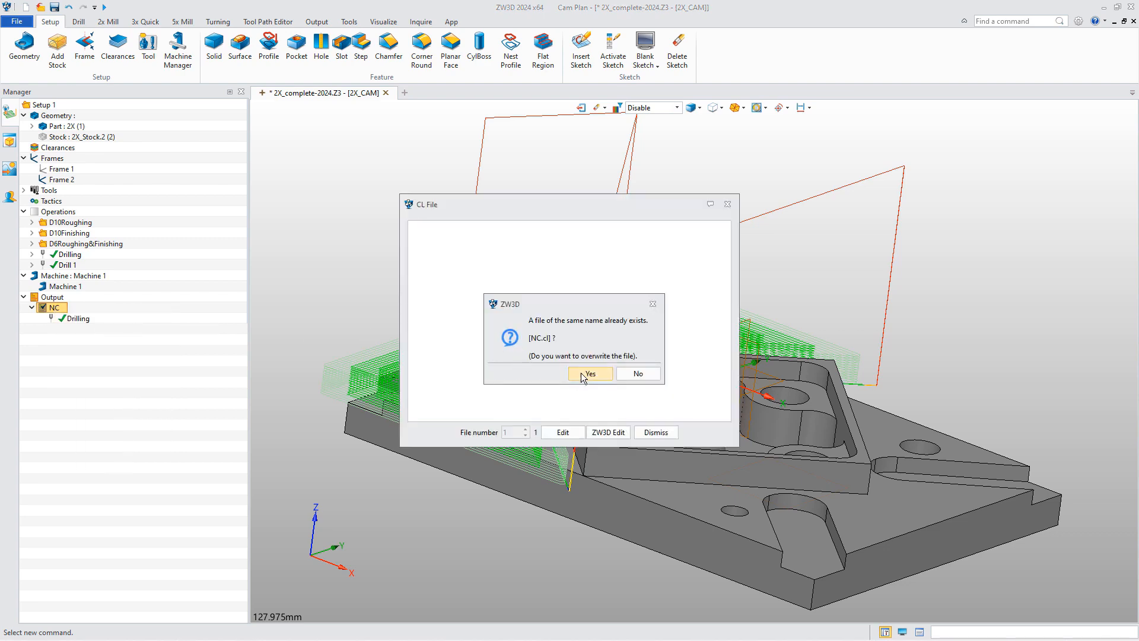
left_click(579, 374)
scroll(486, 328, "down", 4)
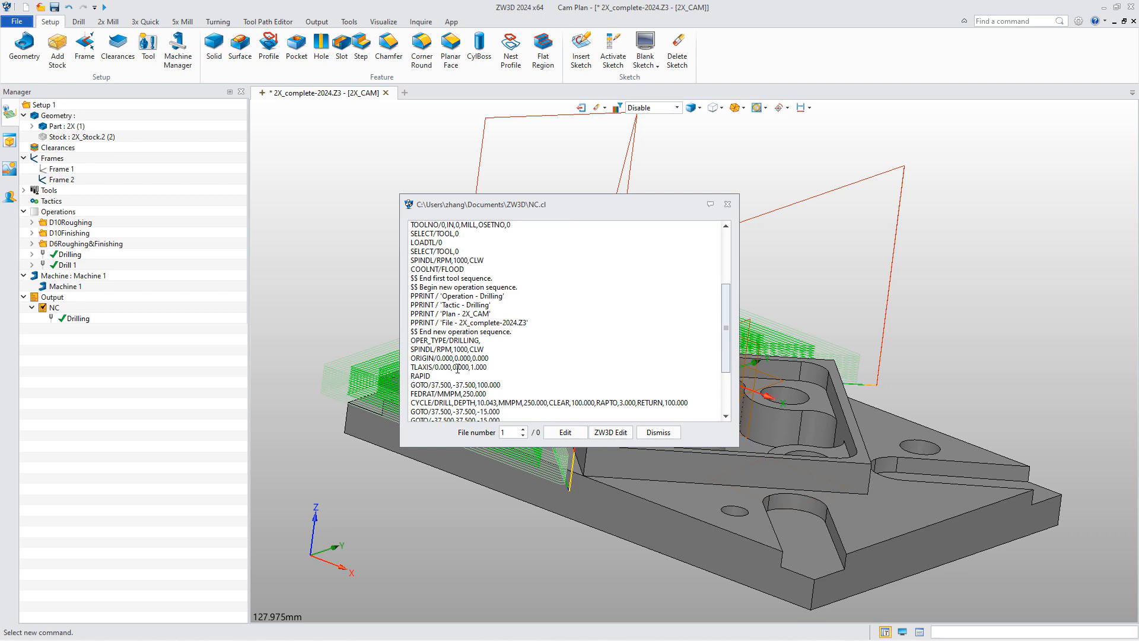
scroll(493, 384, "down", 2)
left_click_drag(531, 343, 548, 344)
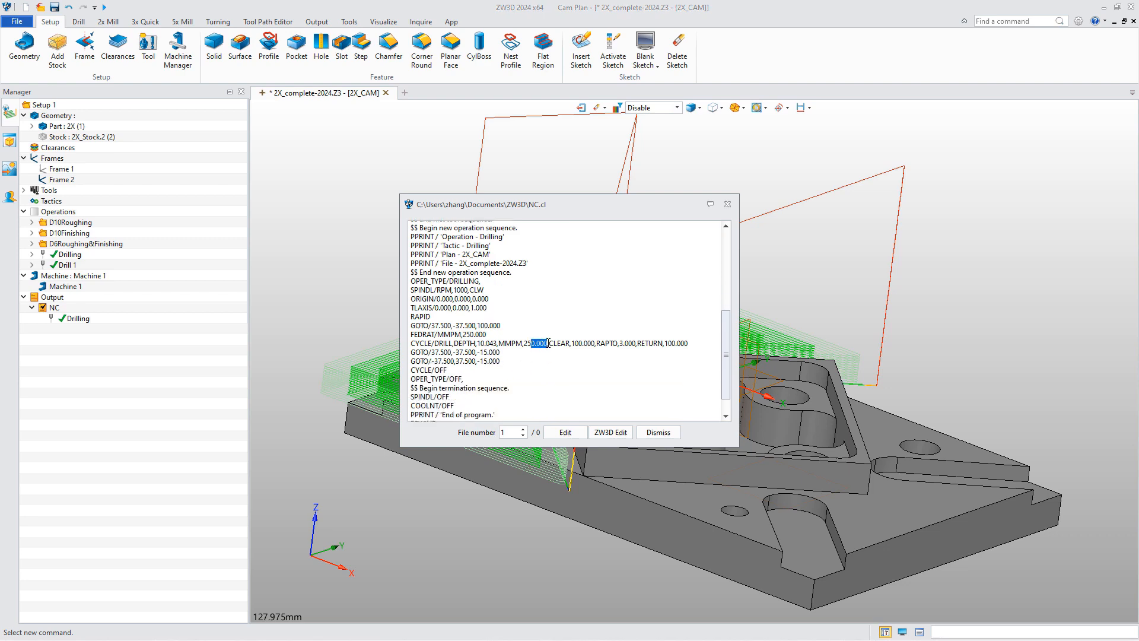
left_click(728, 204)
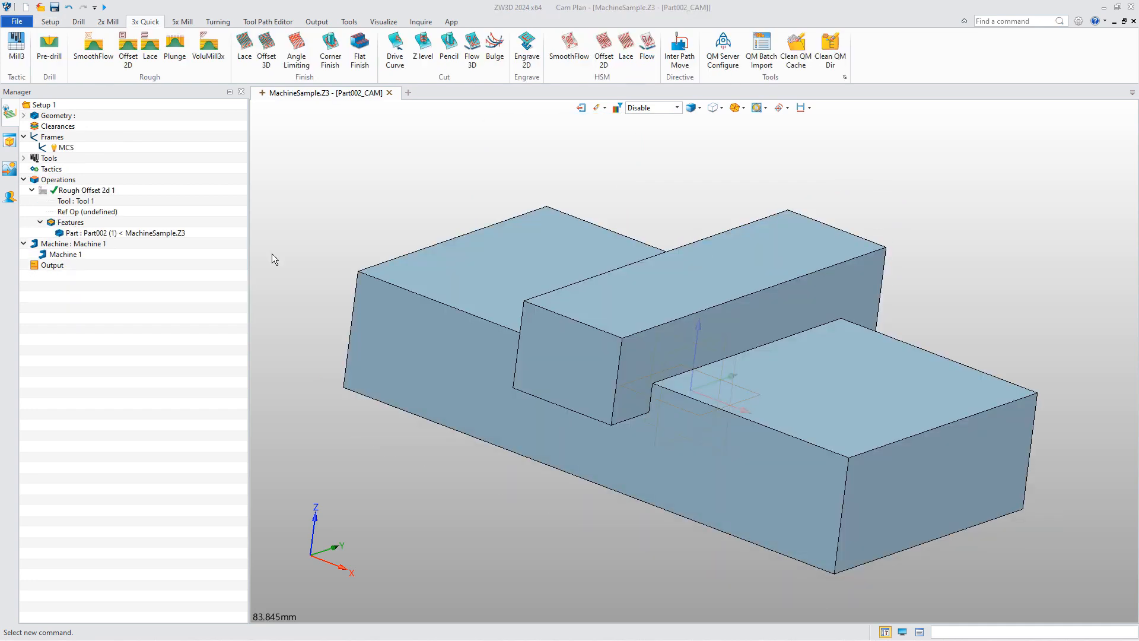
Create a Rough Offset 2D operation in the MachineSample plan and add the part Part002 as its feature
left_click(127, 51)
left_click(55, 169)
left_click(49, 178)
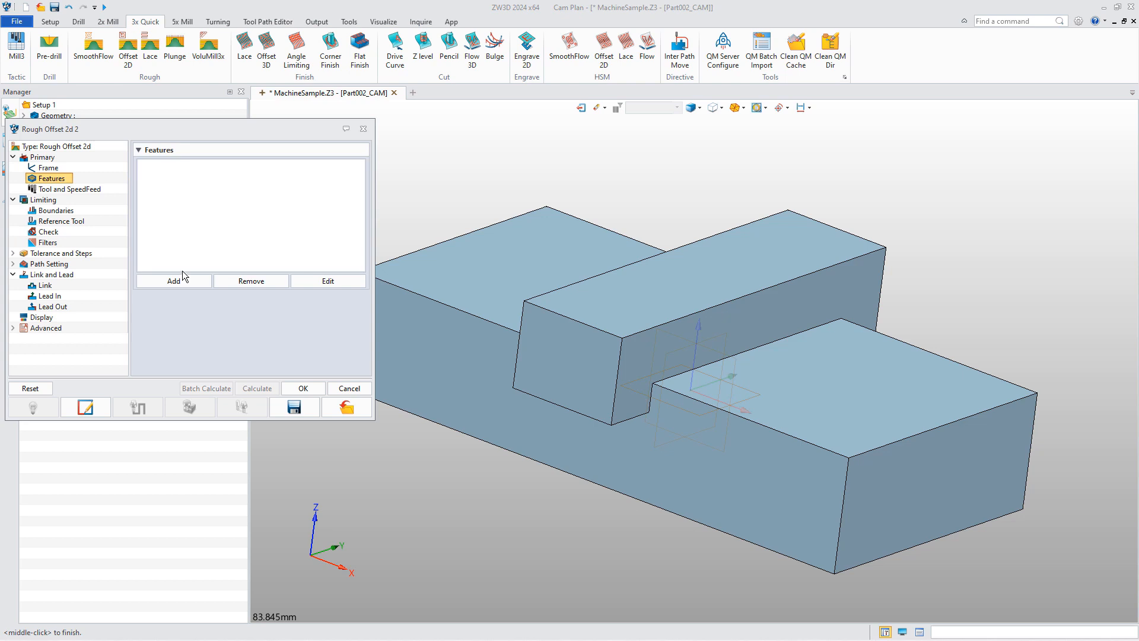
left_click(178, 279)
left_click(290, 139)
left_click(301, 292)
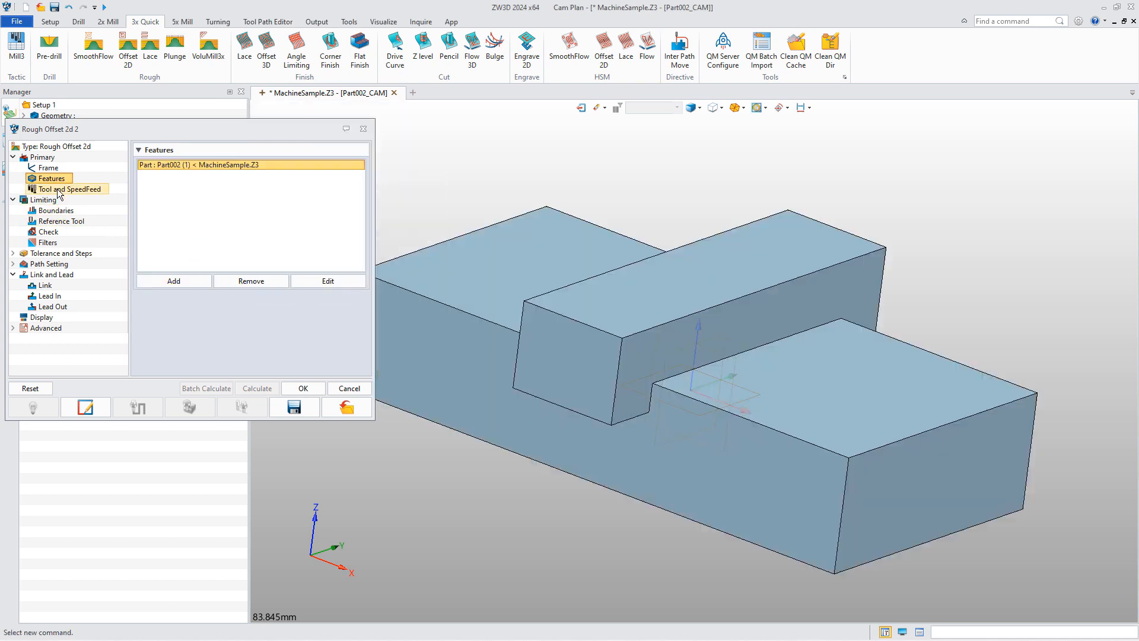
Assign Tool 1 to the new roughing operation and set its traversal feed to Rapid
left_click(60, 190)
left_click(166, 165)
left_click(208, 200)
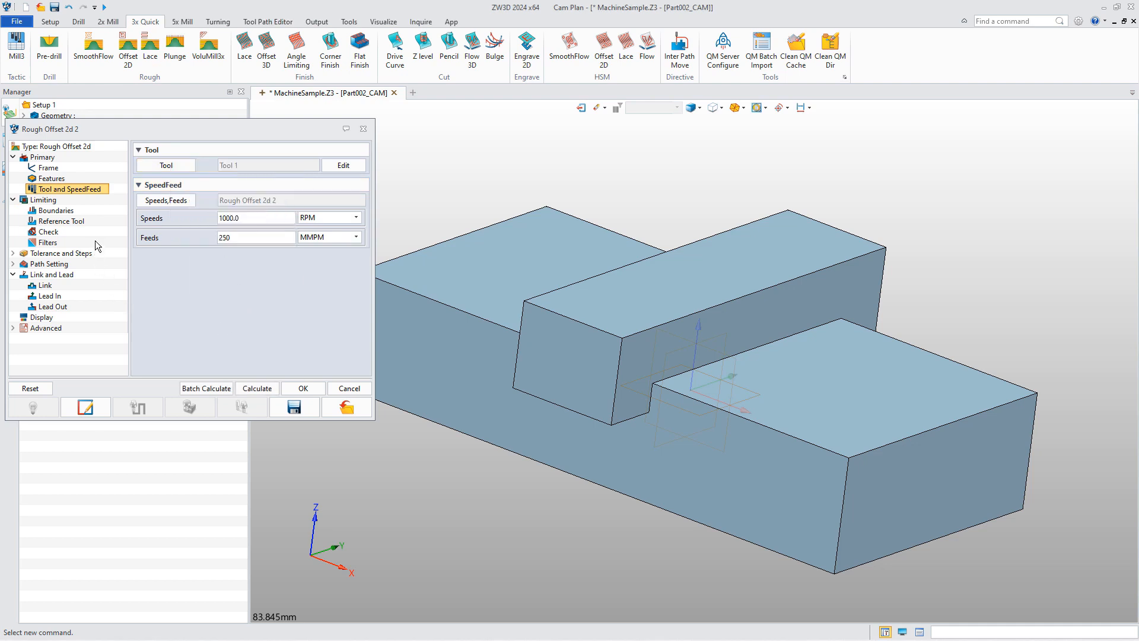
left_click(165, 204)
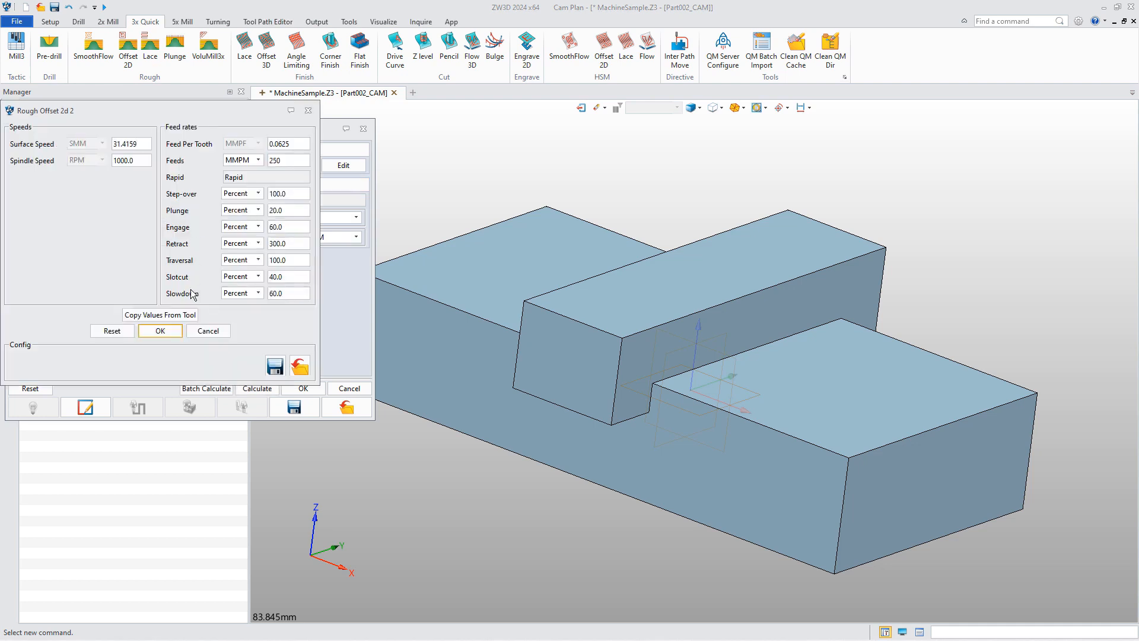
left_click(247, 261)
left_click(233, 271)
left_click(160, 331)
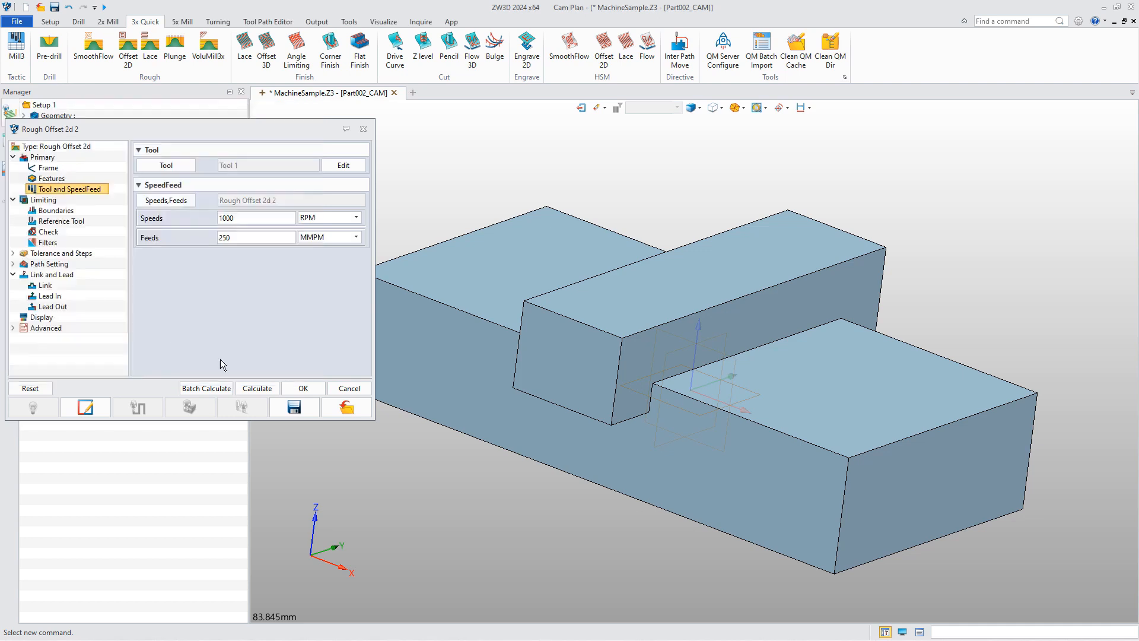
Calculate the roughing toolpath without enabling Safe Rapid Traversal, inspect the path and accept the operation
left_click(266, 389)
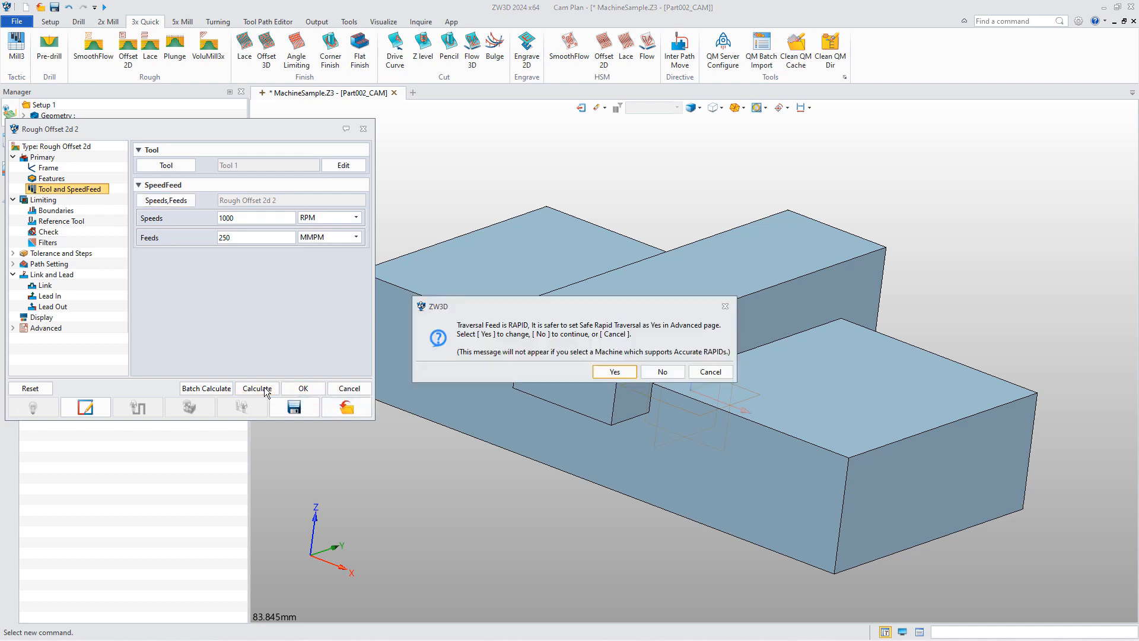
left_click(666, 373)
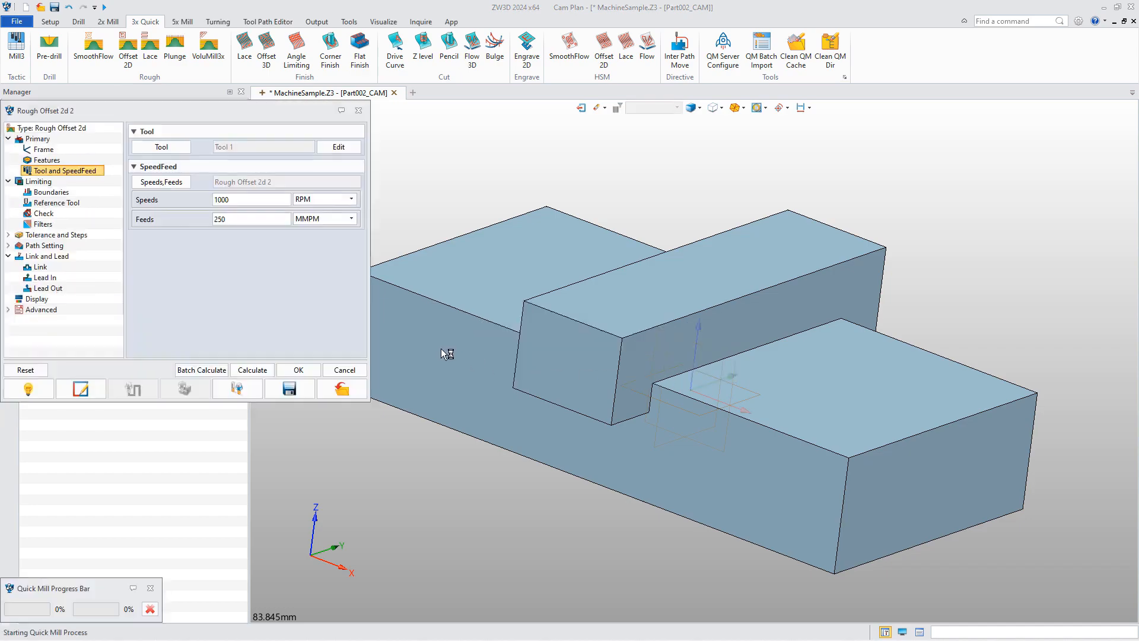
right_click_drag(433, 379, 622, 340)
scroll(531, 354, "down", 3)
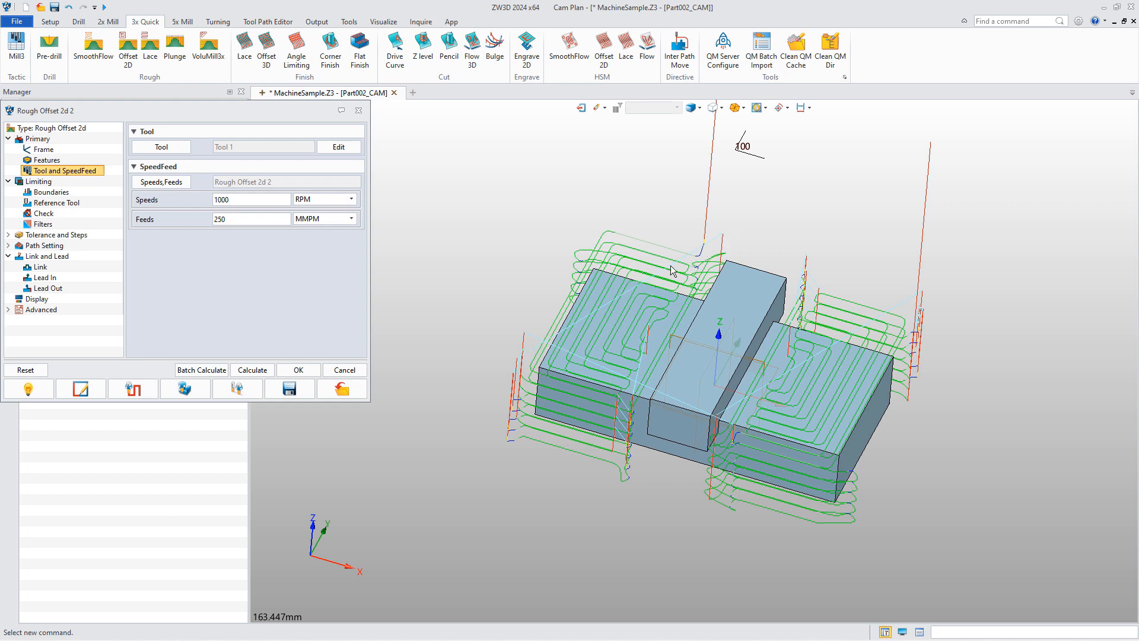
left_click(299, 372)
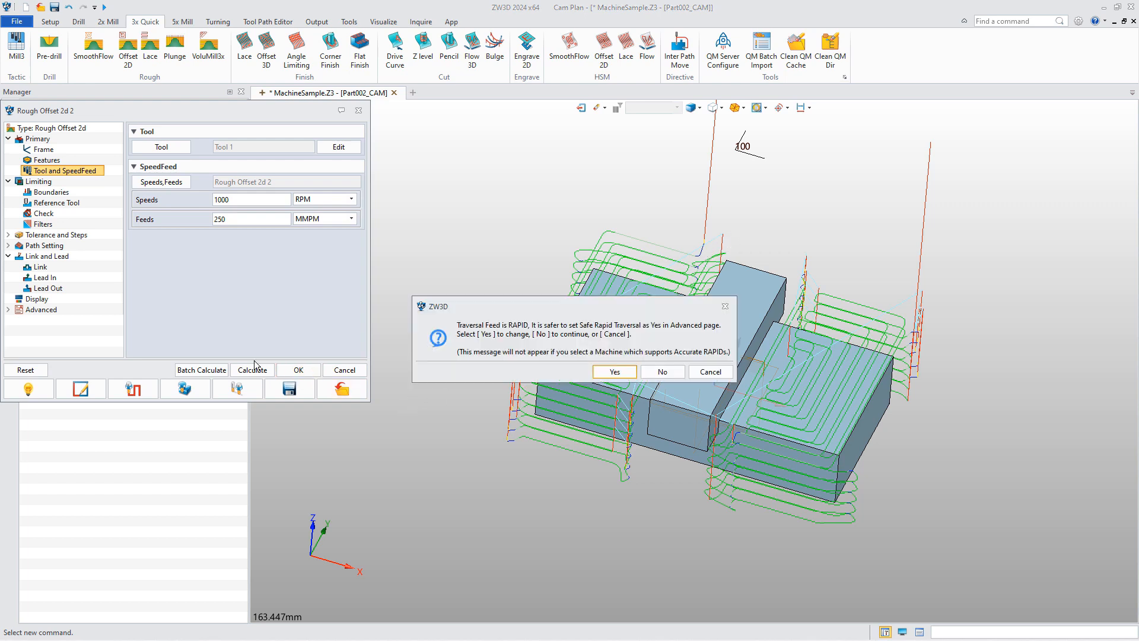
left_click(664, 372)
Set Accurate RAPIDs to Yes for Machine 1 and accept the machine settings
double_click(66, 308)
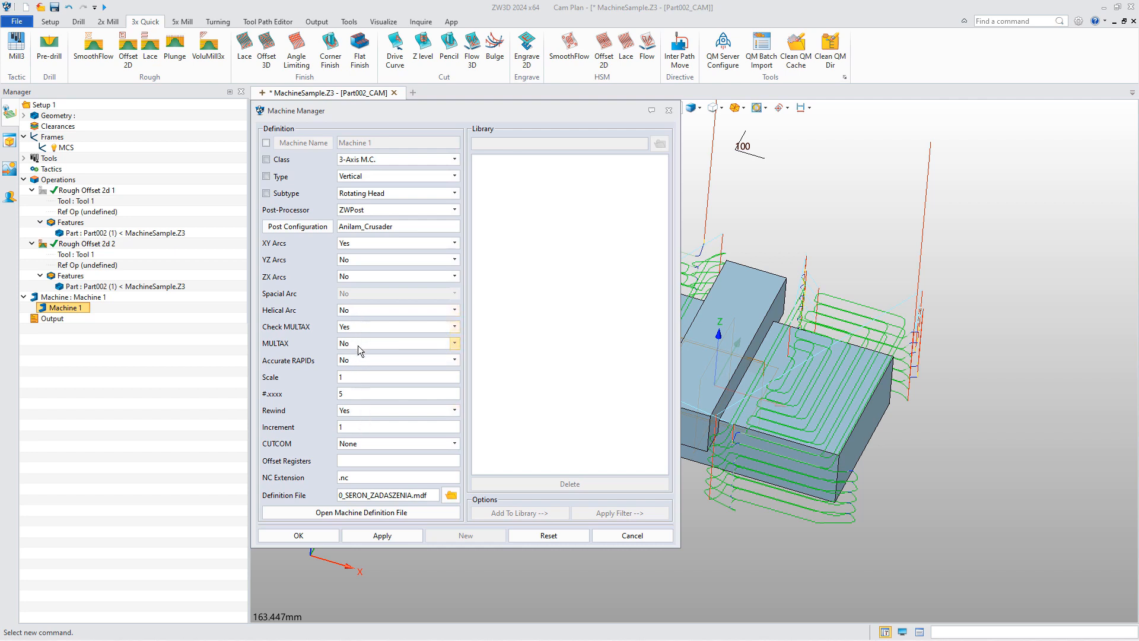
left_click(367, 359)
left_click(358, 378)
left_click(298, 536)
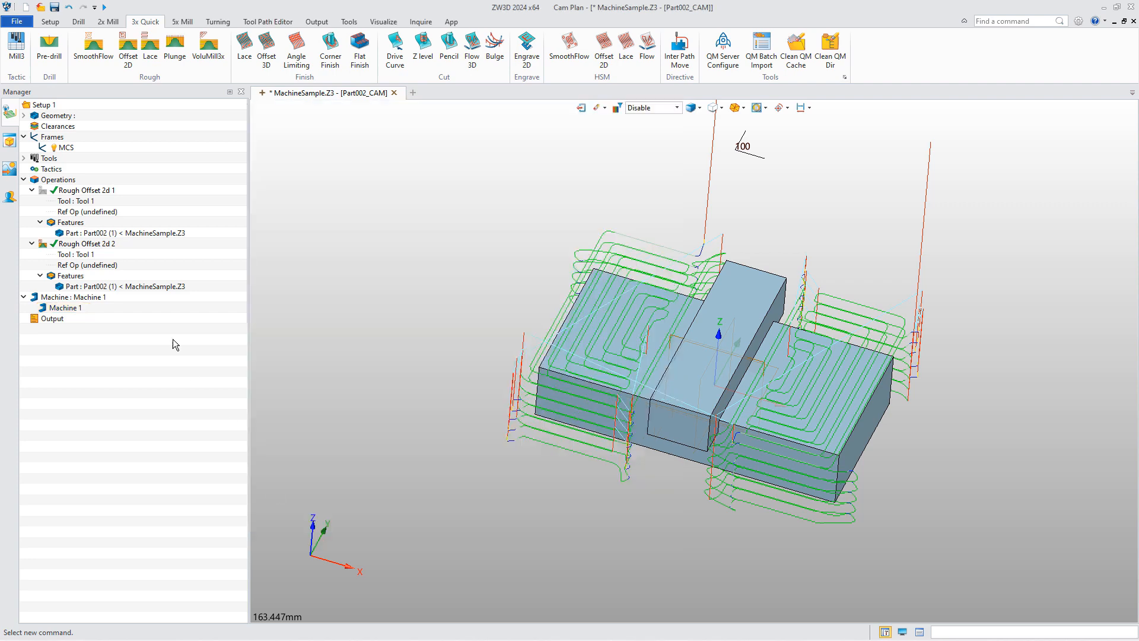
Reopen Rough Offset 2d 2, recalculate its toolpath and accept the operation
double_click(87, 243)
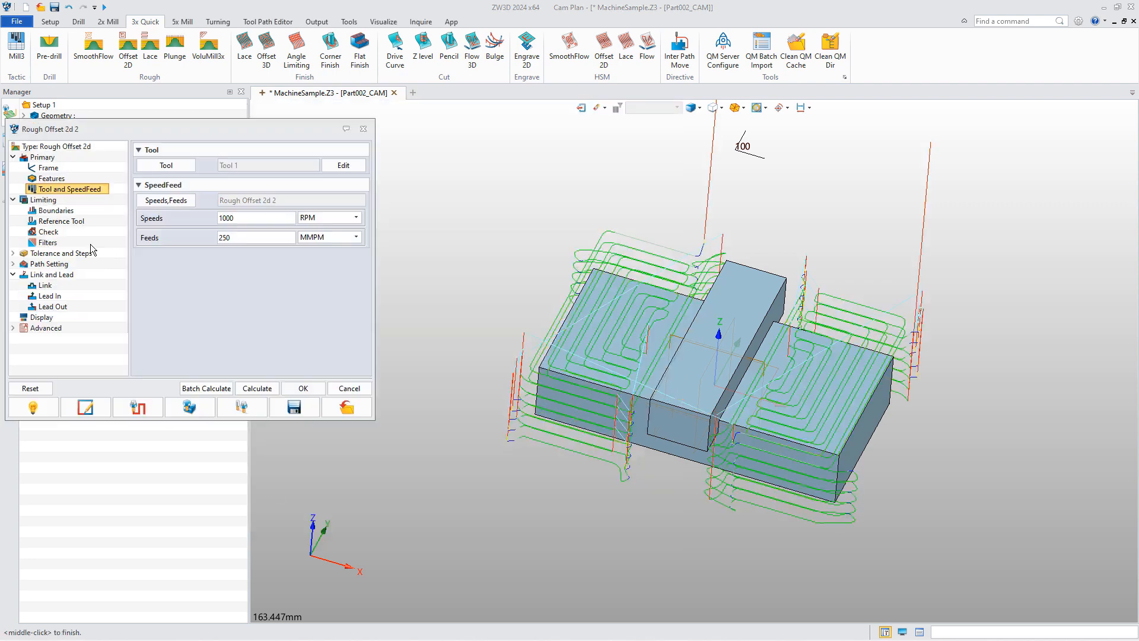
left_click(255, 388)
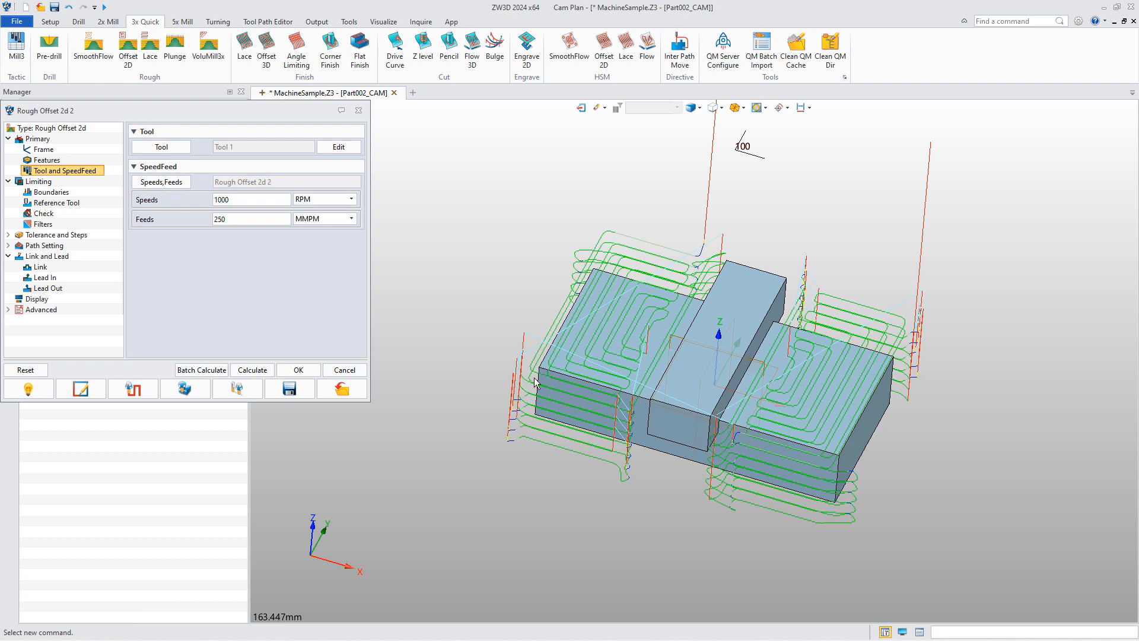
left_click(297, 371)
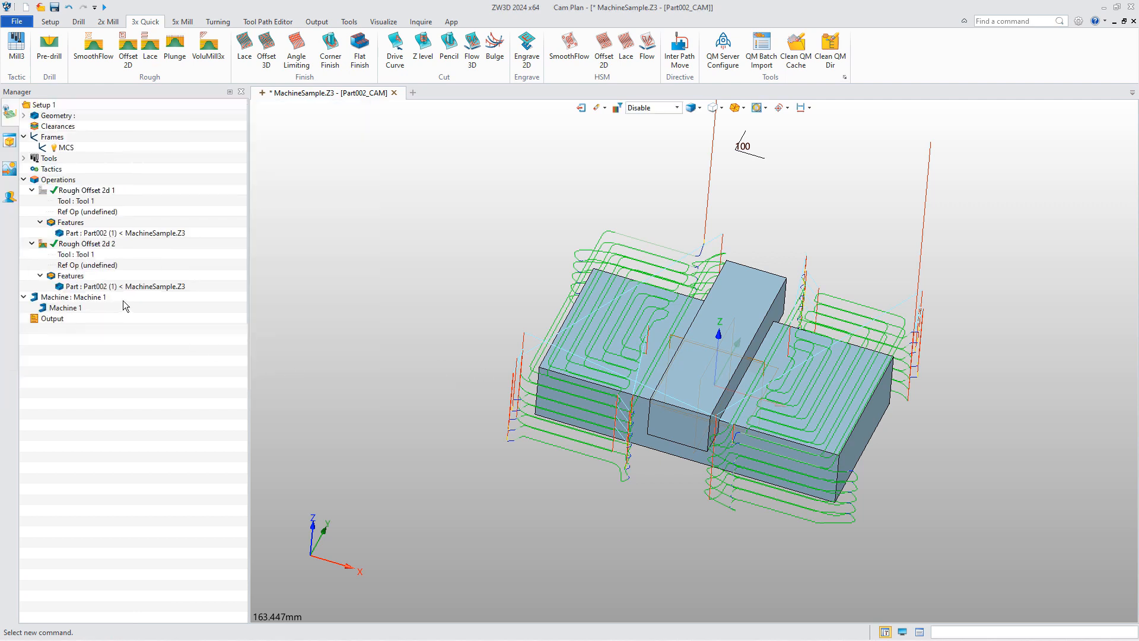
Set Accurate RAPIDs back to No for Machine 1 and accept the machine settings
double_click(65, 307)
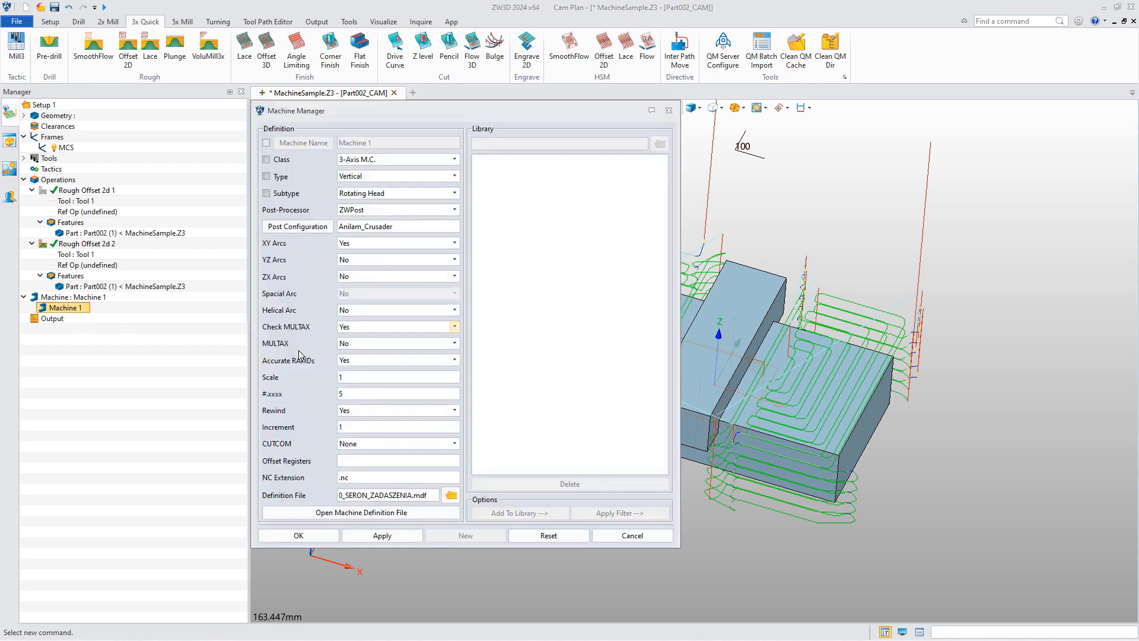
left_click(361, 360)
left_click(355, 377)
left_click(298, 535)
Try recalculating Rough Offset 2d 2 with Accurate RAPIDs off, cancelling at the Safe Rapid Traversal prompt
double_click(89, 249)
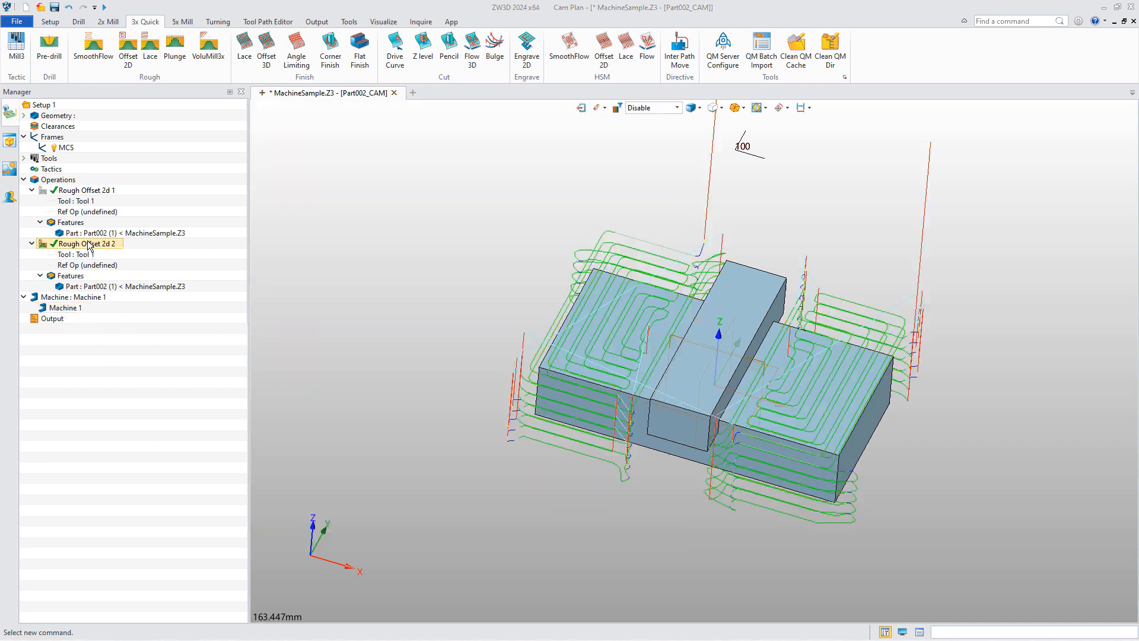
left_click(257, 388)
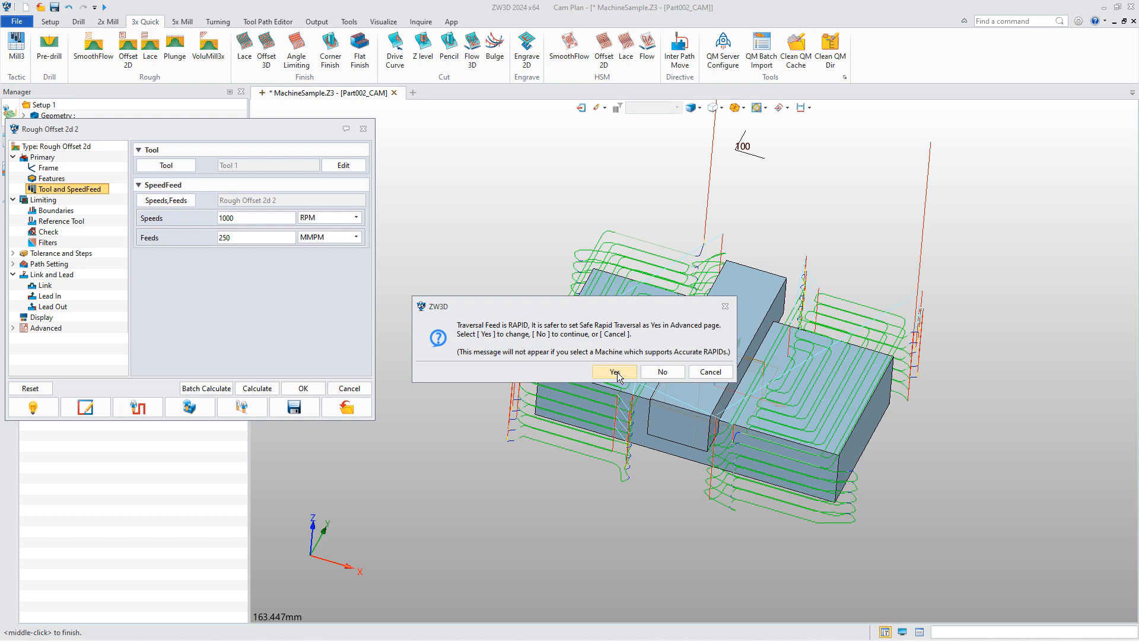
left_click(711, 372)
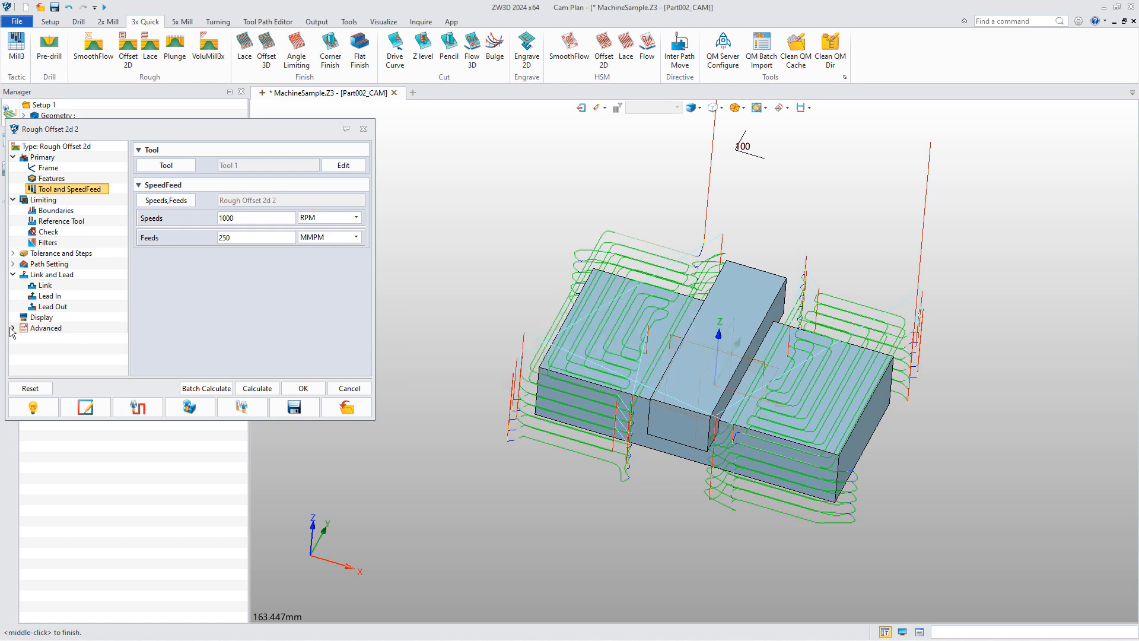
Recalculate Rough Offset 2d 2 from its advanced settings, switching Safe RAPID Traversal to Yes
left_click(45, 328)
left_click(58, 360)
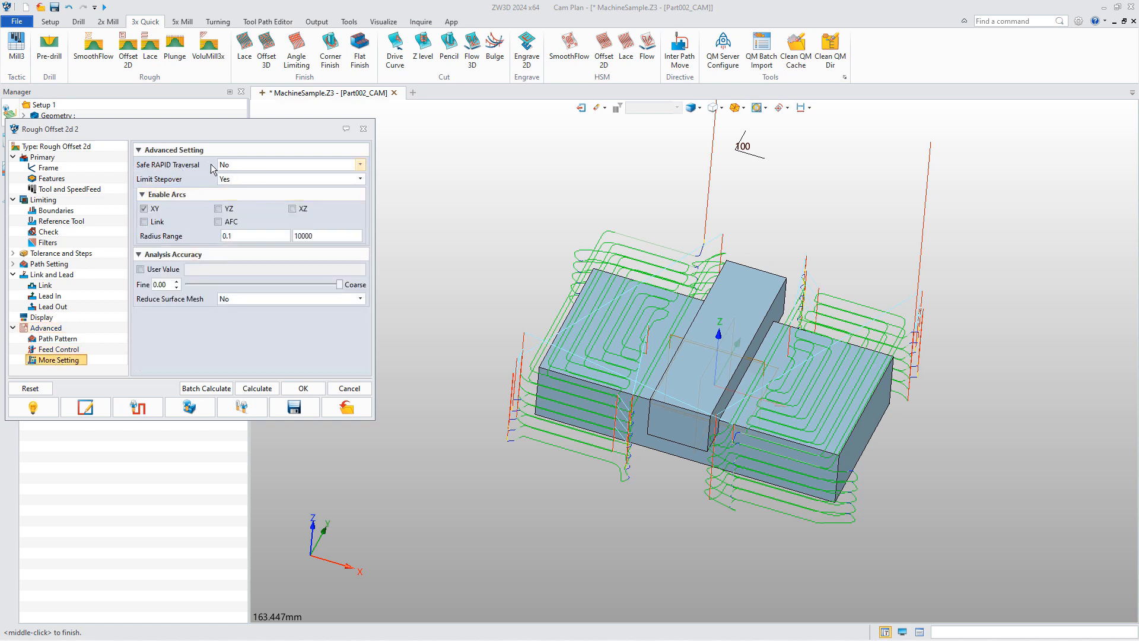
left_click(257, 389)
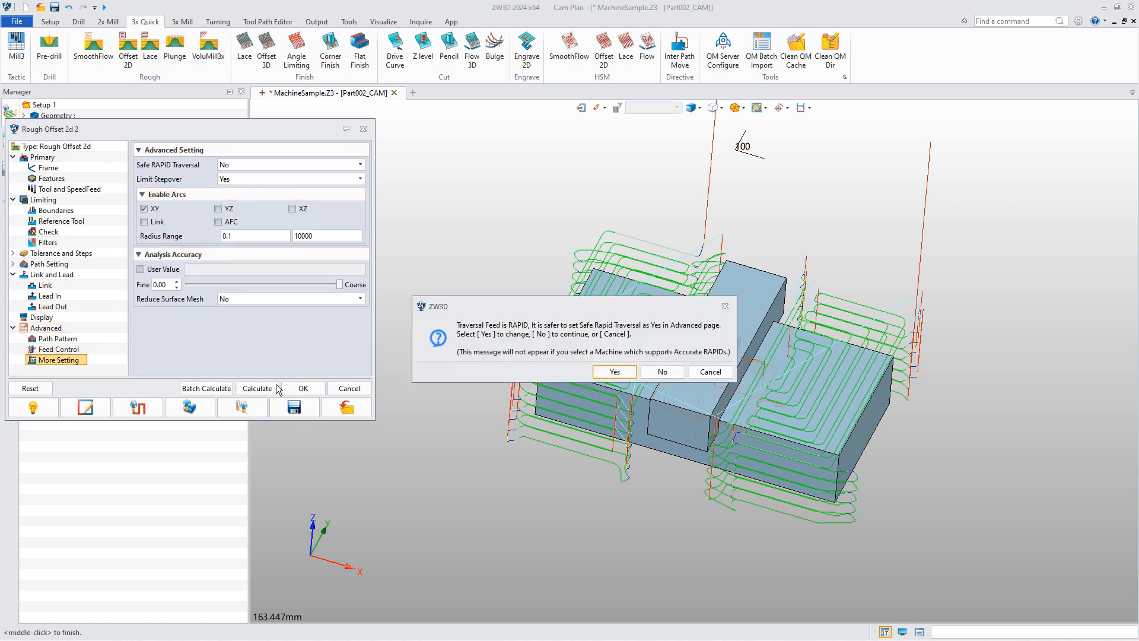
left_click(615, 372)
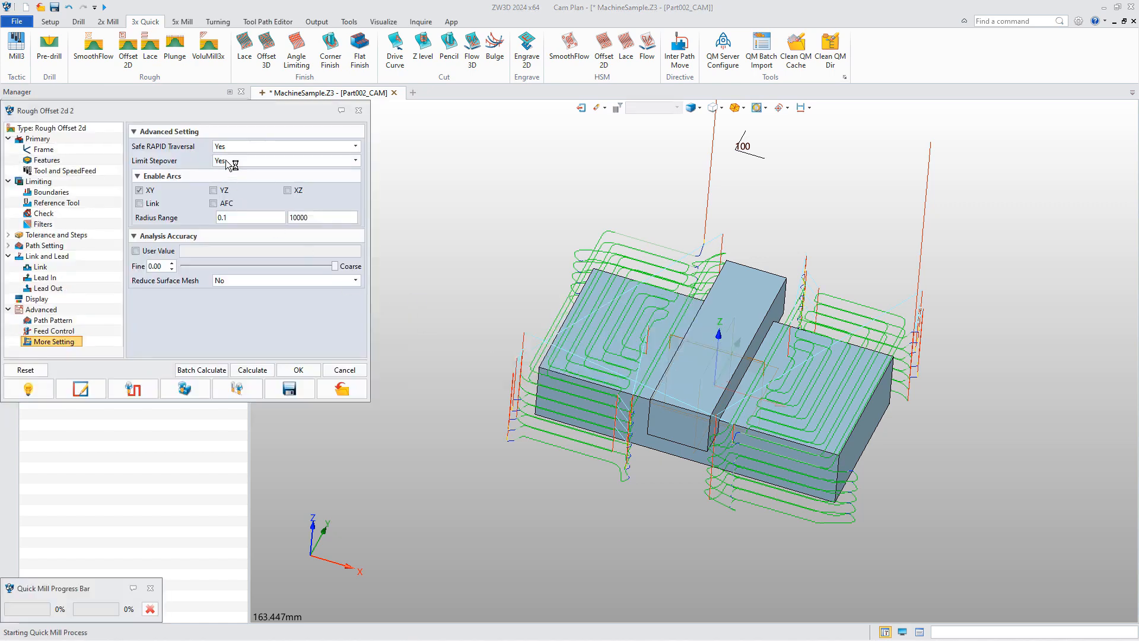
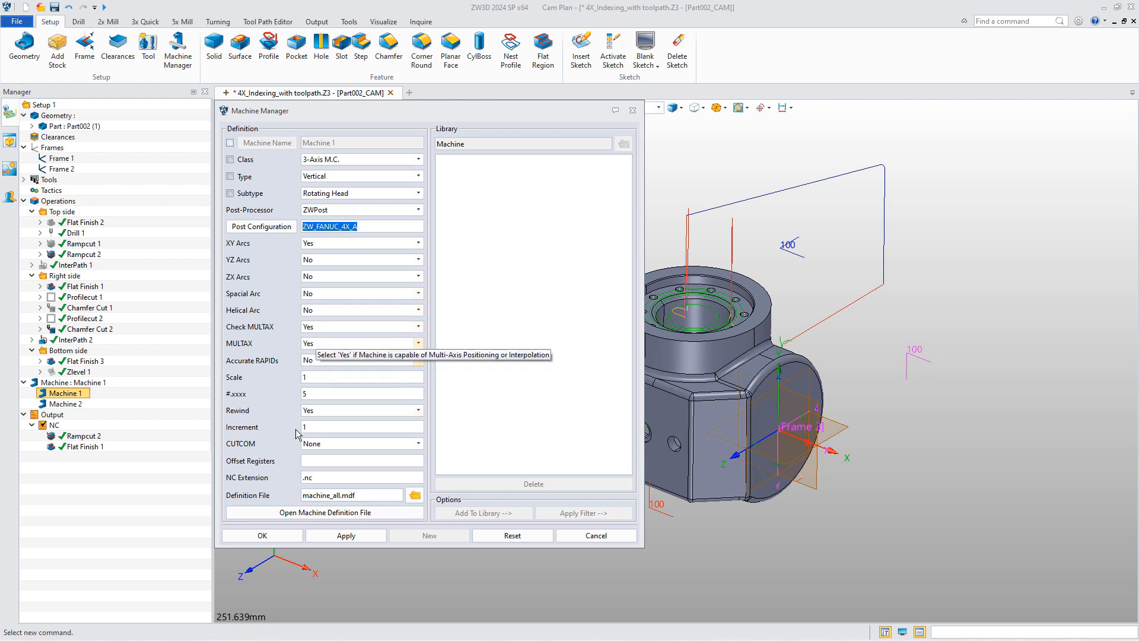
Review the post configurations of Machine 1 and Machine 2, accepting each machine's settings
left_click(261, 535)
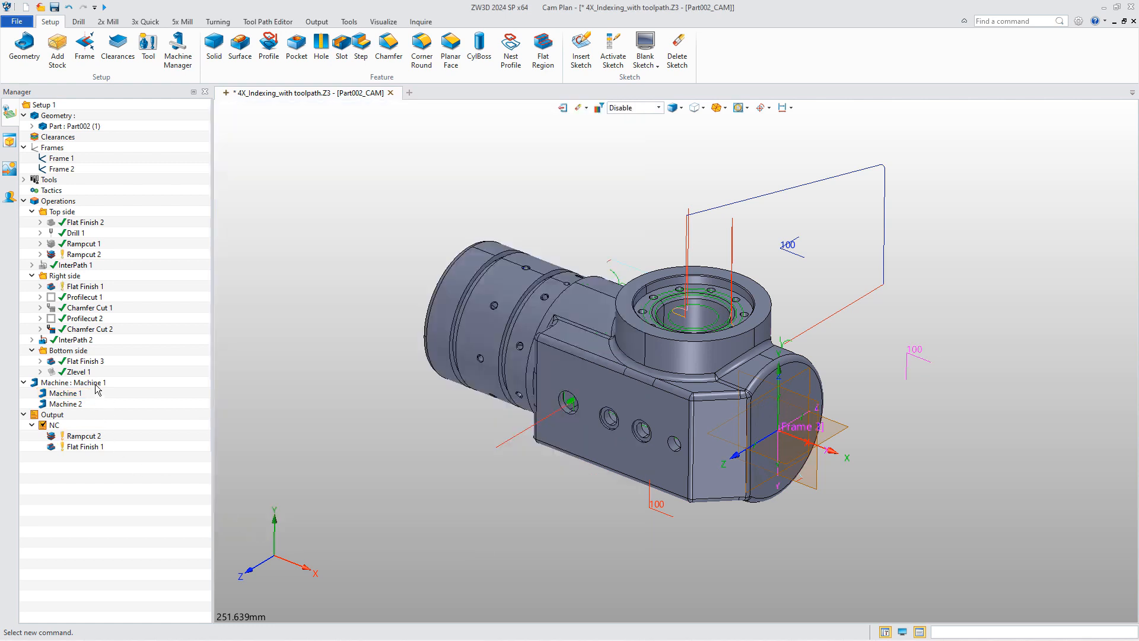
double_click(80, 404)
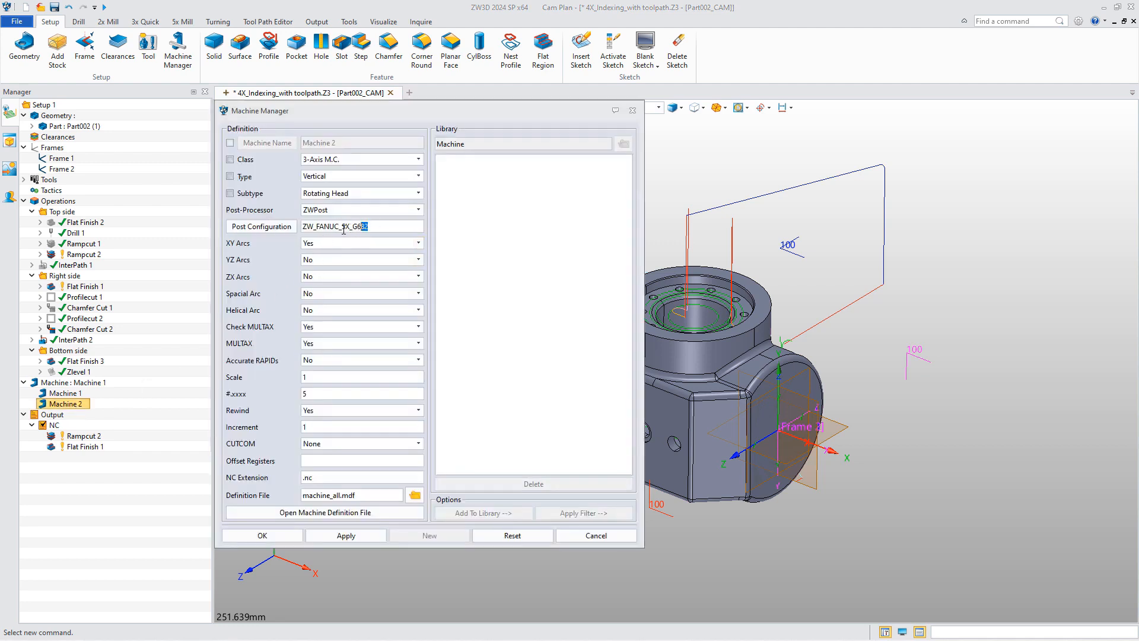
left_click_drag(343, 230, 301, 227)
left_click(271, 537)
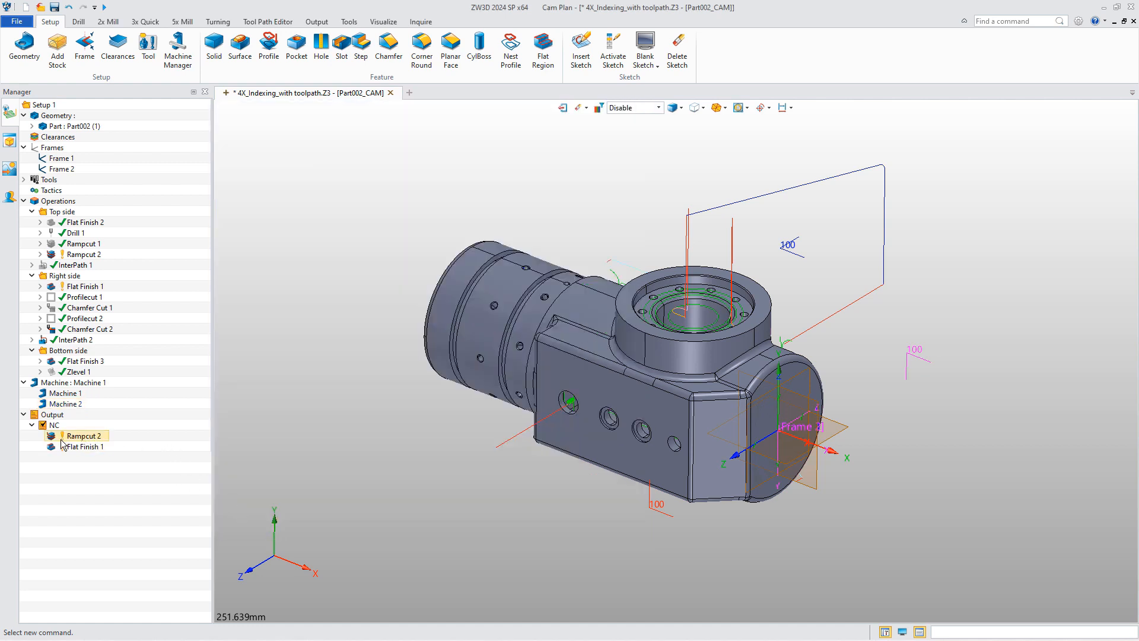
Recalculate the Rampcut 2 operation on the top side and the Flat Finish 1 operation on the right side
left_click(83, 254)
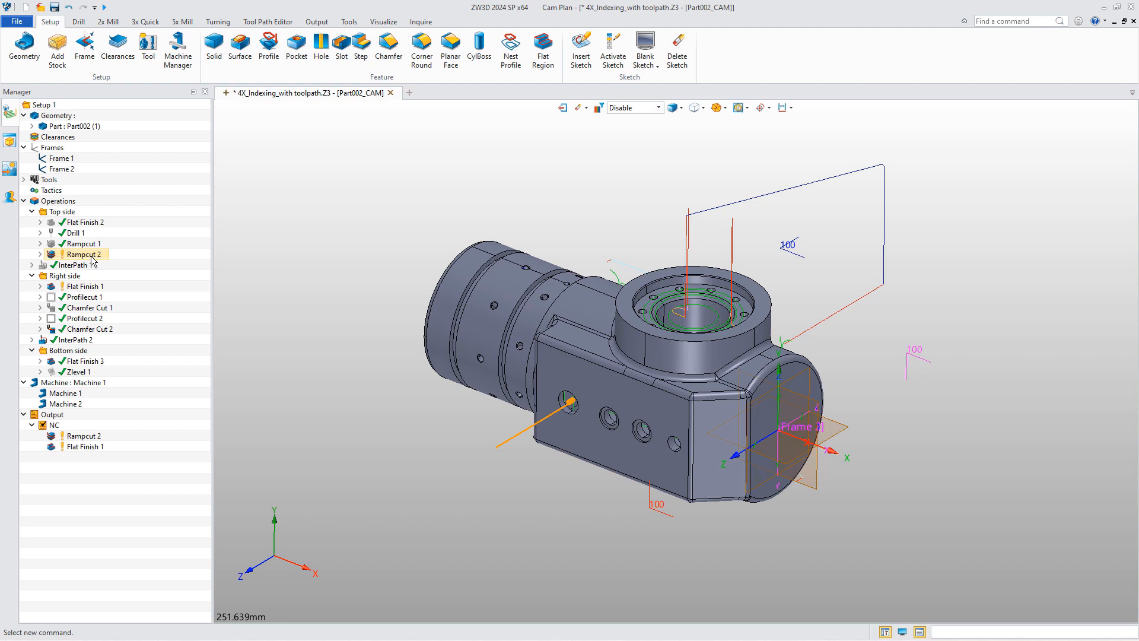
right_click(94, 289)
left_click(128, 307)
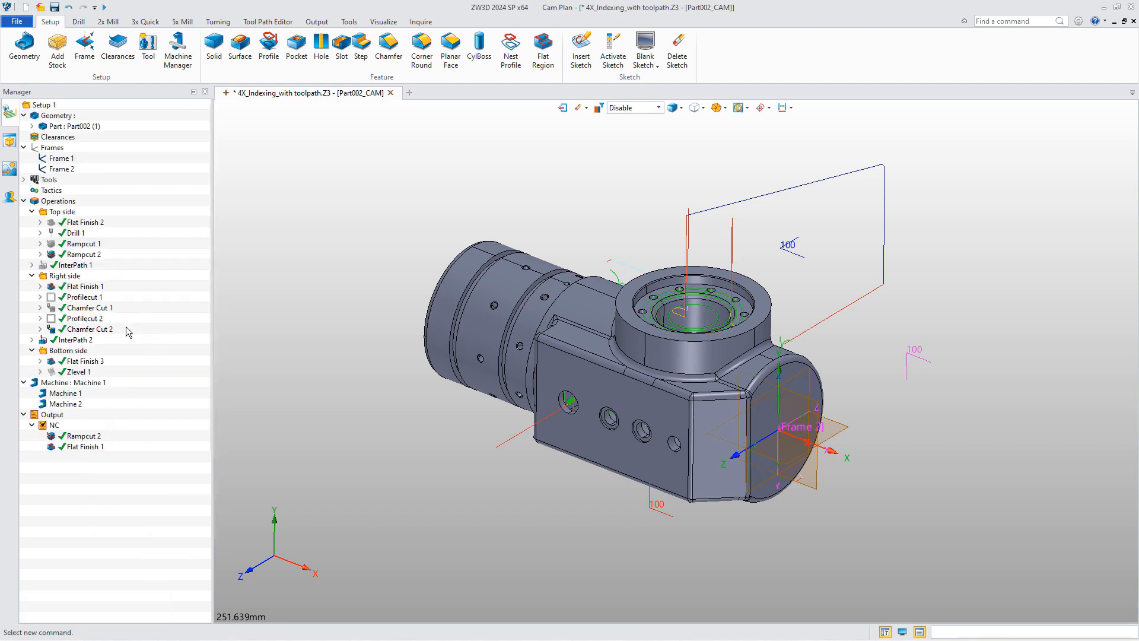
Configure the NC output for Machine 1 with Part Id 11, the programmer's name and toolpath space Machine
right_click(55, 426)
left_click(102, 534)
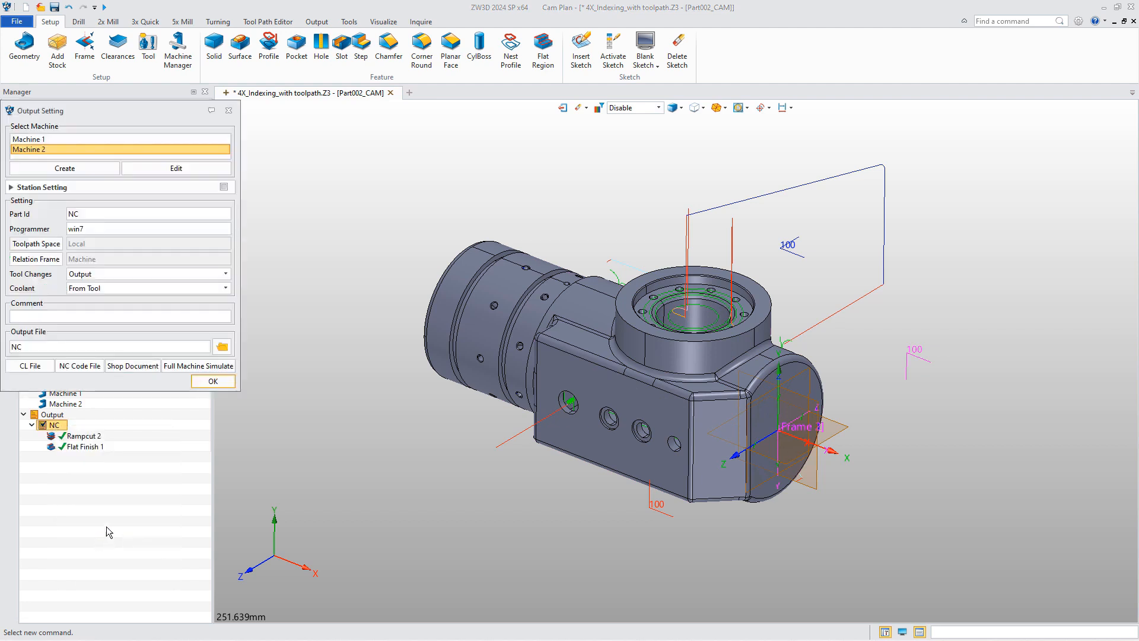
left_click_drag(89, 114, 231, 188)
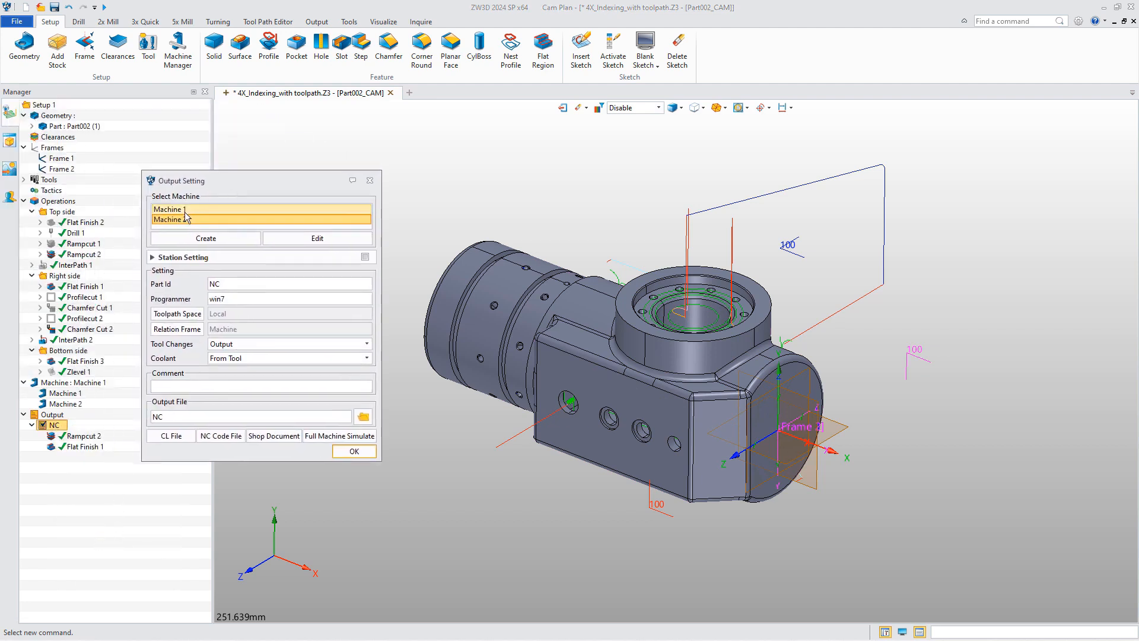
left_click(196, 209)
left_click_drag(232, 289, 198, 290)
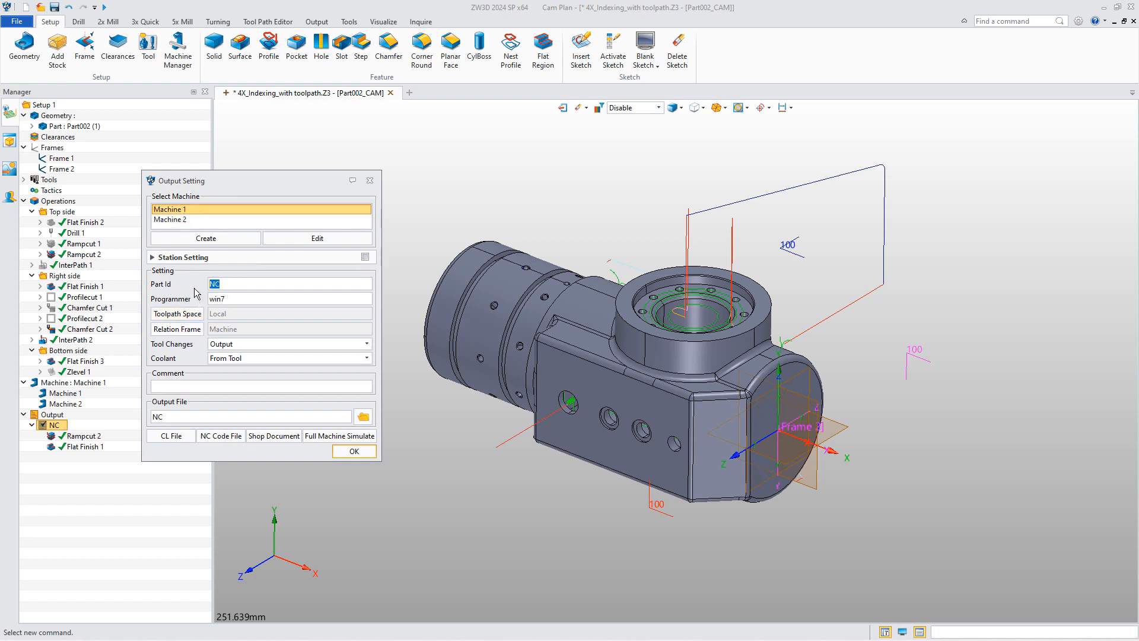
double_click(228, 304)
key("BackSpace")
left_click(190, 314)
double_click(222, 348)
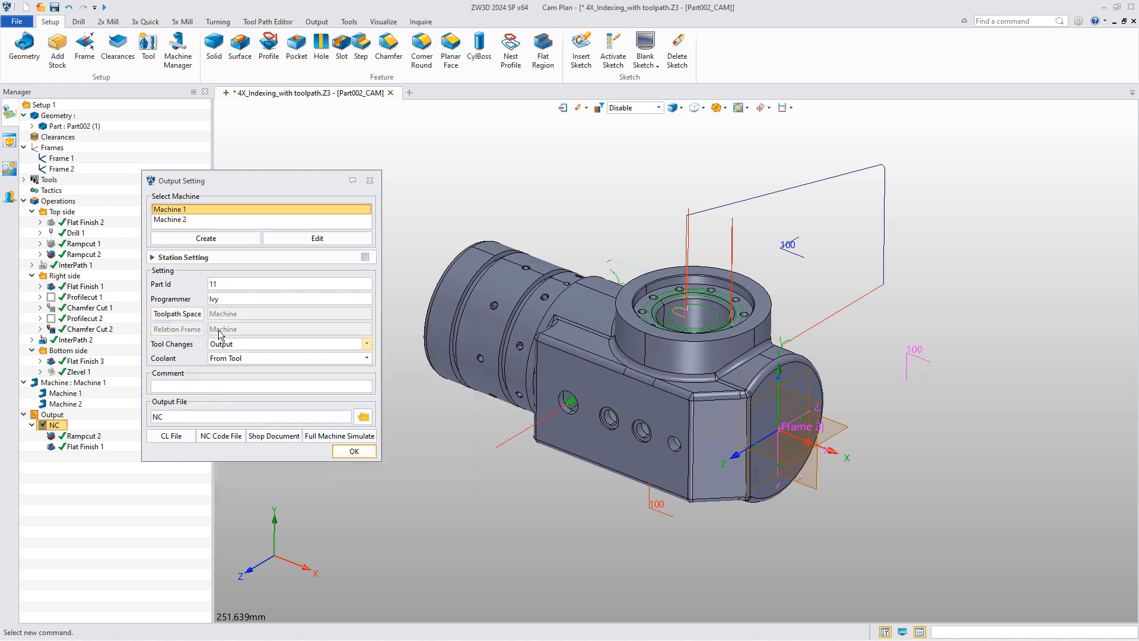
Output the CL file, overwriting the existing NC.cl, and examine its machine, tool and ORIGIN statements
left_click(176, 439)
left_click(586, 376)
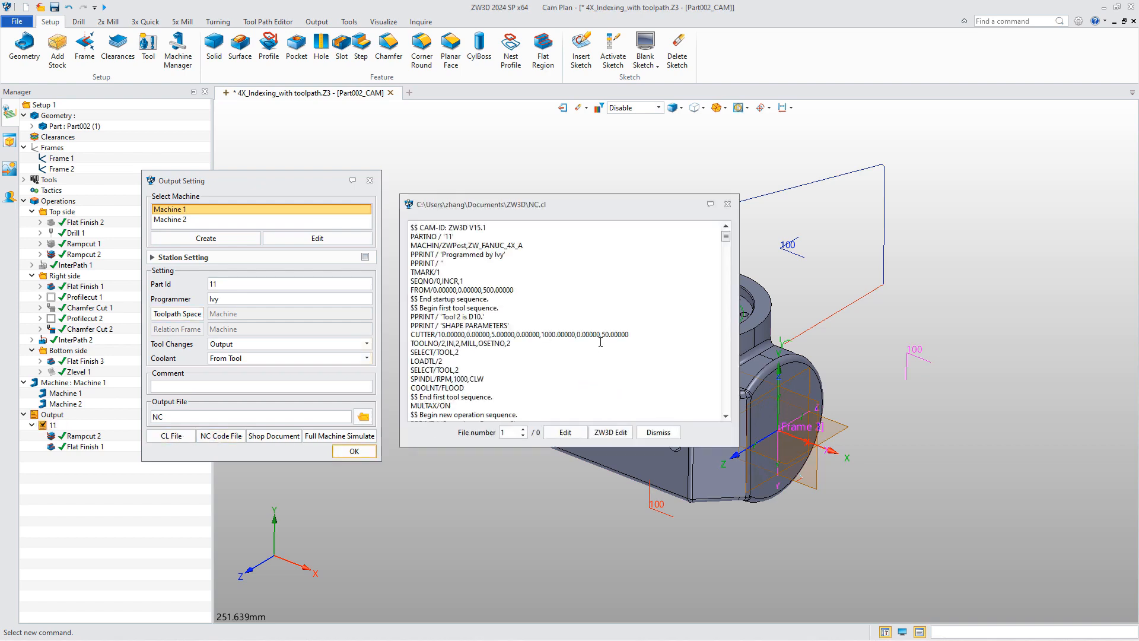
mouse_move(725, 238)
left_mouse_down()
mouse_move(725, 249)
mouse_move(725, 236)
left_mouse_up()
scroll(480, 378, "down", 1)
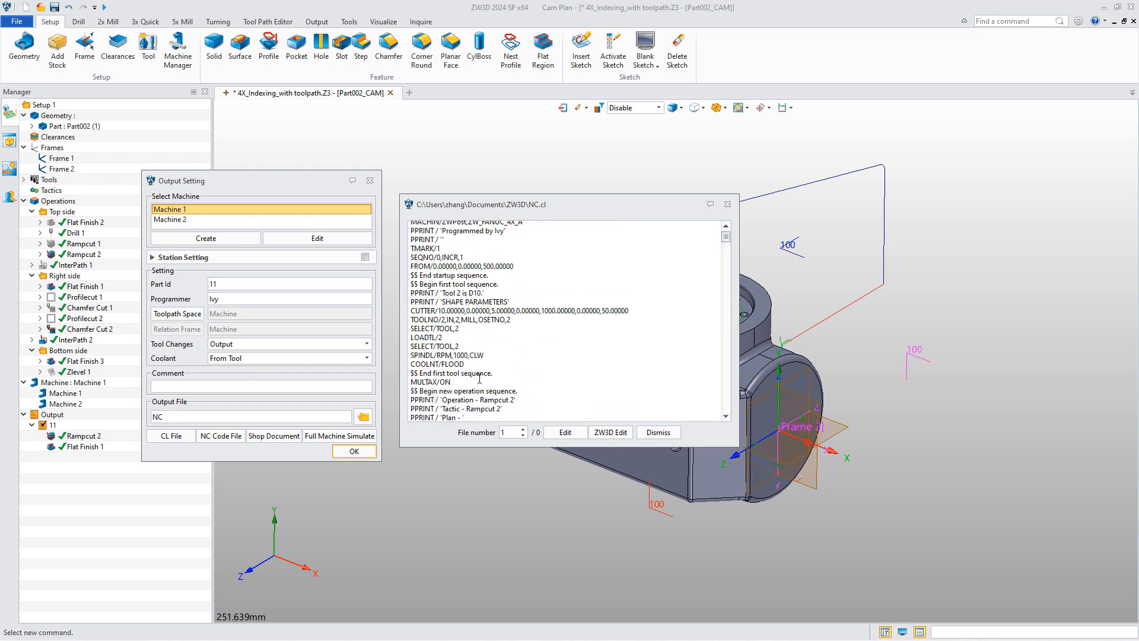
scroll(433, 374, "down", 3)
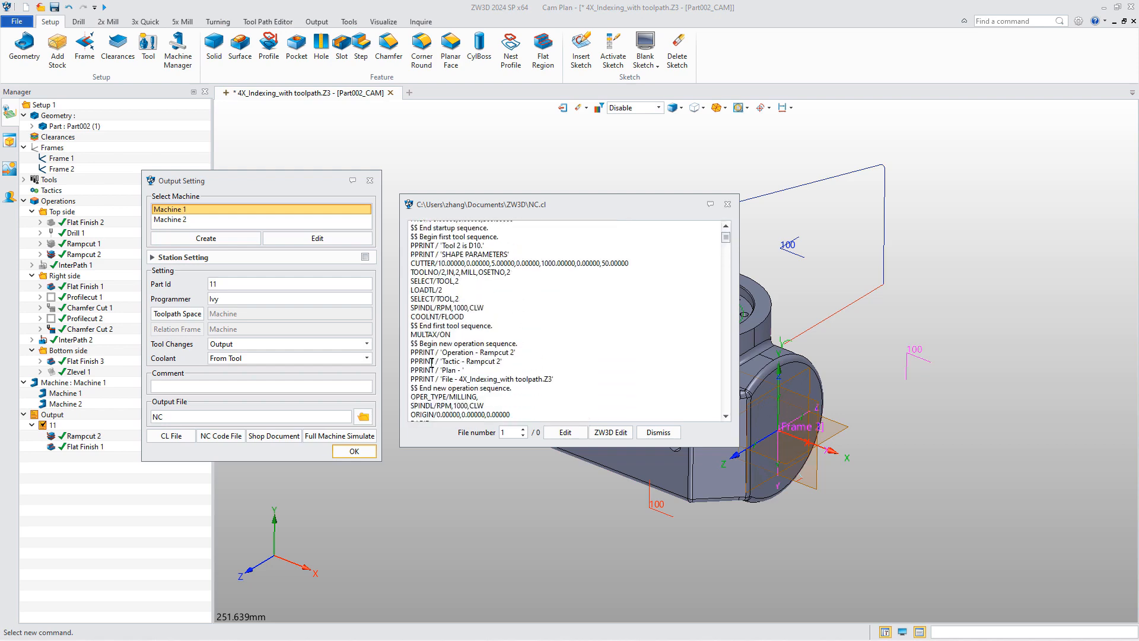
left_click_drag(509, 403, 412, 401)
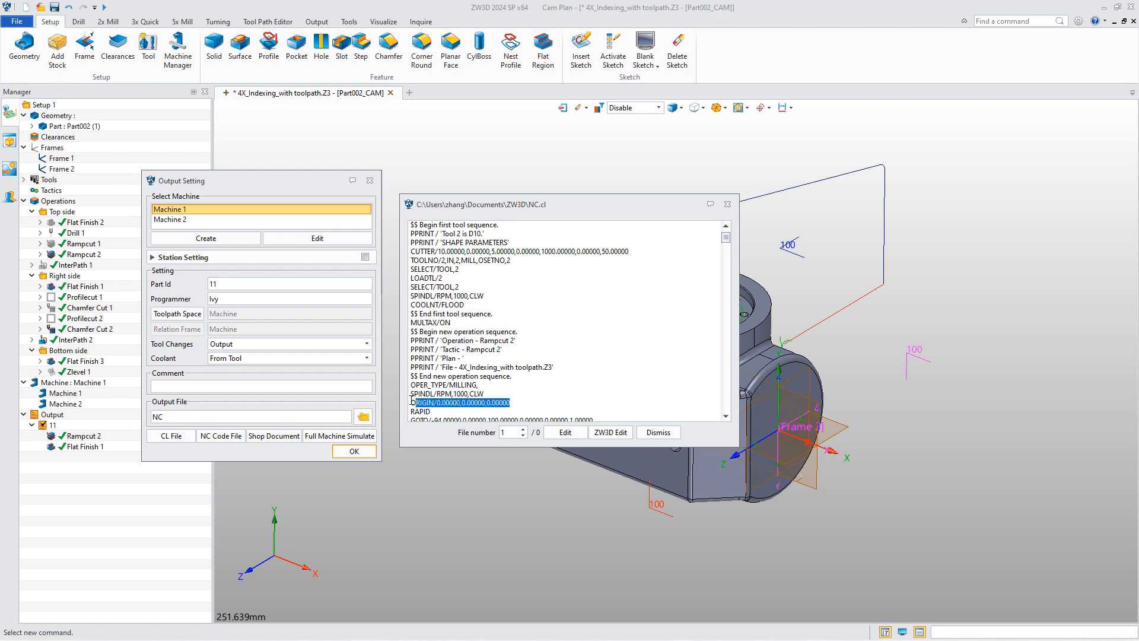
left_click(728, 205)
Output the NC code file, overwriting the existing NC.nc, and open it in Notepad++
left_click(222, 437)
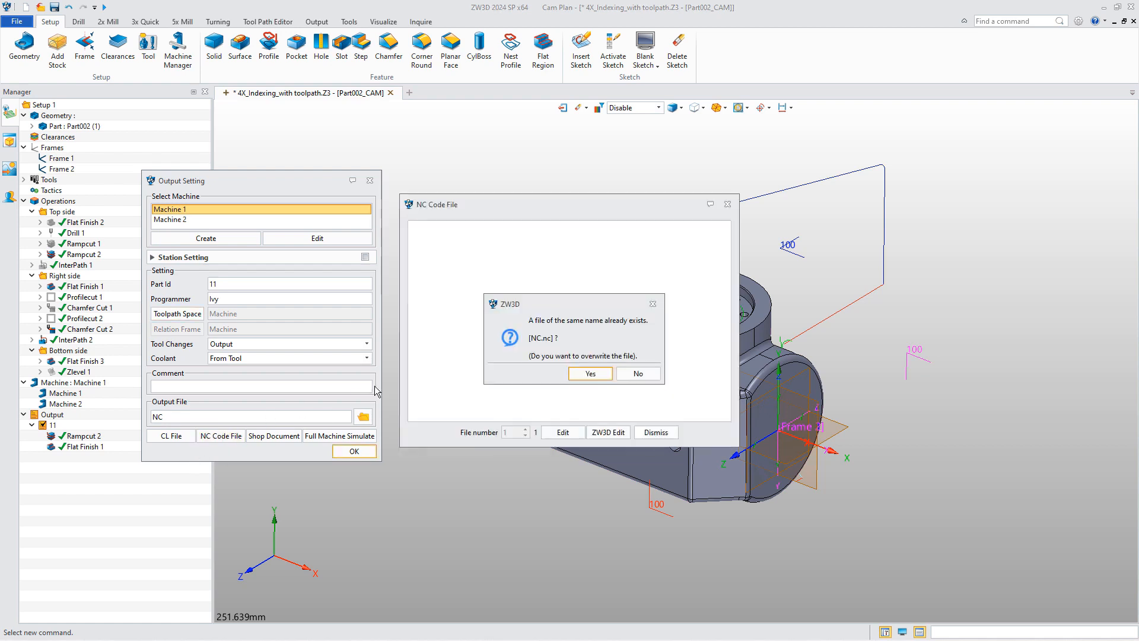
left_click(590, 374)
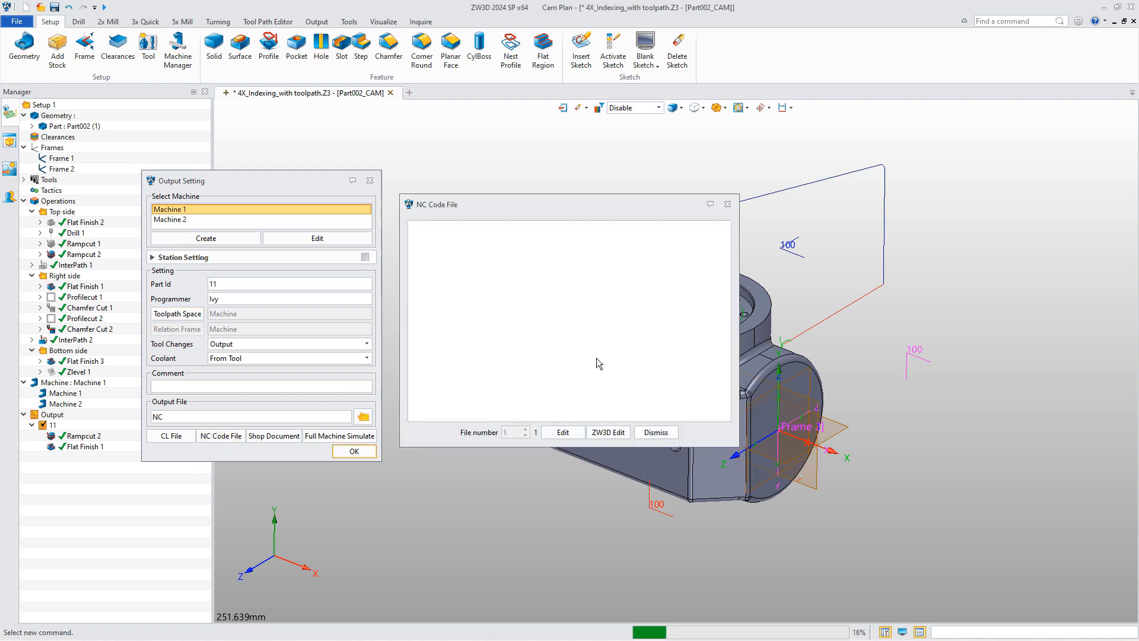
left_click(557, 433)
left_click(373, 171)
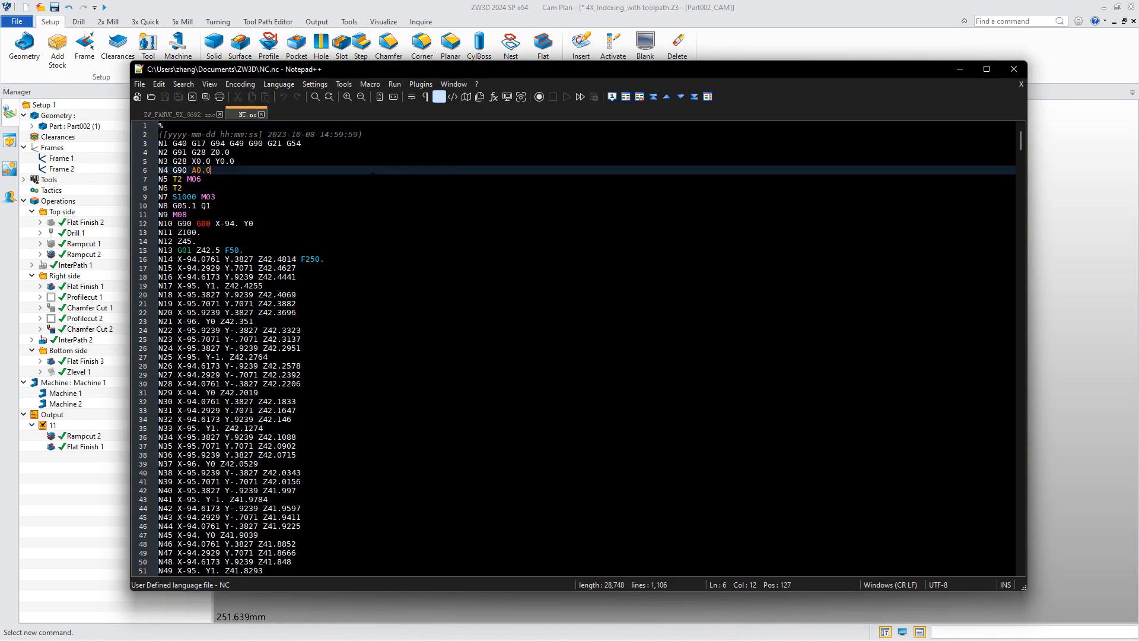
Search NC.nc for "A" to examine the rotary-axis commands between the two operations
key("ctrl+f")
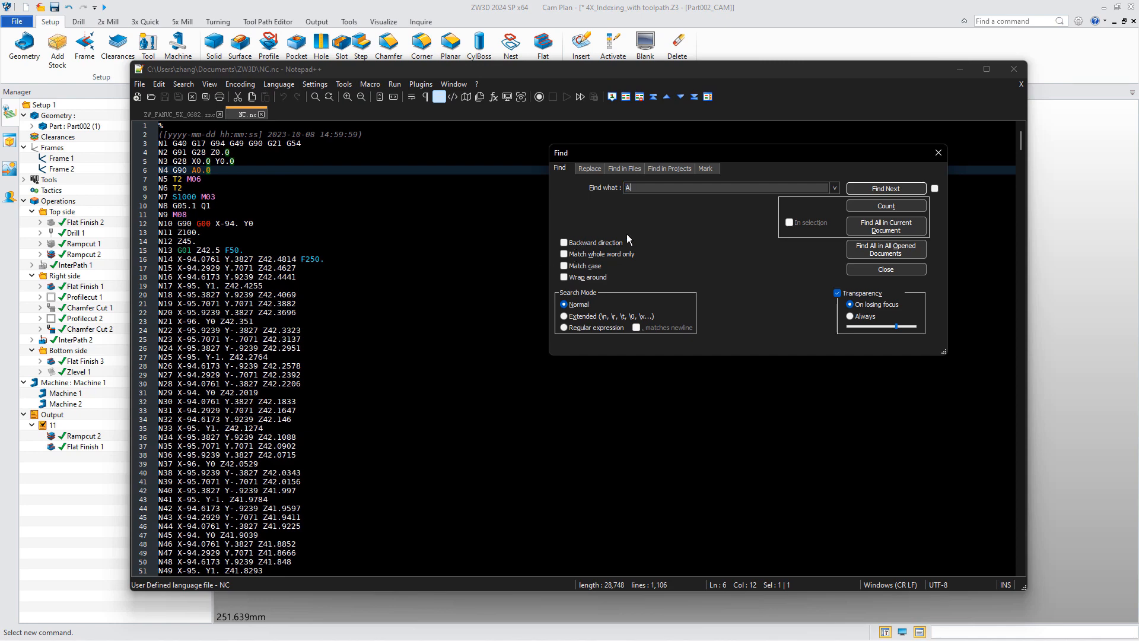
left_click(896, 184)
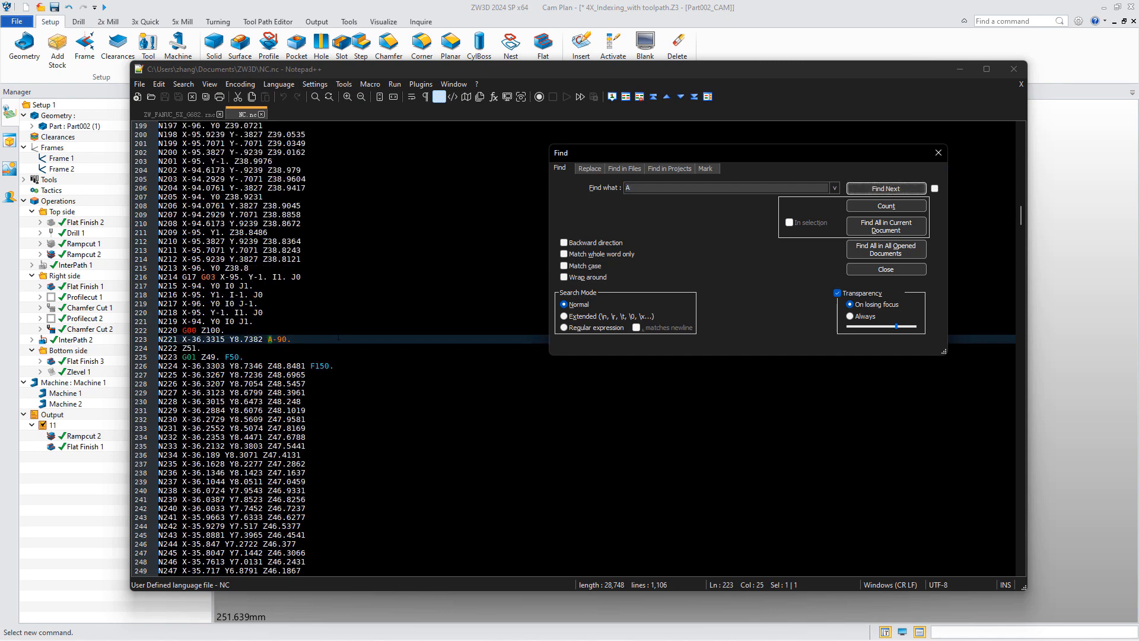
scroll(699, 257, "down", 2)
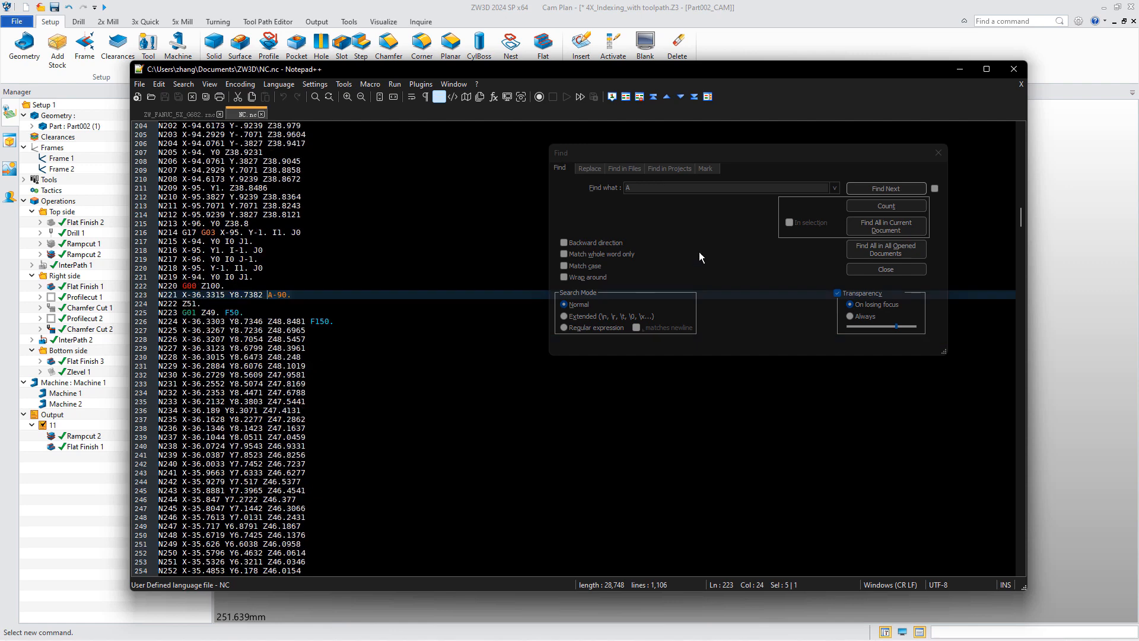
left_click(938, 152)
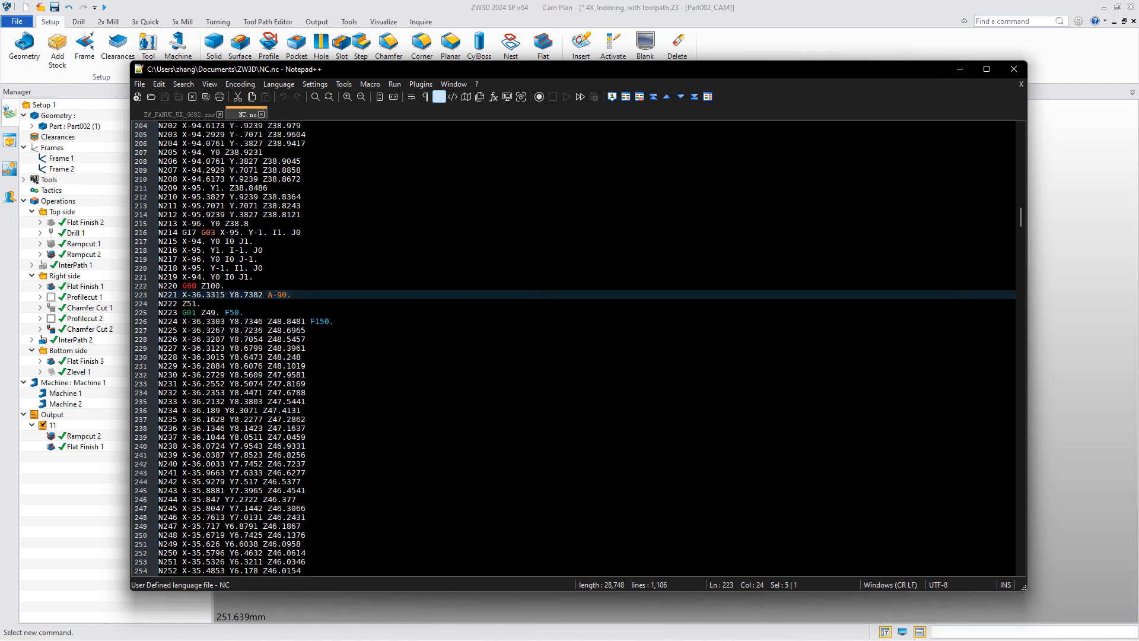
Close NC.nc in the text editor, return to ZW3D and accept the output settings
left_click(262, 114)
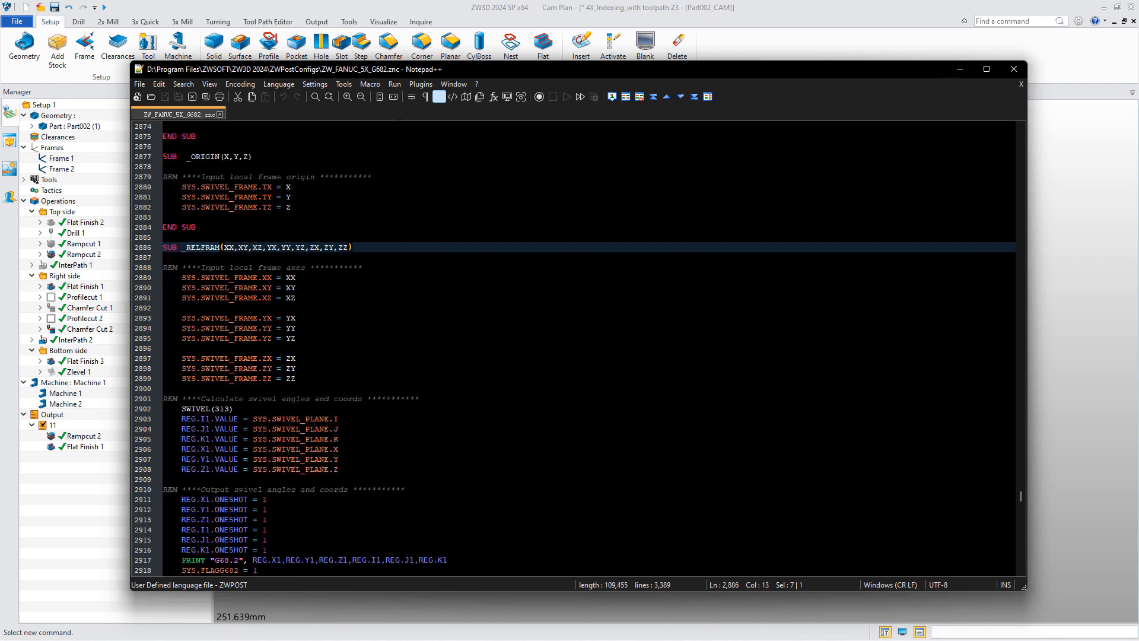
left_click(957, 70)
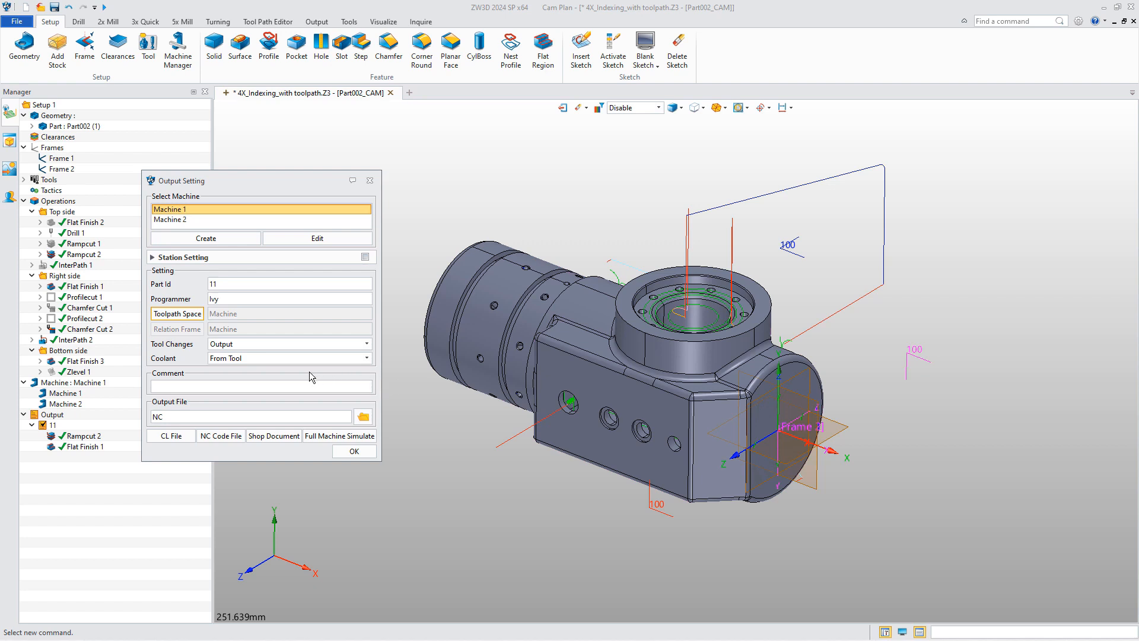
left_click(353, 452)
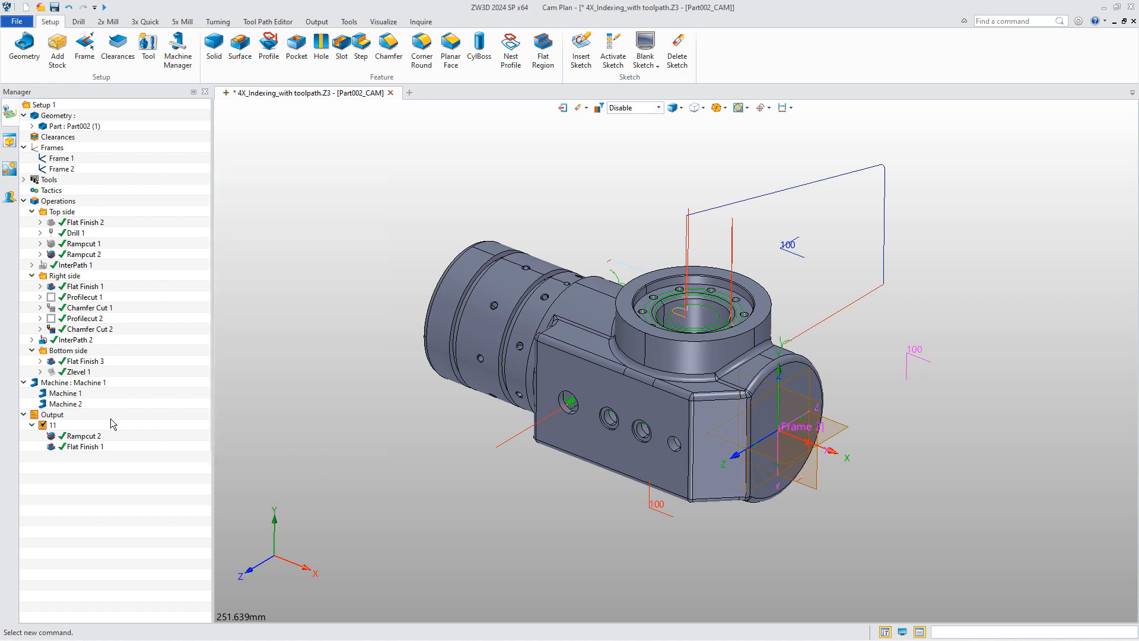
Check the post configuration assigned to Machine 2, leaving the machine settings without saving
double_click(74, 404)
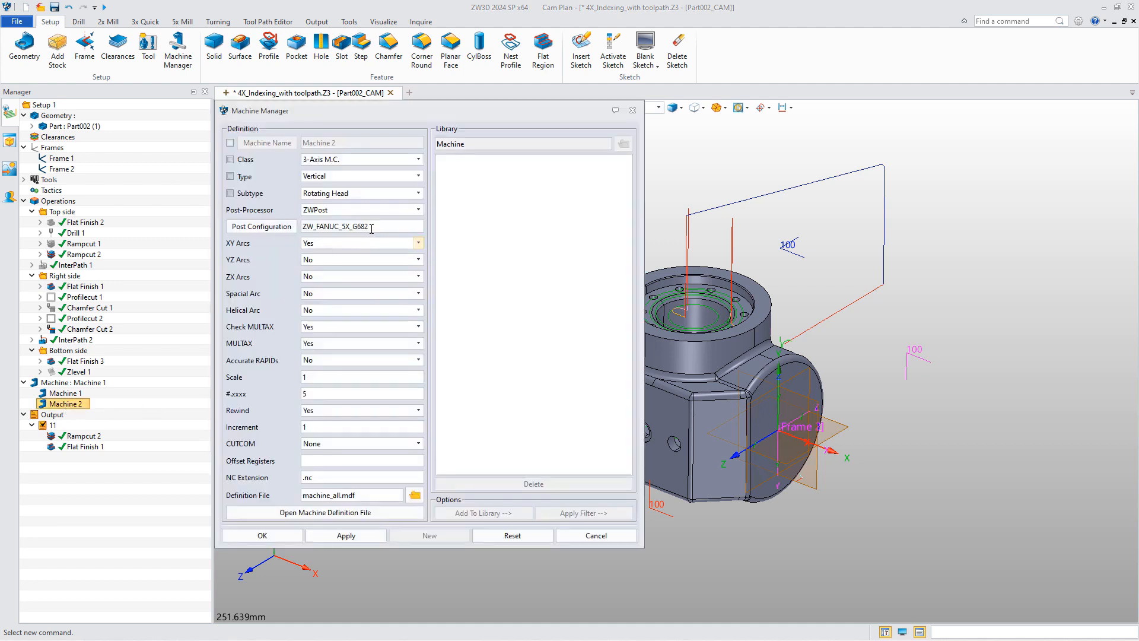
left_click_drag(372, 229, 279, 230)
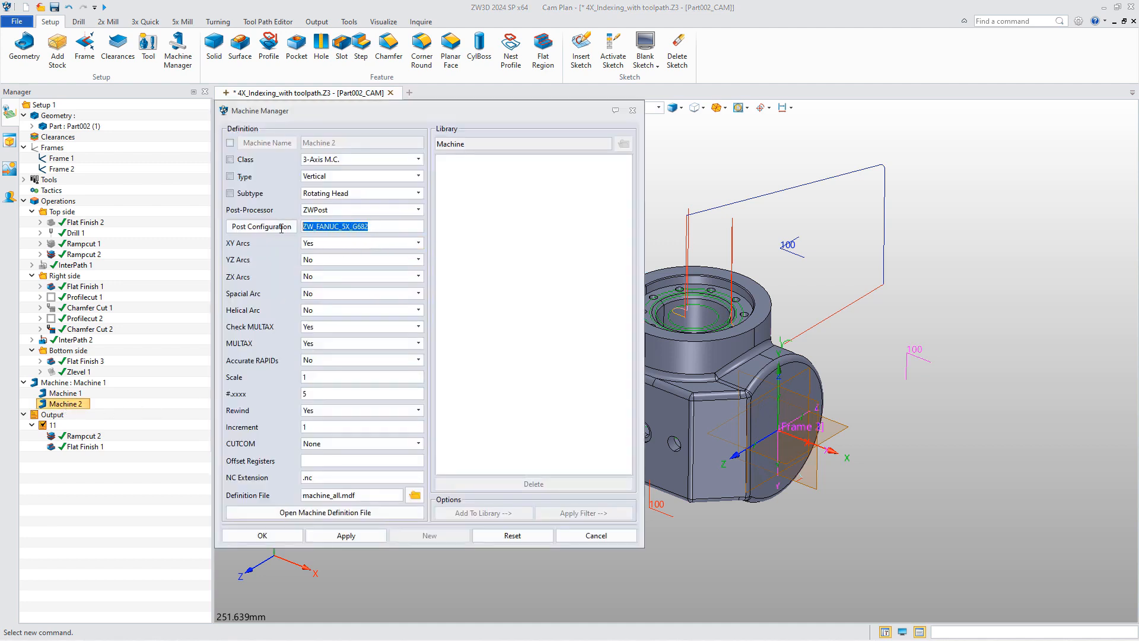
left_click(596, 539)
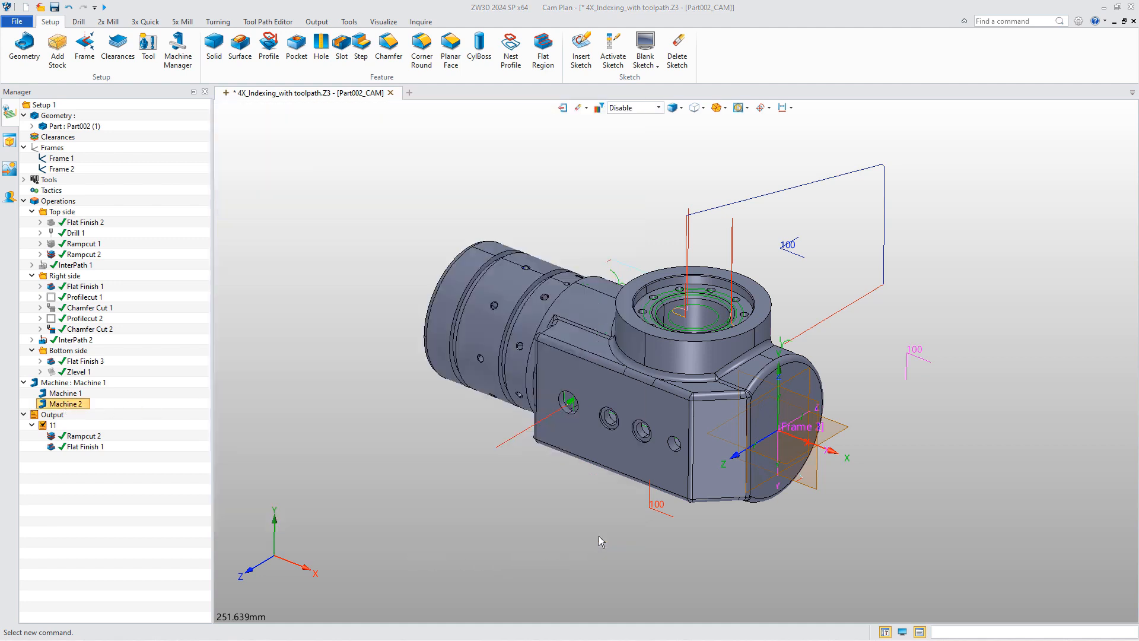
Configure output 11 for Machine 2 with toolpath space Local and relation frame Machine
right_click(54, 427)
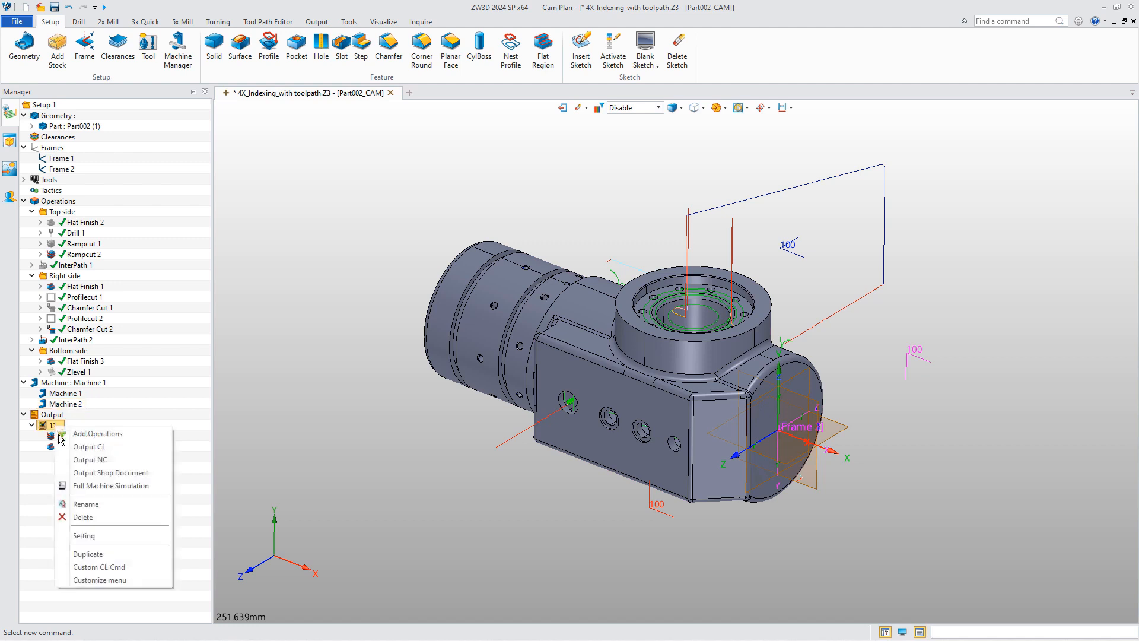
left_click(83, 535)
left_click(41, 149)
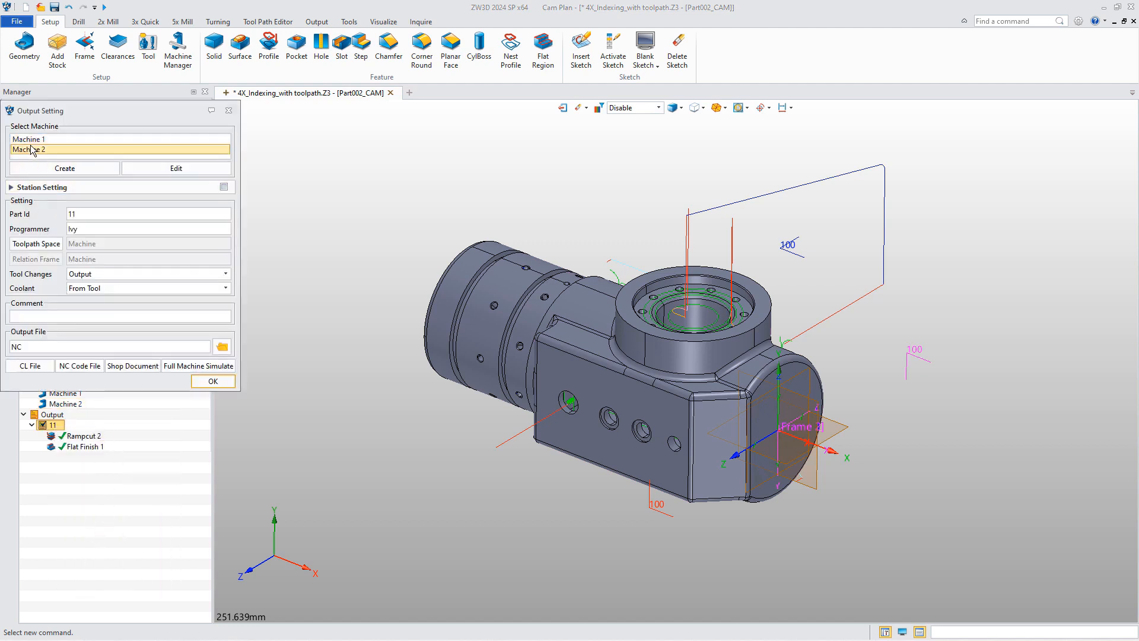
left_click(46, 245)
double_click(76, 290)
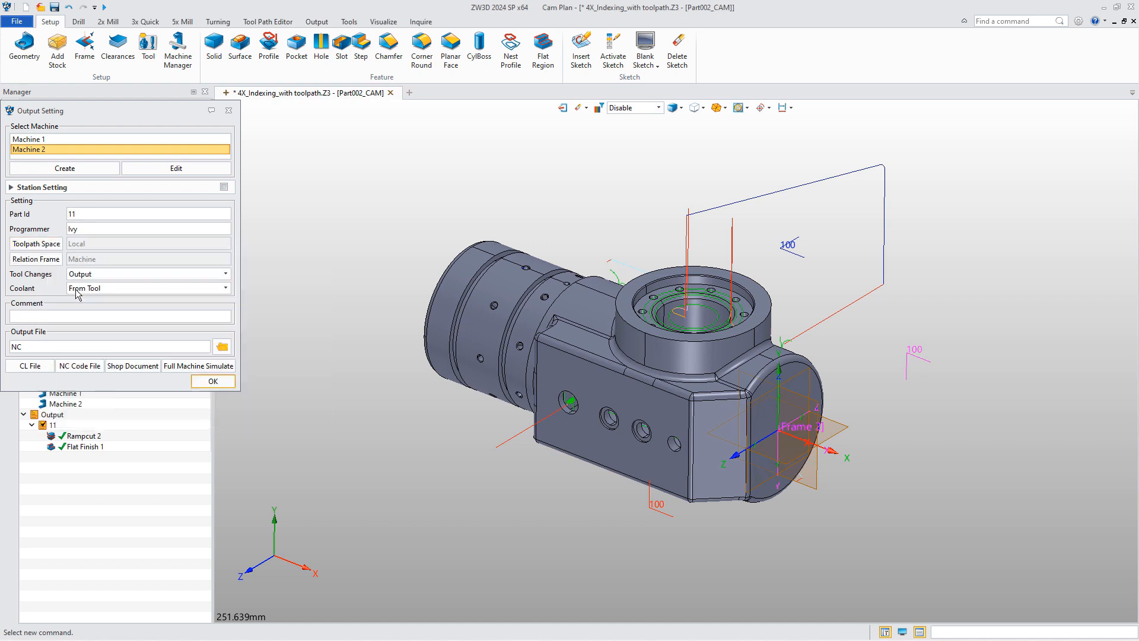
left_click(50, 262)
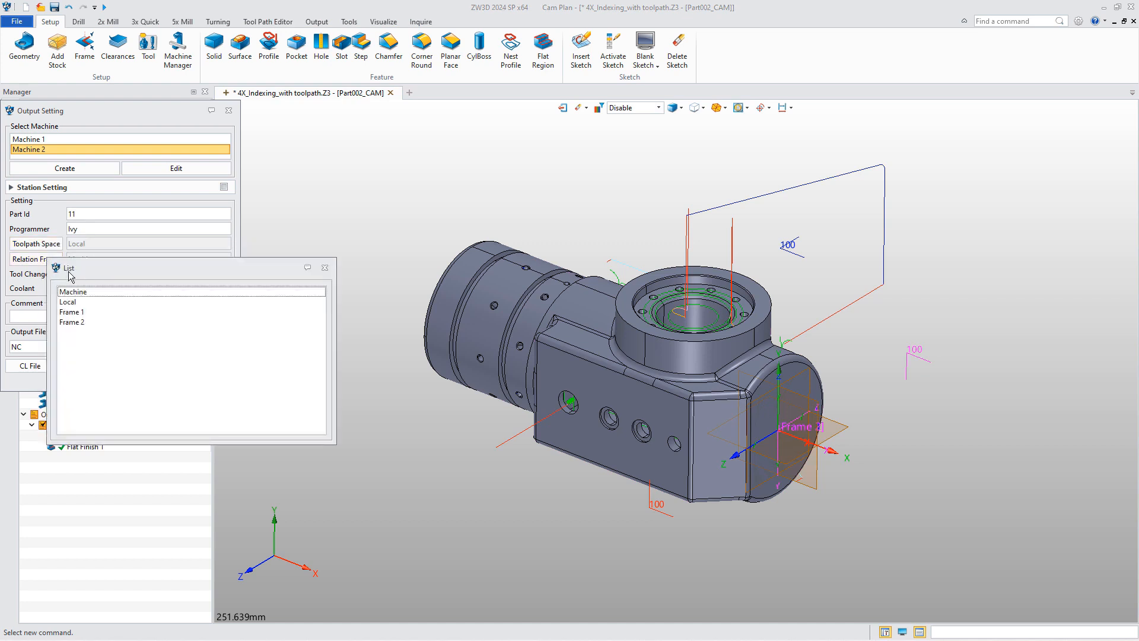
double_click(73, 292)
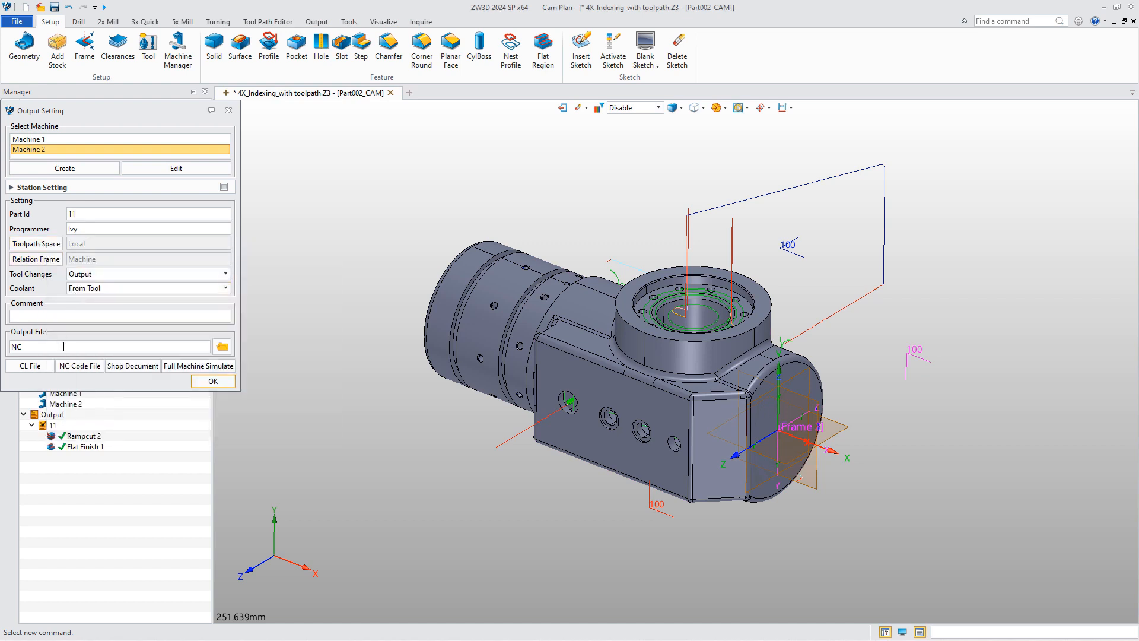
Output the CL file for output 11, overwriting NC.cl, and examine its ORIGIN and RELFRAM lines
left_click(29, 366)
left_click(591, 373)
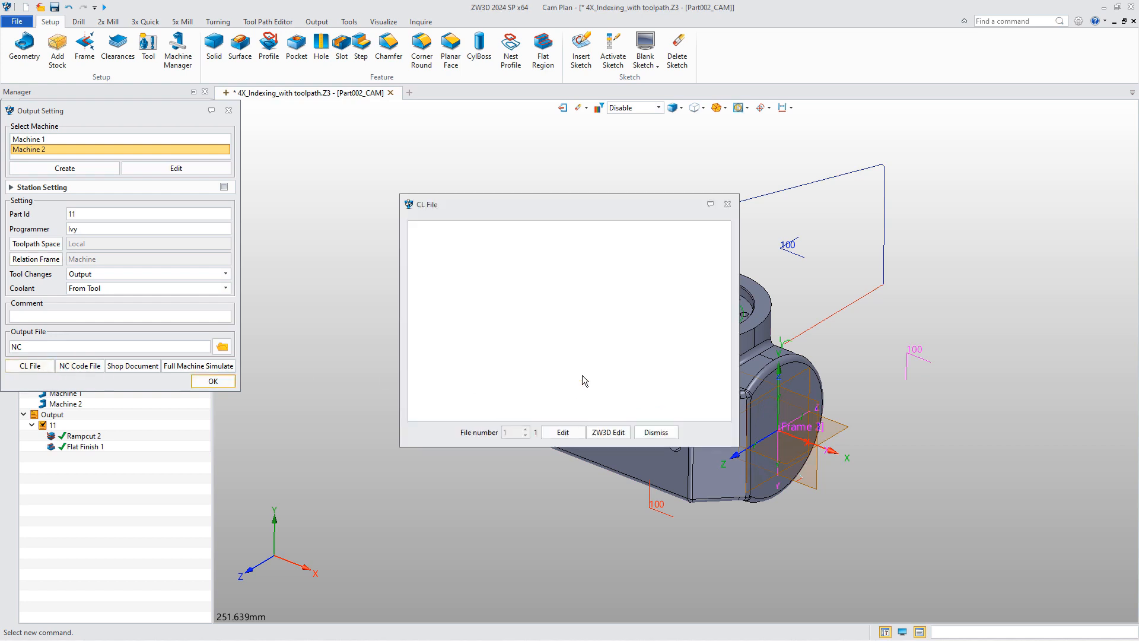
scroll(478, 343, "down", 2)
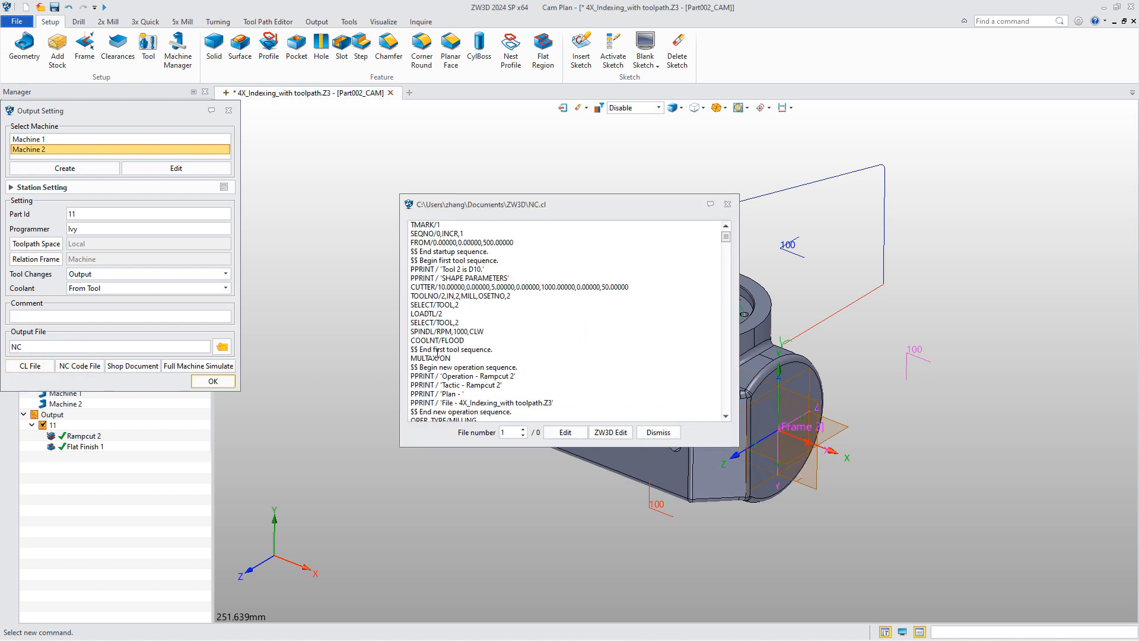
scroll(438, 354, "down", 3)
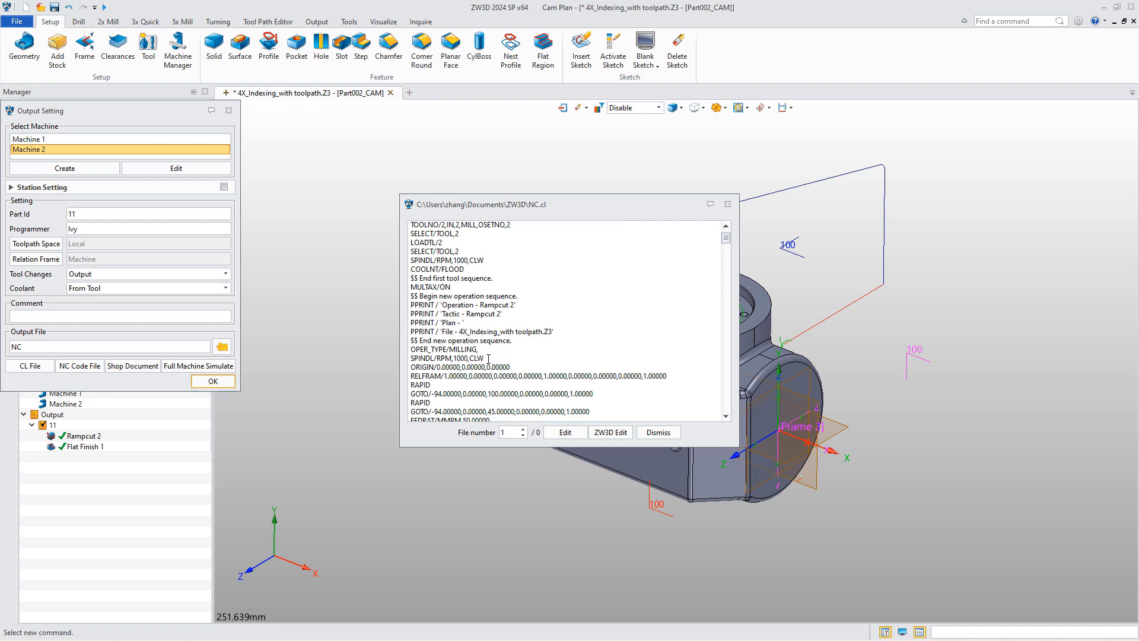
left_click_drag(667, 377, 408, 370)
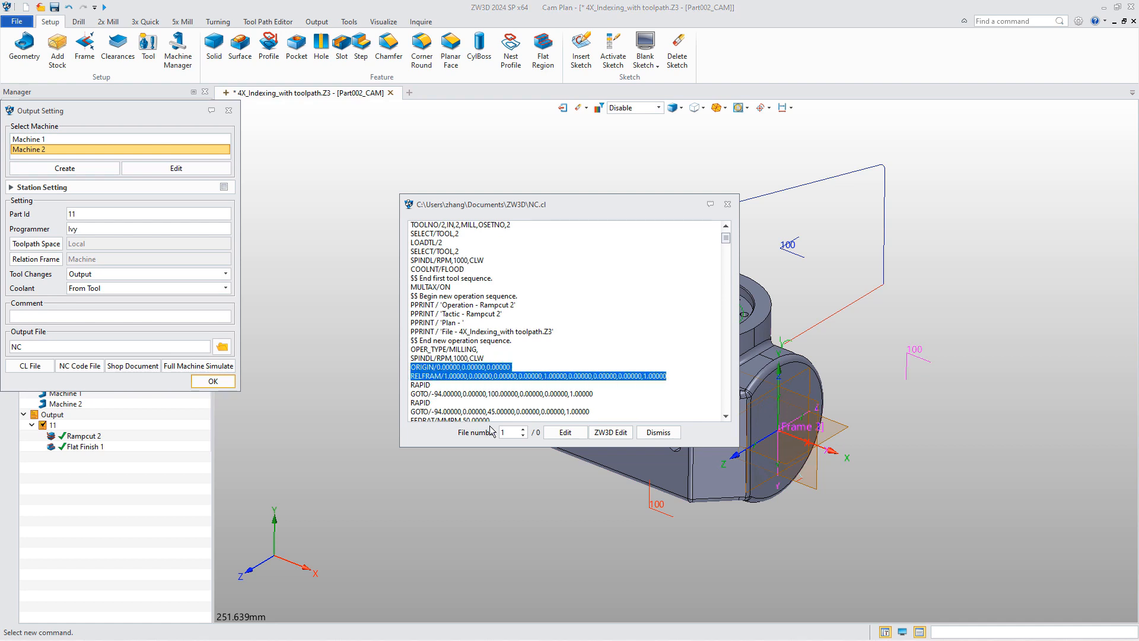
left_click(723, 206)
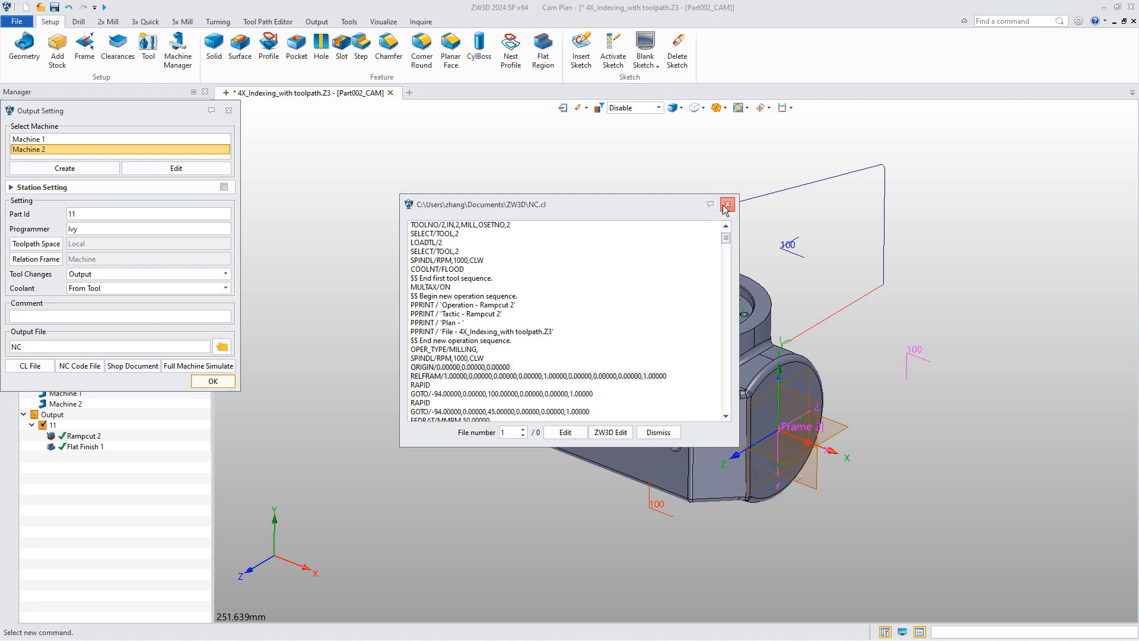
Switch to Notepad++ and examine the _ORIGIN, _RELFRAM and _OPER_TYPE subroutines in ZW_FANUC_5X_G682.znc, then return to ZW3D
left_click(662, 626)
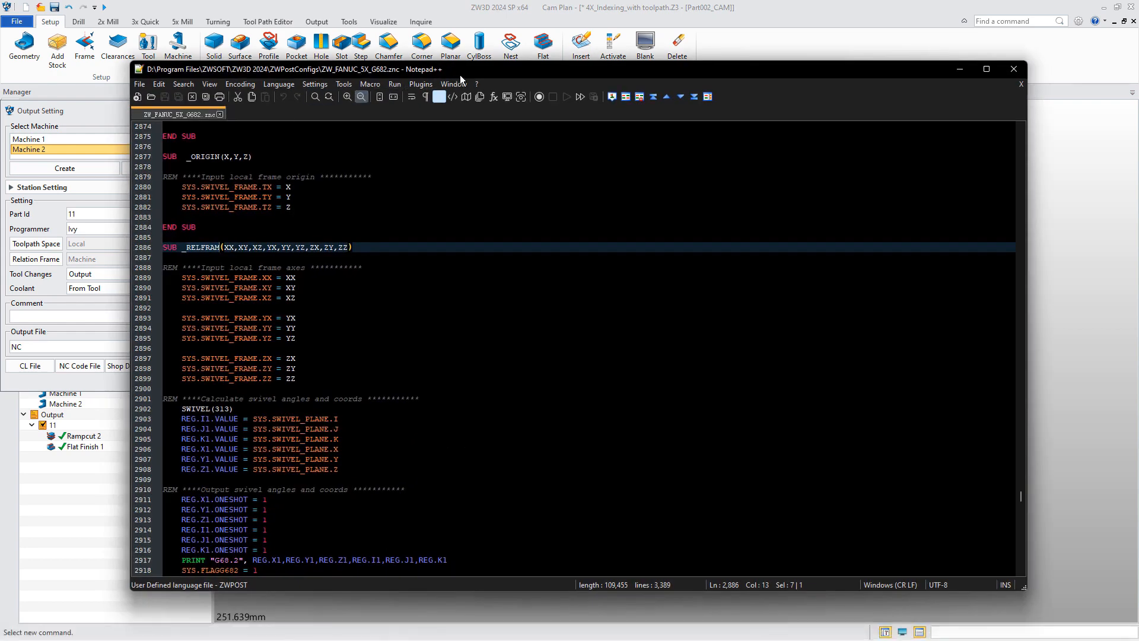
double_click(503, 70)
left_click_drag(31, 58, 255, 619)
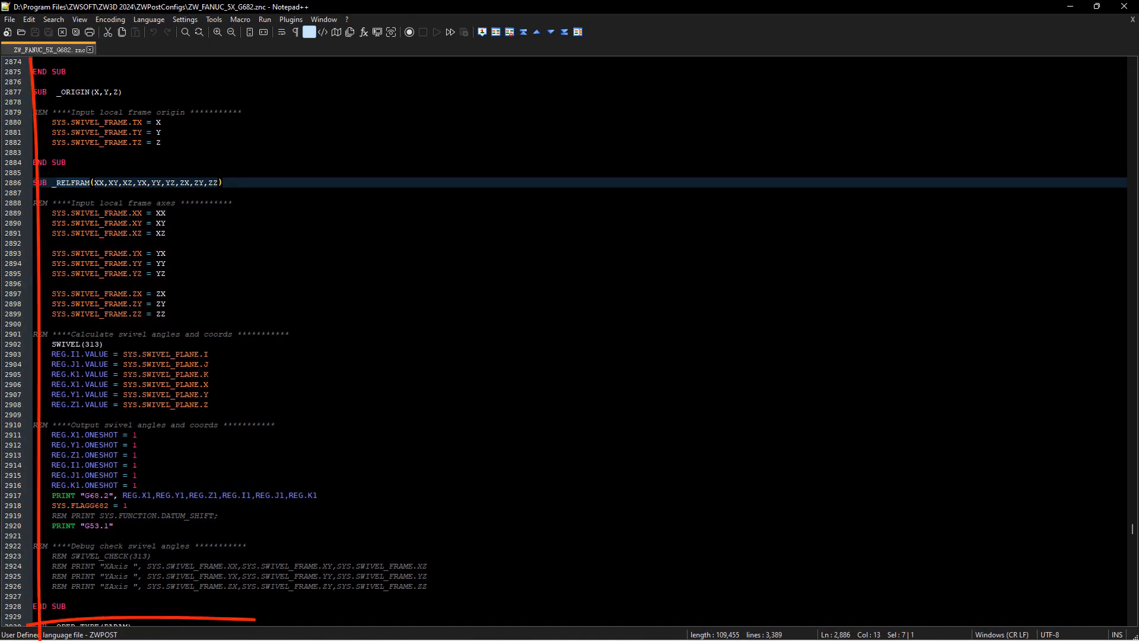
left_click_drag(33, 82, 123, 92)
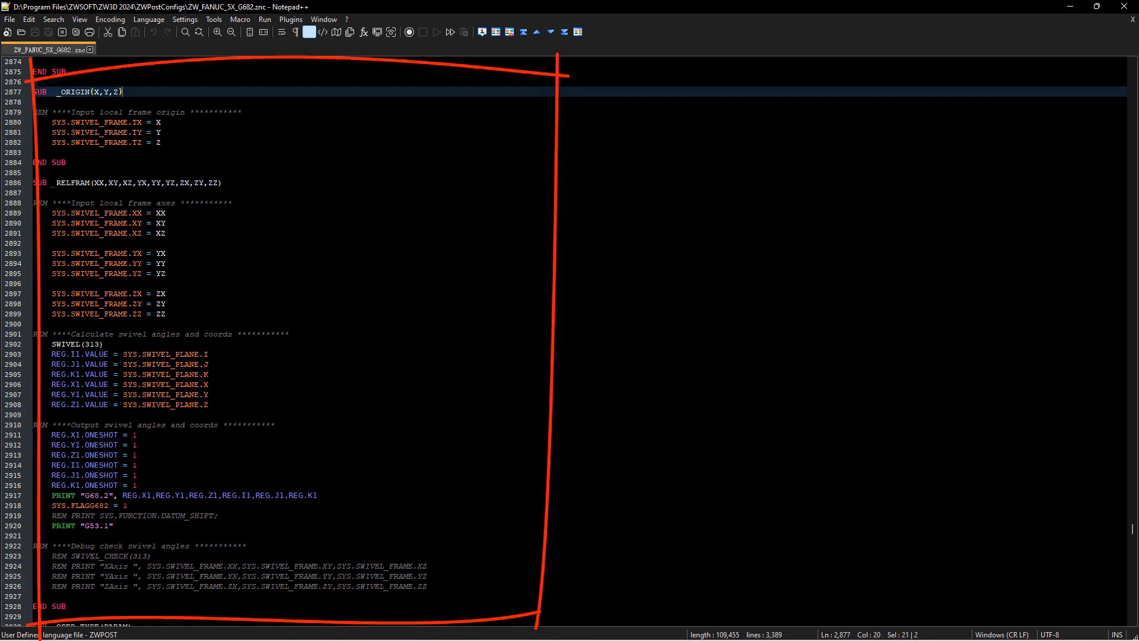
left_click_drag(52, 183, 137, 183)
left_click(71, 354)
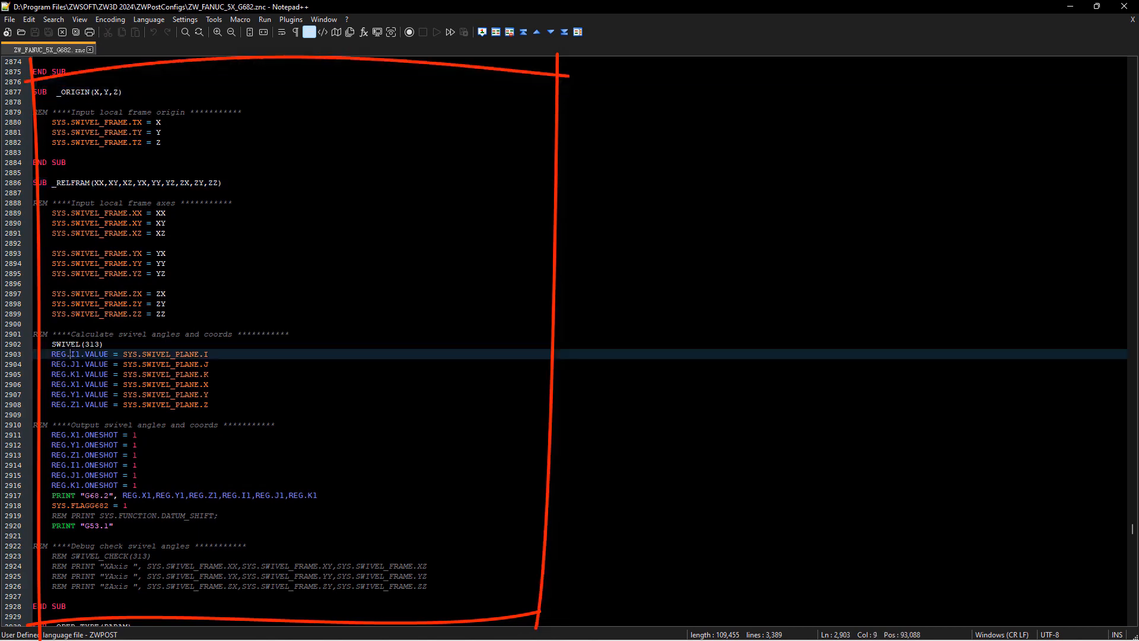
scroll(71, 354, "down", 4)
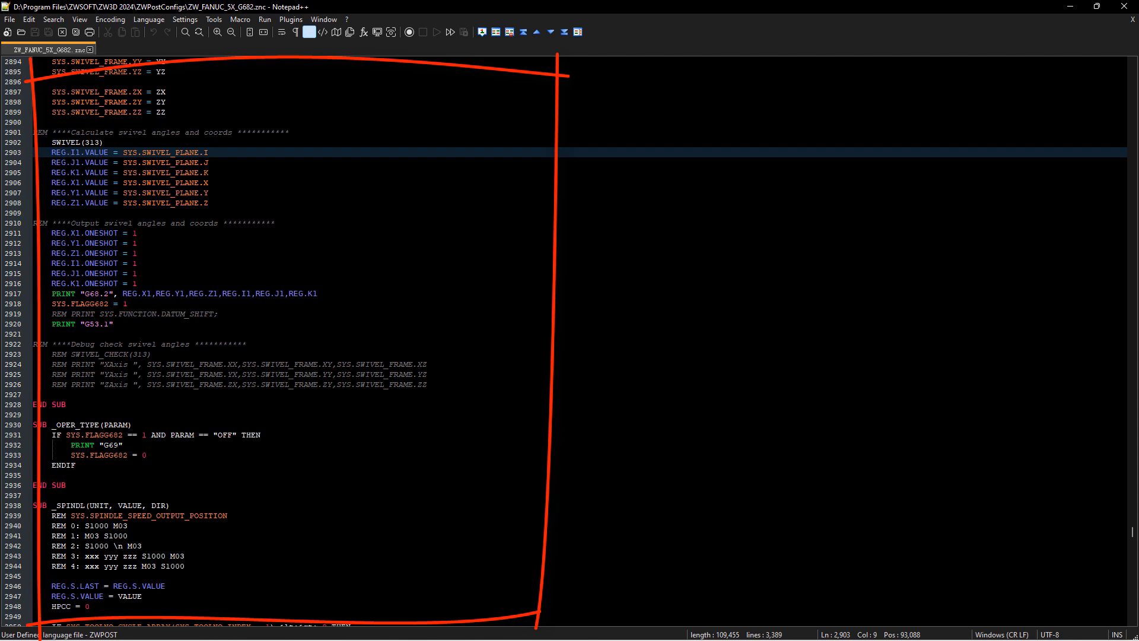
left_click_drag(147, 455, 54, 435)
left_click_drag(113, 324, 52, 303)
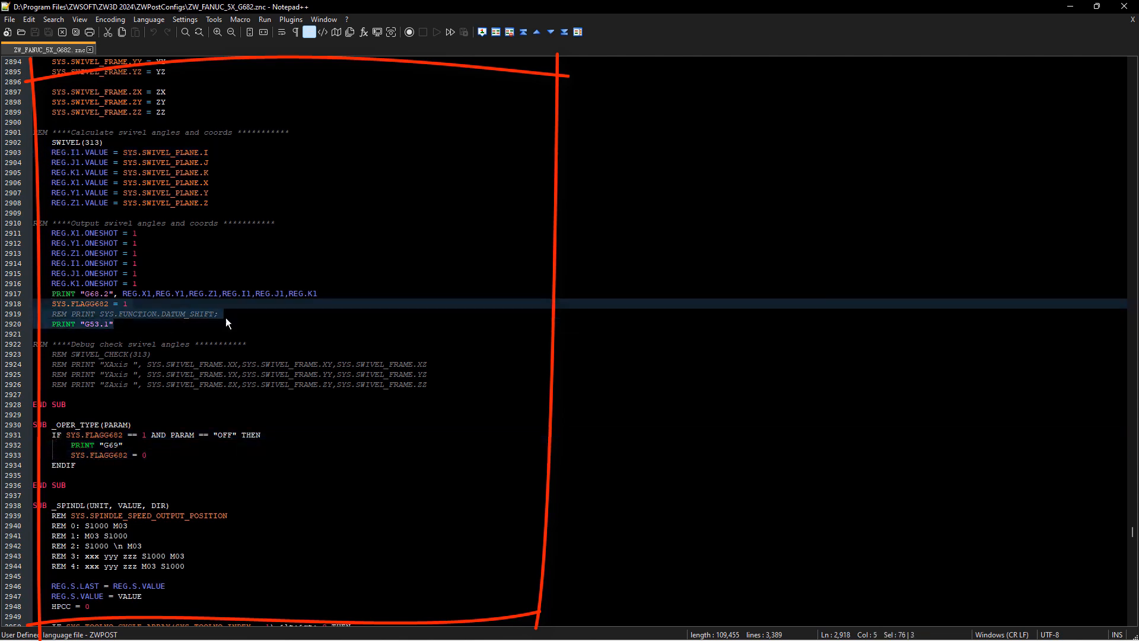
left_click(1070, 7)
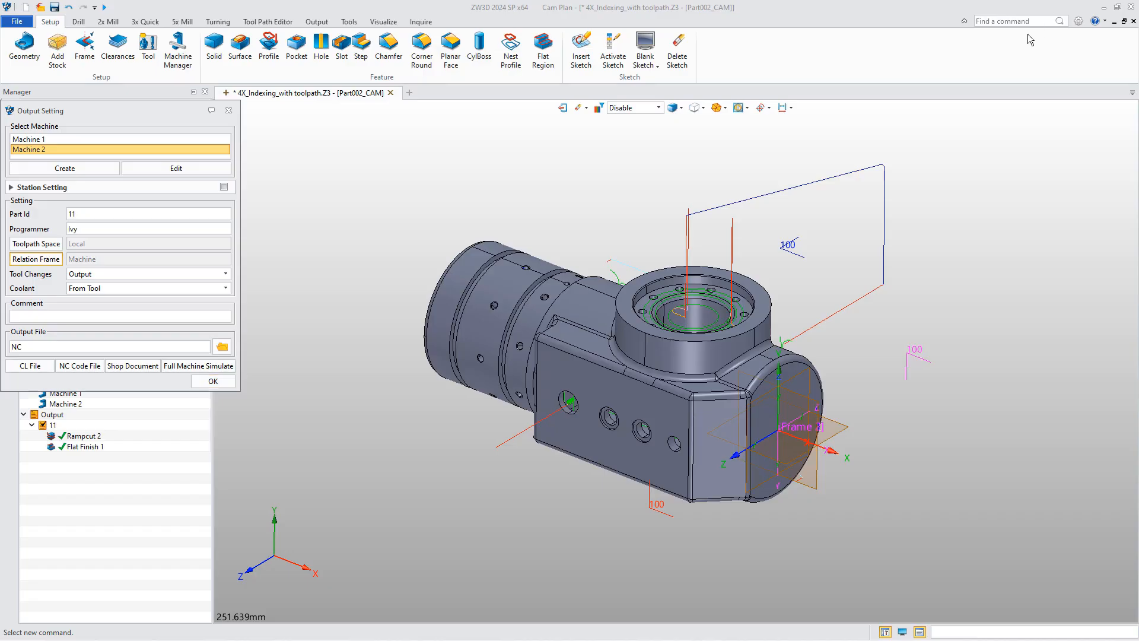
Output the NC code for output 11, overwriting NC.nc, and examine its G68.2, G53.1 and G69 commands
left_click(81, 366)
left_click(590, 374)
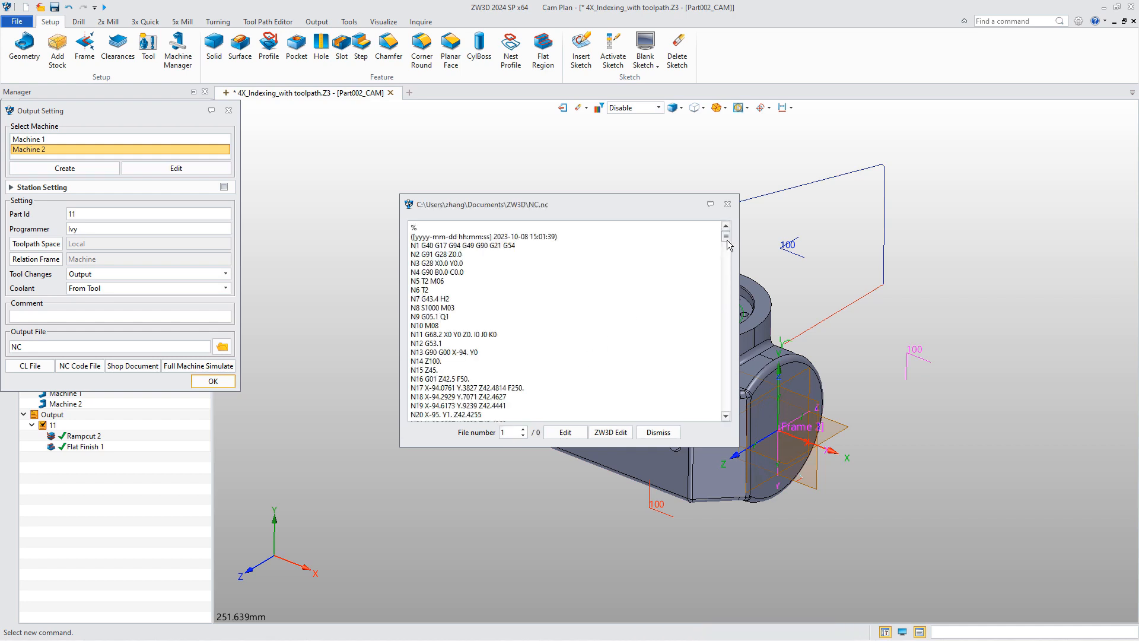
left_click_drag(725, 238, 724, 249)
scroll(587, 269, "up", 10)
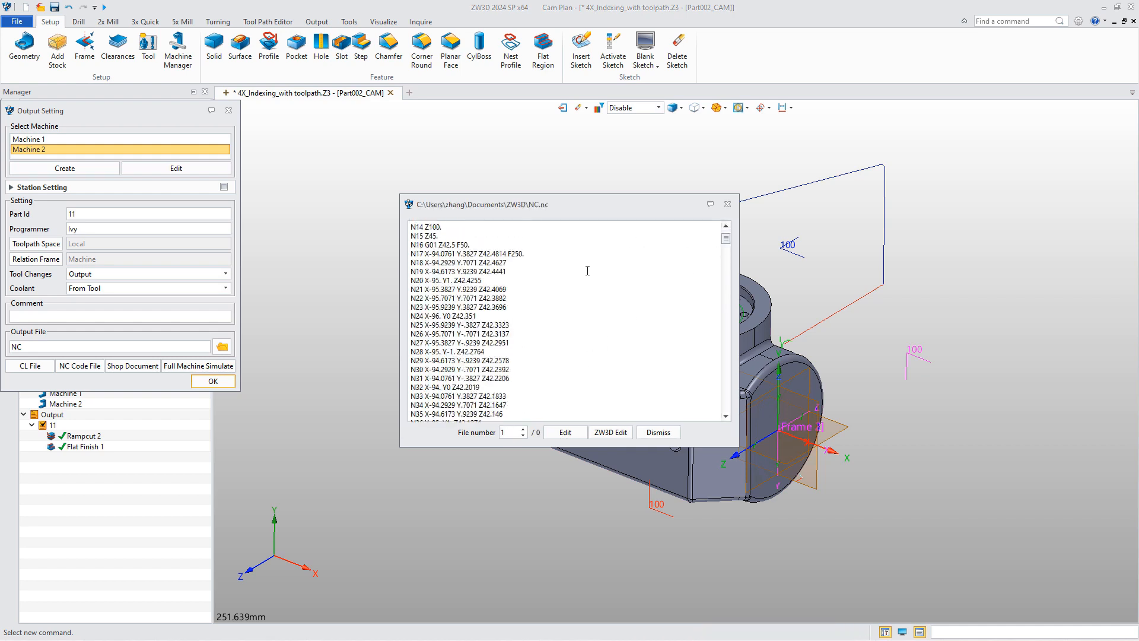
scroll(534, 297, "up", 3)
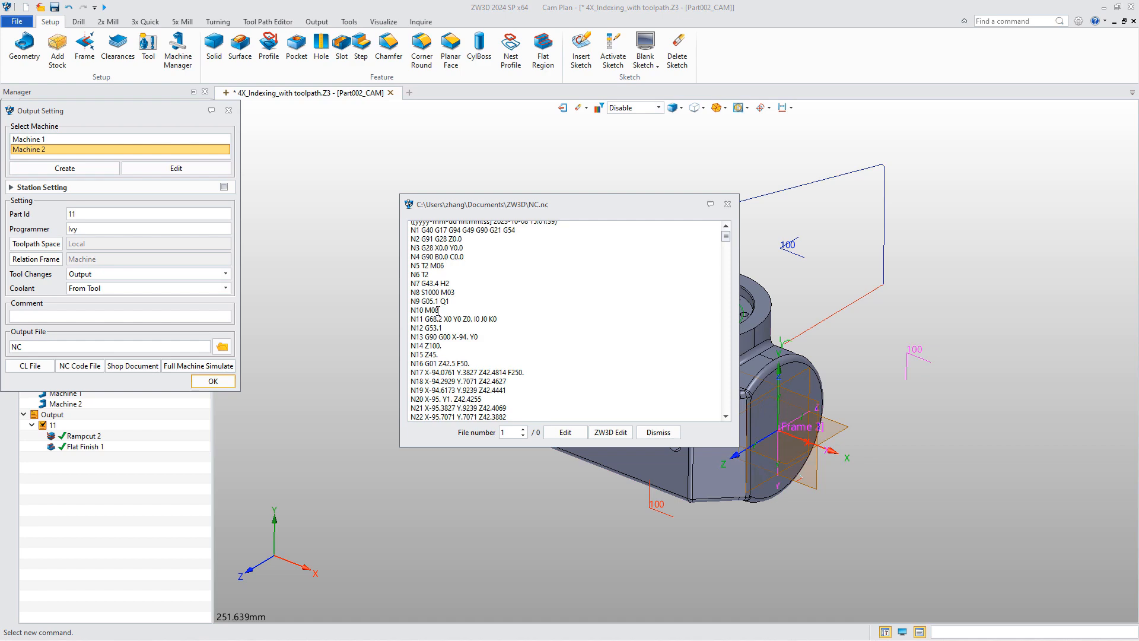
left_click_drag(445, 326, 409, 319)
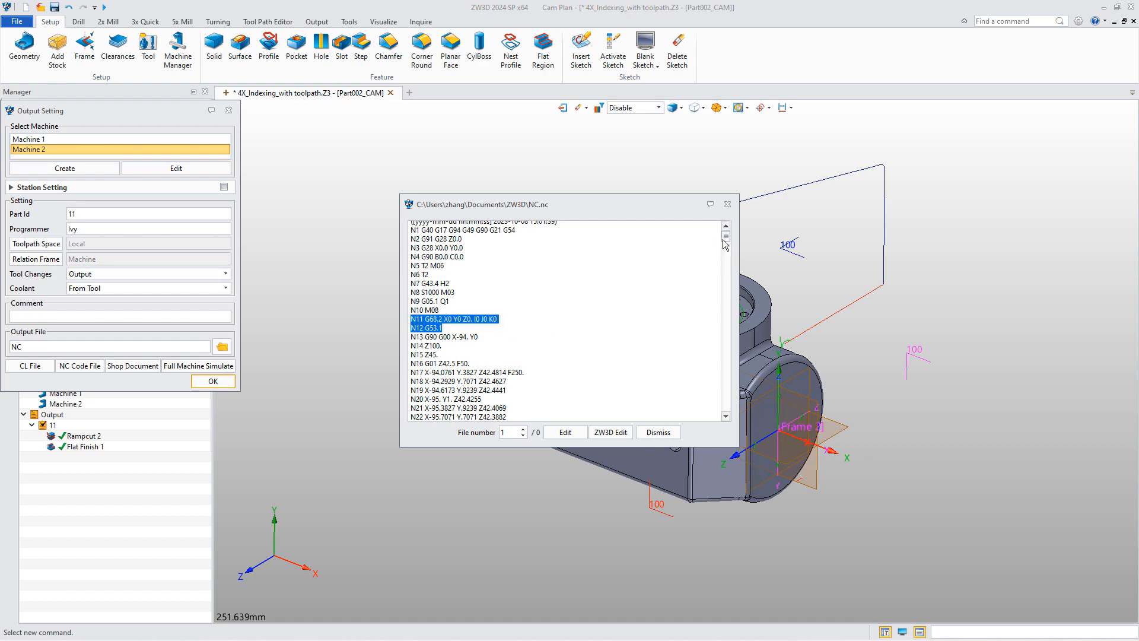
left_click_drag(726, 236, 706, 422)
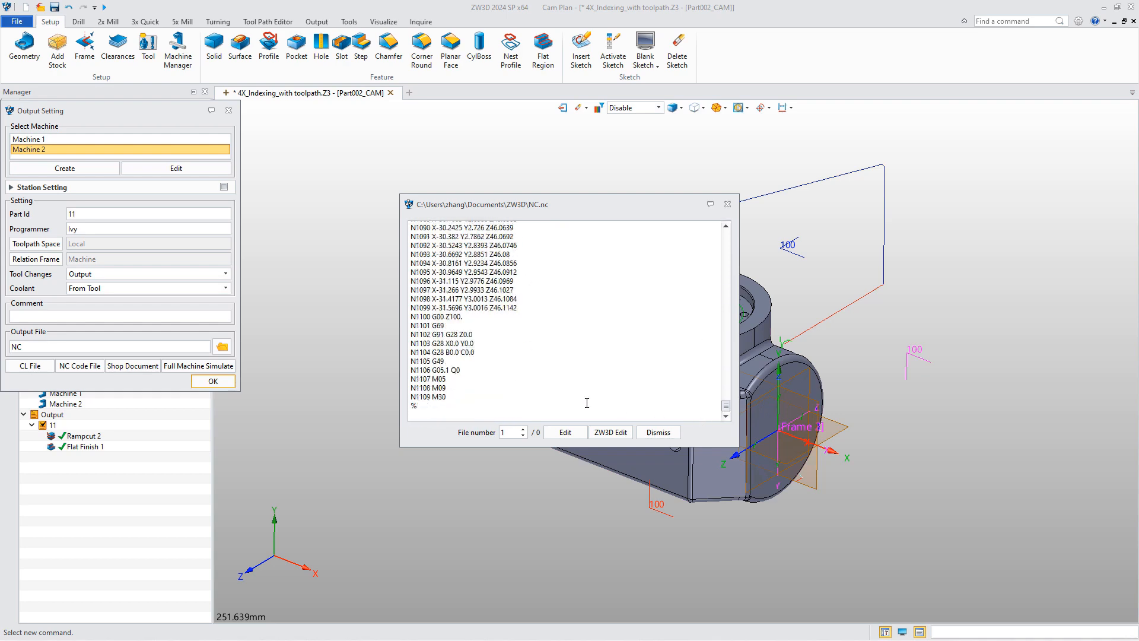
left_click_drag(447, 326, 408, 327)
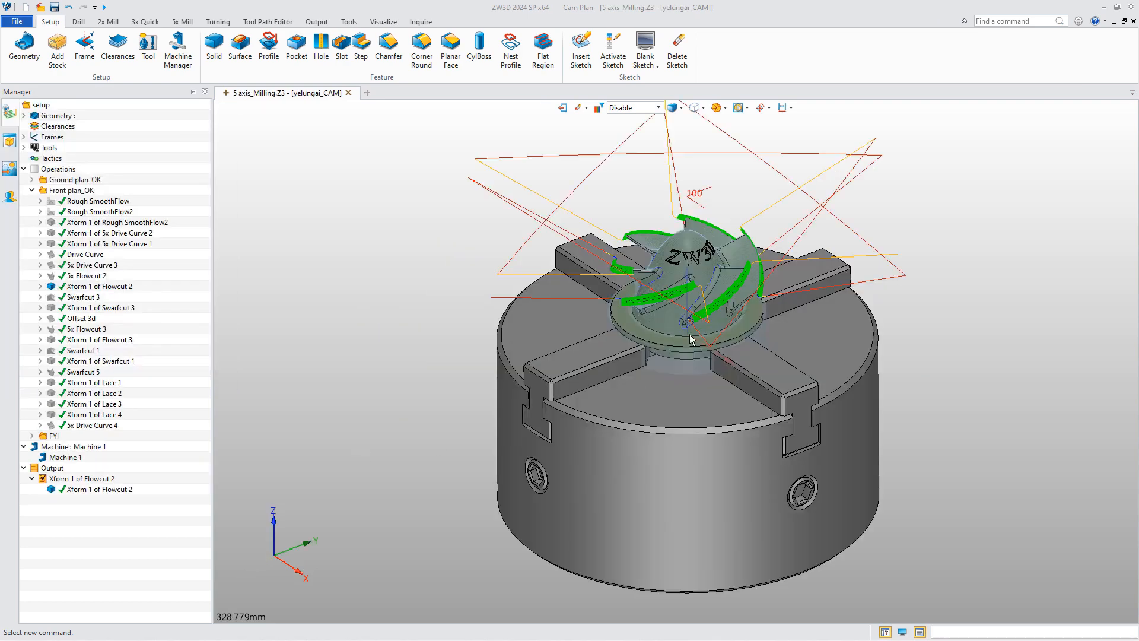
Review the Xform 1 of Flowcut 2 toolpath and check Machine 1's post configuration, accepting the machine settings
middle_click_drag(681, 323, 663, 348)
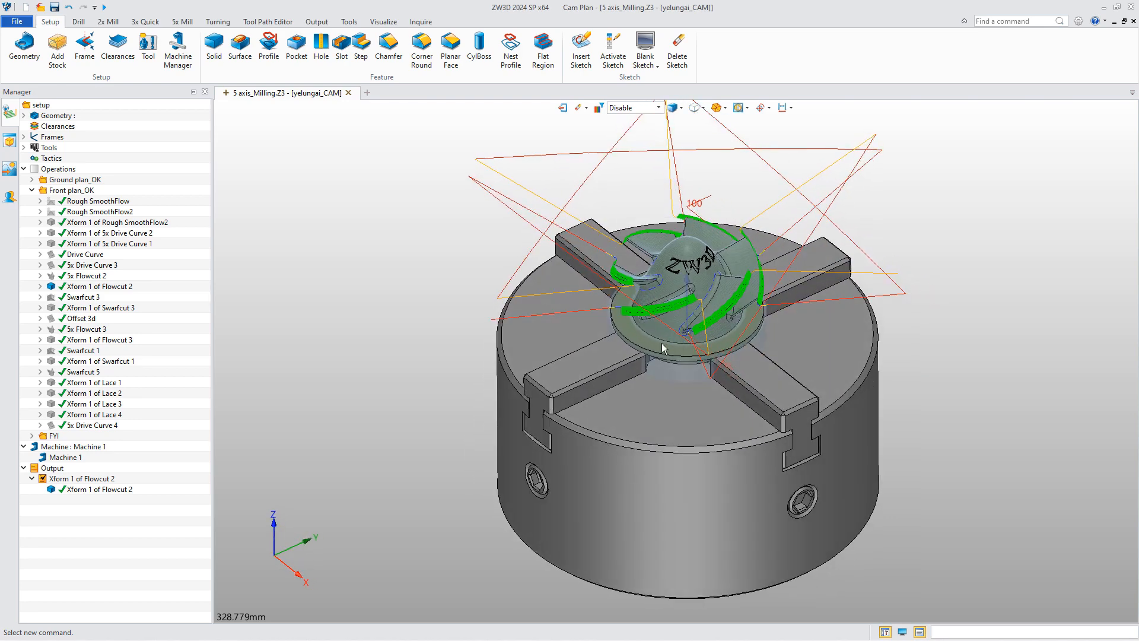
left_click(77, 287)
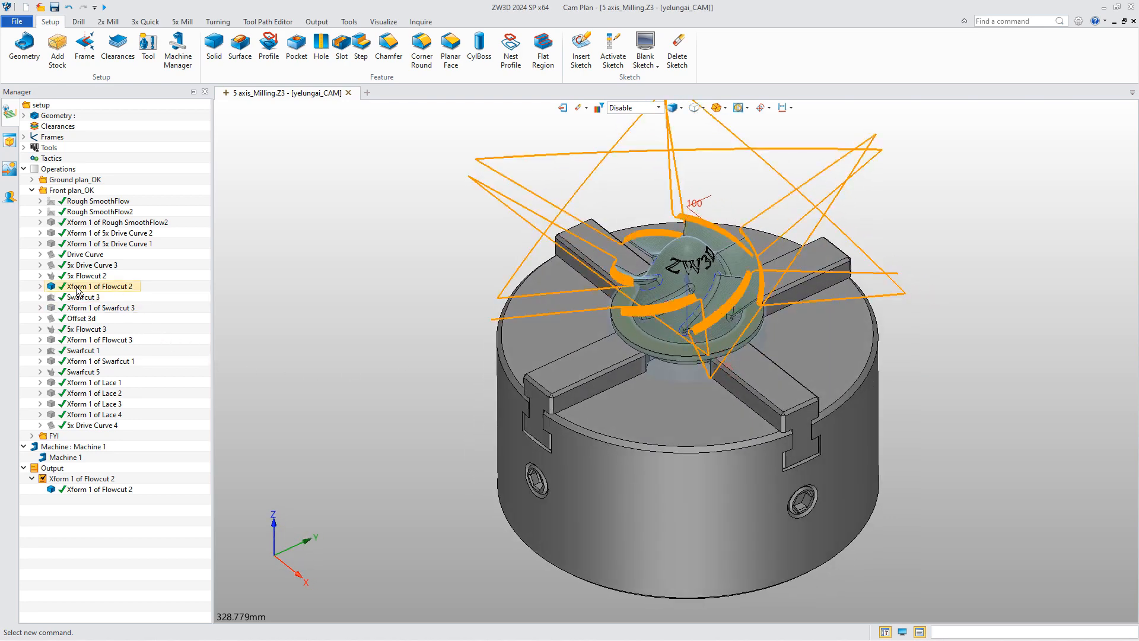
left_click(61, 478)
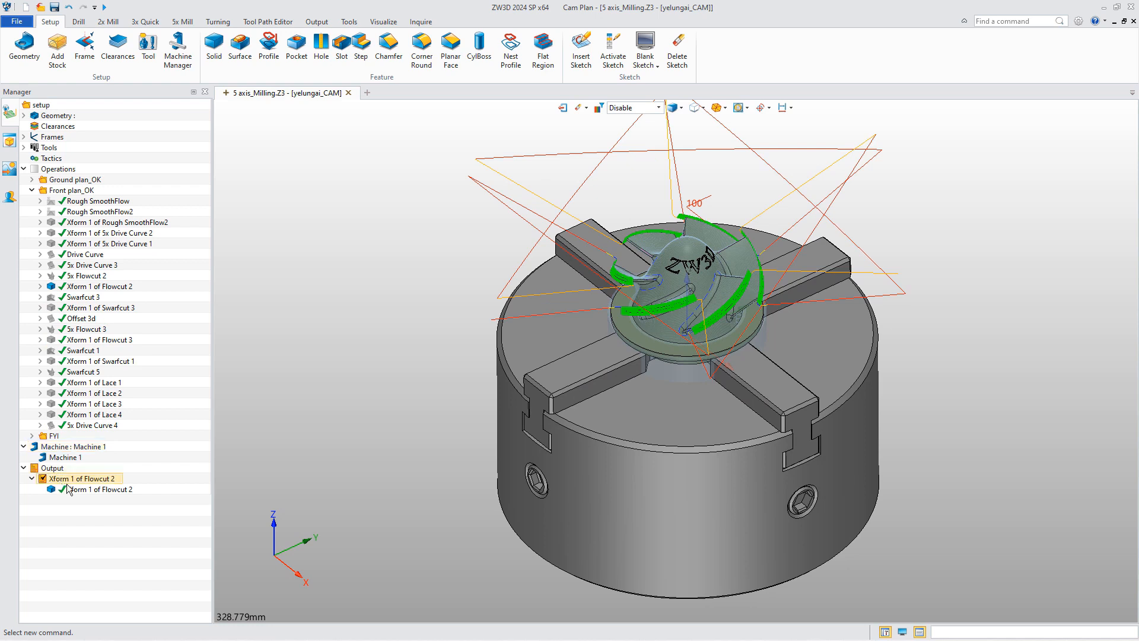
double_click(67, 458)
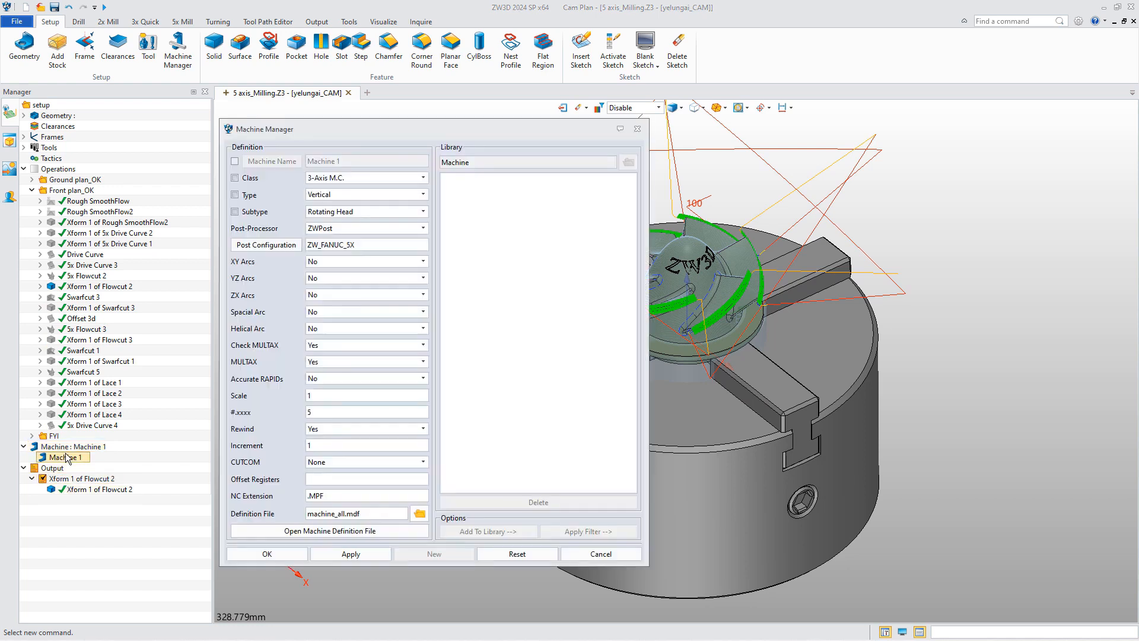
left_click_drag(355, 245, 307, 246)
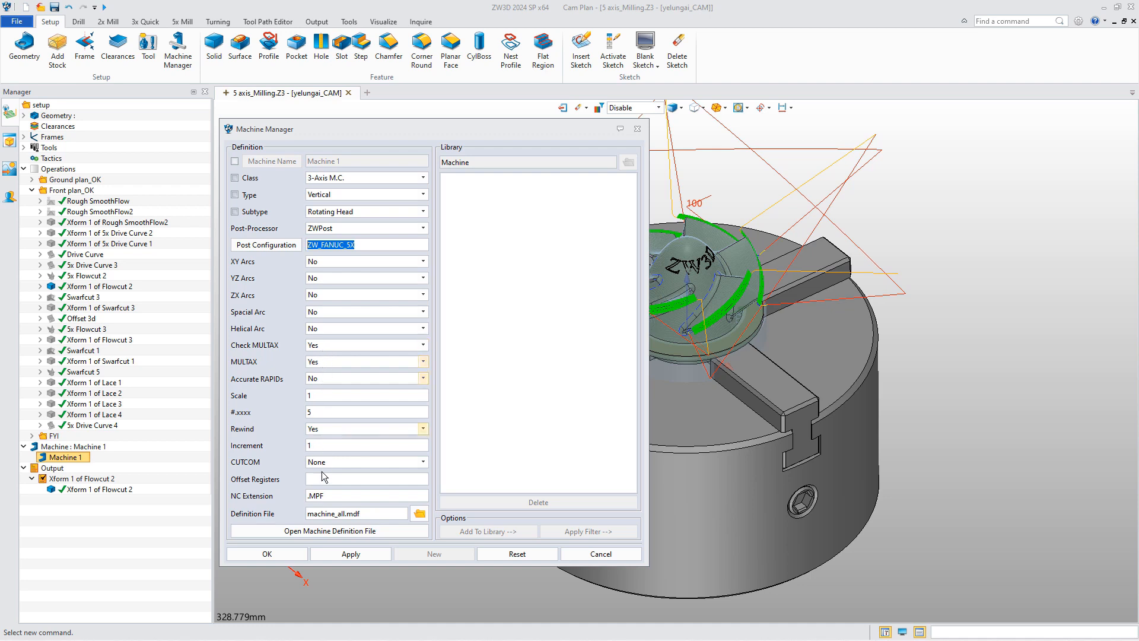
left_click(267, 553)
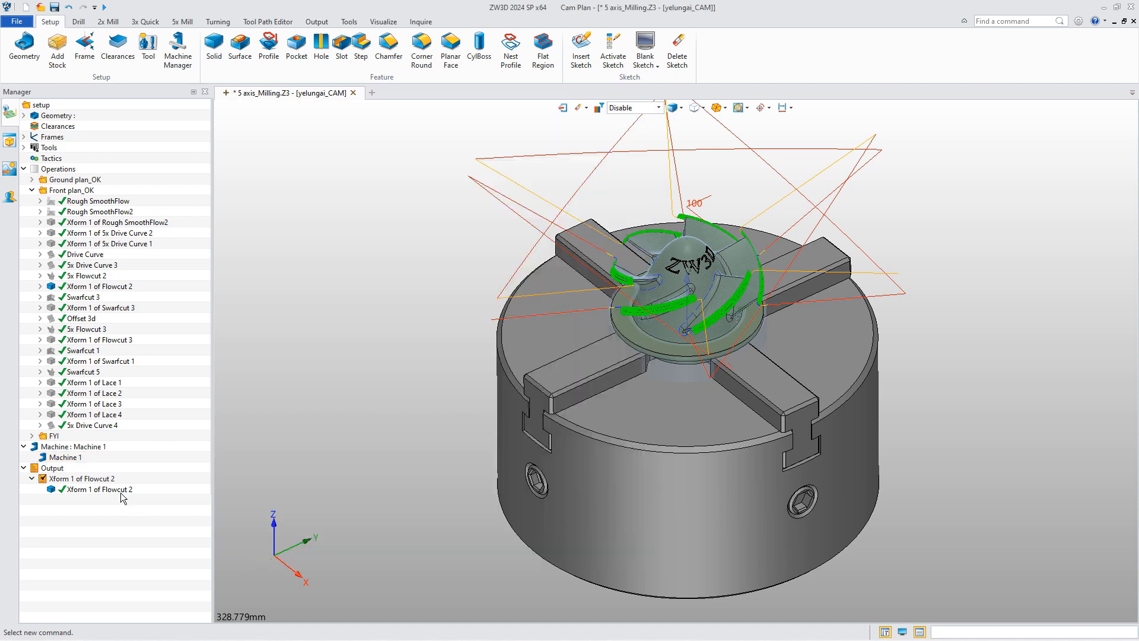
Output the NC code for Xform 1 of Flowcut 2 from its output settings using Machine 1
right_click(69, 482)
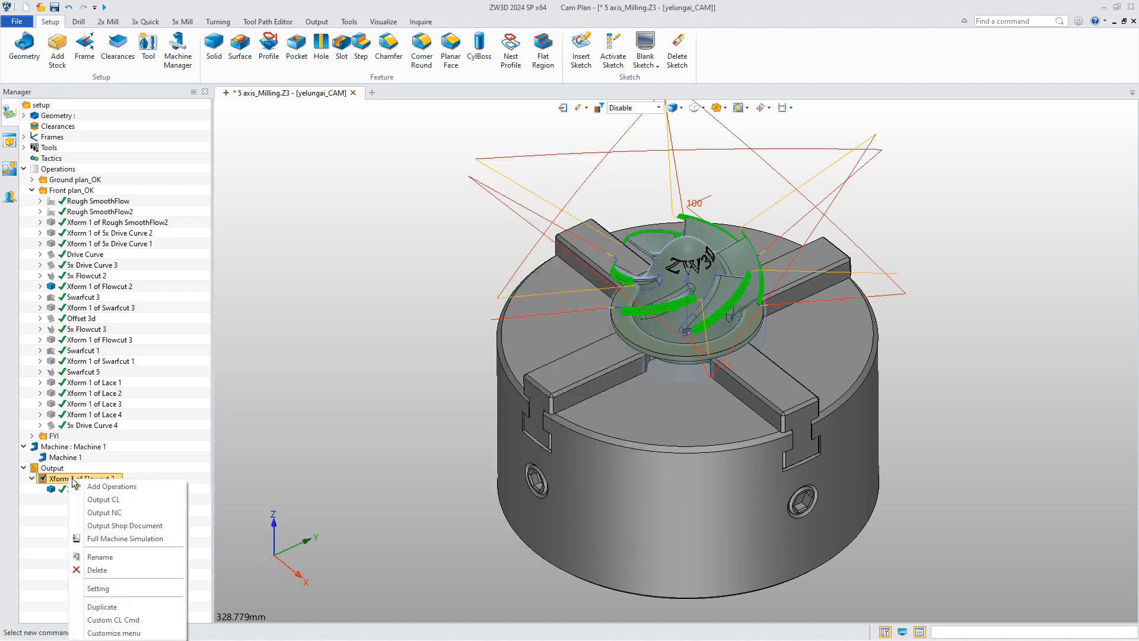
left_click(108, 592)
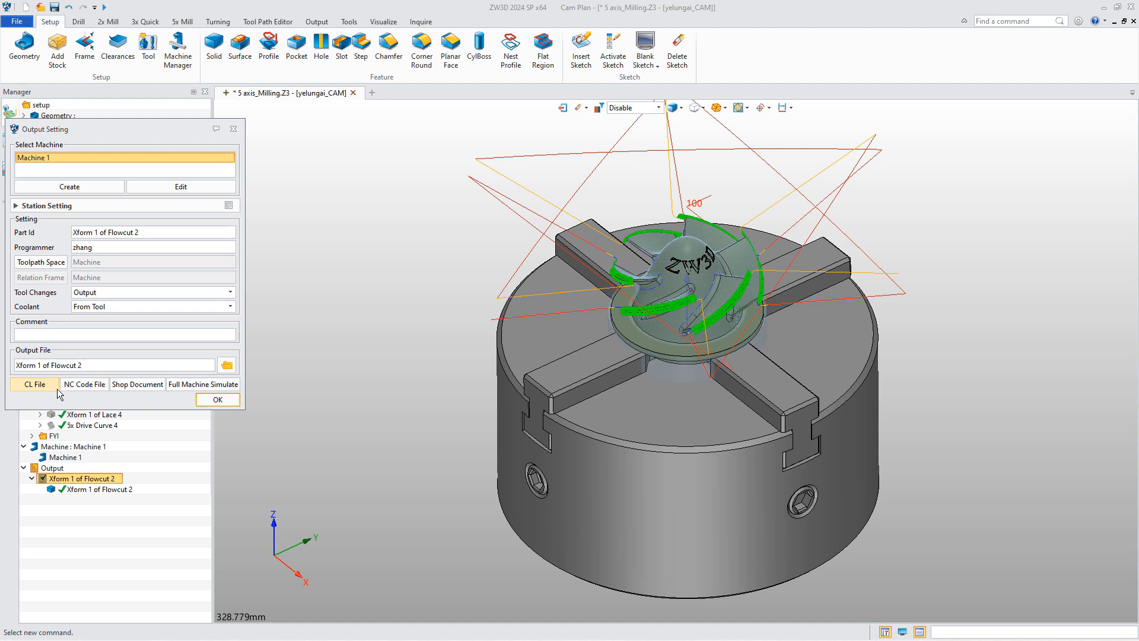
left_click(86, 383)
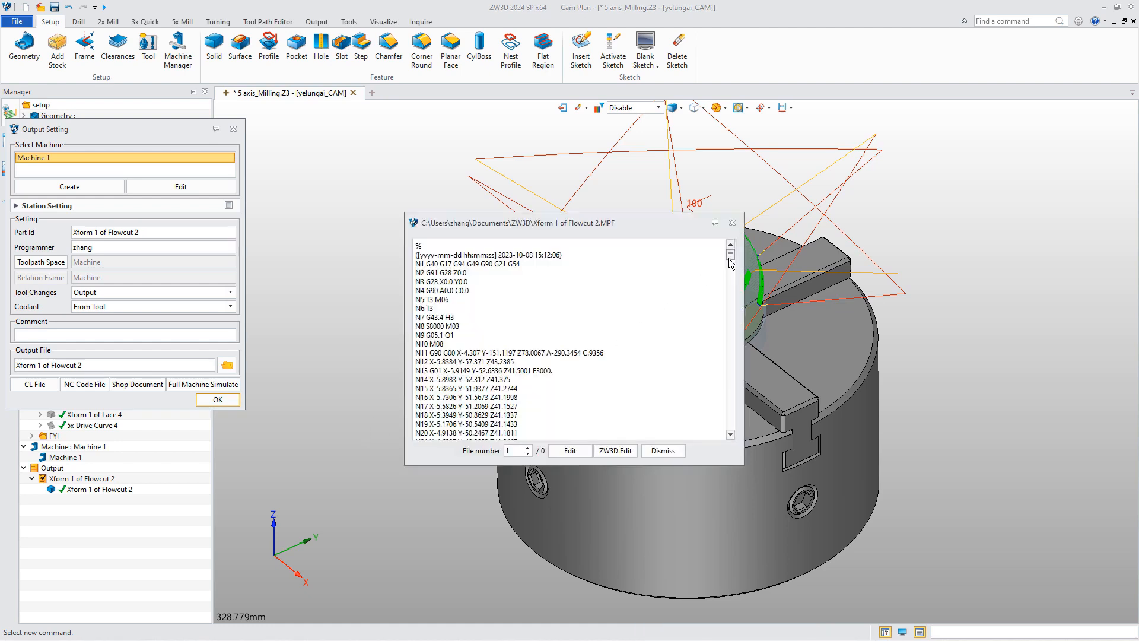
Examine the A and C rotary values in Xform 1 of Flowcut 2.MPF, close it and accept the output settings
scroll(716, 267, "down", 15)
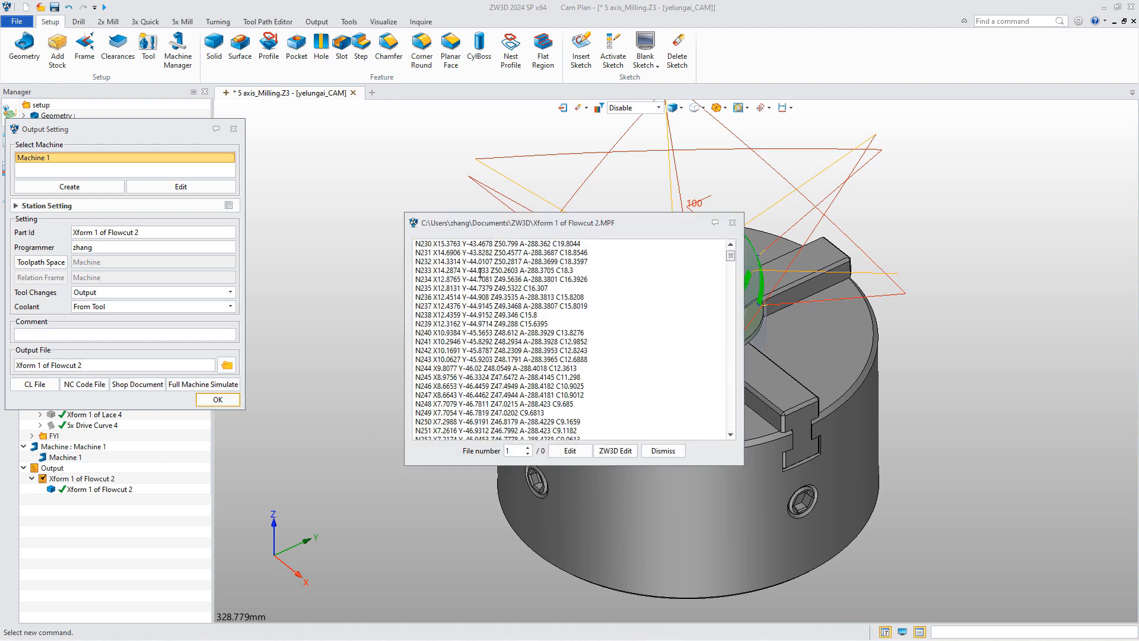
left_click_drag(480, 272, 596, 298)
left_click(520, 314)
left_click_drag(508, 306, 587, 306)
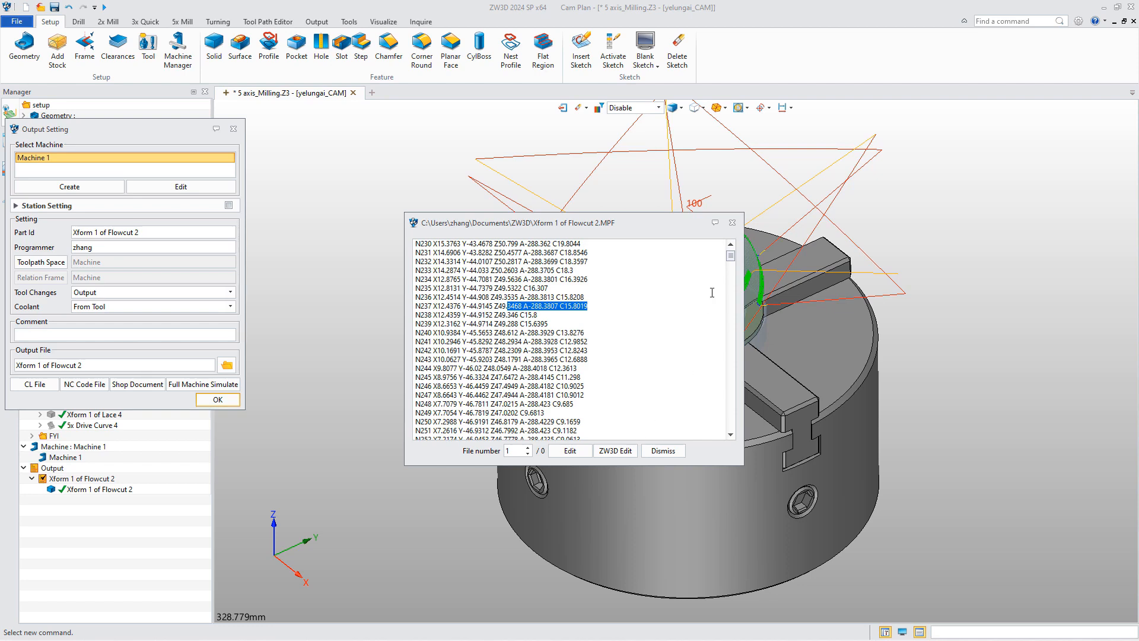
left_click(733, 222)
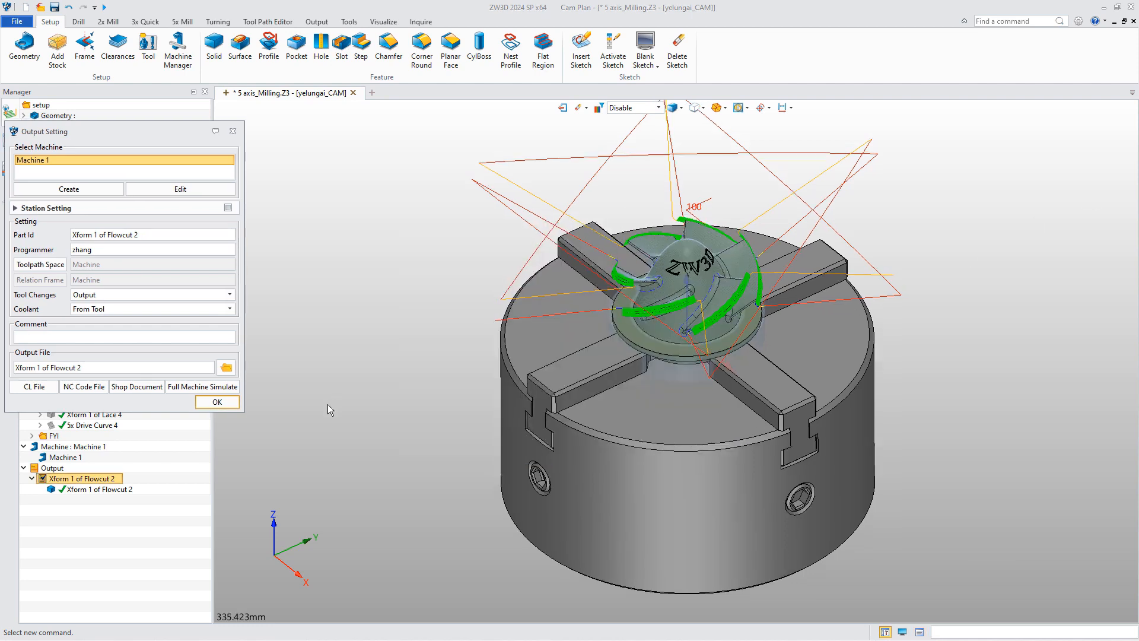
left_click(216, 405)
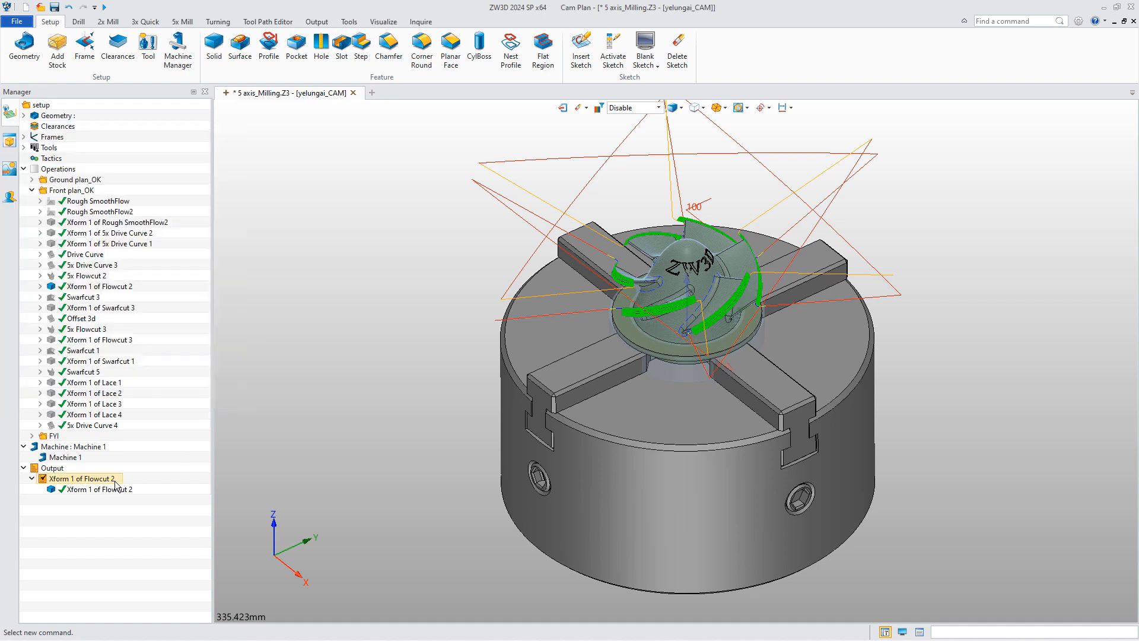
Set the shop document's operation list template to OpListExcel.xlsx and accept the settings
right_click(55, 473)
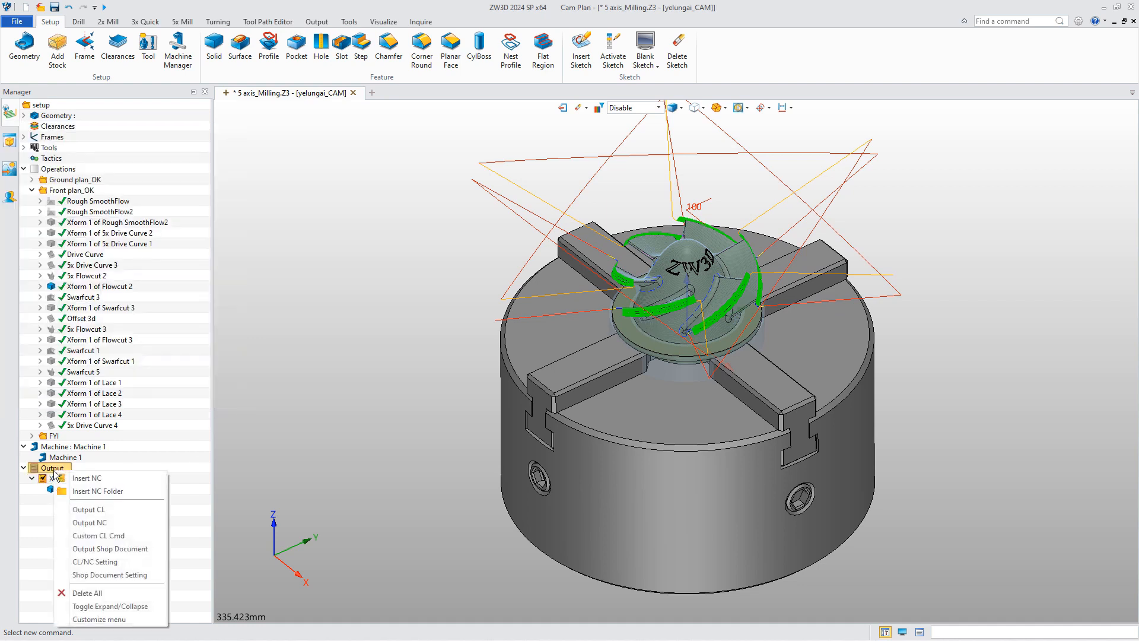
left_click(87, 575)
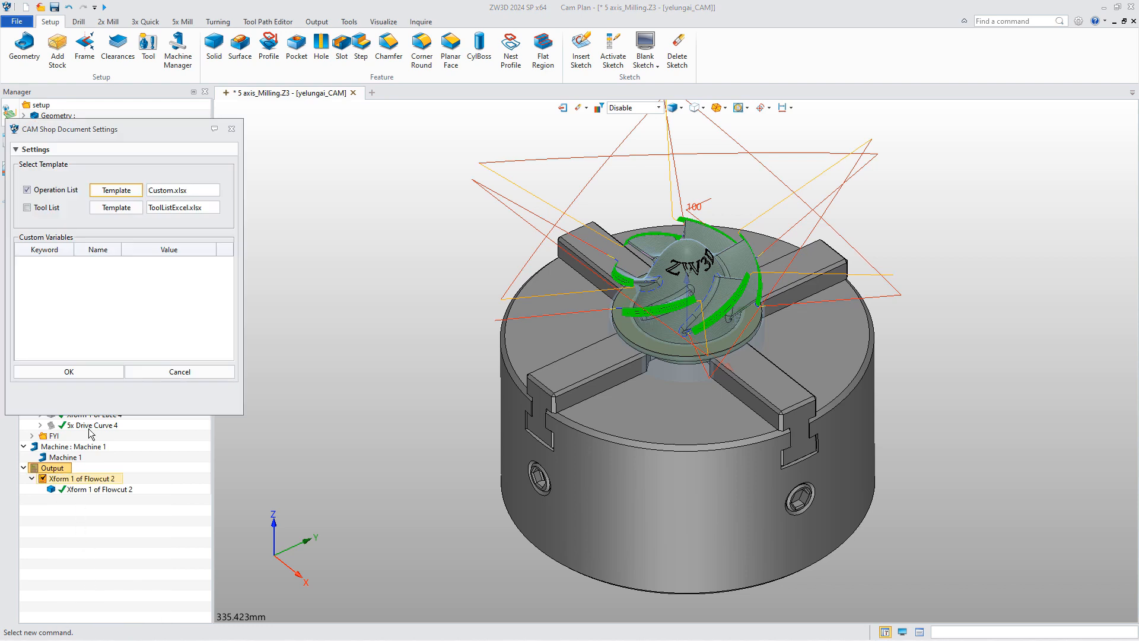
left_click(27, 190)
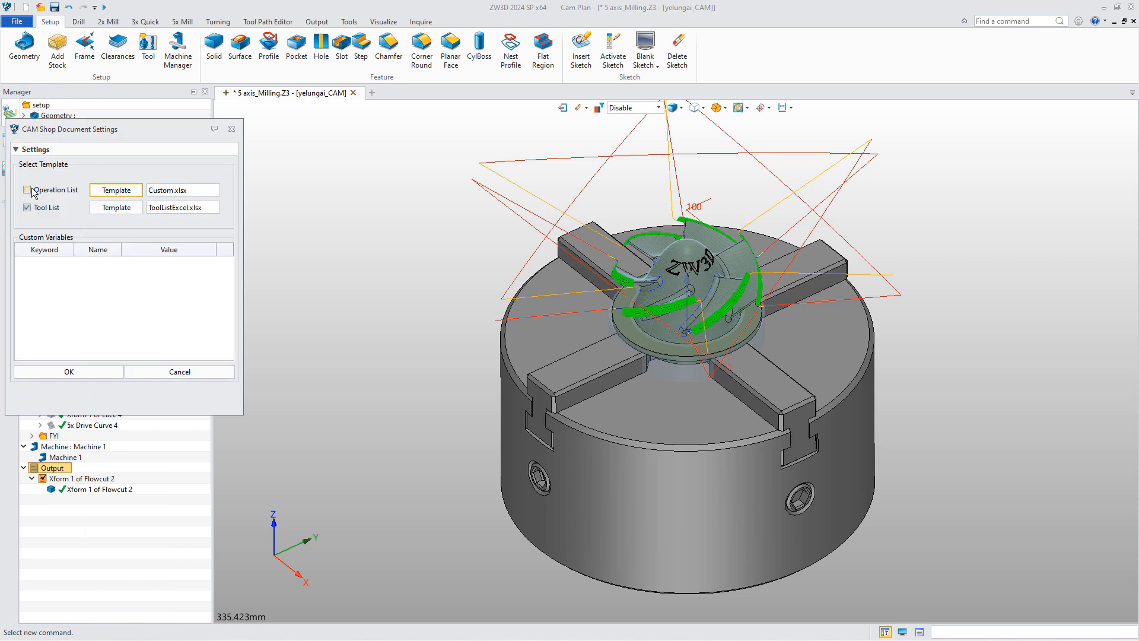
left_click(112, 193)
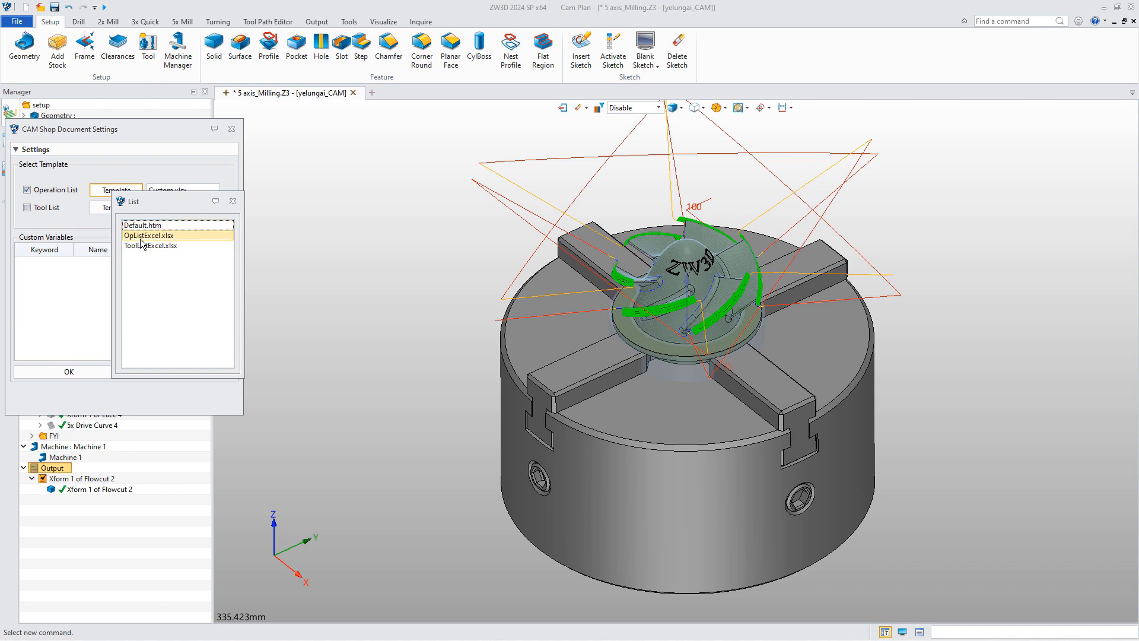
left_click(155, 236)
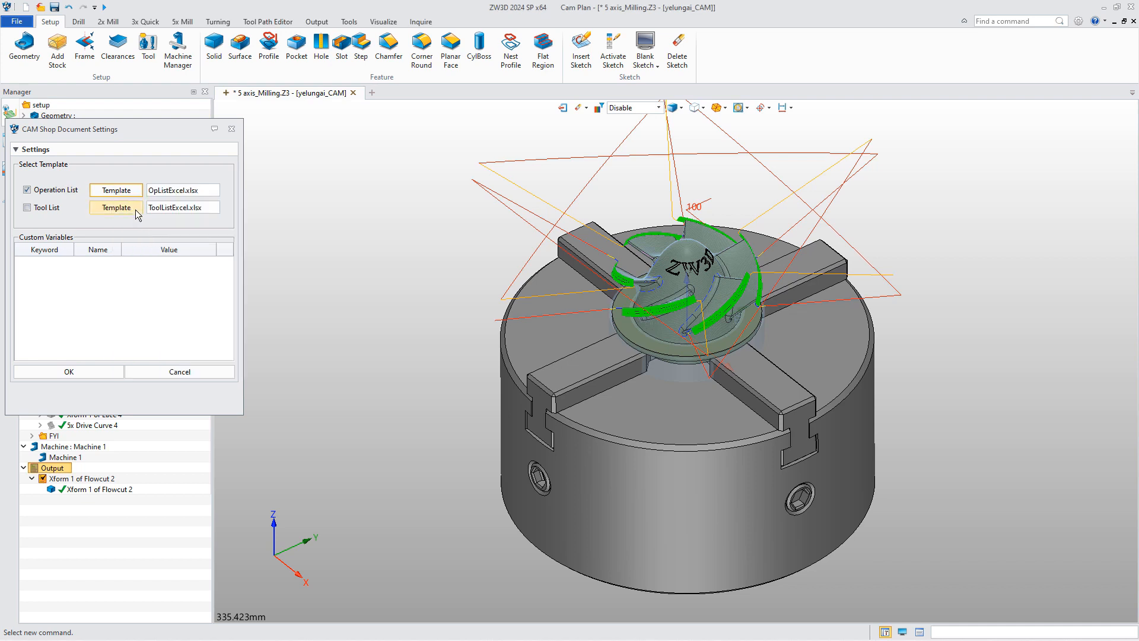
left_click(91, 371)
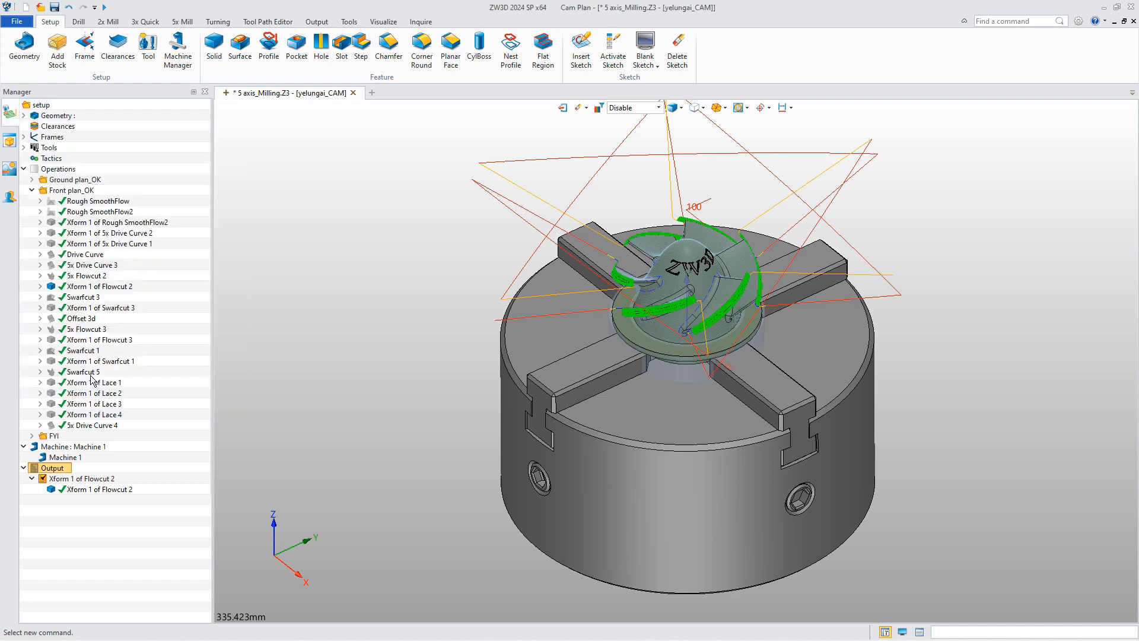
Output the shop document for the Xform 1 of Flowcut 2 output and examine the generated operation sheet and part images
right_click(68, 481)
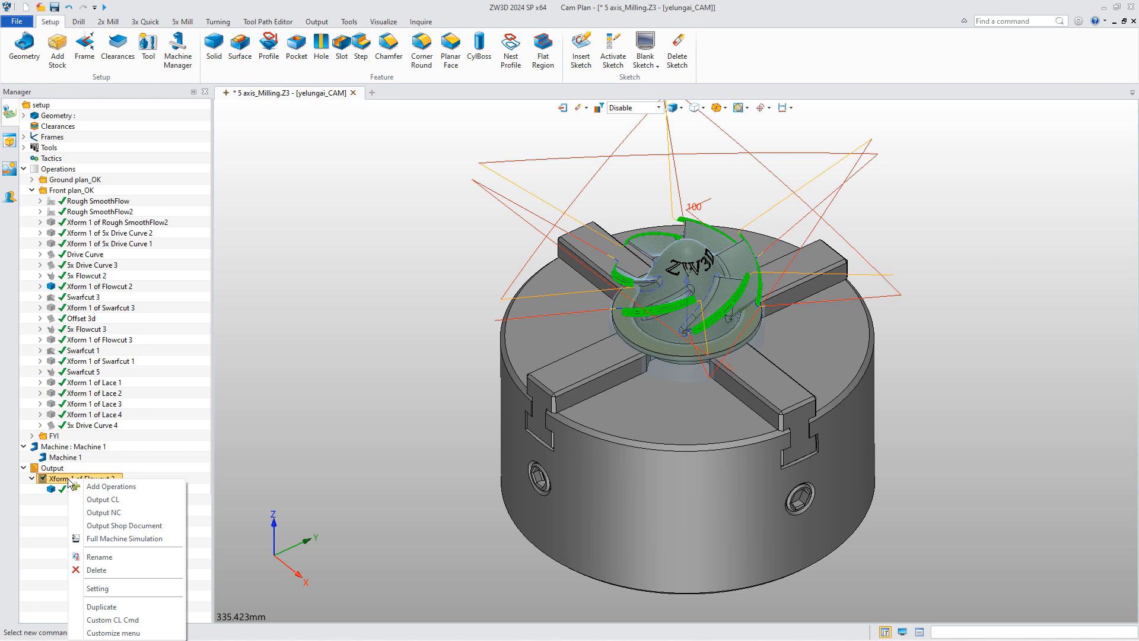
left_click(114, 532)
key("ctrl+Up")
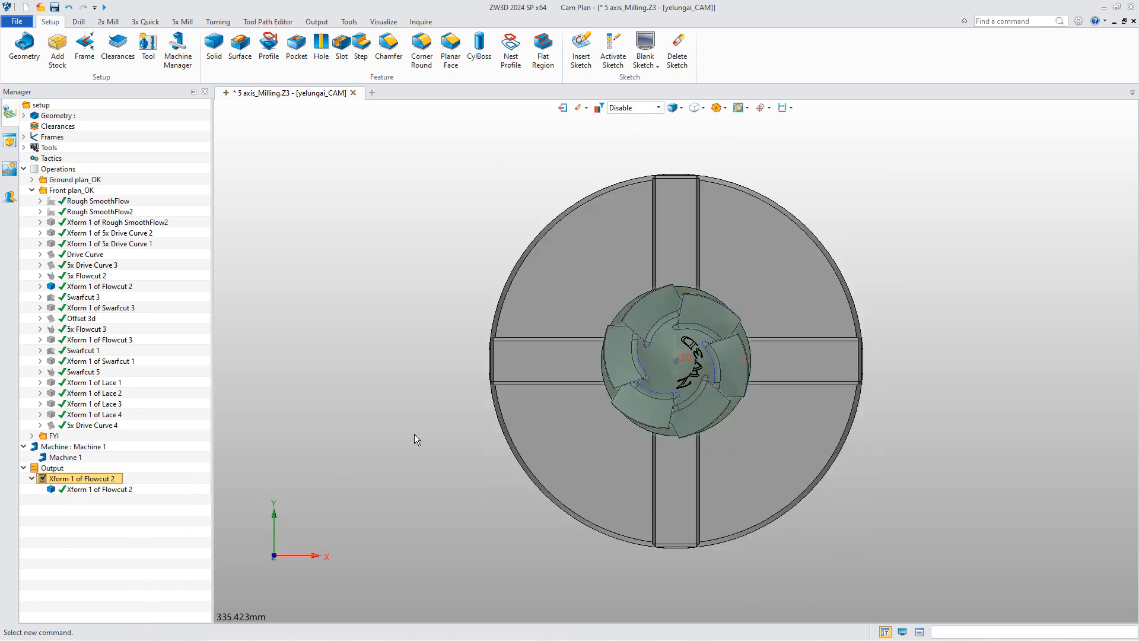
key("ctrl+Home")
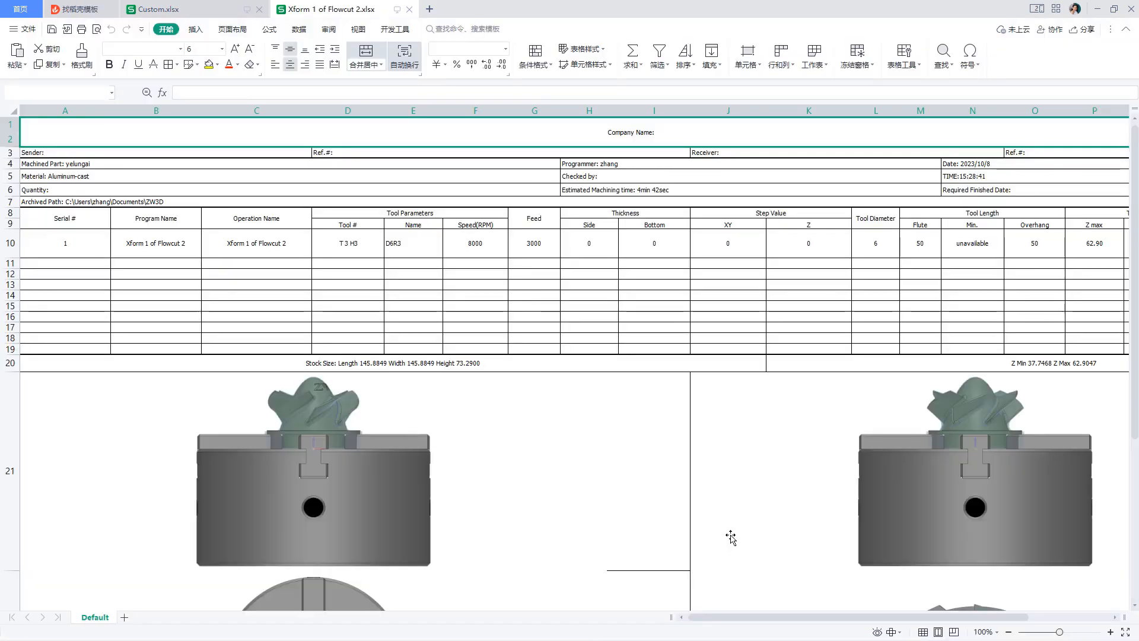
scroll(712, 516, "down", 4)
scroll(695, 498, "up", 2)
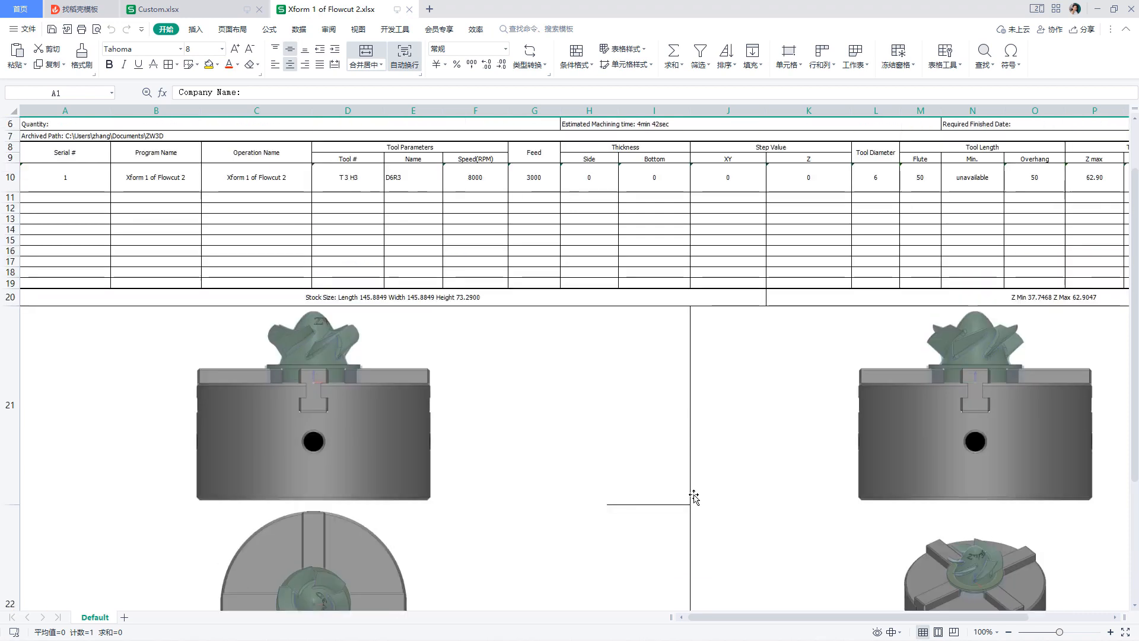
scroll(694, 498, "up", 2)
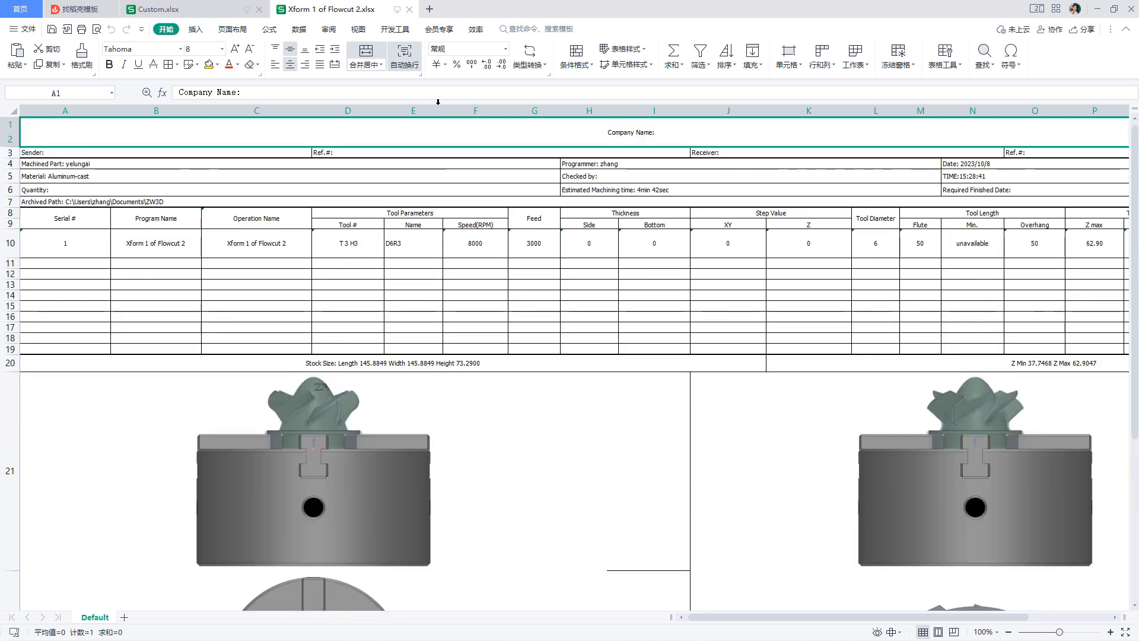
Switch to the cam_template folder, review the keywords in Shop_Doc_KeyWords.txt and close the file
key("super+Tab")
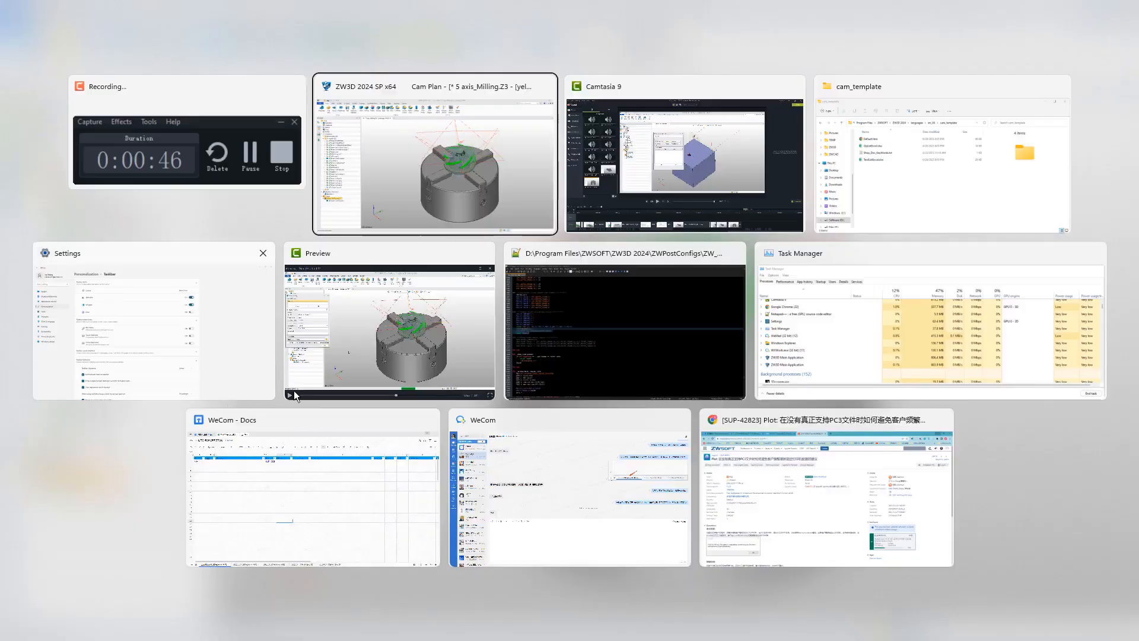
left_click(924, 172)
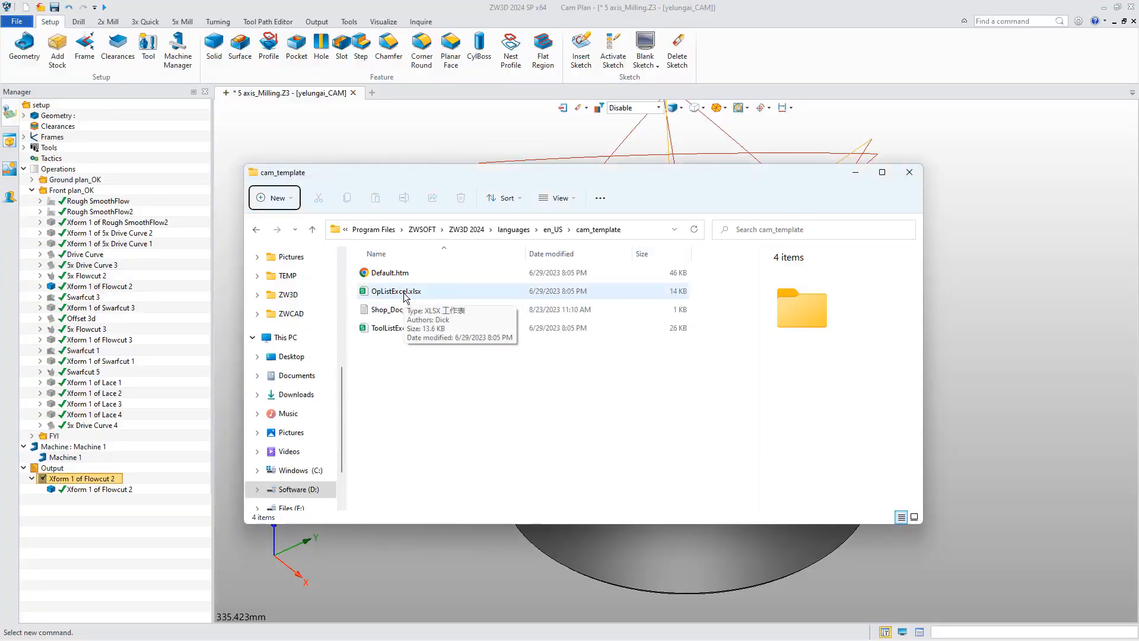
left_click(399, 313)
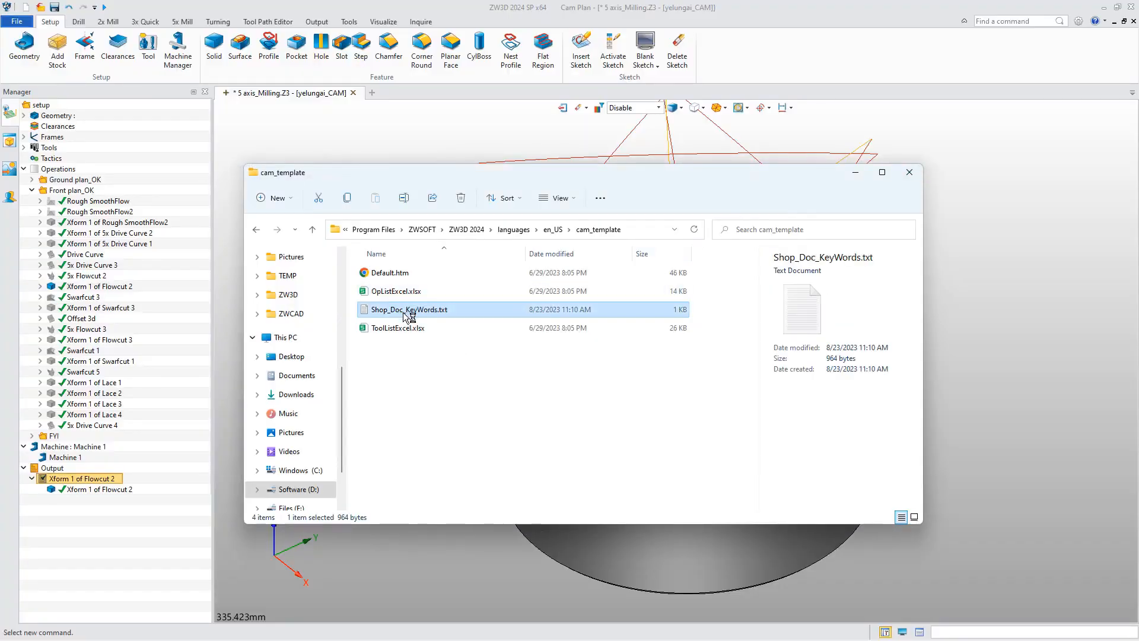
double_click(406, 313)
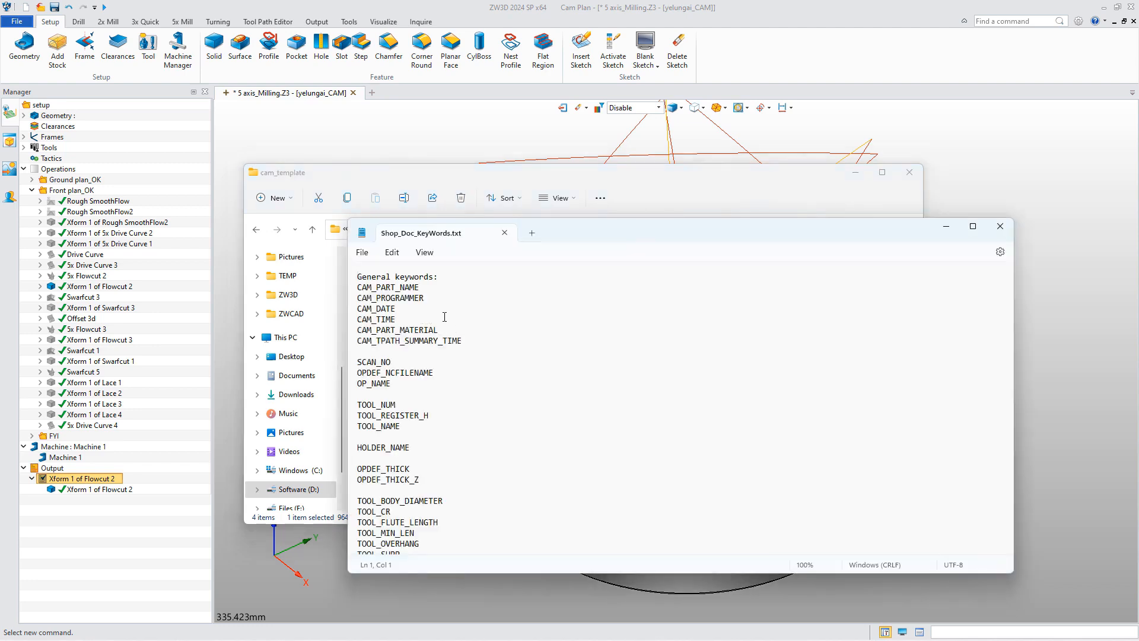
scroll(396, 298, "down", 9)
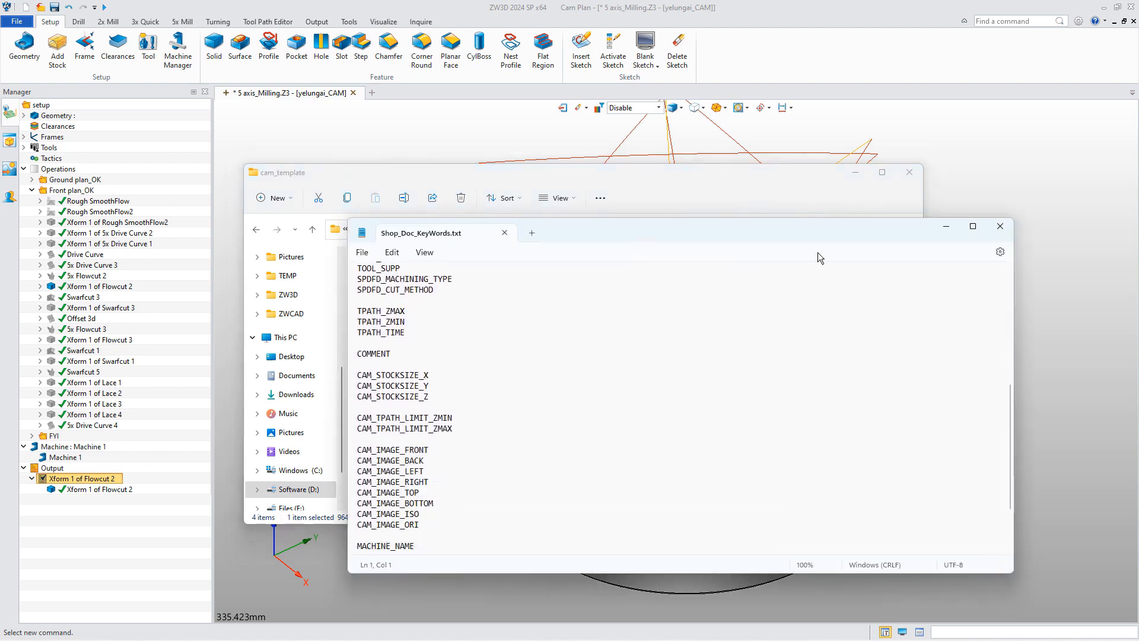
left_click(999, 227)
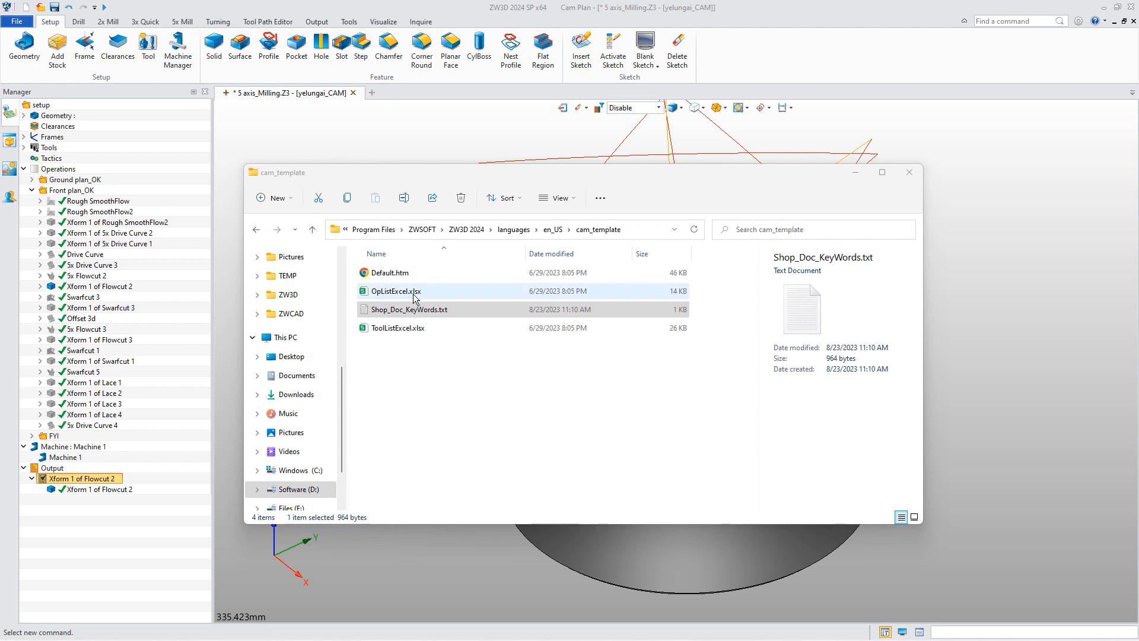
Open the OpListExcel.xlsx template from the cam_template folder and delete its Operation Name column
left_click(414, 293)
double_click(413, 294)
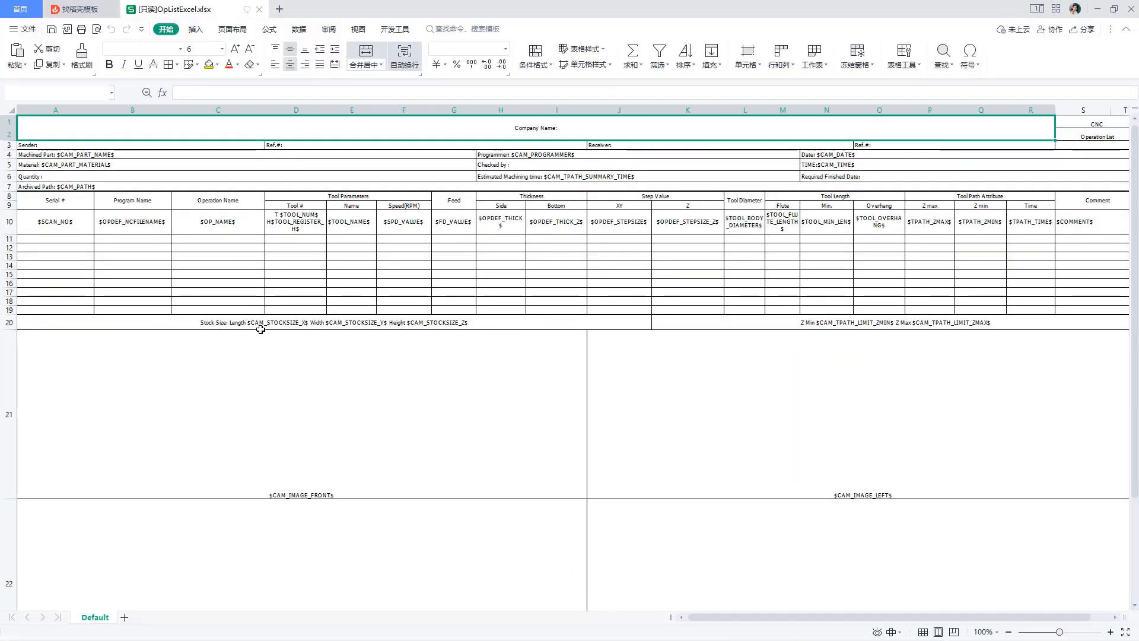
left_click(62, 231)
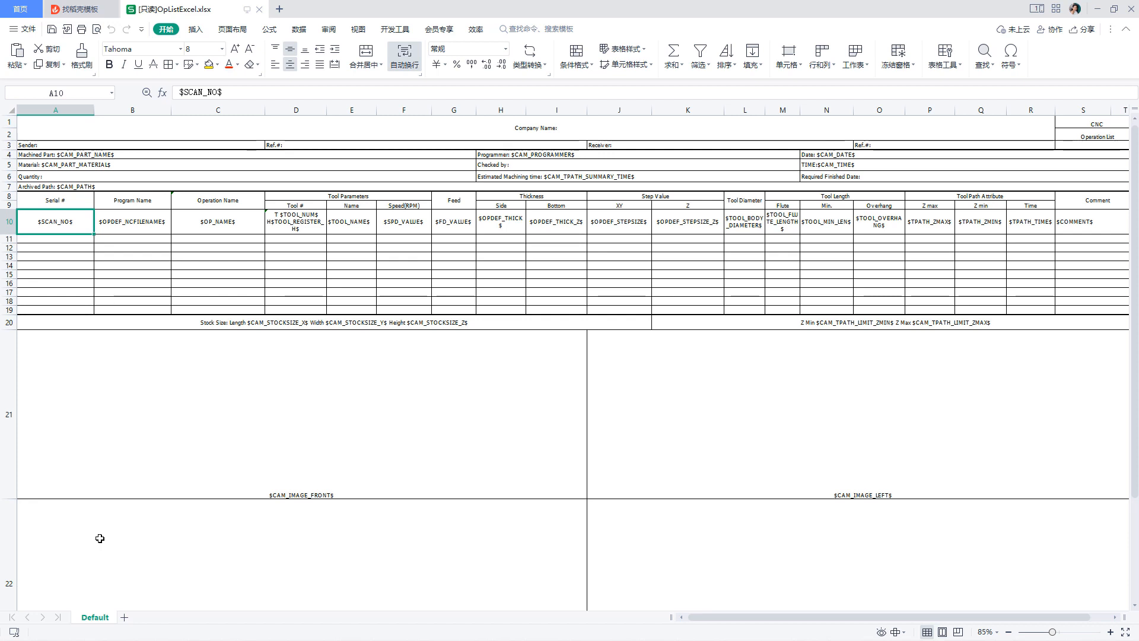
left_click(221, 221)
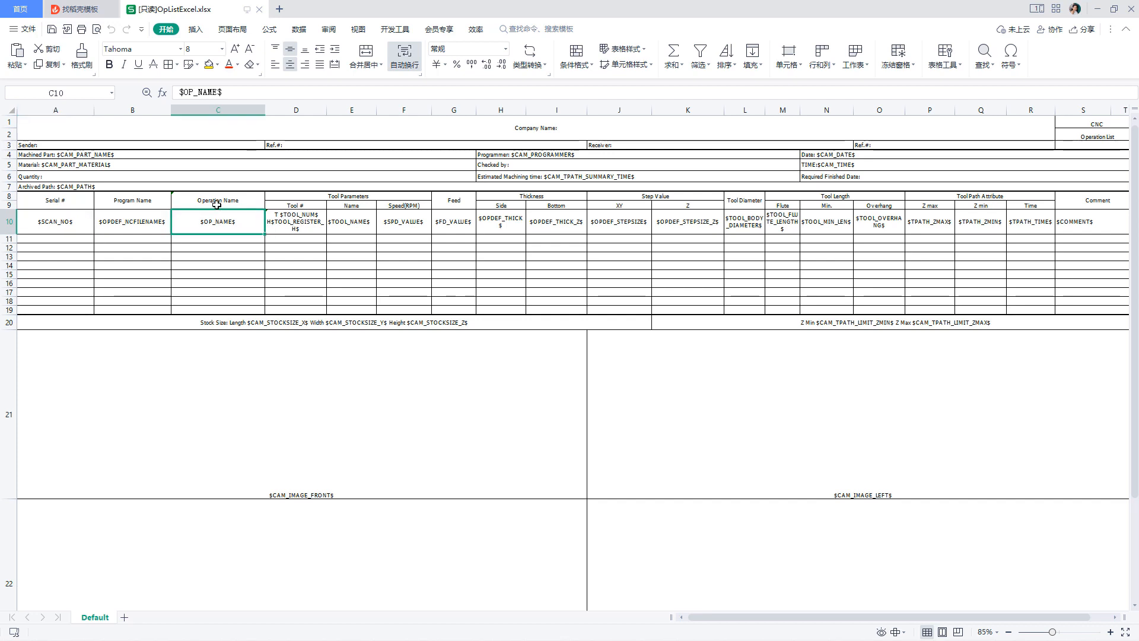
left_click(219, 107)
right_click(220, 107)
left_click(233, 243)
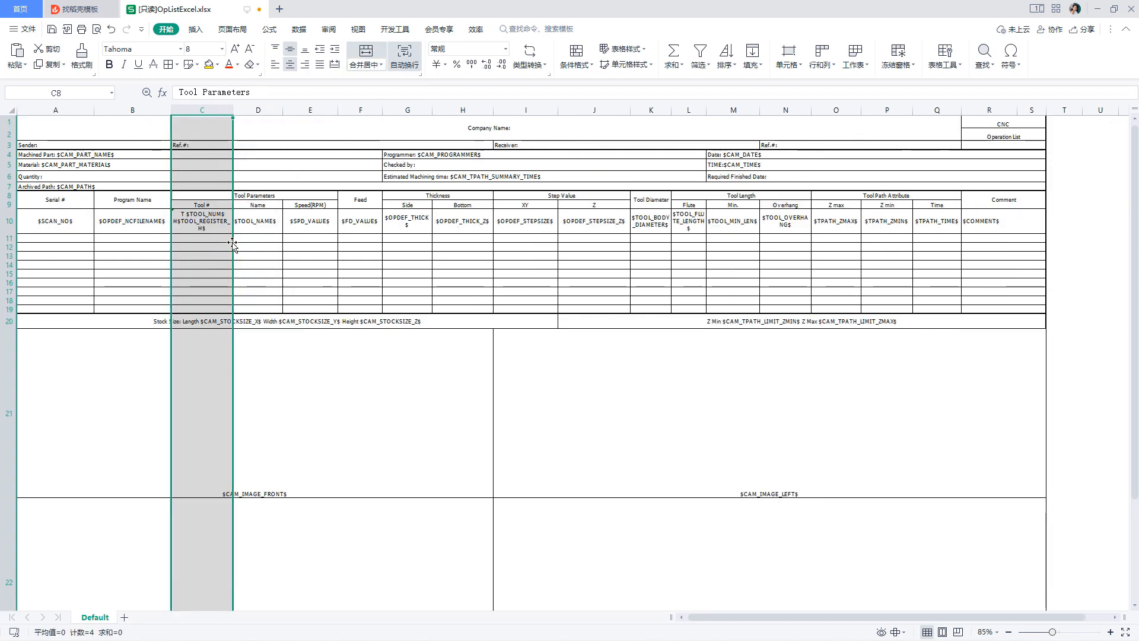
Save the edited template to the desktop as Custom.xlsx, replacing the existing file, and close the spreadsheet program
left_click(23, 29)
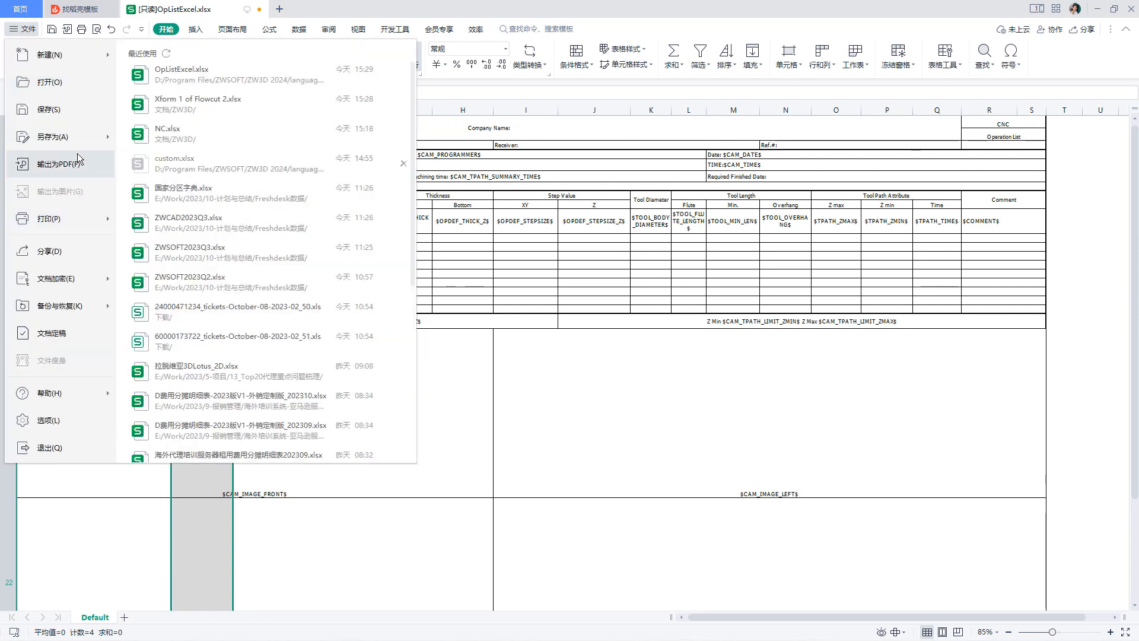
mouse_move(77, 137)
left_click(146, 161)
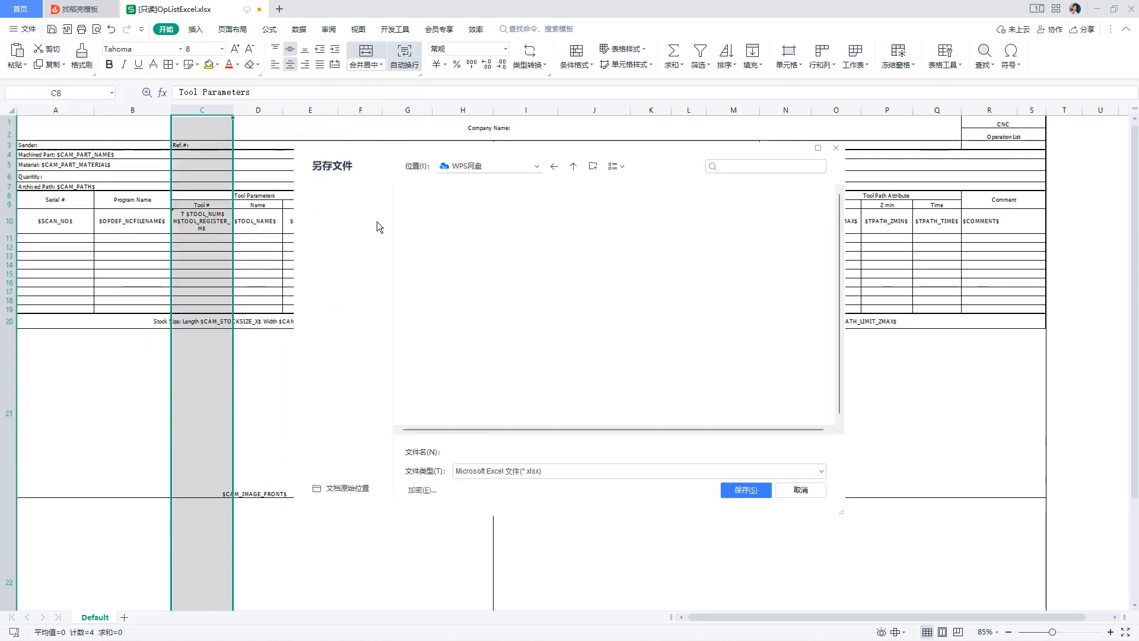
left_click(341, 270)
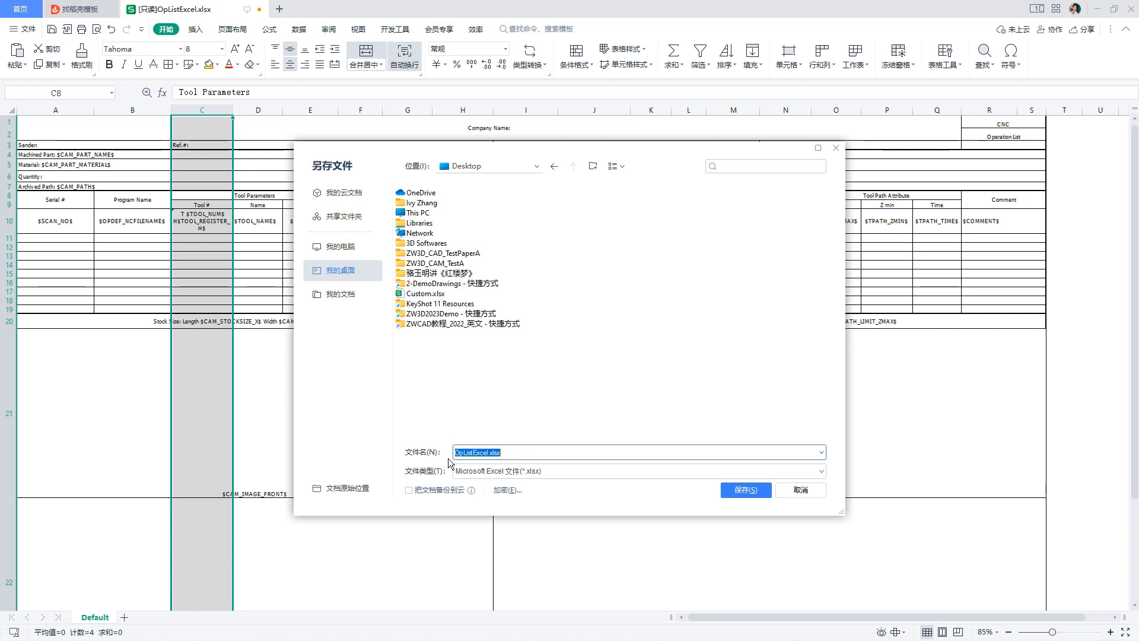
type("C")
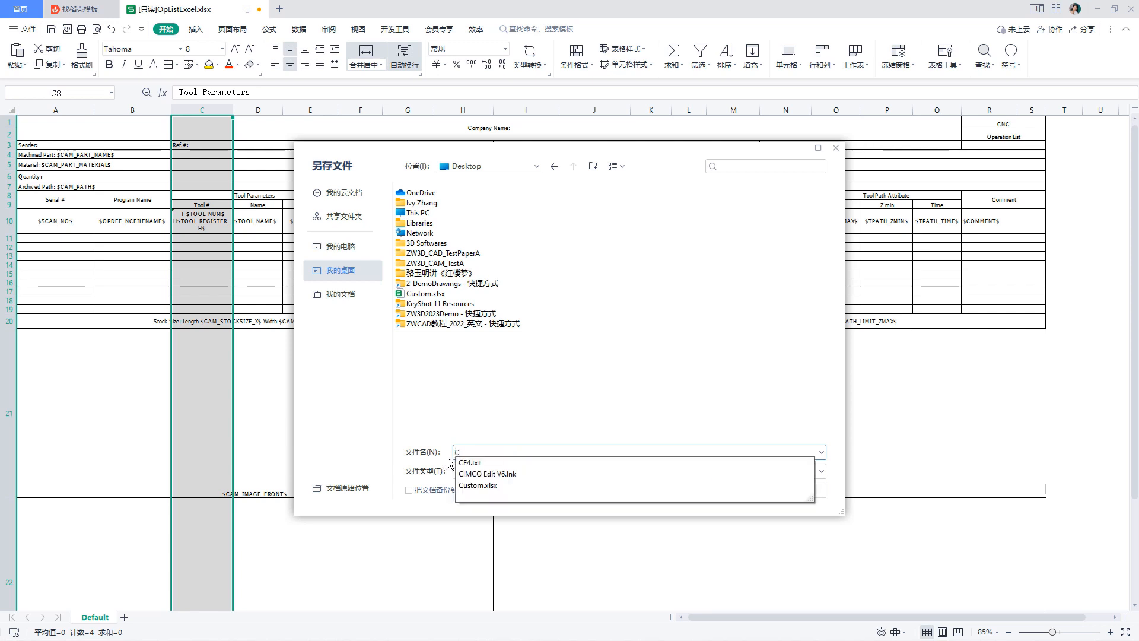
type("ustom")
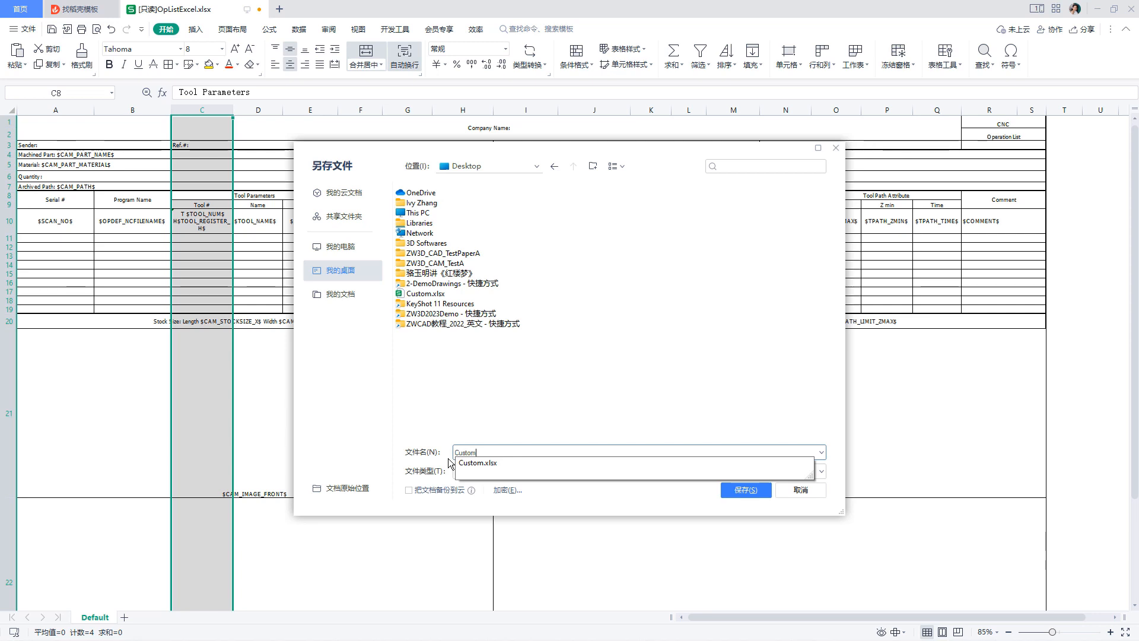
key("Return")
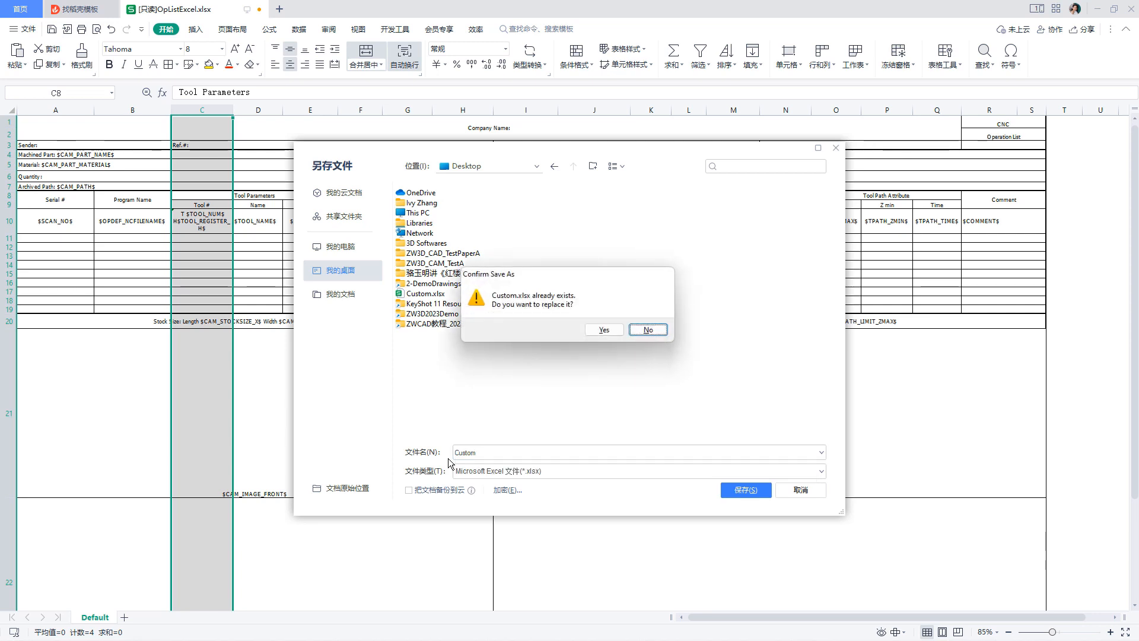
left_click(597, 329)
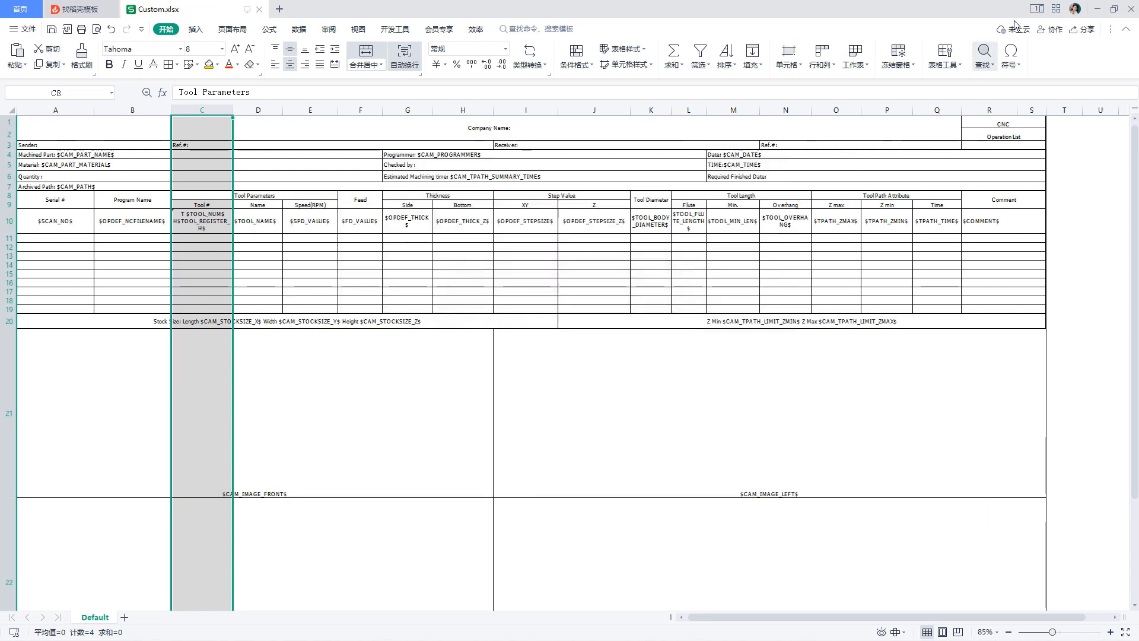
left_click(1130, 9)
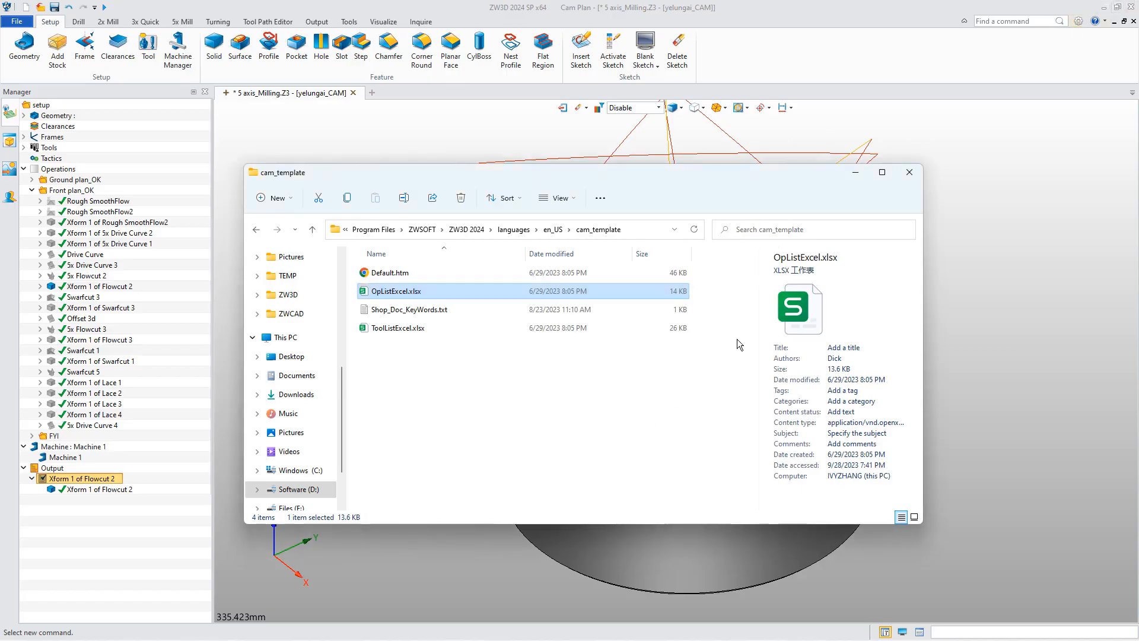
Copy Custom.xlsx from the desktop into the cam_template folder
left_click(1104, 7)
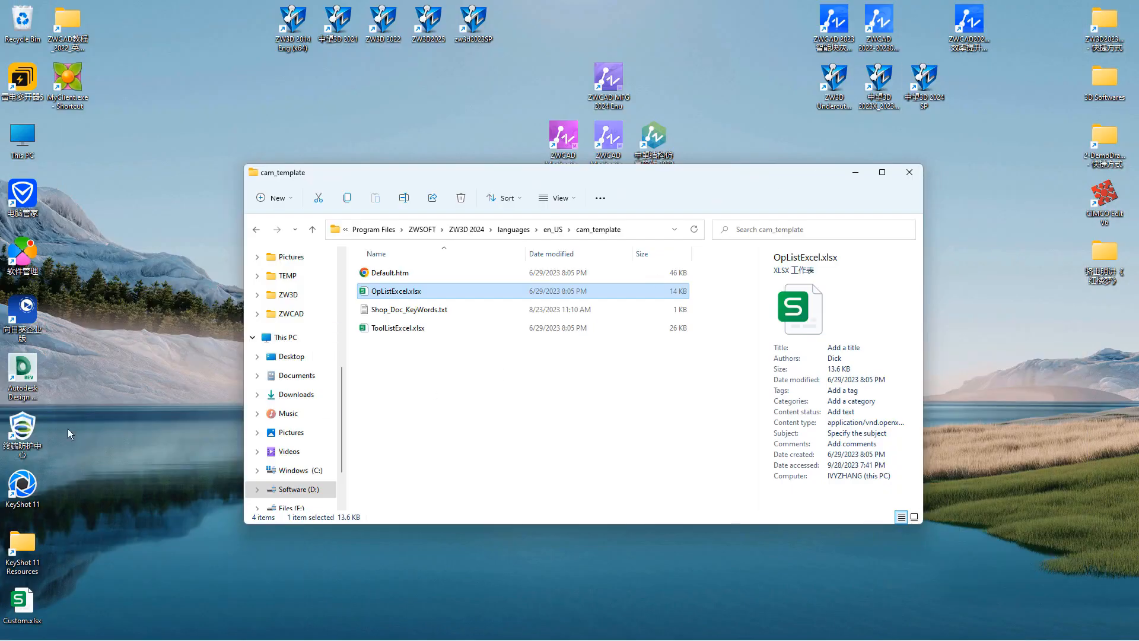
left_click_drag(30, 602, 432, 399)
left_click(247, 246)
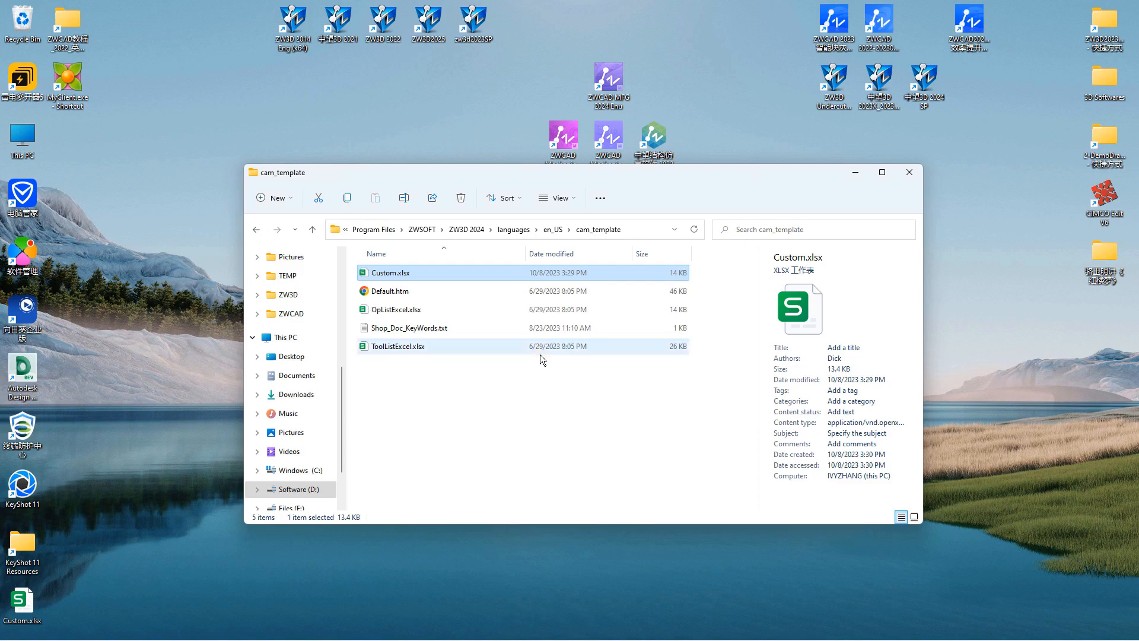
Switch back to ZW3D, set the shop document's operation list template to Custom.xlsx and accept the settings
key("alt+Tab")
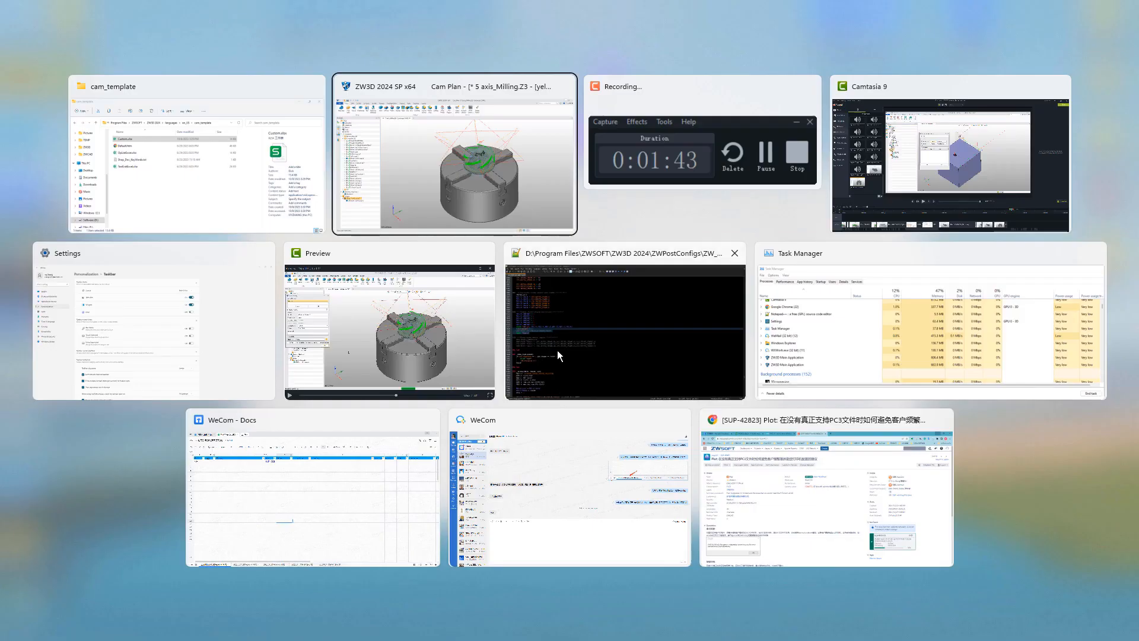
left_click(498, 160)
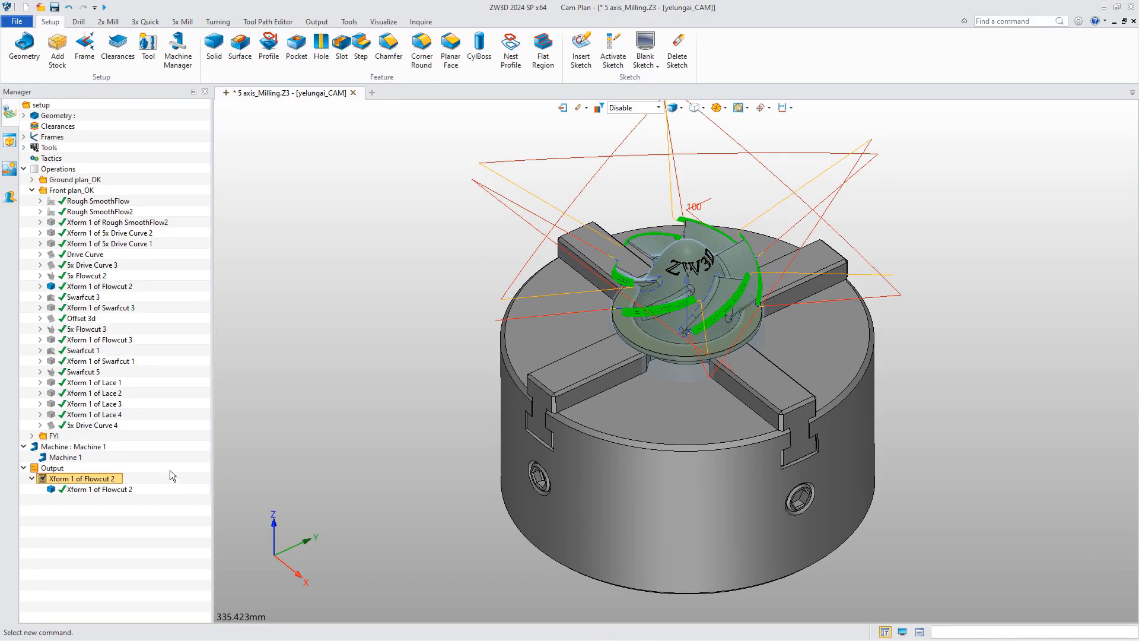
left_click(52, 468)
right_click(52, 468)
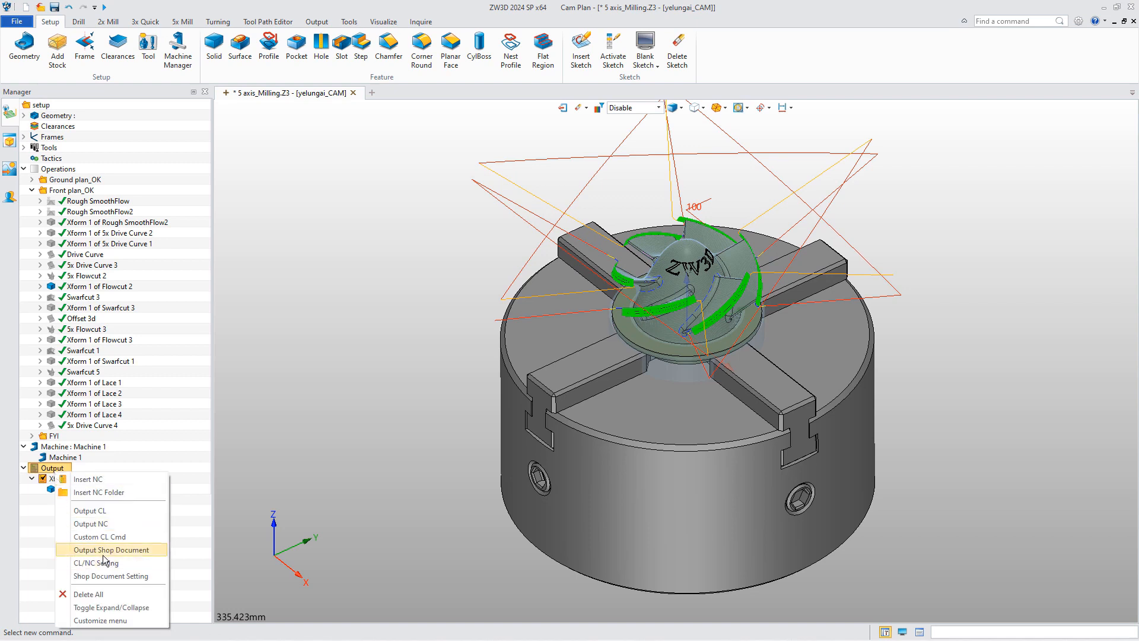
left_click(113, 576)
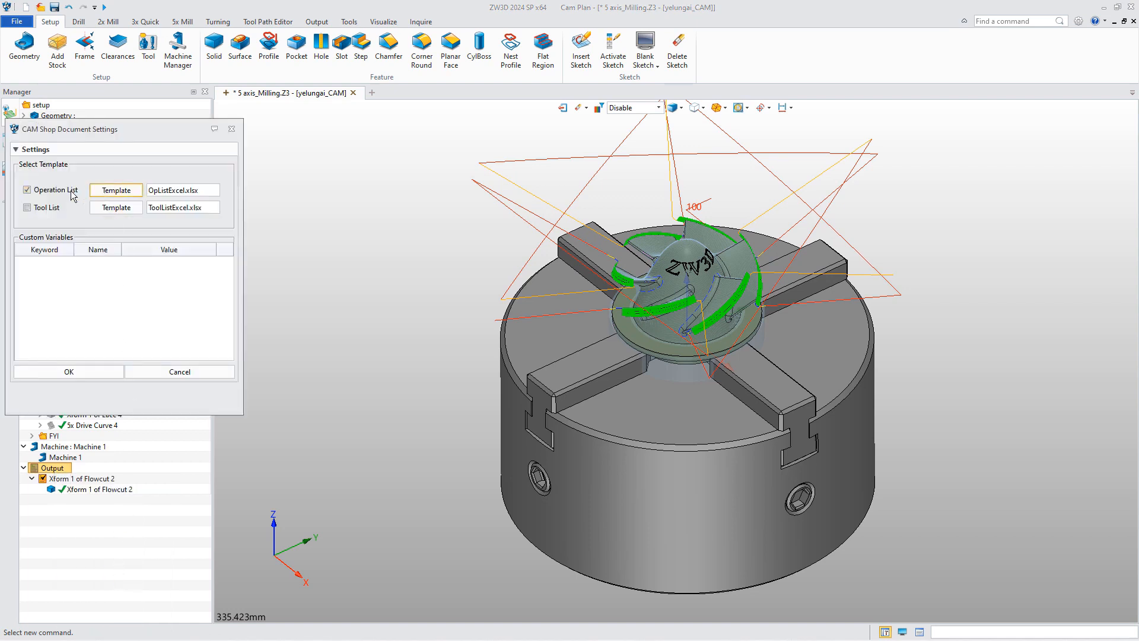
left_click(117, 190)
double_click(145, 235)
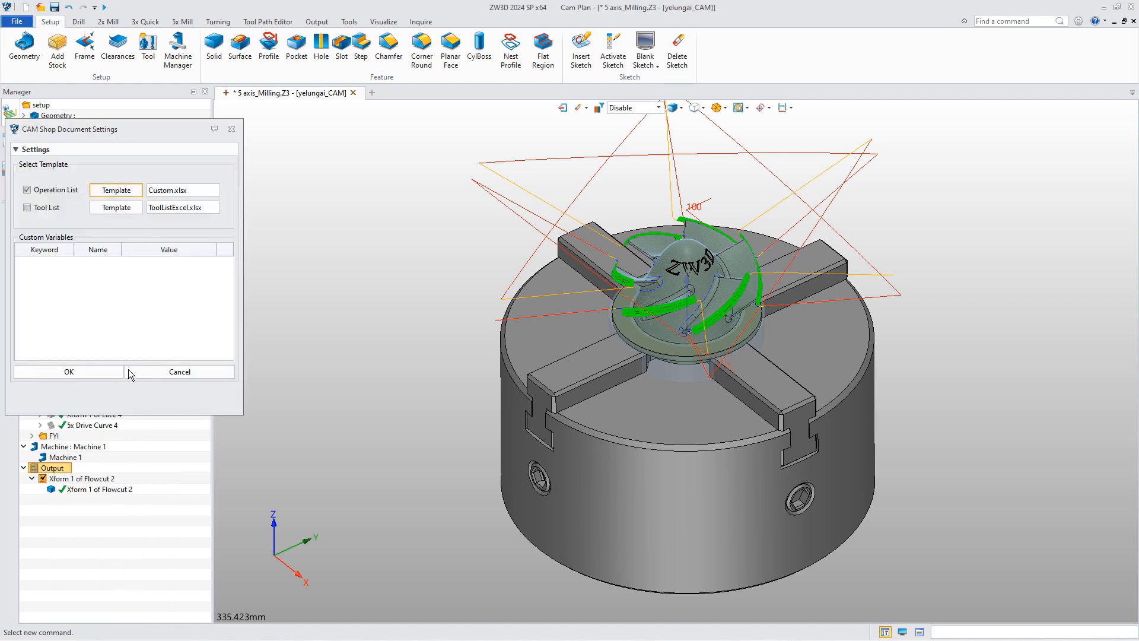
left_click(98, 372)
Output the shop document for Xform 1 of Flowcut 2 using the custom template
left_click(78, 479)
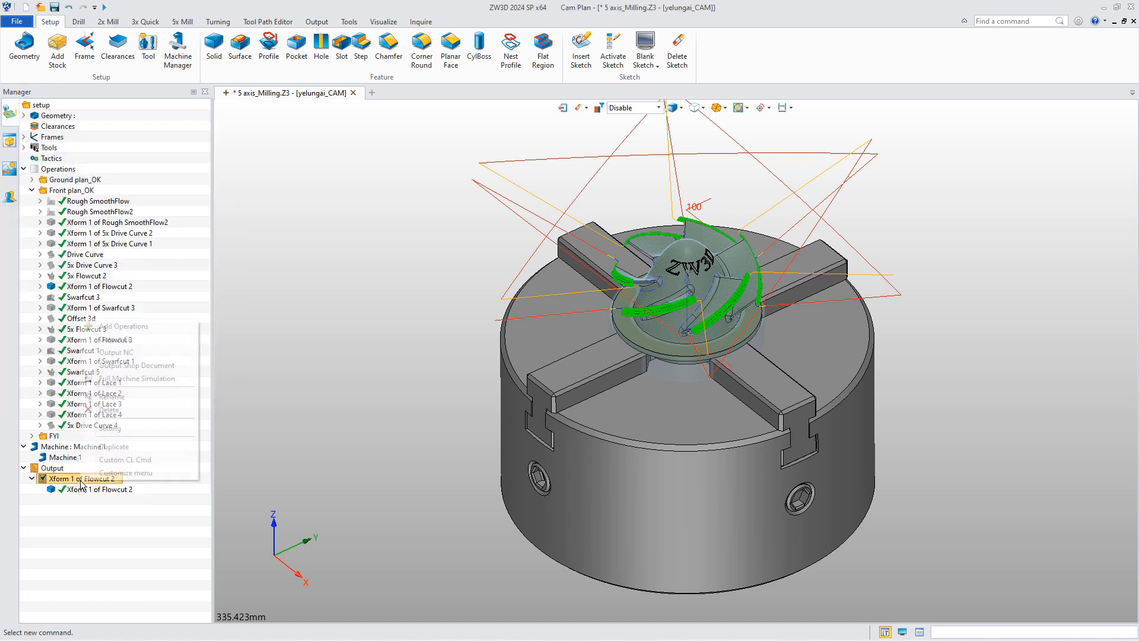
right_click(81, 478)
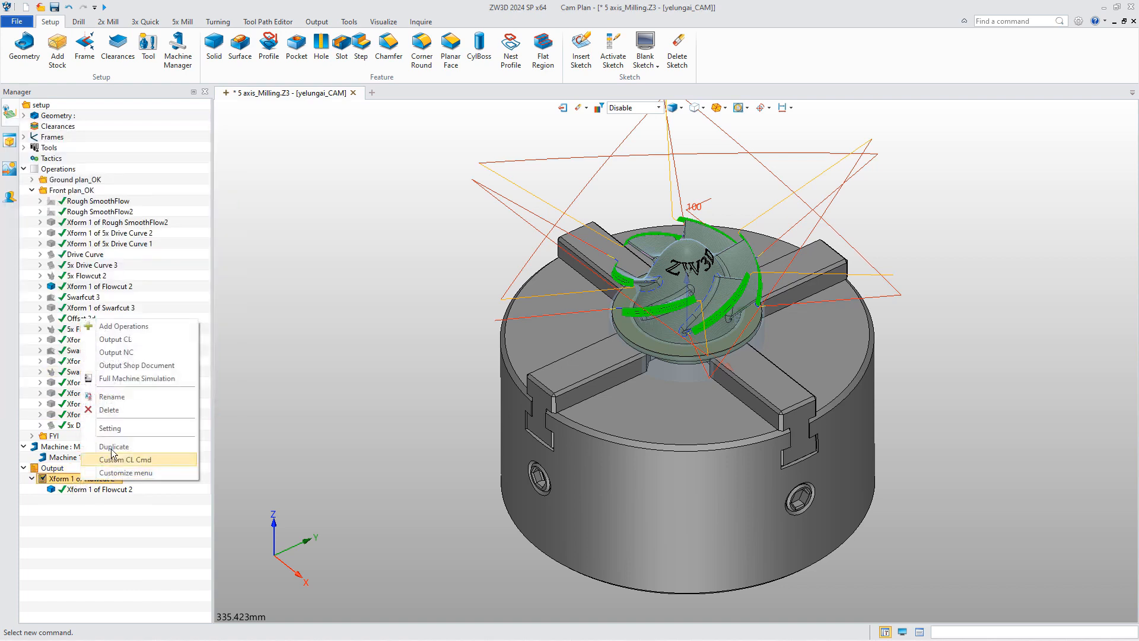
left_click(148, 366)
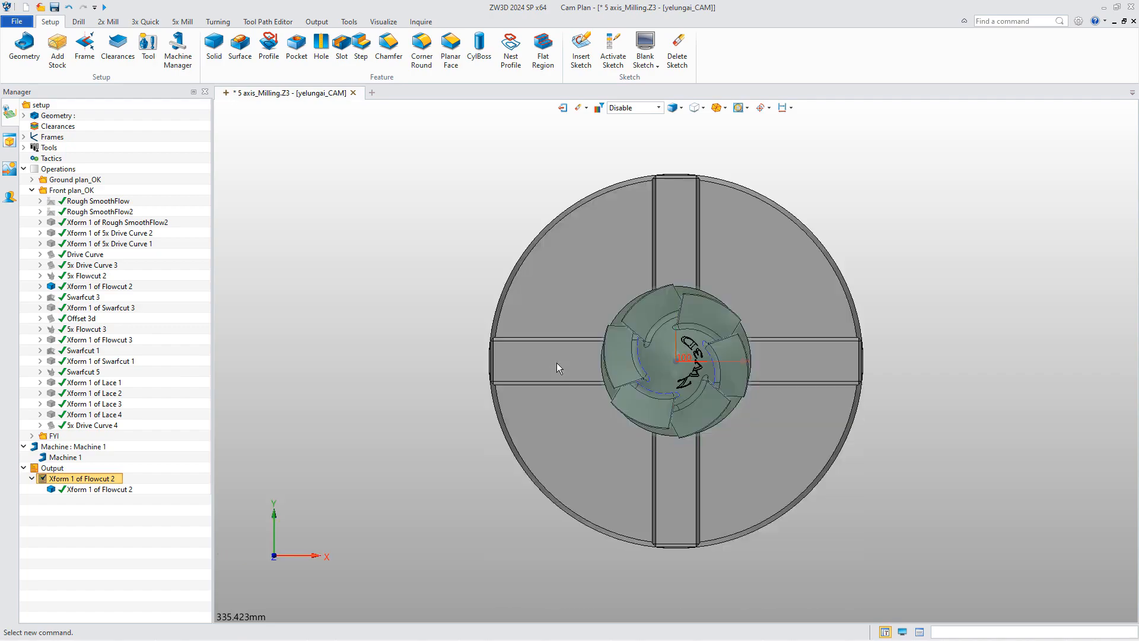